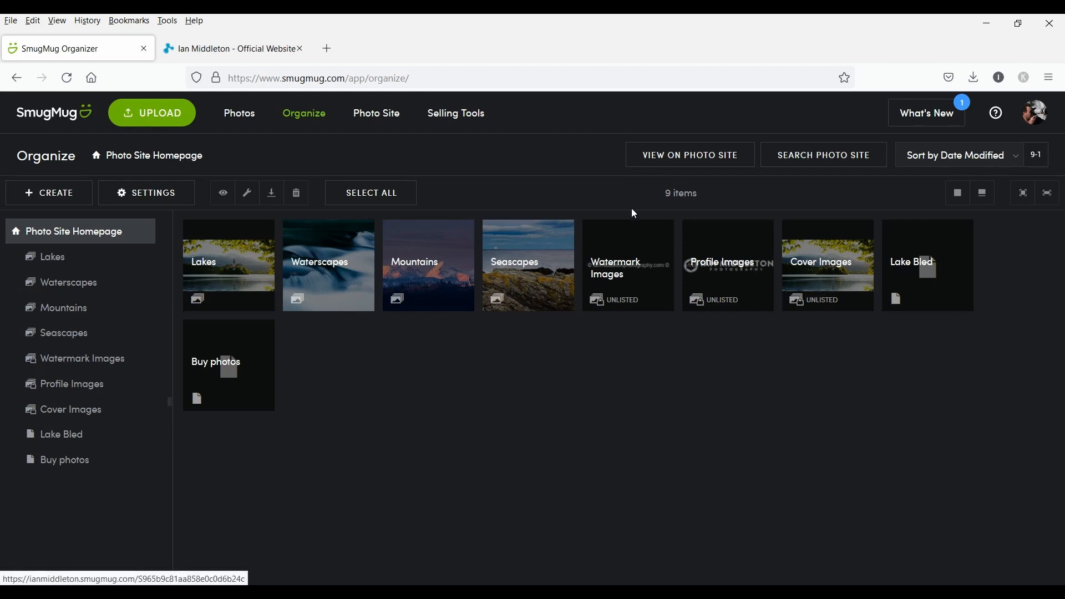
View the photographer's Pixels site and open fineartamerica.com in a new browser tab.
left_click(249, 55)
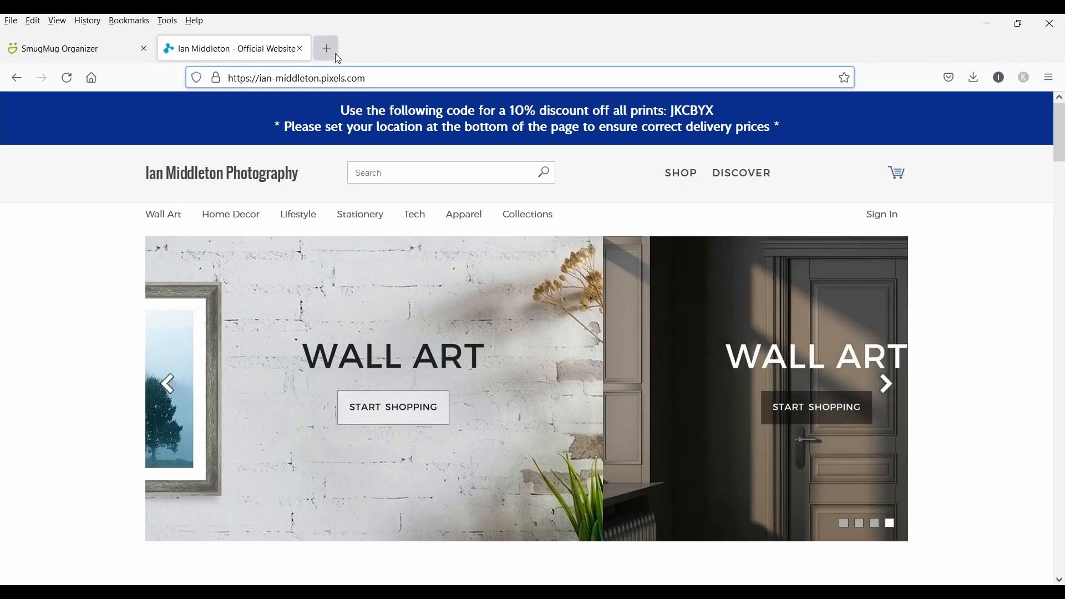
left_click(332, 50)
left_click(344, 79)
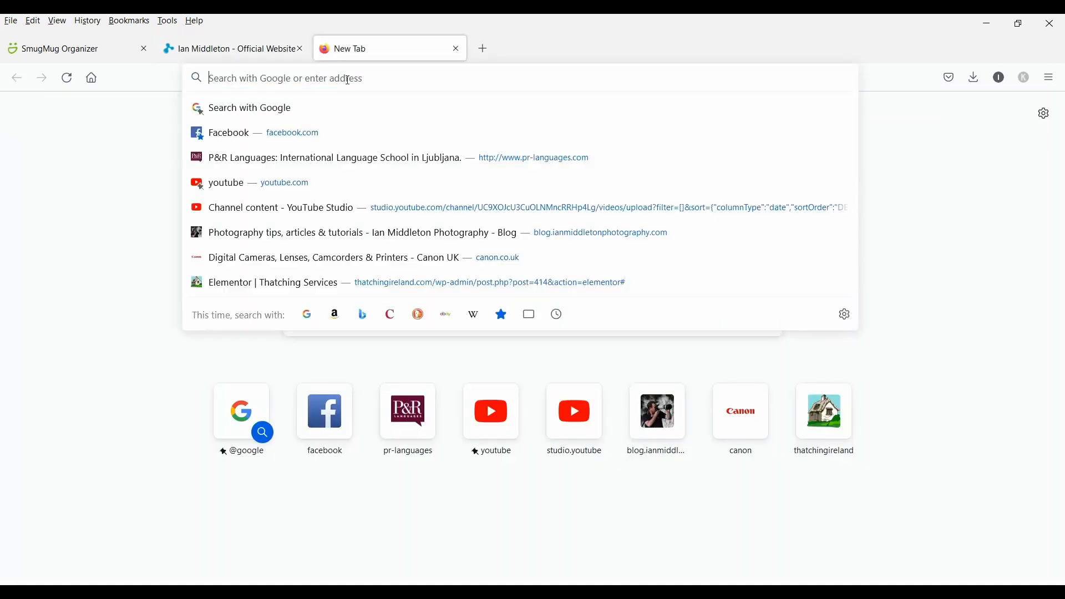
type("fineartamerica.com")
key("Return")
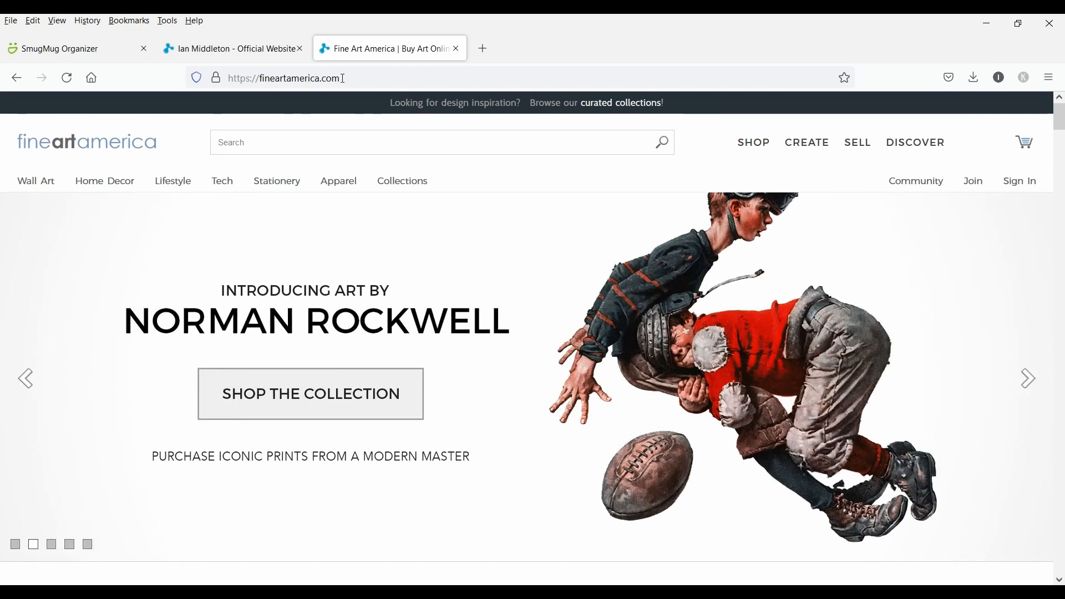
Compare the photographer's Pixels home page with the Fine Art America home page, ending on the Pixels site.
left_click(233, 53)
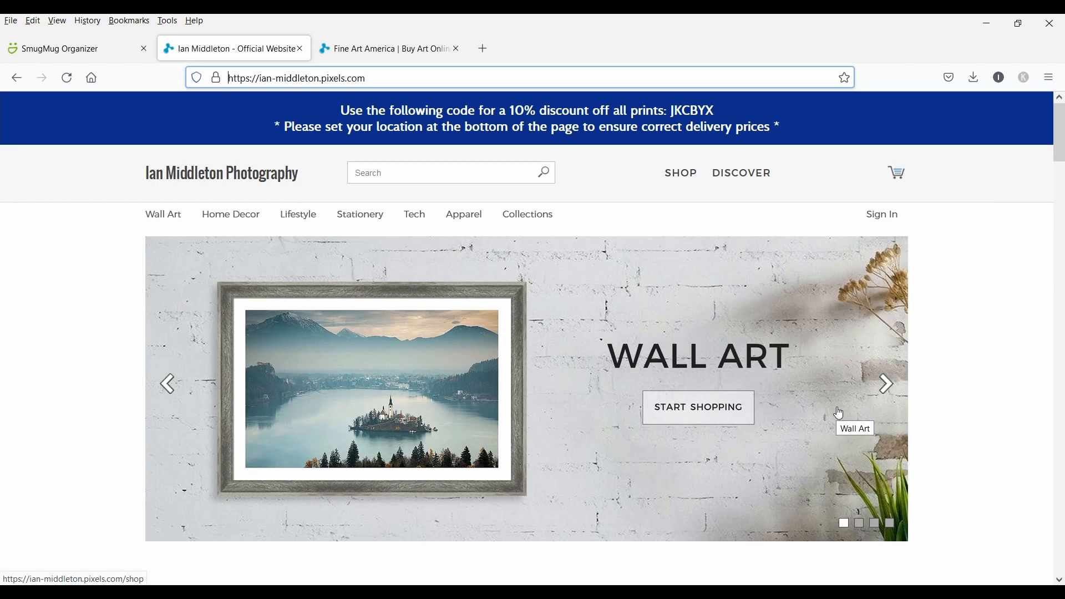
left_click(422, 49)
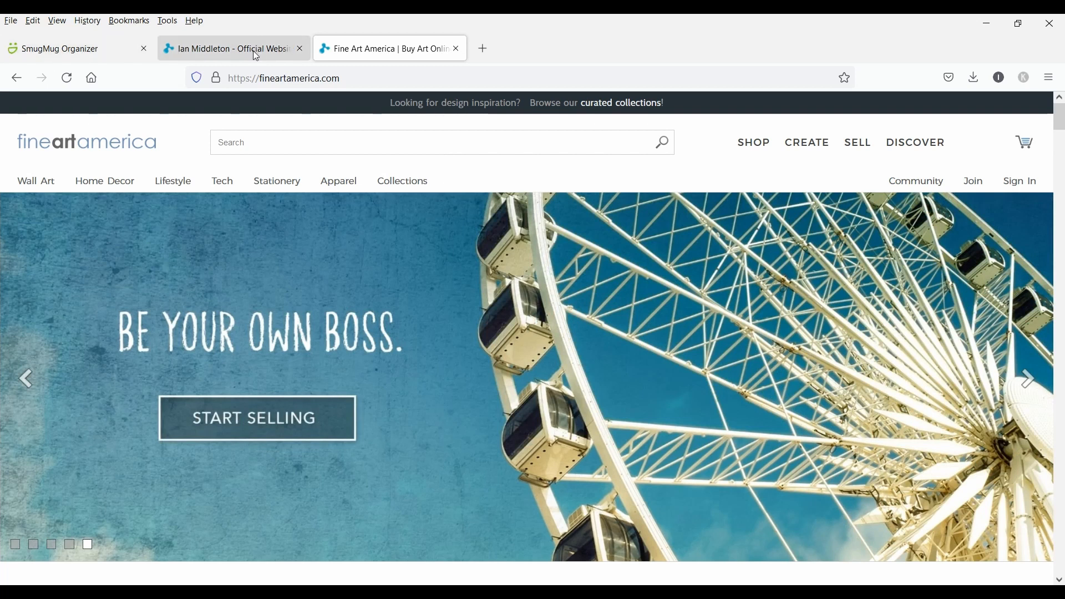
mouse_move(353, 181)
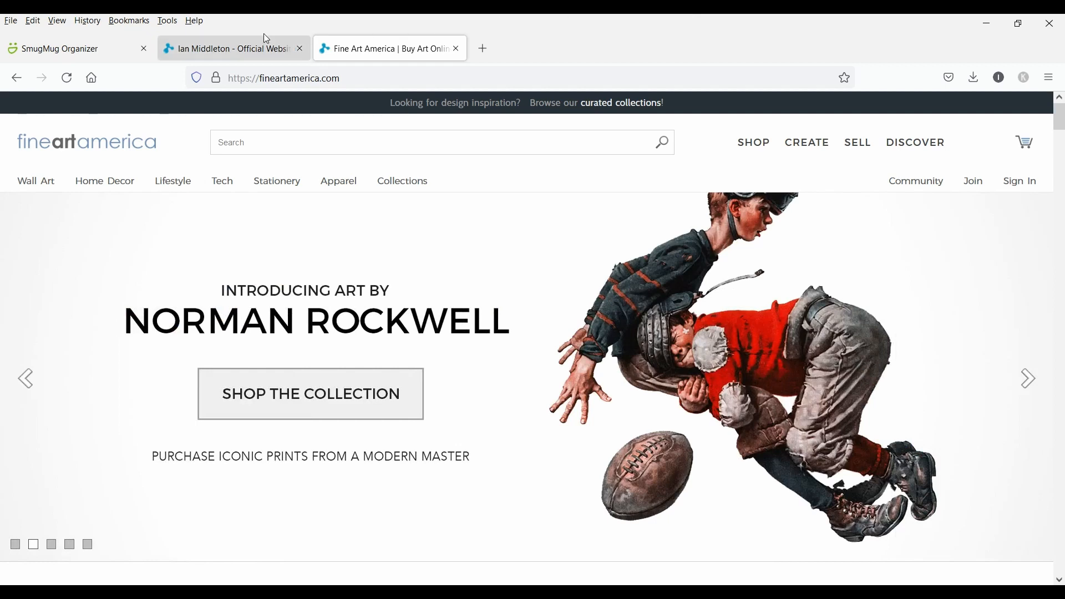
left_click(243, 50)
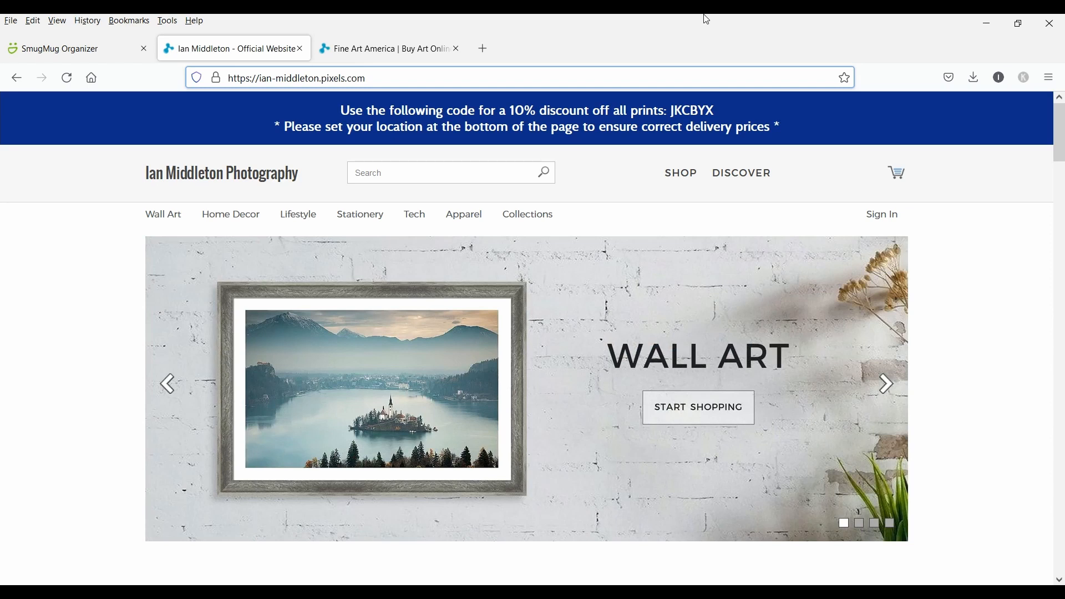
Browse the collections and artwork on the photographer's home page and return to its banner.
scroll(573, 385, "down", 10)
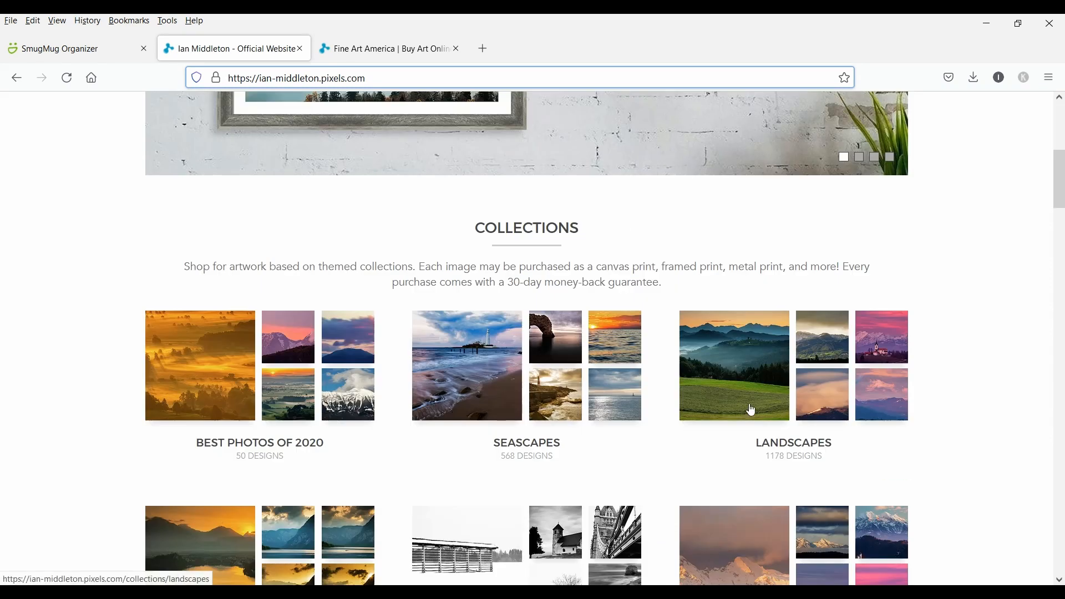
scroll(754, 399, "down", 15)
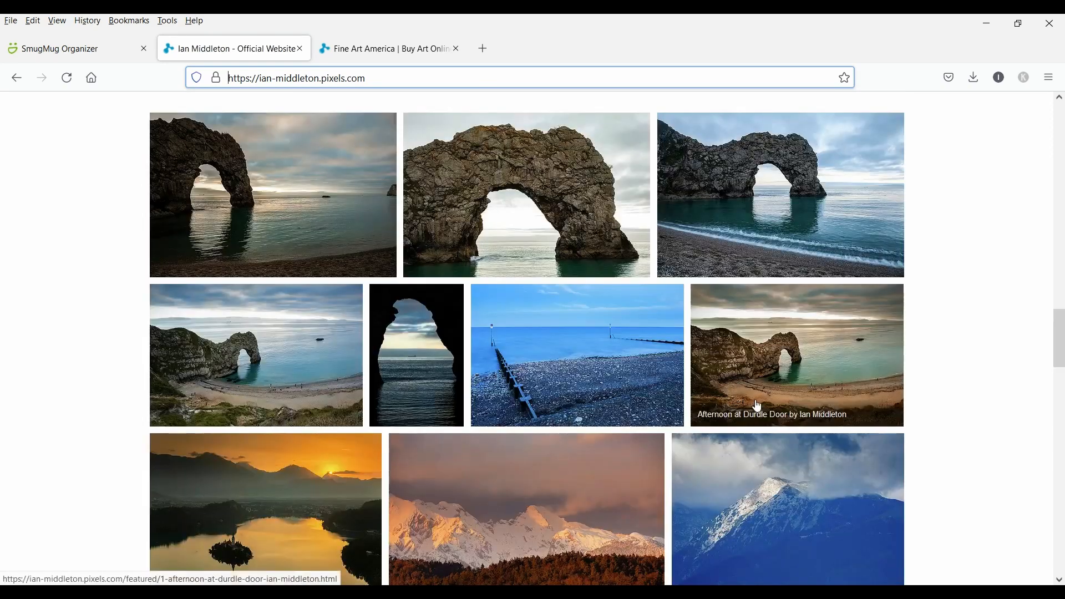
scroll(754, 398, "up", 10)
scroll(759, 403, "up", 11)
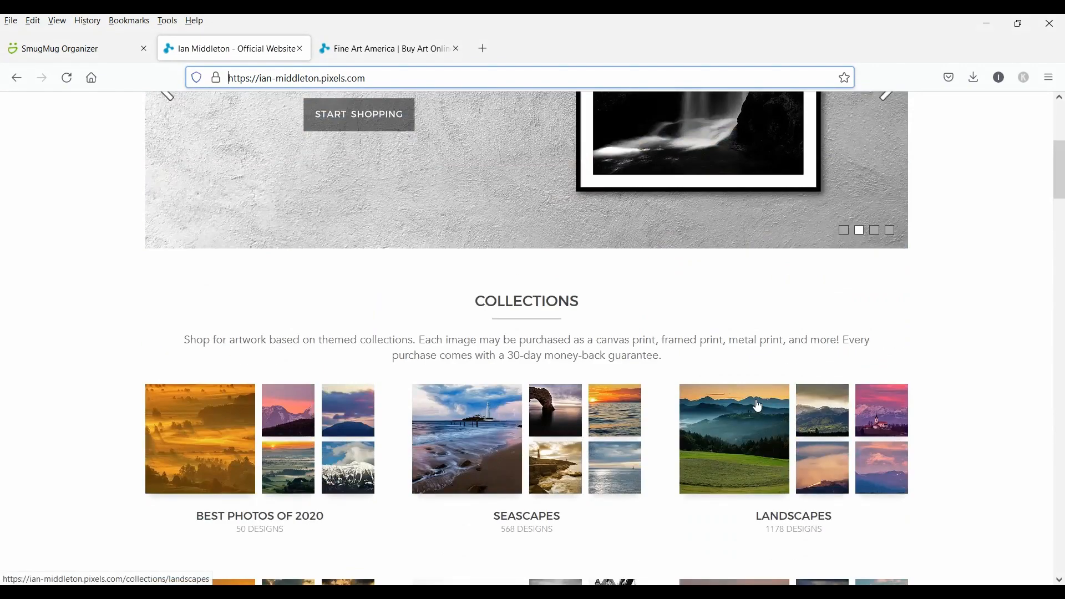
scroll(759, 405, "up", 5)
Examine the keyword search field and the web address of the photographer's Pixels site.
left_click(397, 173)
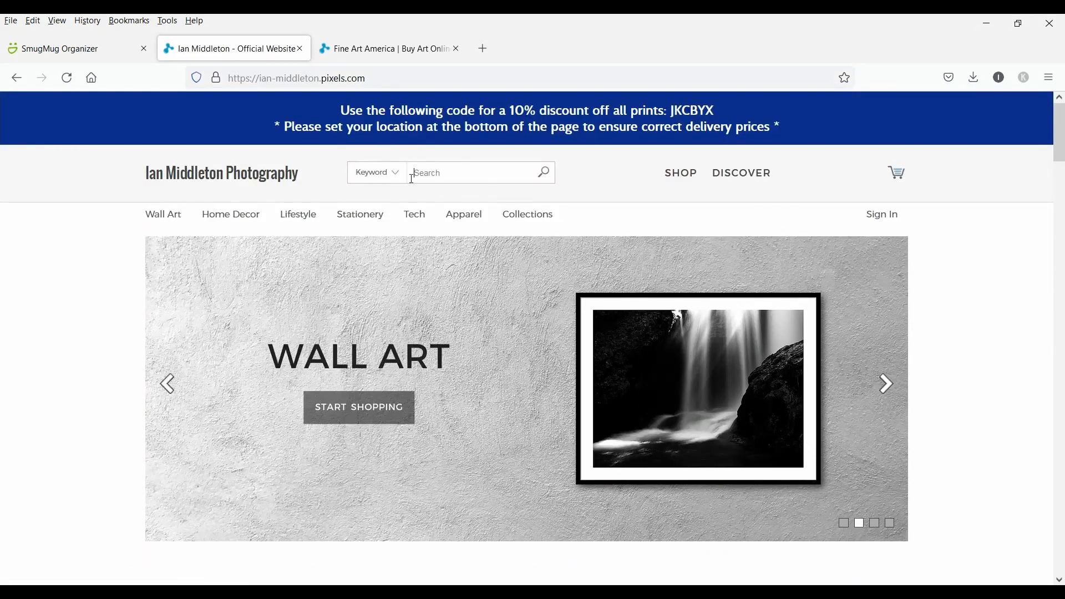
left_click(429, 178)
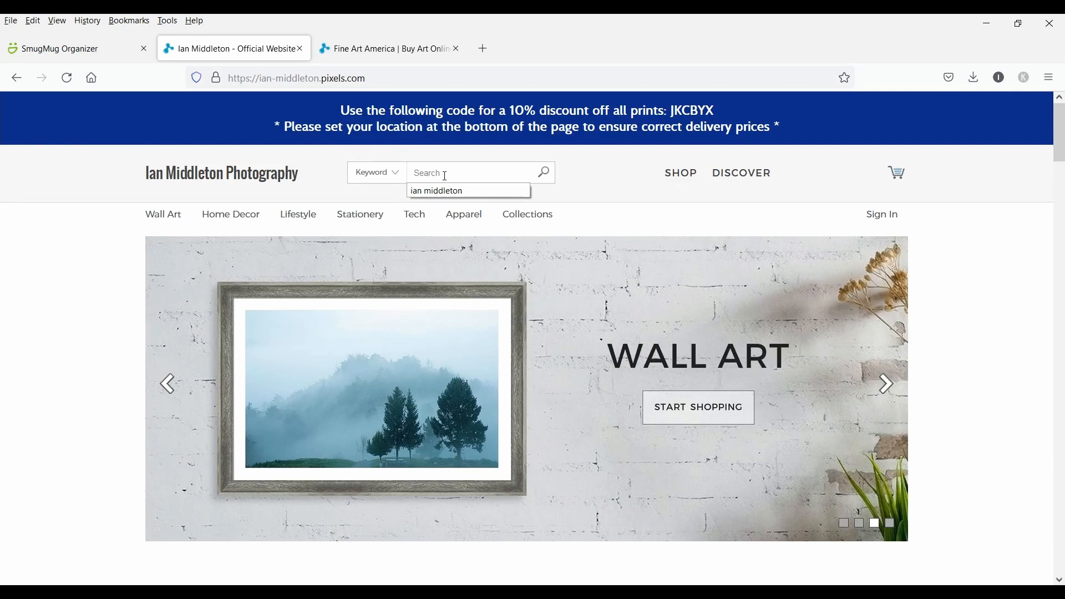
left_click(431, 78)
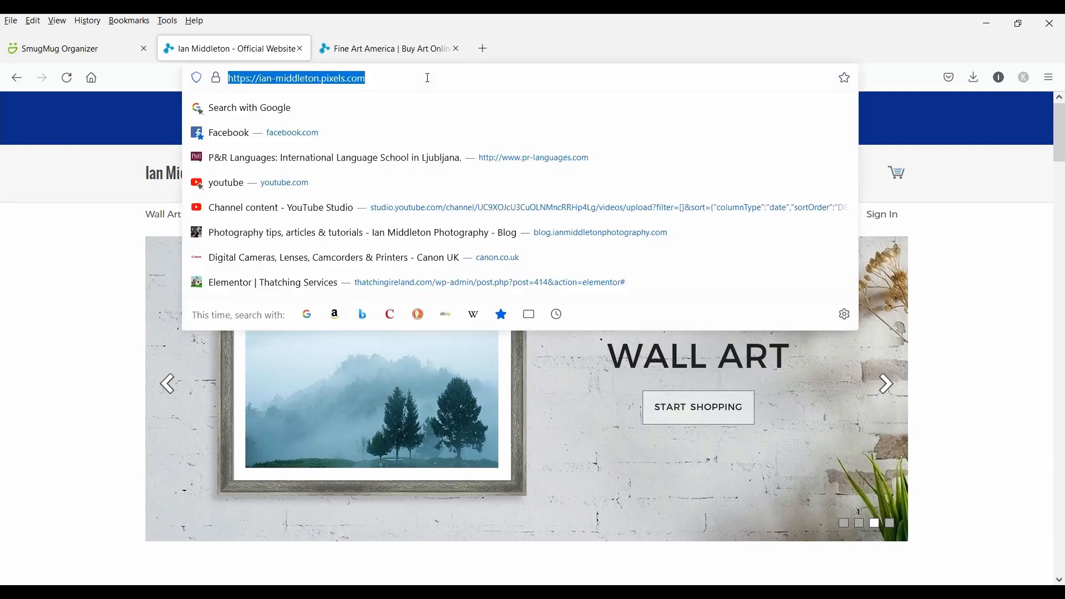
left_click(429, 78)
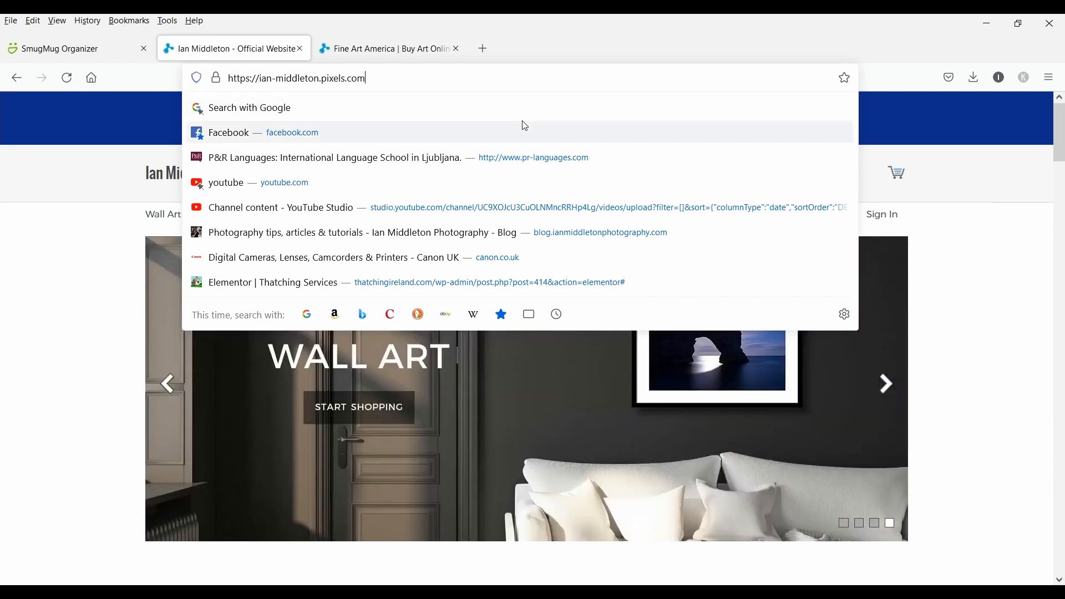
left_click(565, 34)
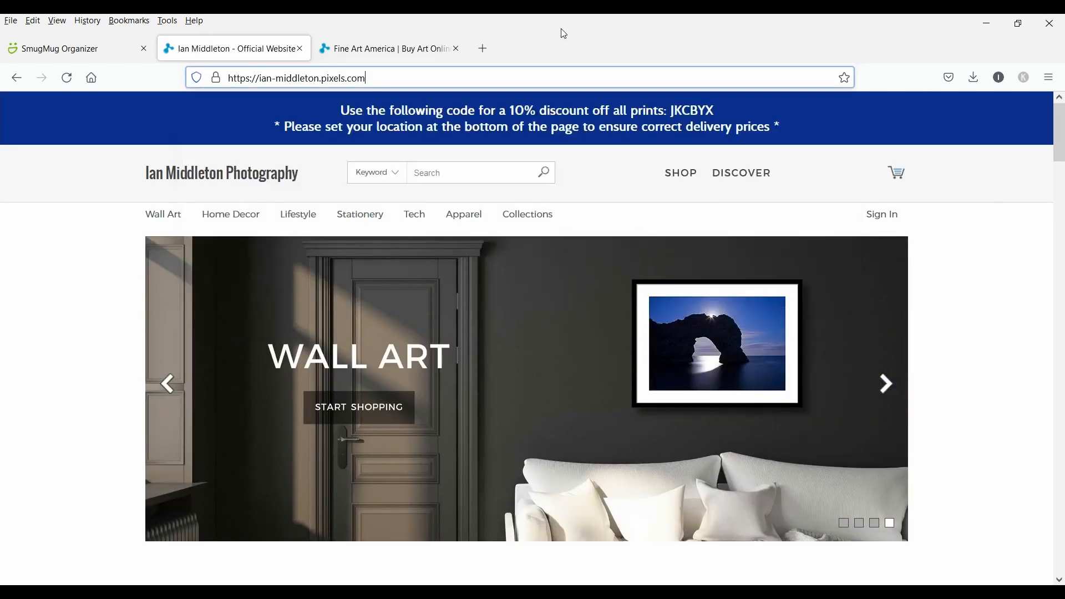
Close the Fine Art America tab and look over the Collections section of the photographer's home page.
left_click(456, 48)
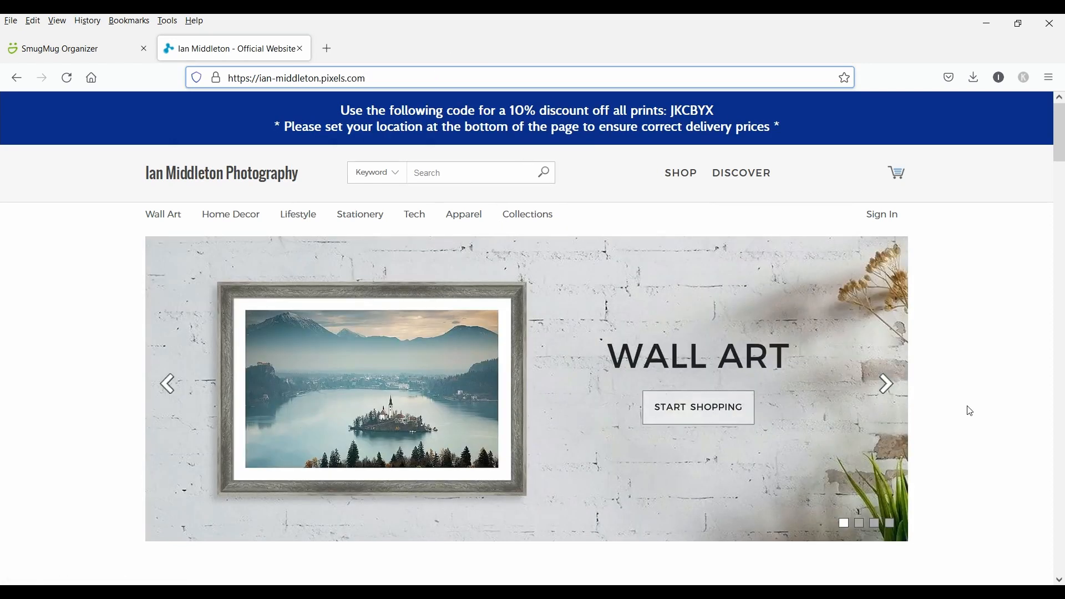
scroll(968, 410, "down", 1)
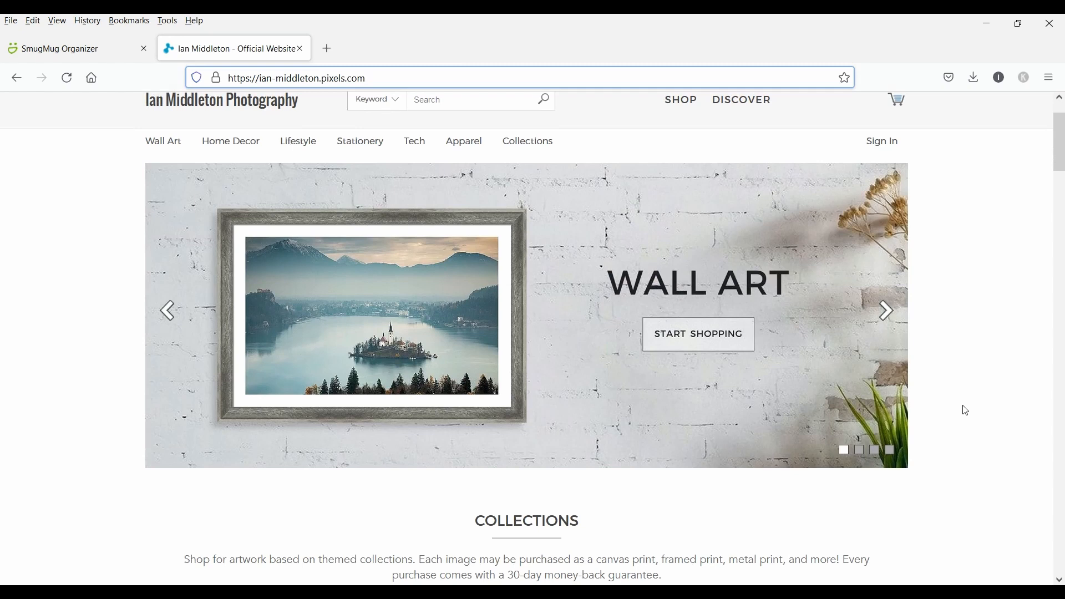
scroll(968, 411, "down", 3)
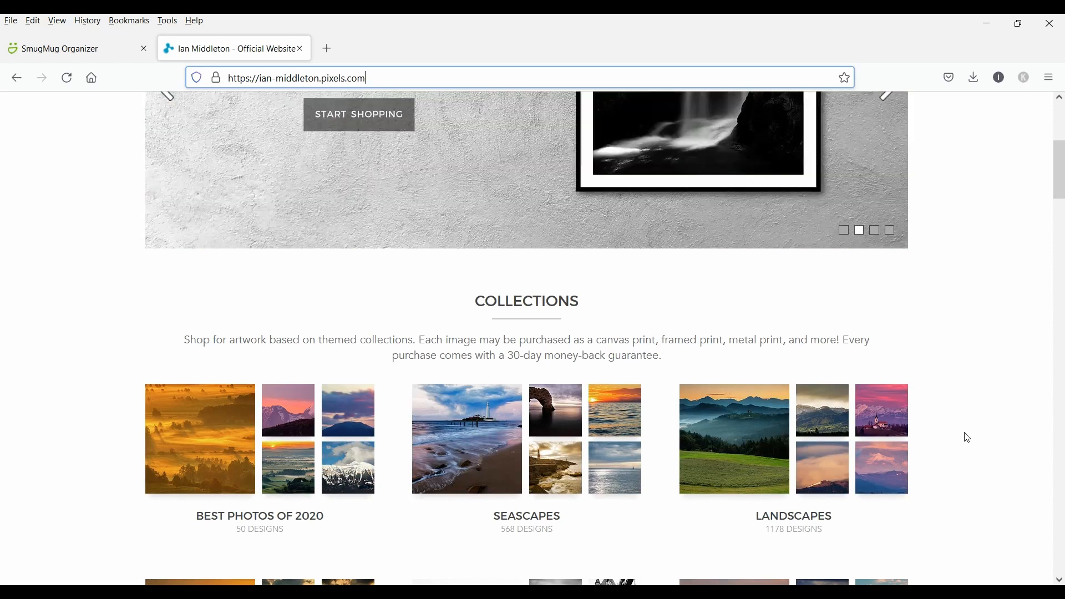
scroll(969, 427, "down", 1)
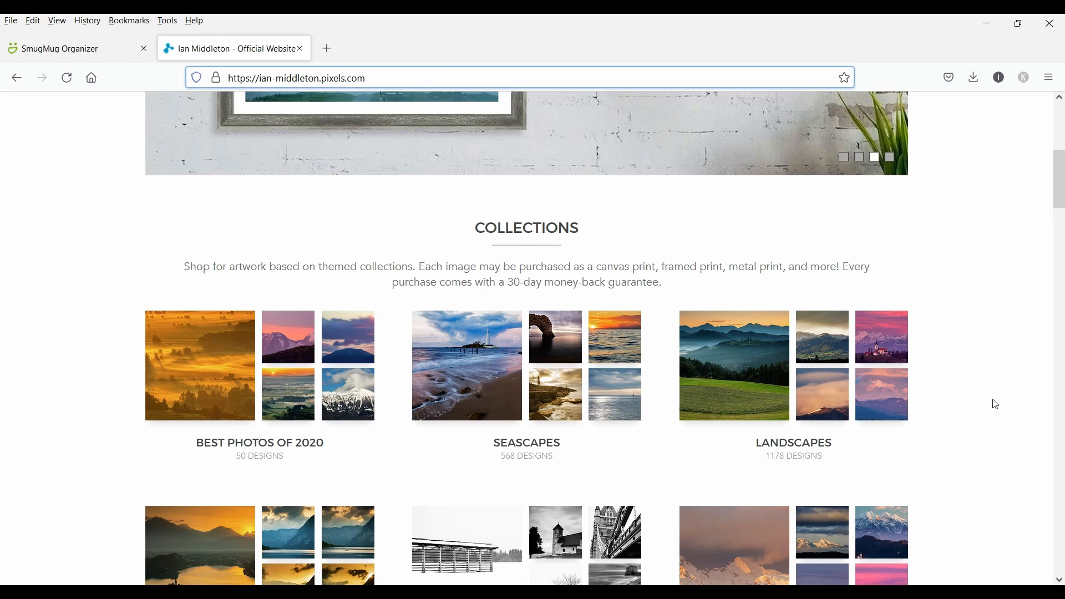
scroll(1027, 523, "up", 6)
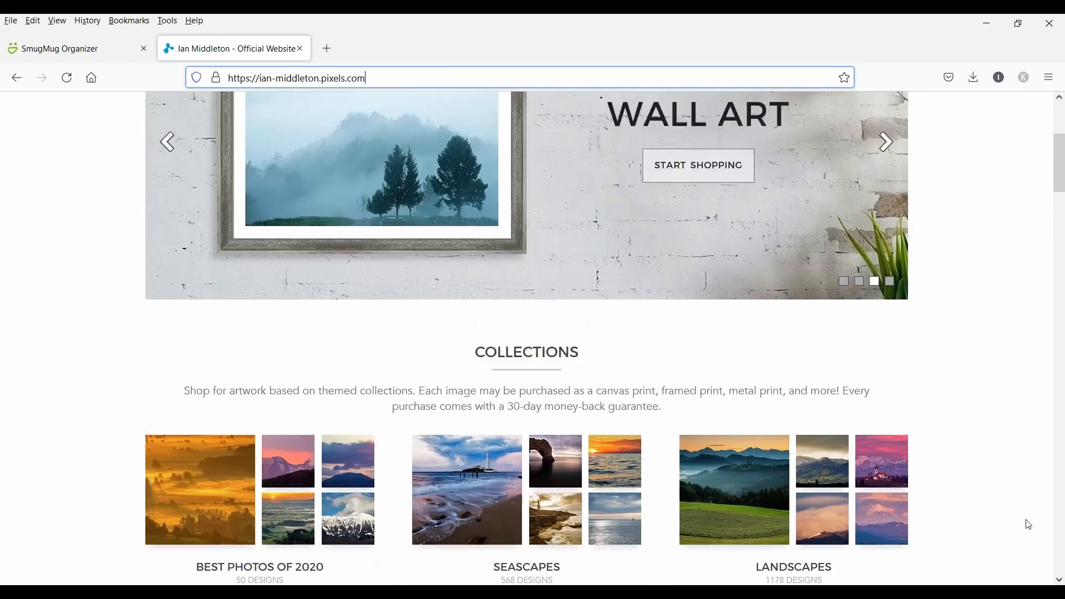
scroll(1026, 526, "down", 2)
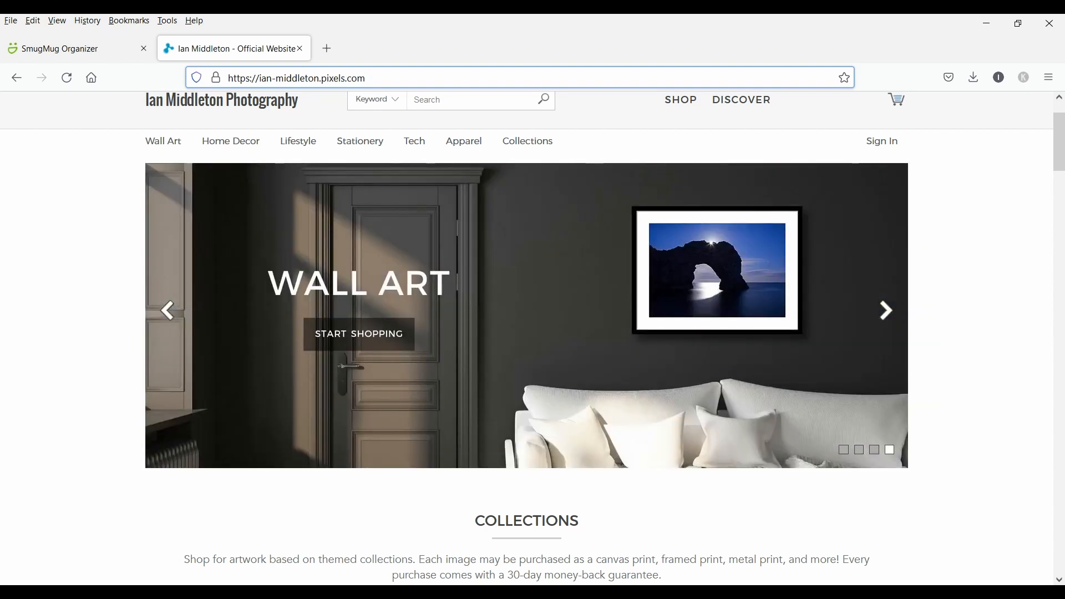
Open the Afternoon at Durdle Door photo from the Artwork section and review its product options.
scroll(1012, 317, "down", 5)
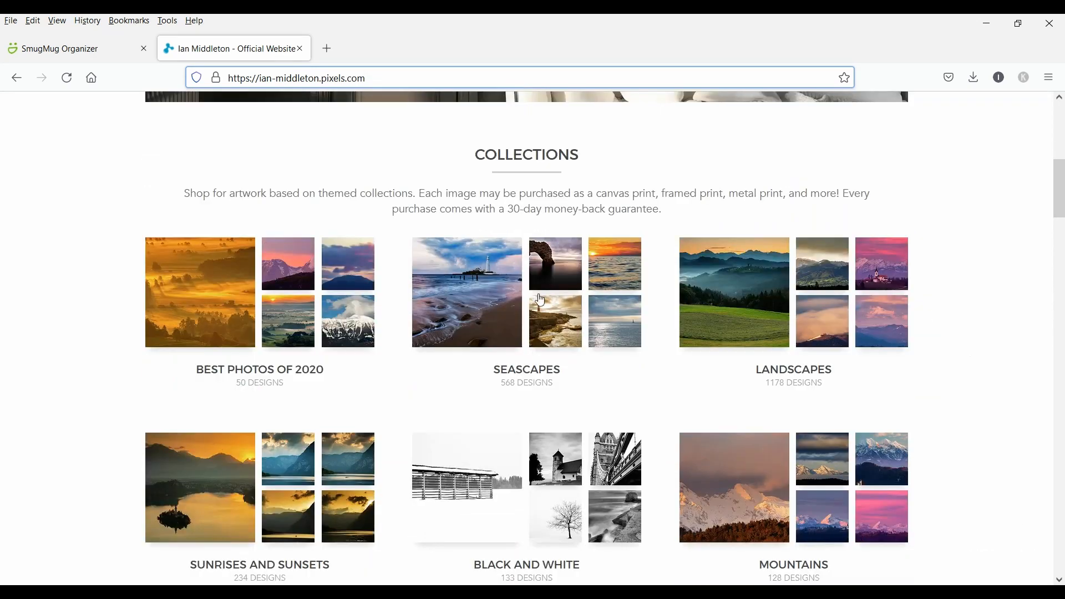
scroll(519, 419, "down", 12)
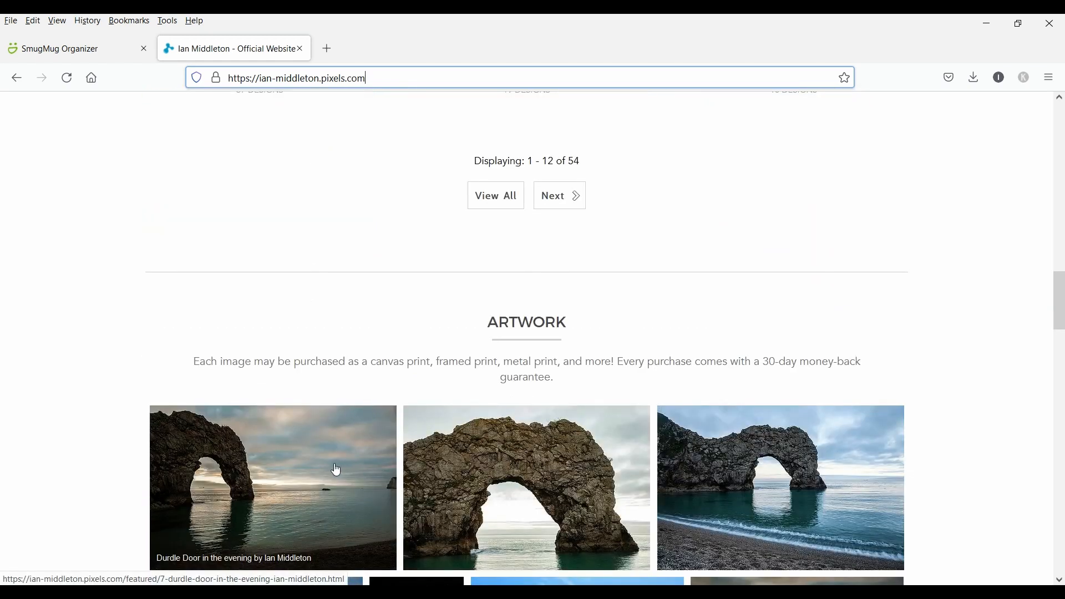
scroll(336, 470, "down", 3)
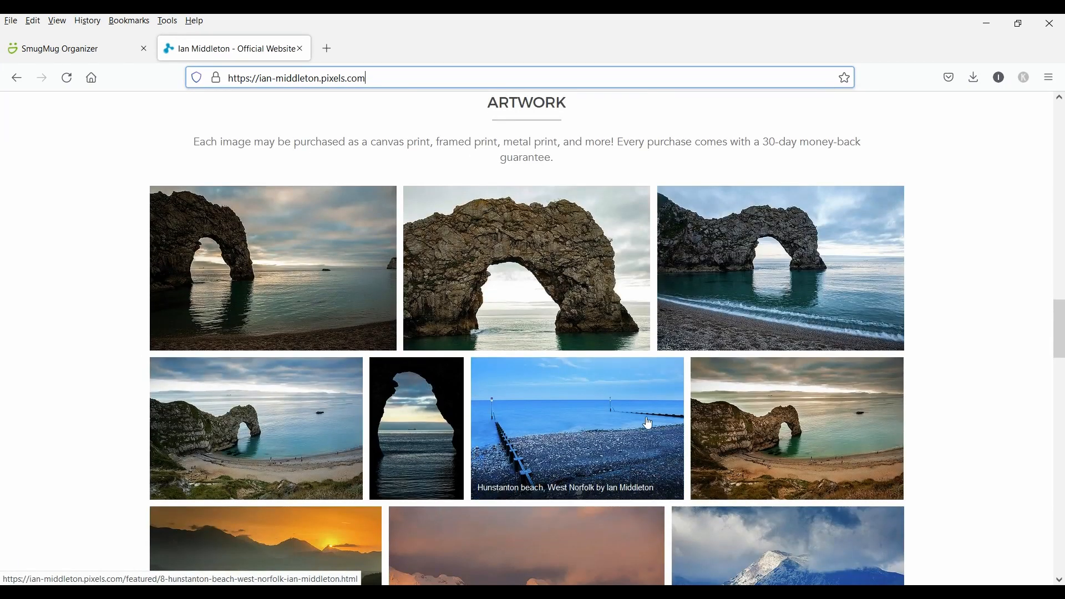
left_click(823, 404)
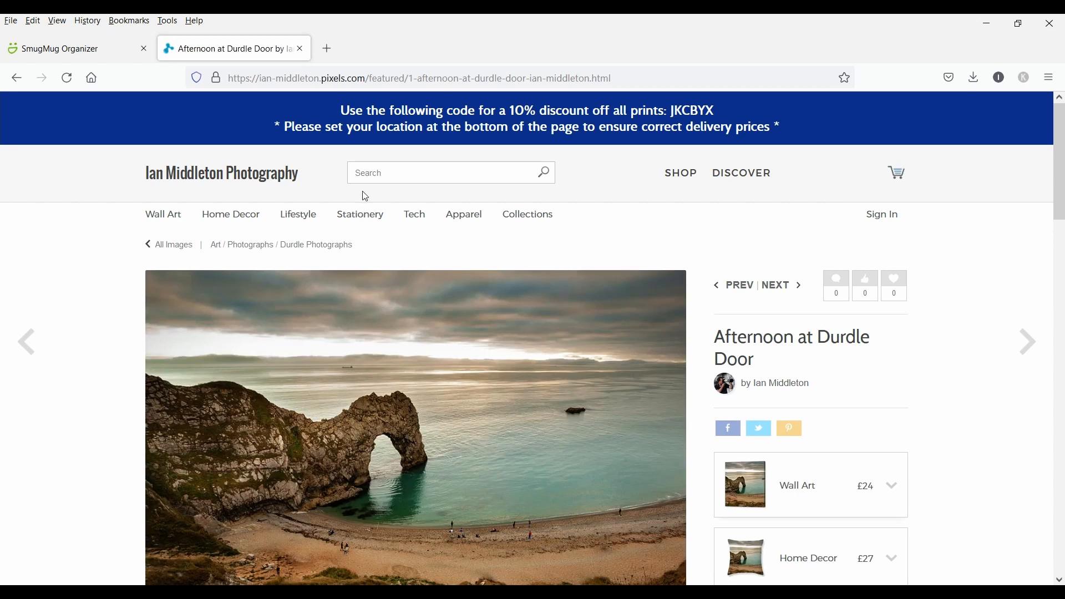
scroll(1061, 216, "down", 3)
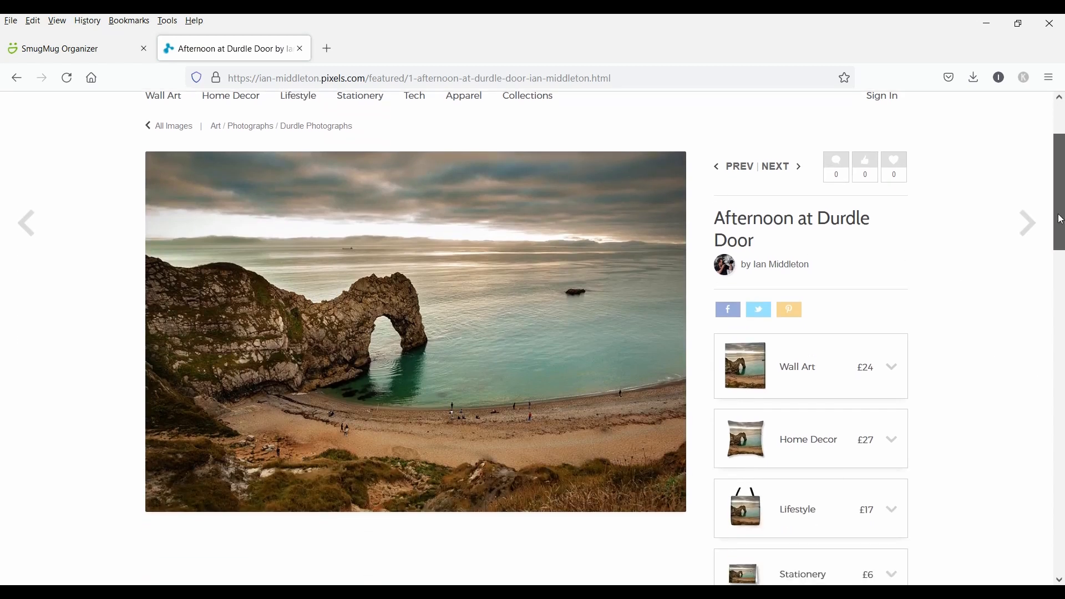
scroll(1057, 278, "down", 5)
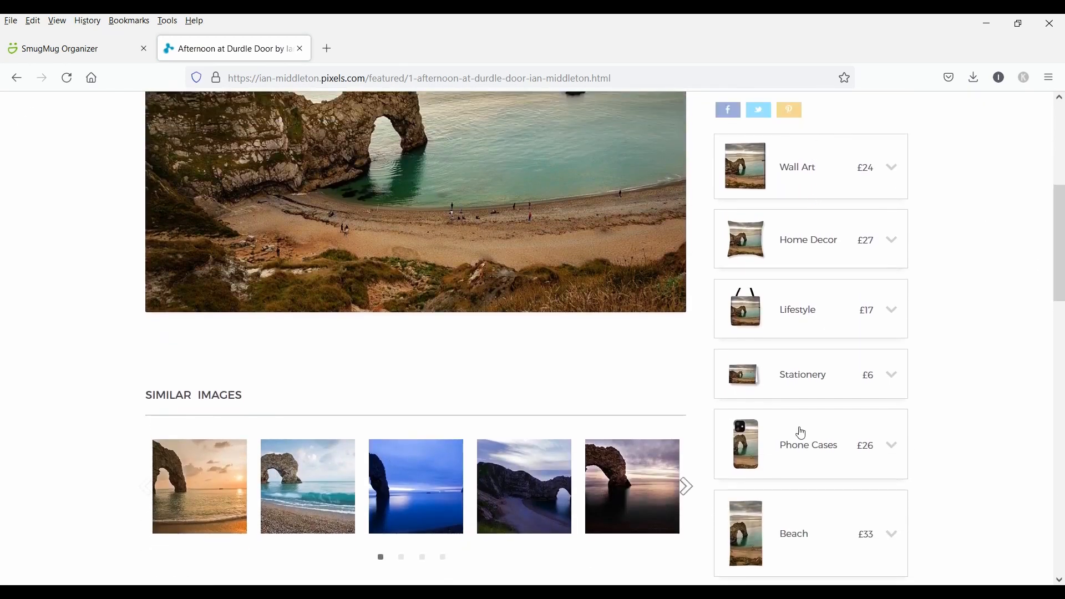
left_click_drag(1058, 244, 1063, 190)
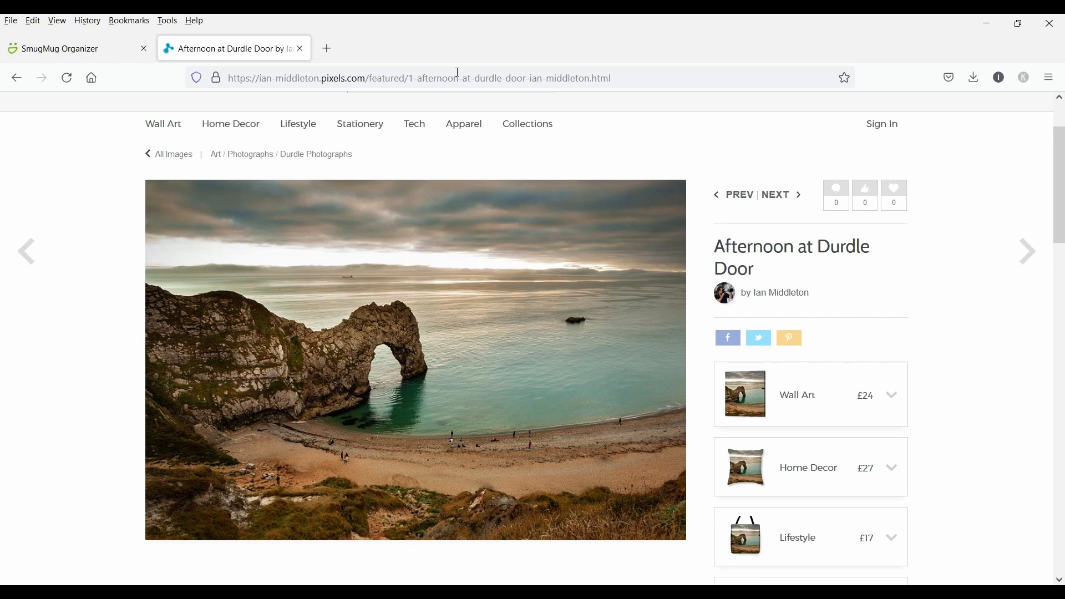
Return to the photographer's home page and open the Durdle Door collection.
left_click(16, 77)
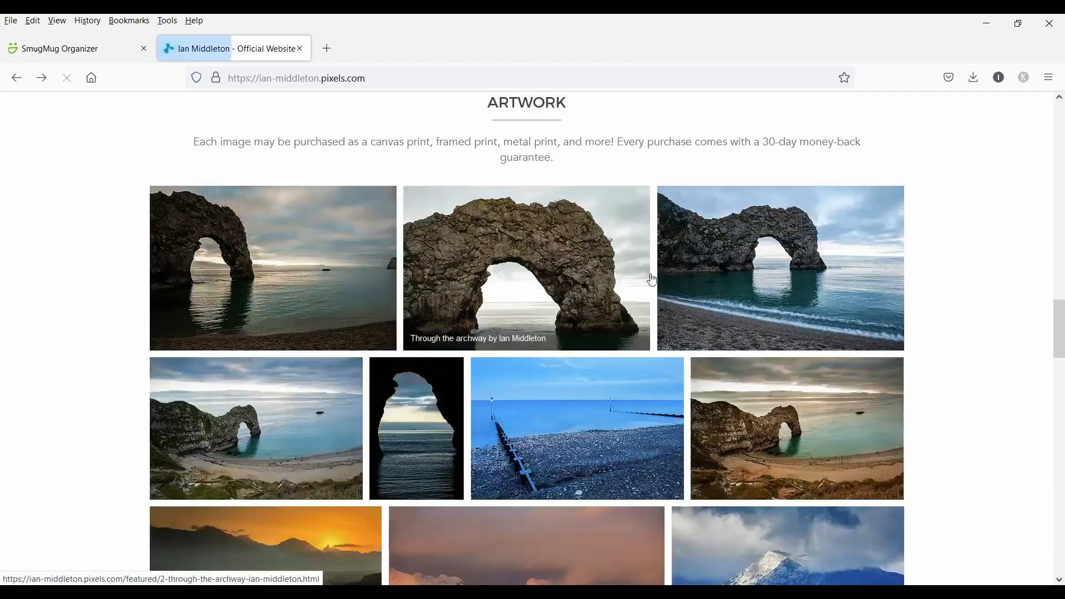
scroll(941, 291, "up", 5)
scroll(942, 292, "up", 10)
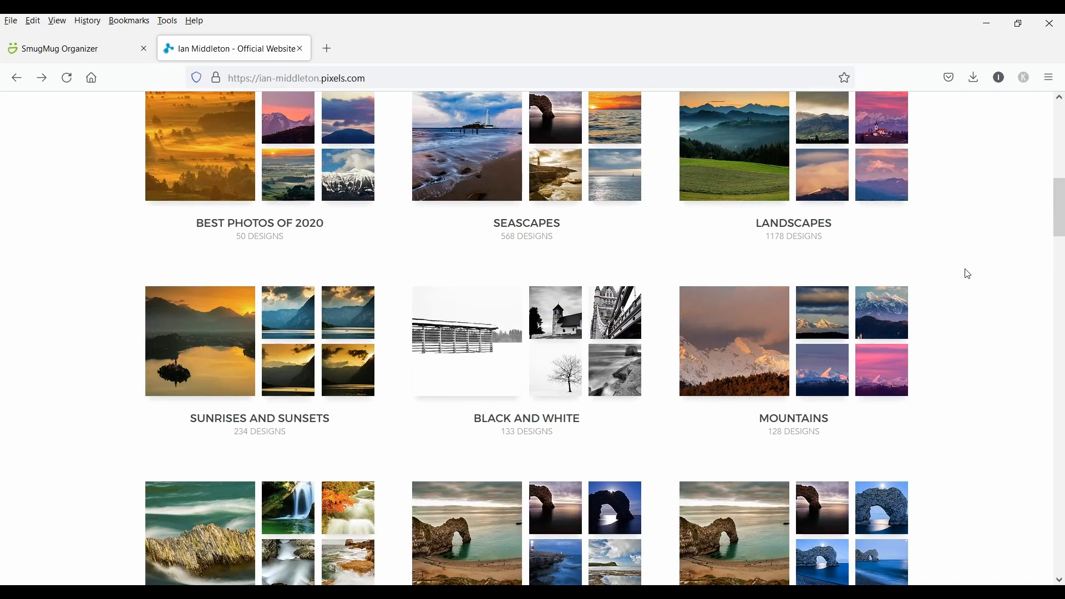
scroll(984, 286, "up", 2)
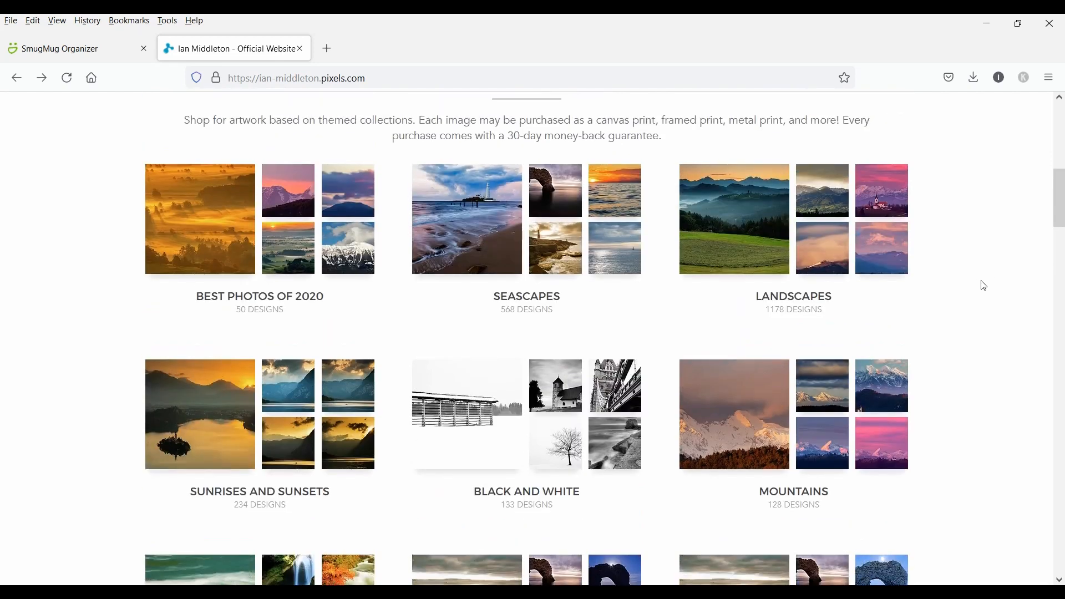
scroll(982, 285, "down", 3)
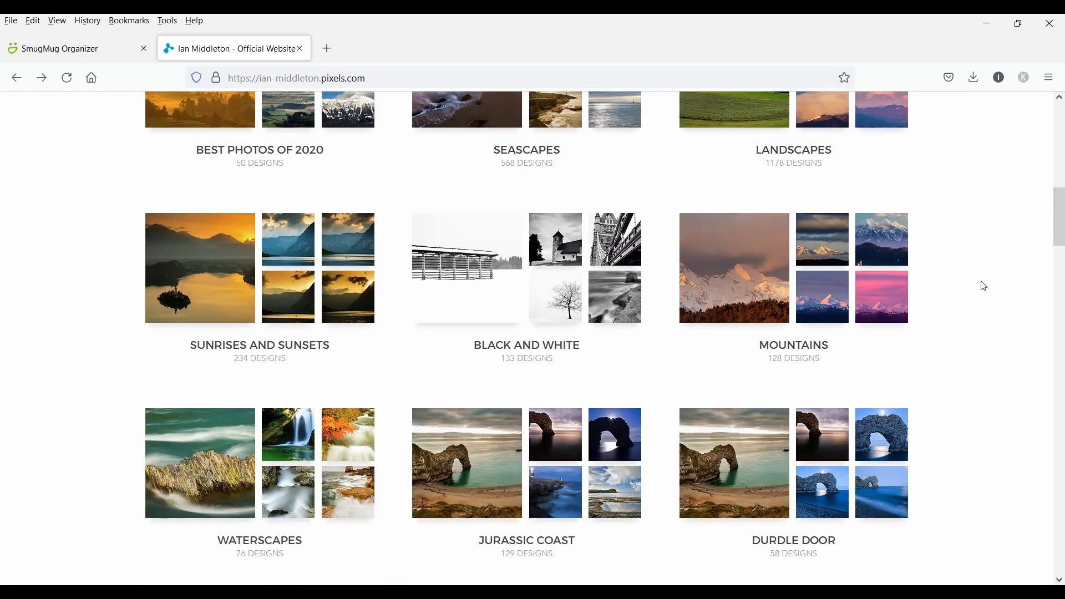
left_click(801, 470)
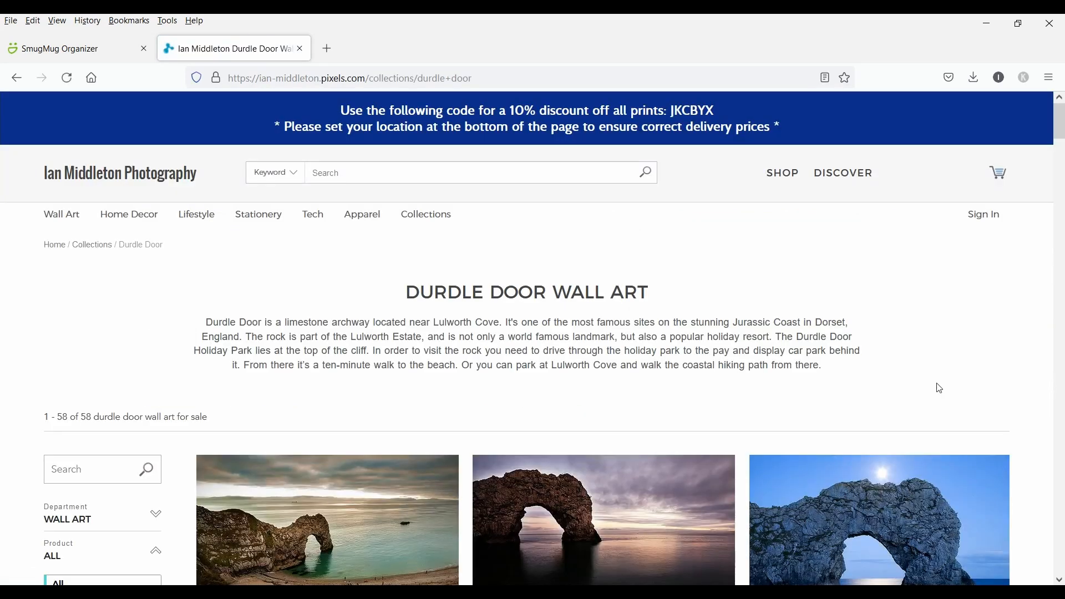
Open the Starry night at Durdle Door photo from the collection and review its product options.
scroll(1047, 386, "down", 3)
left_click_drag(1061, 143, 1061, 231)
left_click(835, 149)
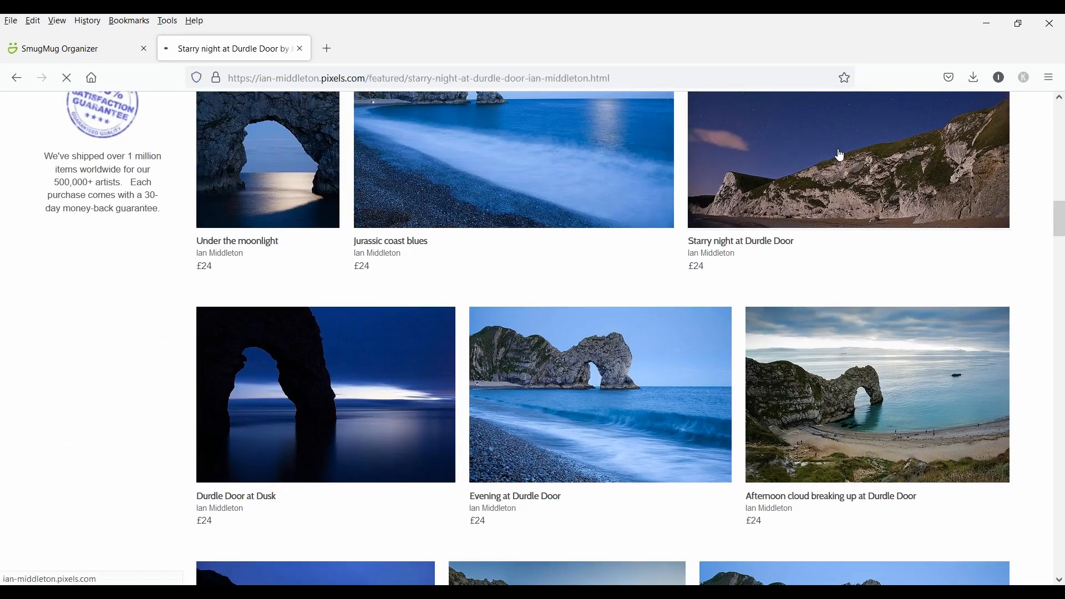
scroll(963, 359, "down", 5)
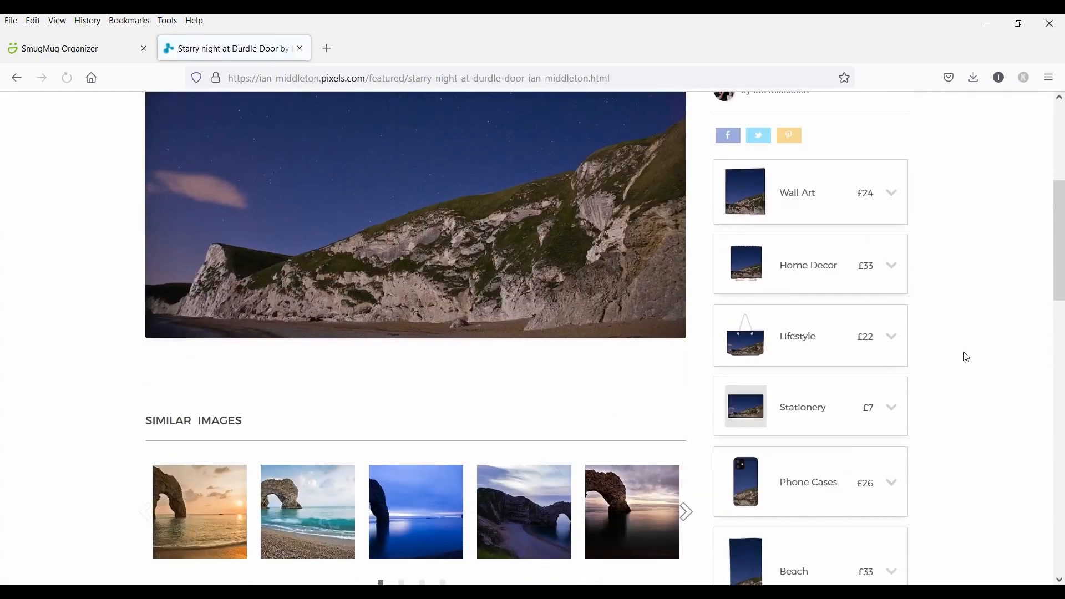
Return to the Durdle Door collection and look over its photos.
scroll(964, 357, "up", 5)
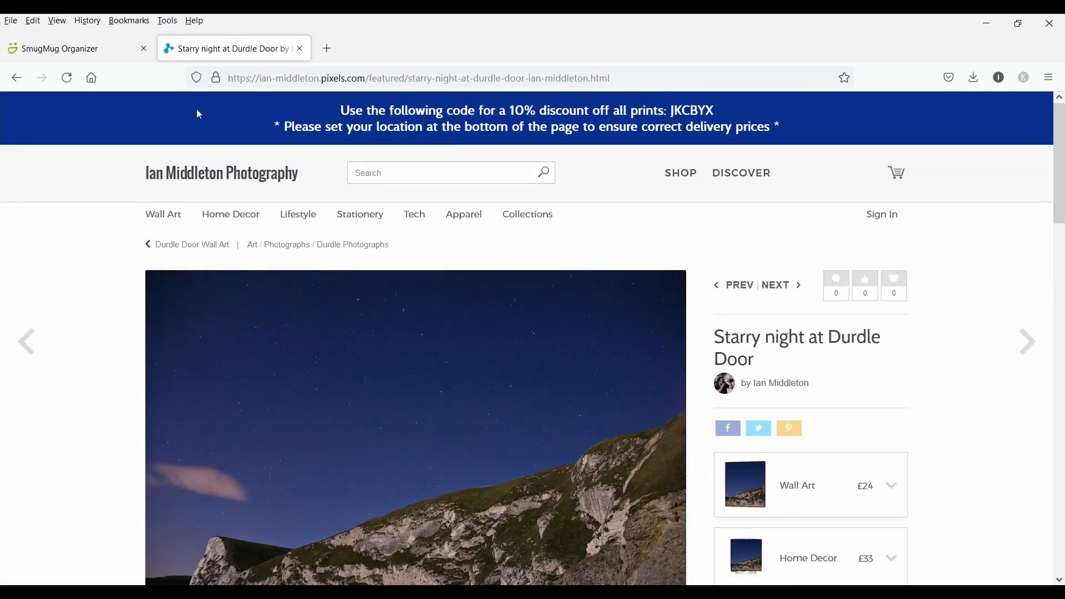
left_click(17, 78)
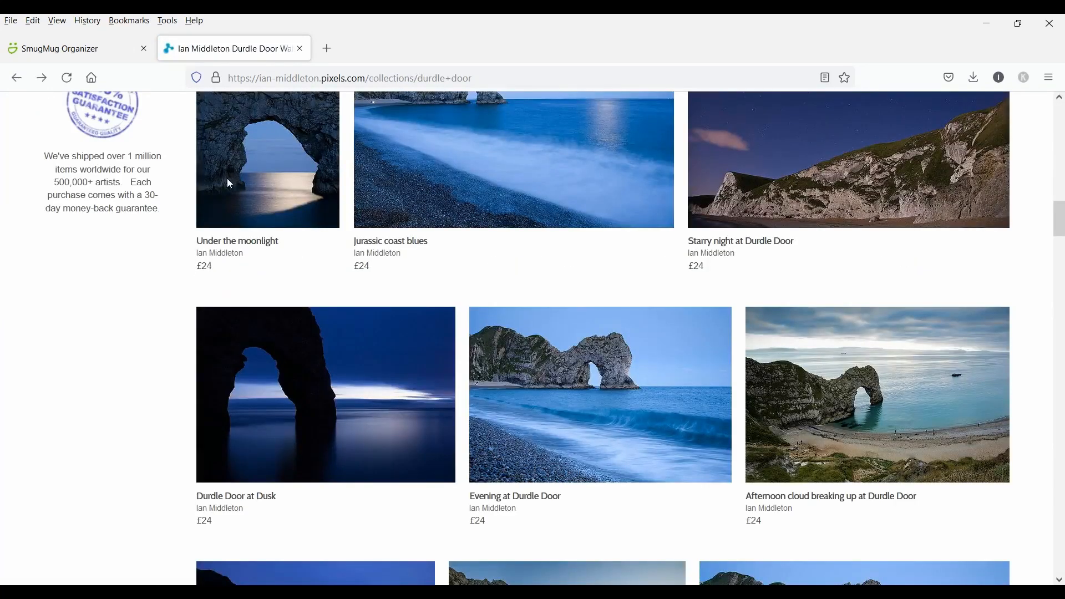
scroll(354, 205, "up", 9)
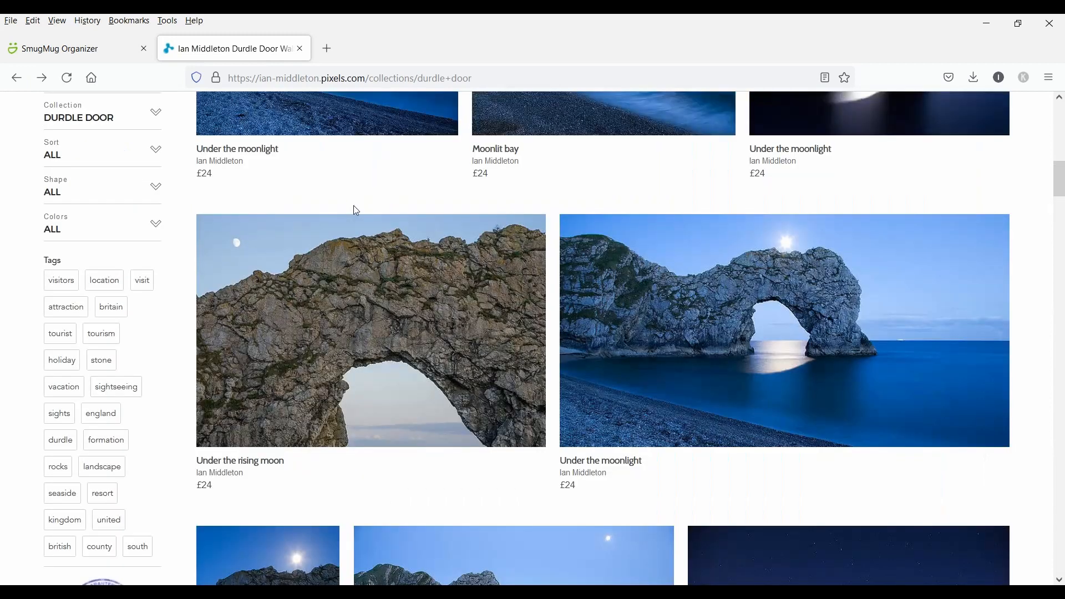
Return to the photographer's Pixels home page and copy its web address.
left_click(72, 53)
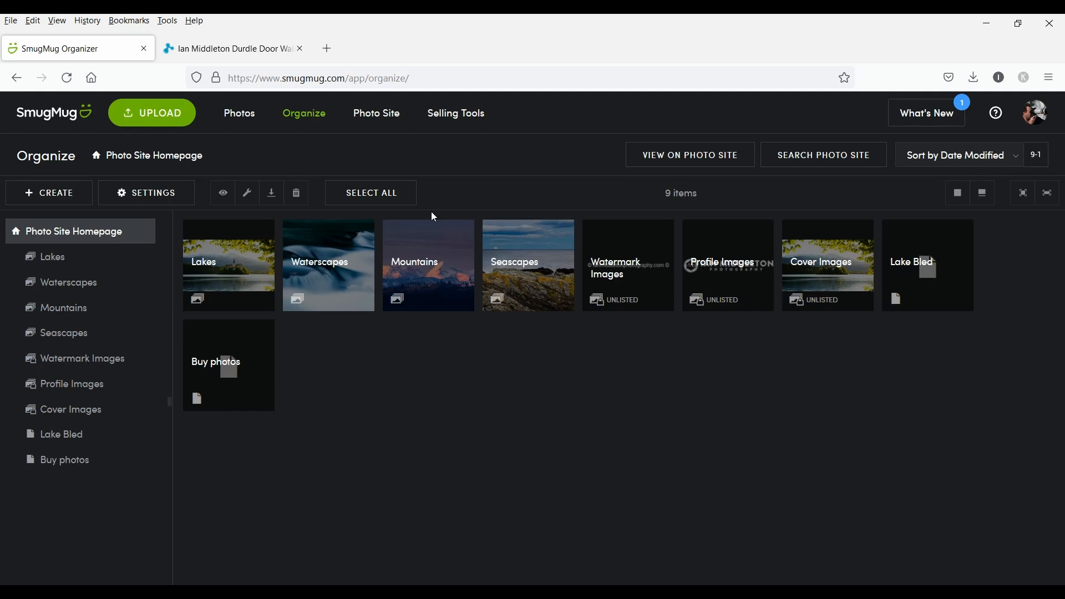
left_click(248, 42)
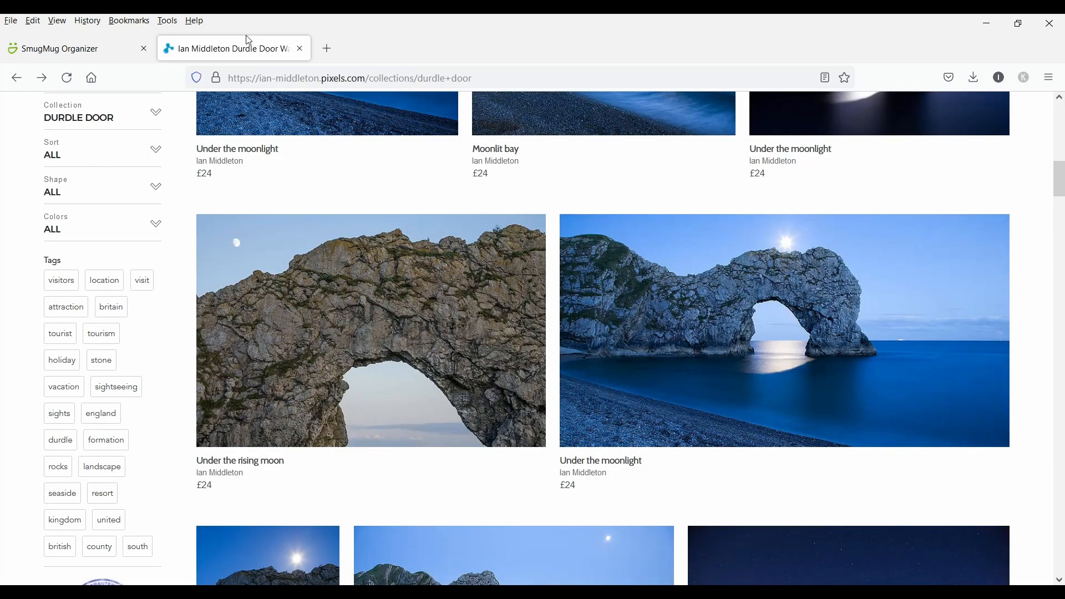
left_click(19, 78)
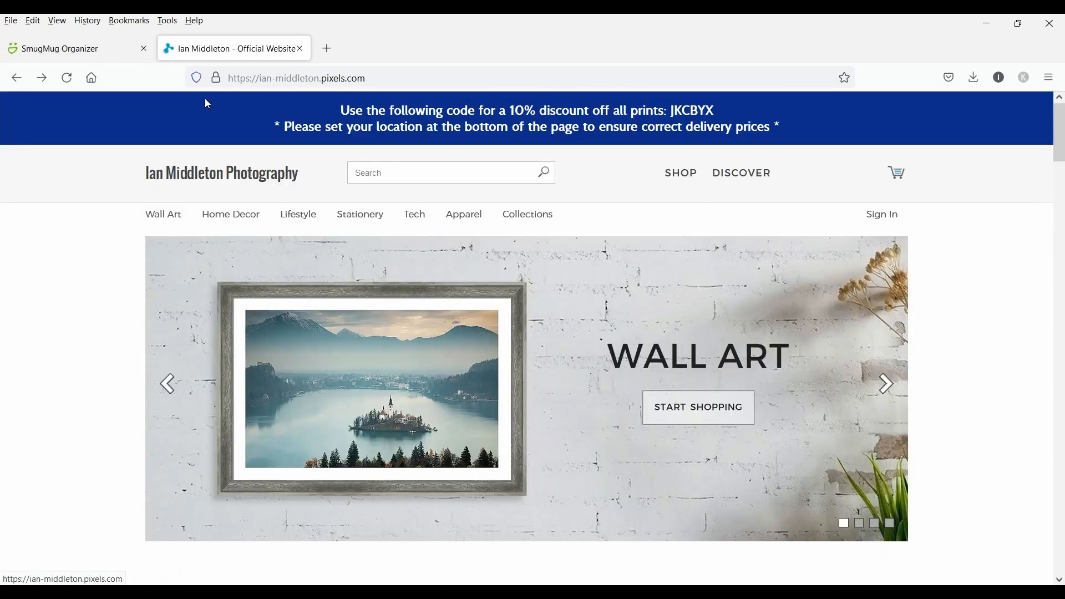
left_click(356, 78)
key("ctrl+c")
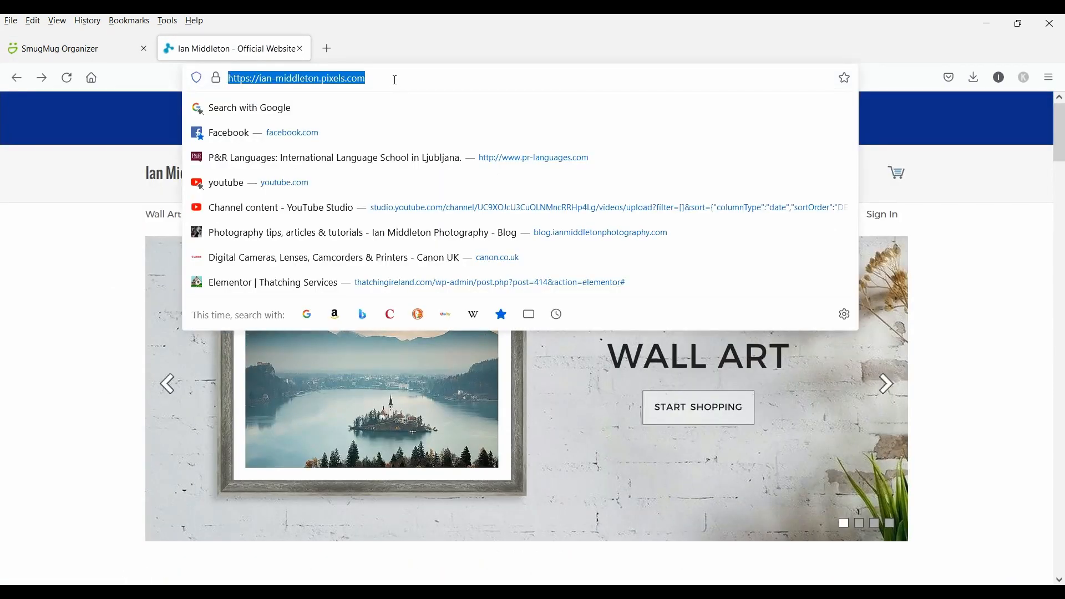
left_click(397, 79)
left_click(72, 250)
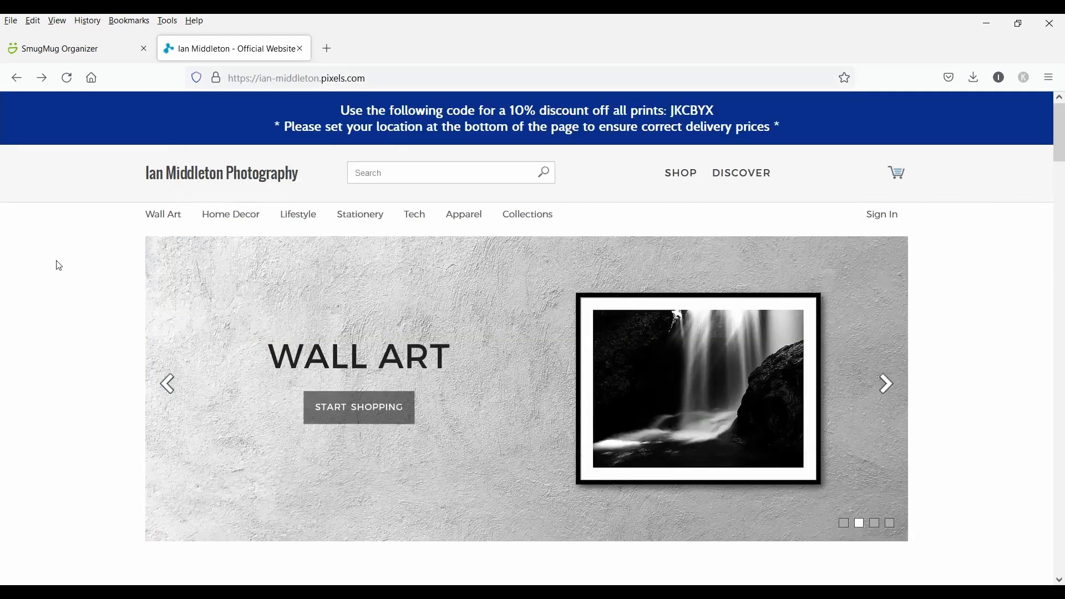
Switch to SmugMug and open the photo site's homepage for customizing.
left_click(47, 50)
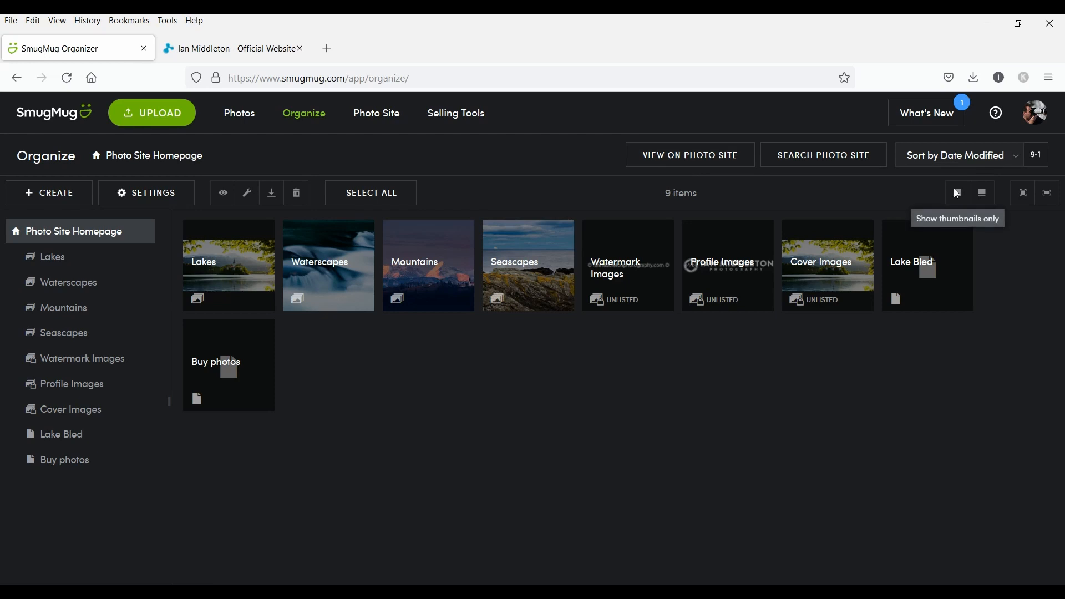
left_click(378, 115)
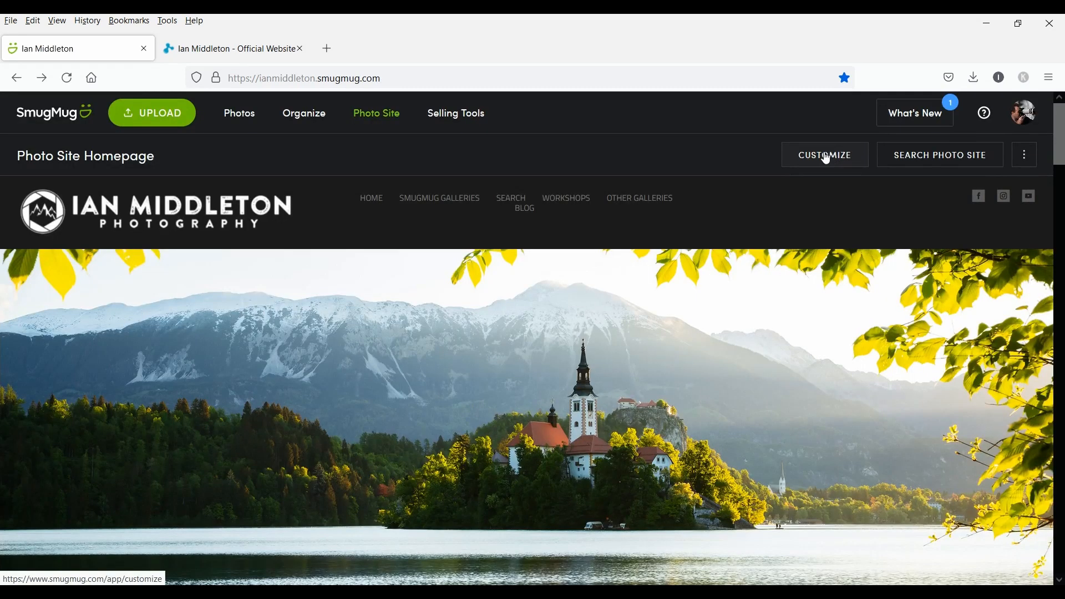
left_click(826, 156)
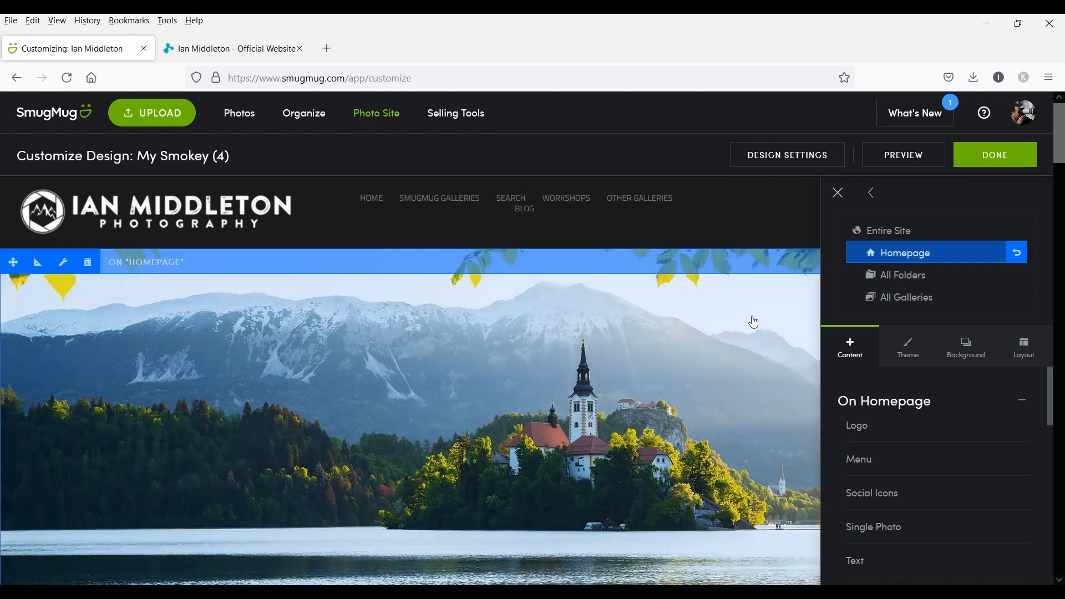
Add a custom URL link named "Buy prints" to the site's header menu.
left_click(527, 190)
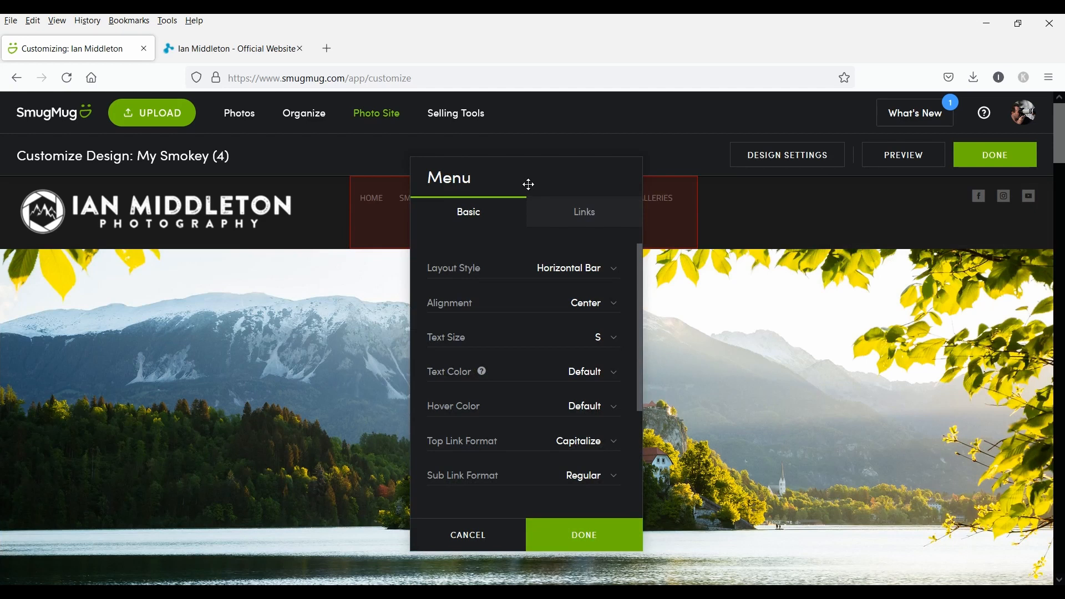
left_click(582, 225)
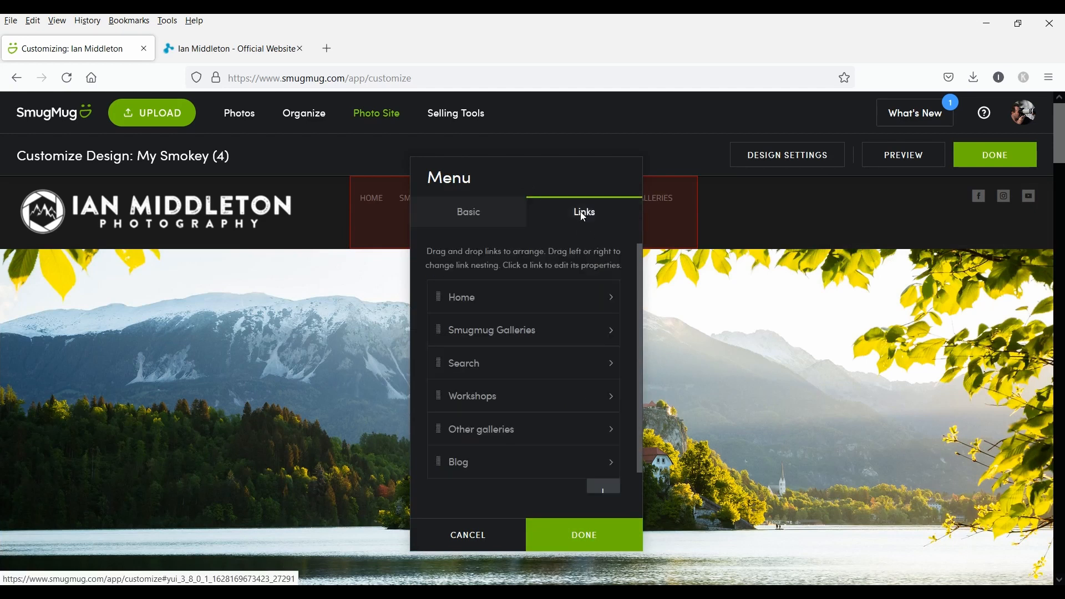
left_click(603, 486)
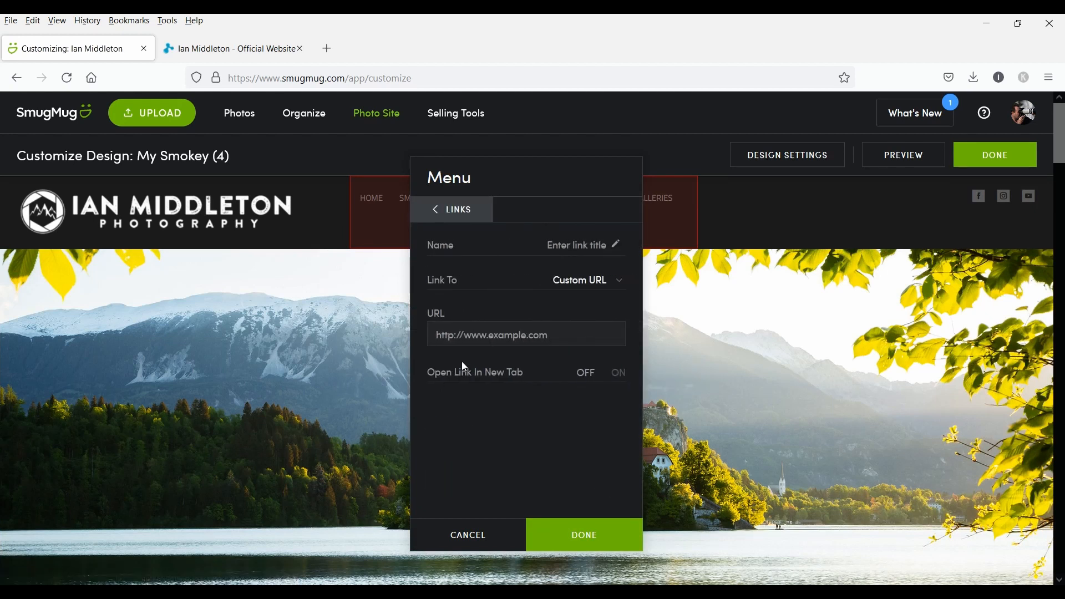
type("Buy prints")
left_click(516, 341)
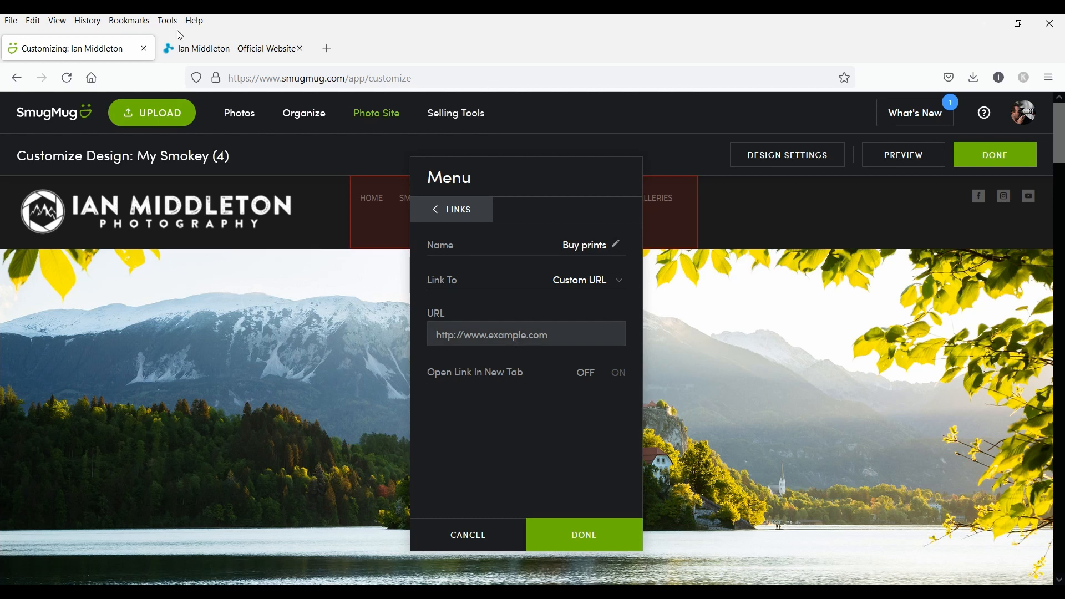
Copy the full web address of the Pixels home page from the other tab.
left_click(225, 53)
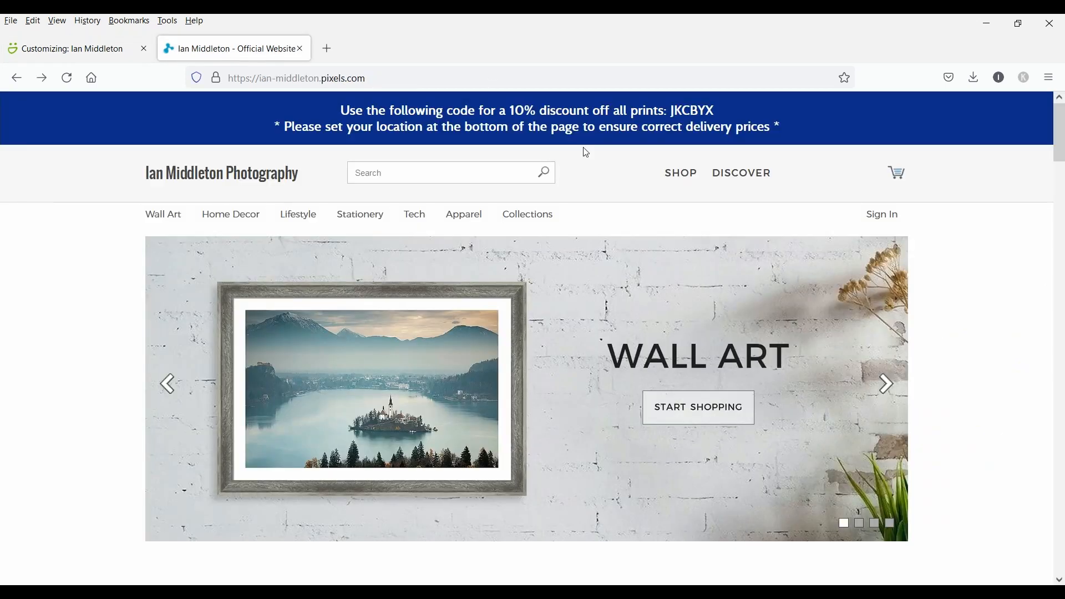
mouse_move(1058, 164)
left_mouse_down()
mouse_move(1060, 249)
mouse_move(1057, 152)
left_mouse_up()
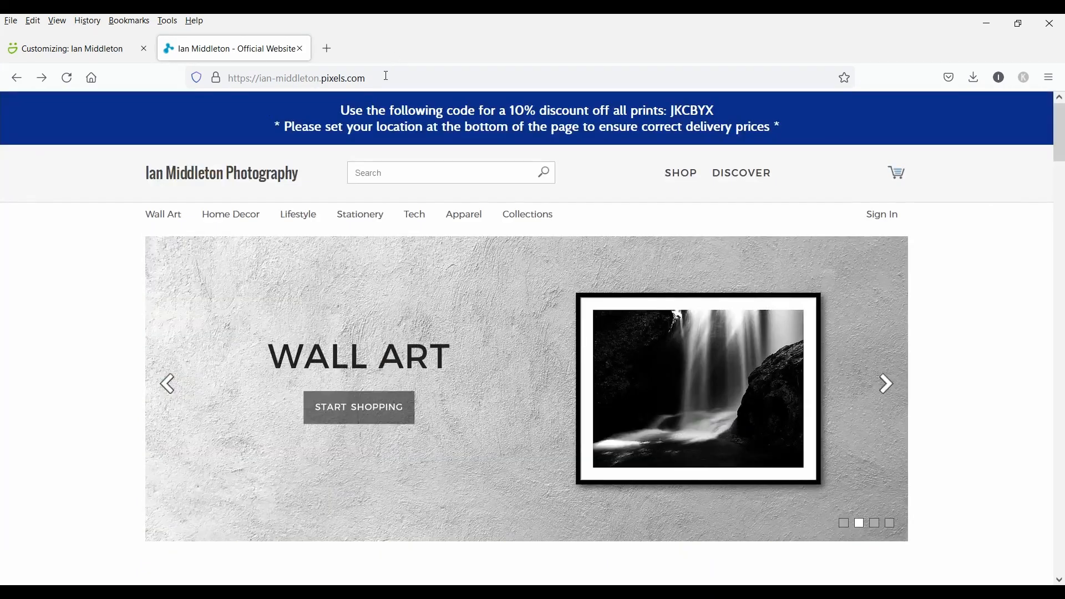
left_click_drag(384, 77, 148, 84)
right_click(267, 84)
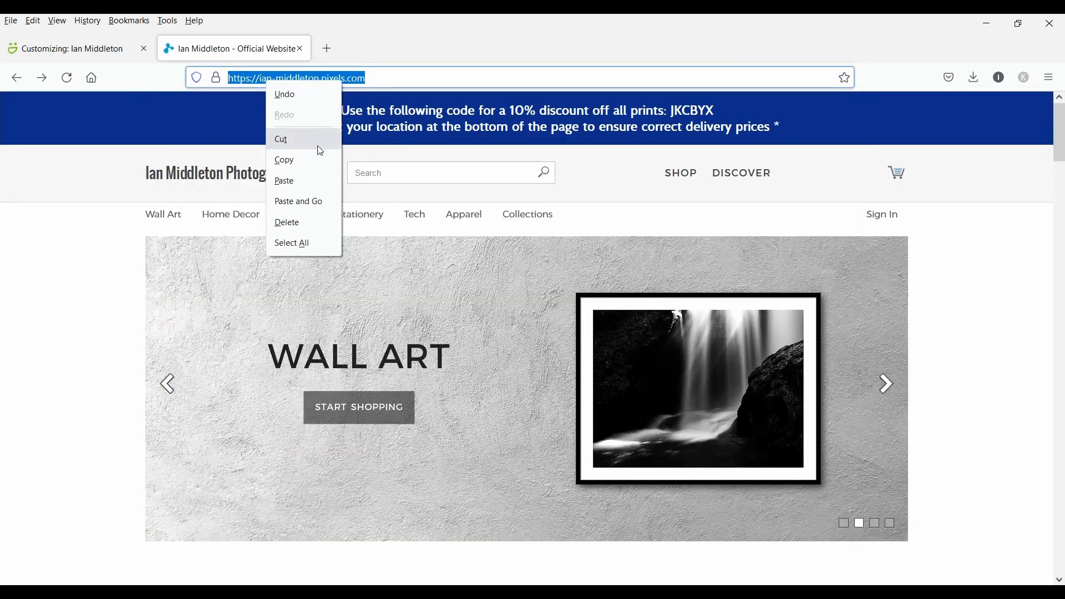
left_click(308, 161)
Paste the Pixels address as the Buy prints link's URL, set it to open in a new tab and save the menu.
left_click(60, 49)
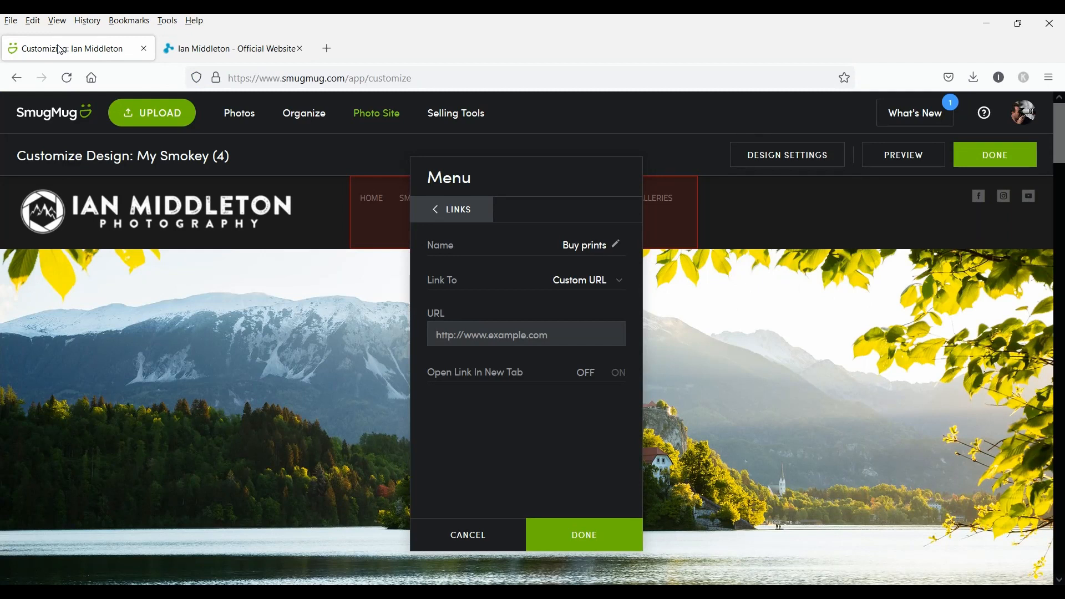
right_click(462, 334)
left_click(502, 436)
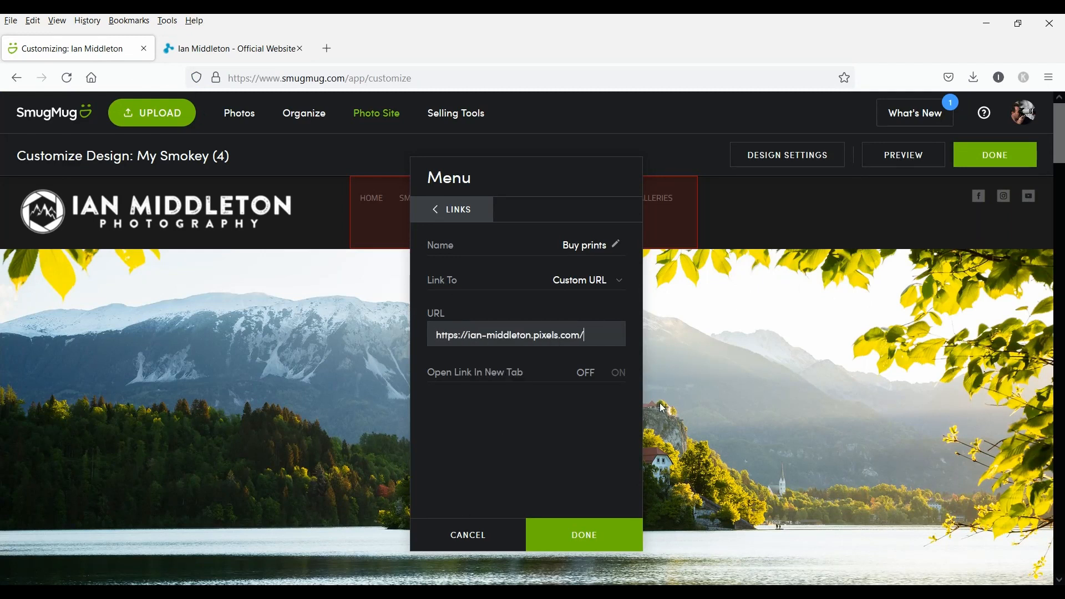
left_click(620, 377)
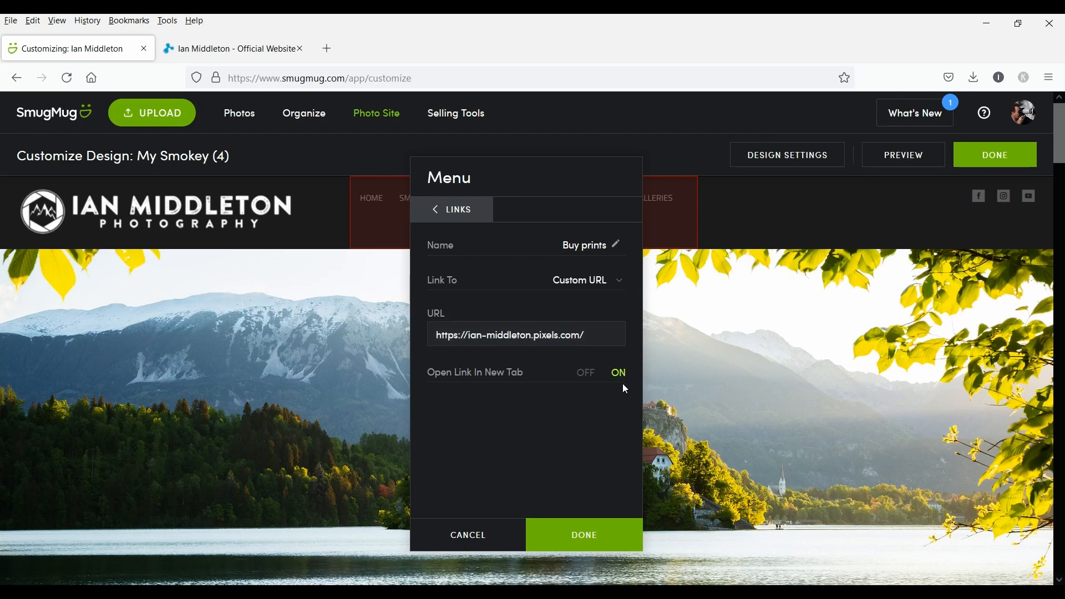
left_click(584, 540)
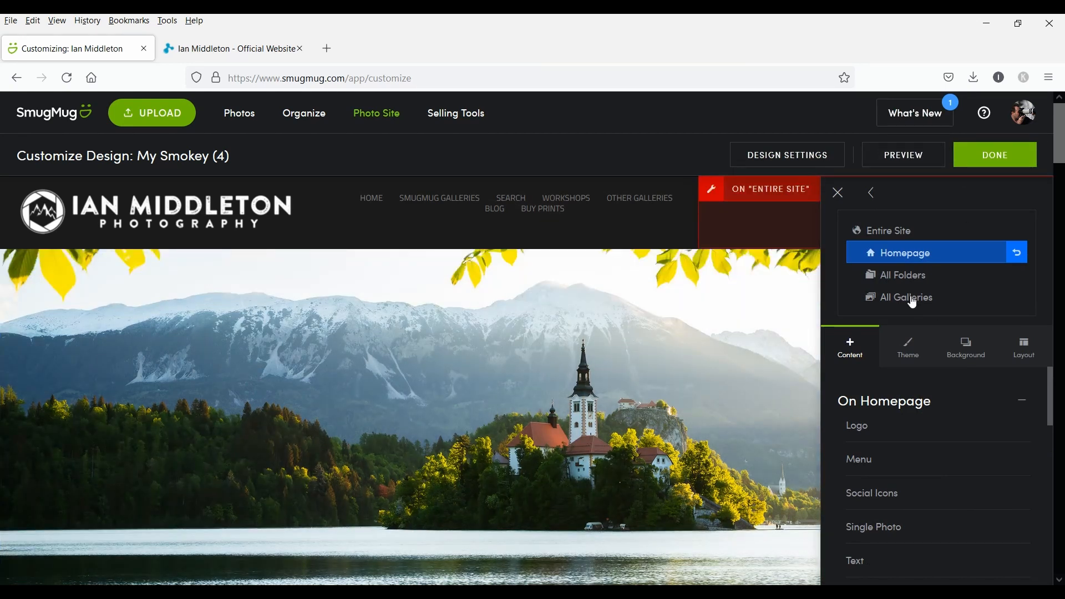
Check the All Galleries design, then leave customization and publish the changes.
left_click(912, 300)
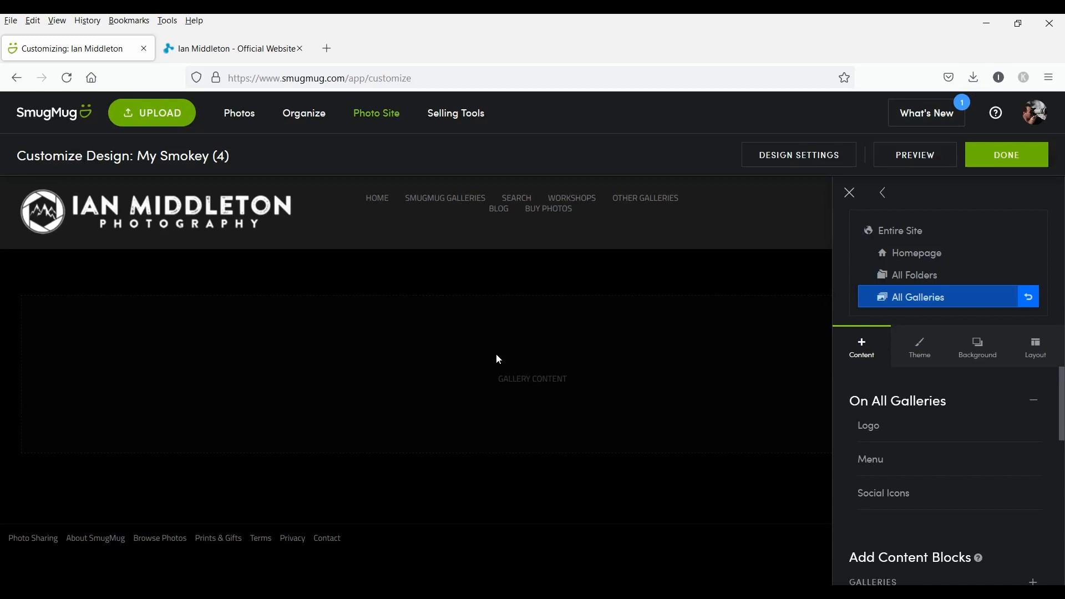
left_click(375, 116)
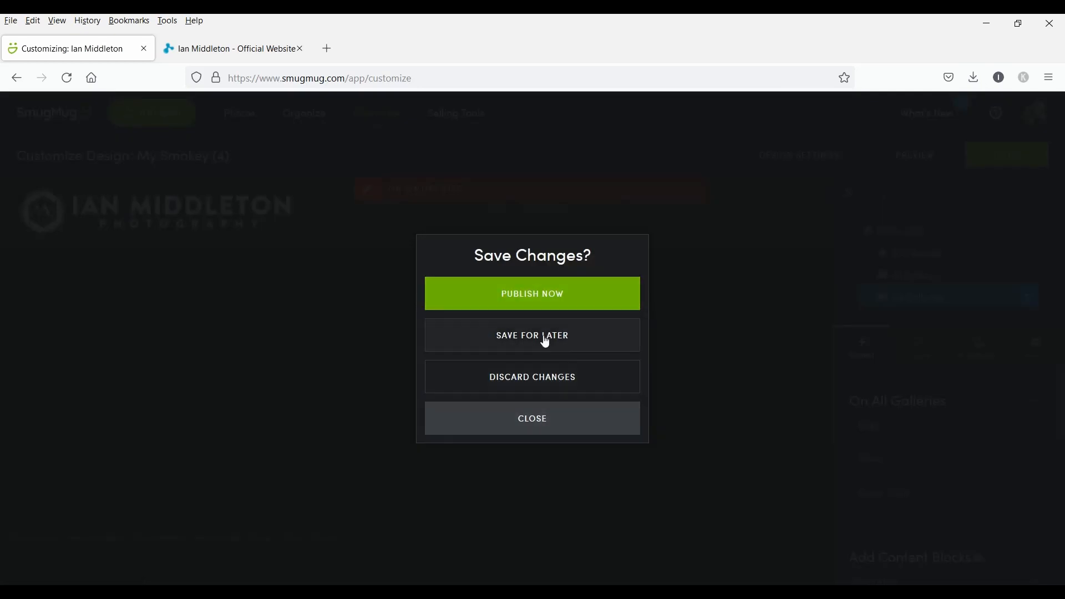
left_click(543, 301)
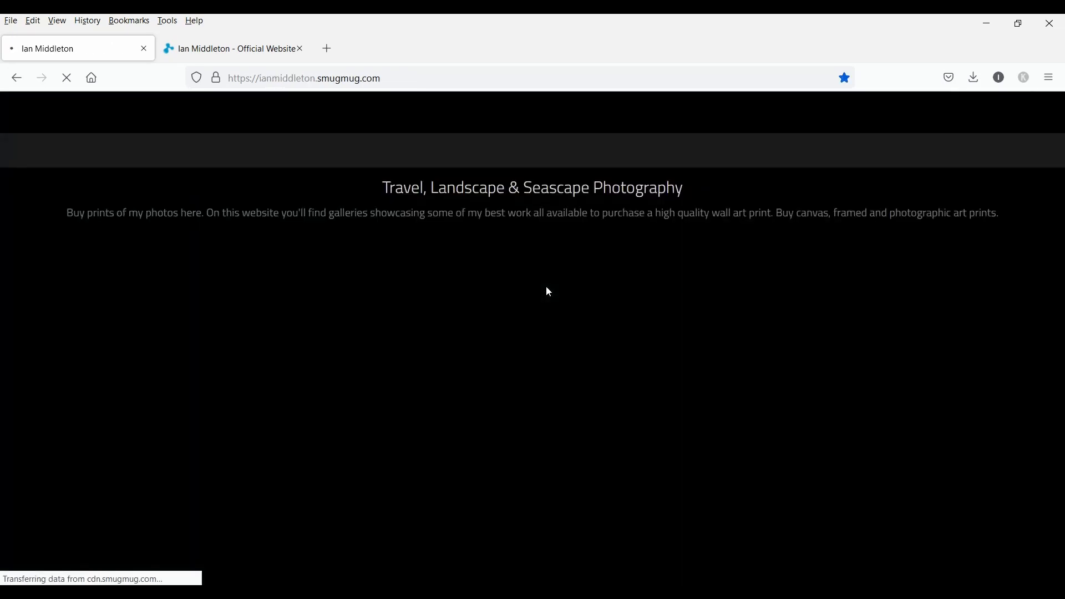
Open the Waterscapes gallery from the published site and start customizing it.
scroll(463, 391, "down", 3)
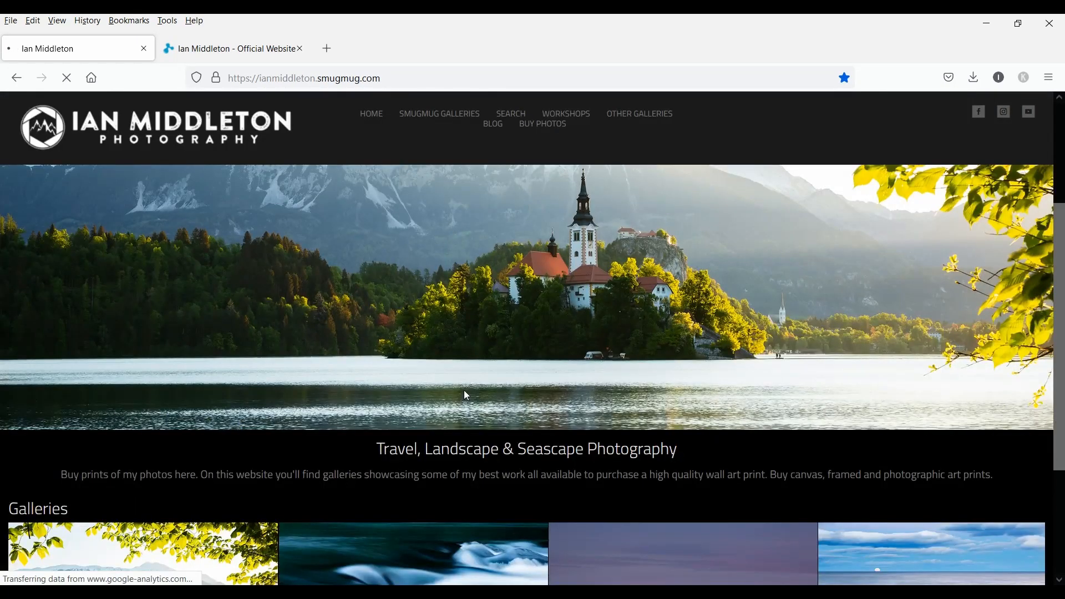
scroll(200, 421, "down", 3)
left_click(389, 421)
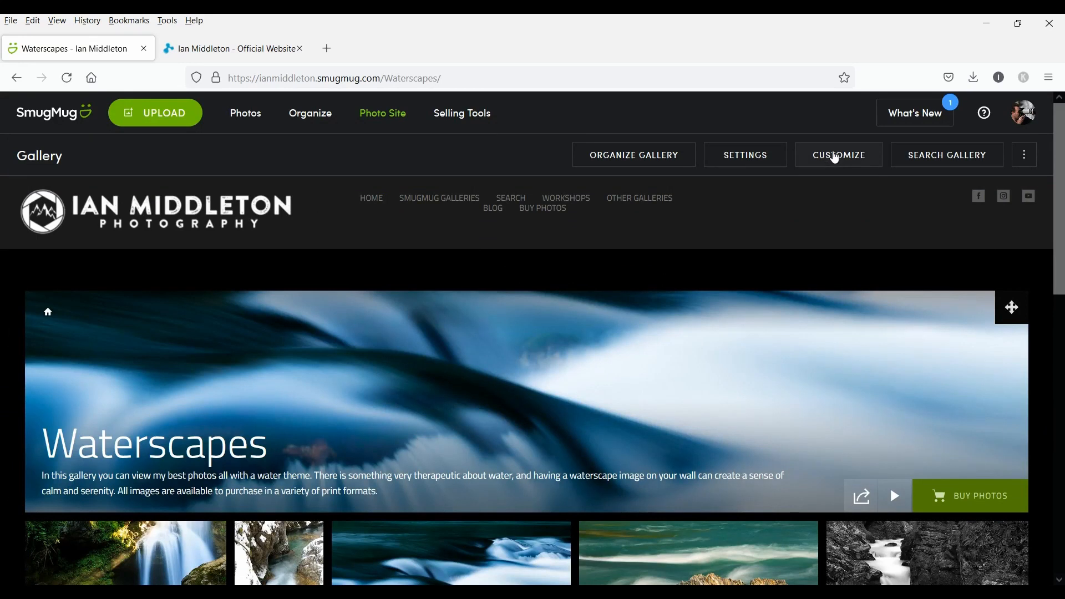
left_click(835, 156)
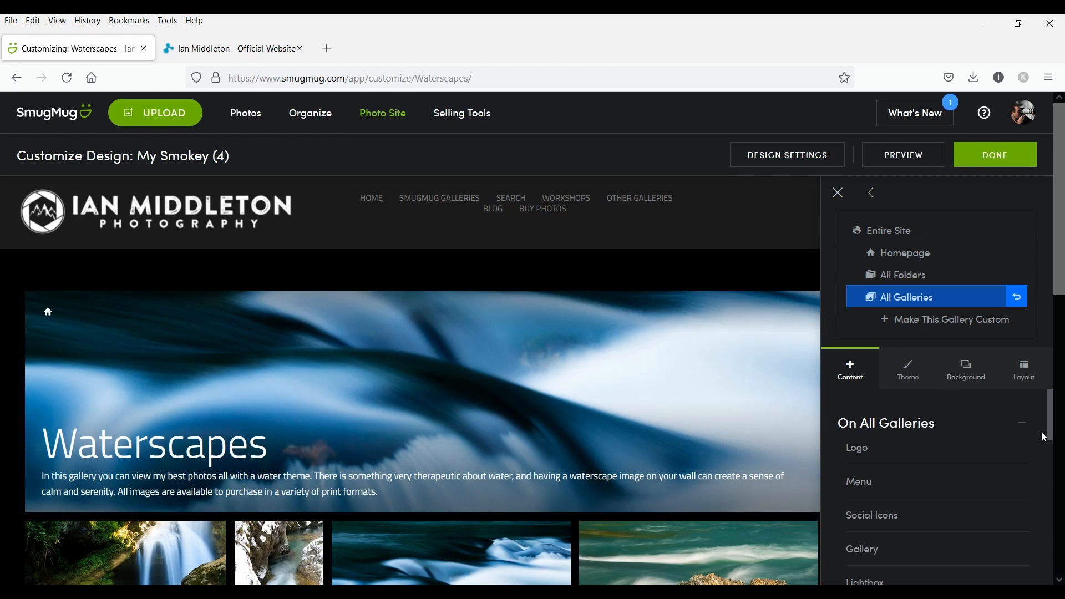
Add a navigation Button block above the Waterscapes gallery header and move its settings dialog clear of the new button.
scroll(1041, 437, "down", 5)
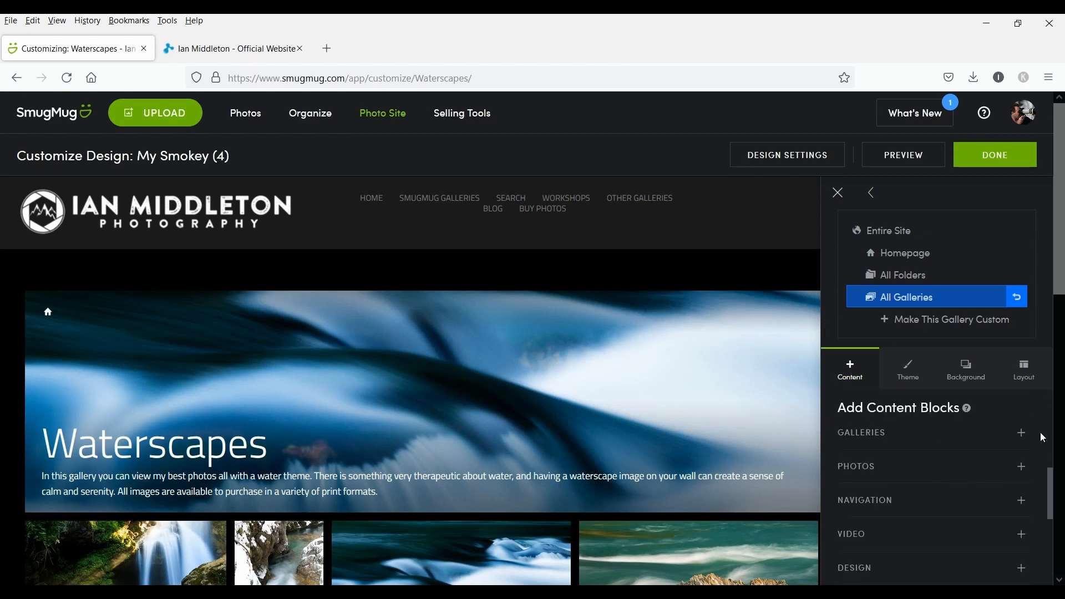
left_click(1023, 501)
scroll(1023, 500, "down", 2)
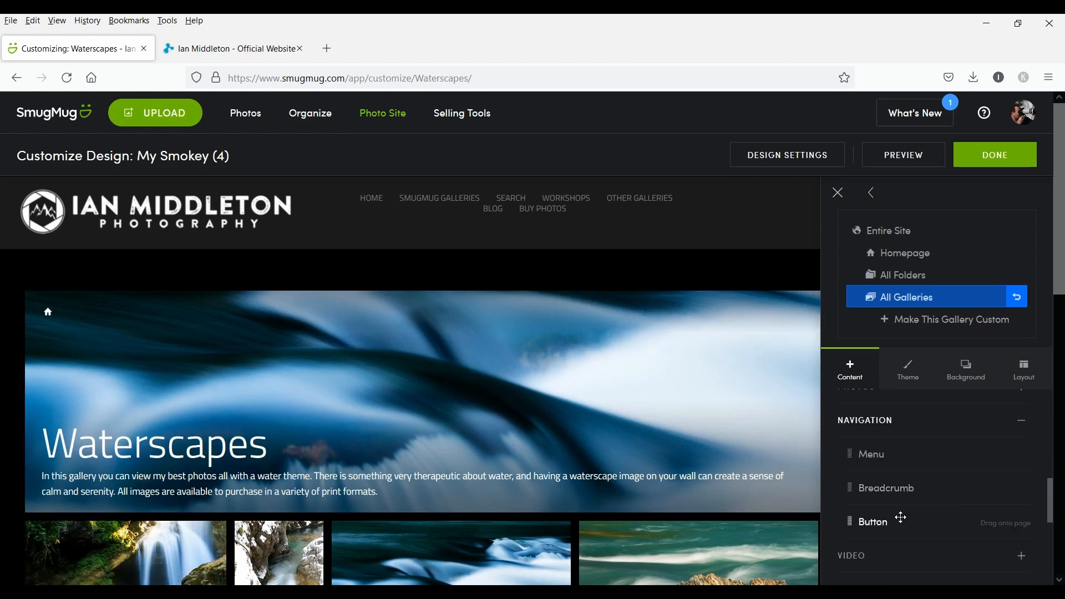
left_click_drag(896, 523, 525, 408)
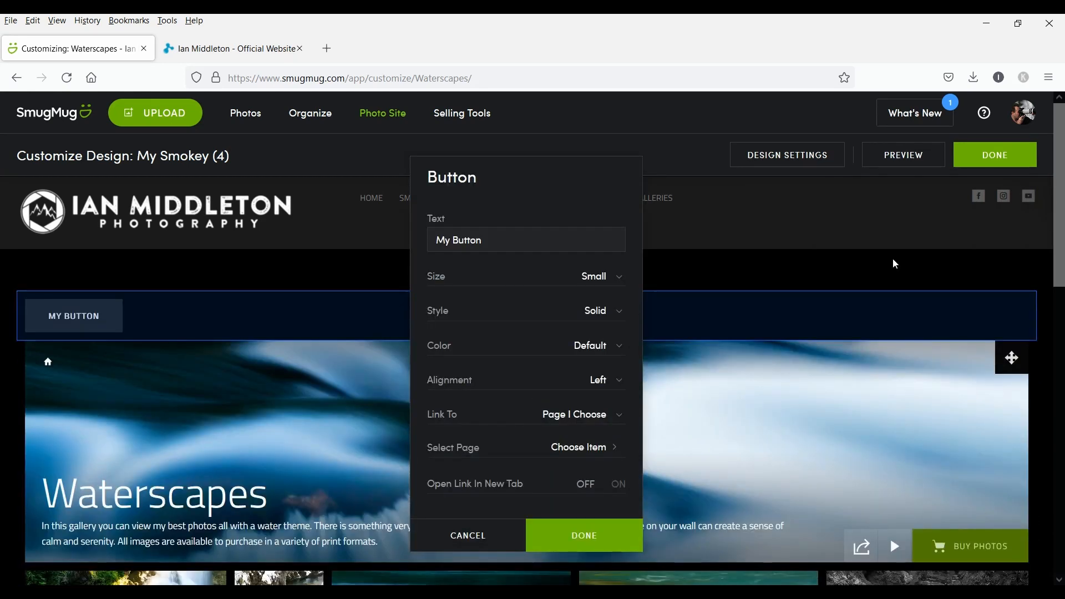
left_click_drag(517, 173, 971, 237)
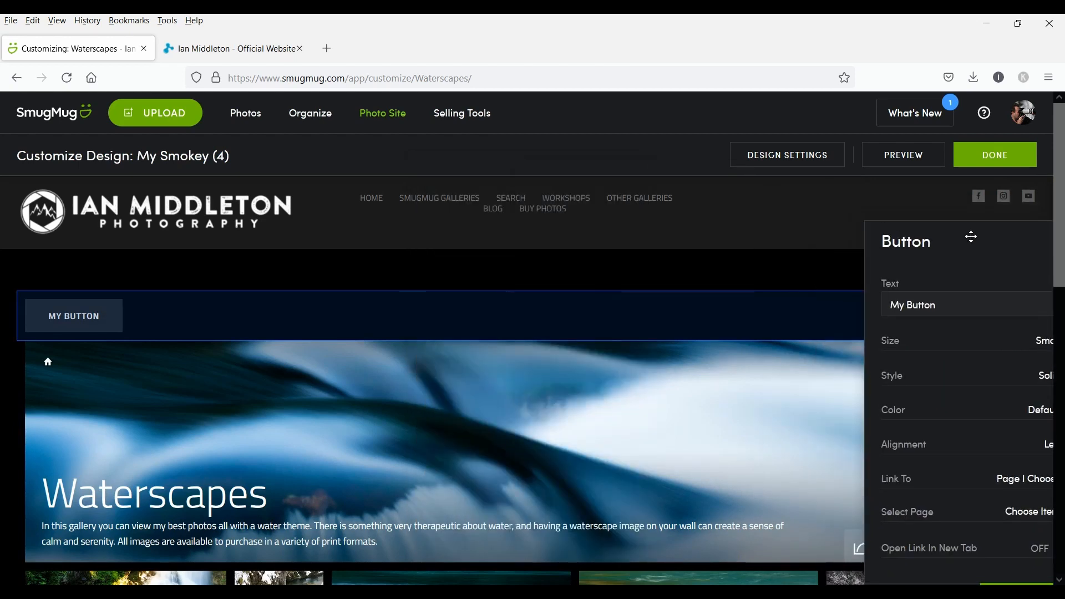
left_click_drag(972, 237, 973, 237)
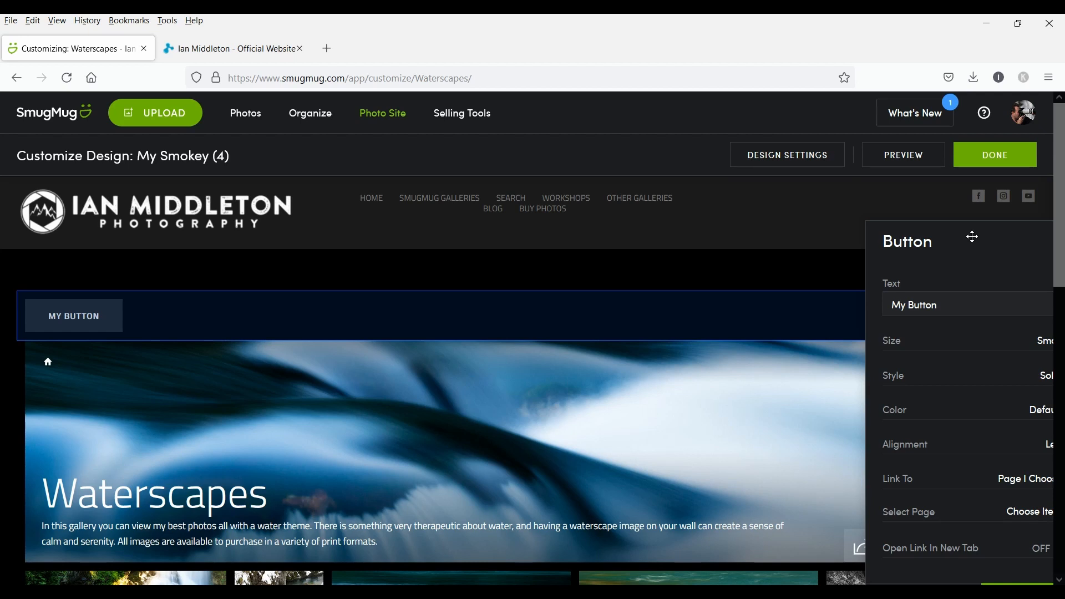
left_click_drag(972, 237, 734, 170)
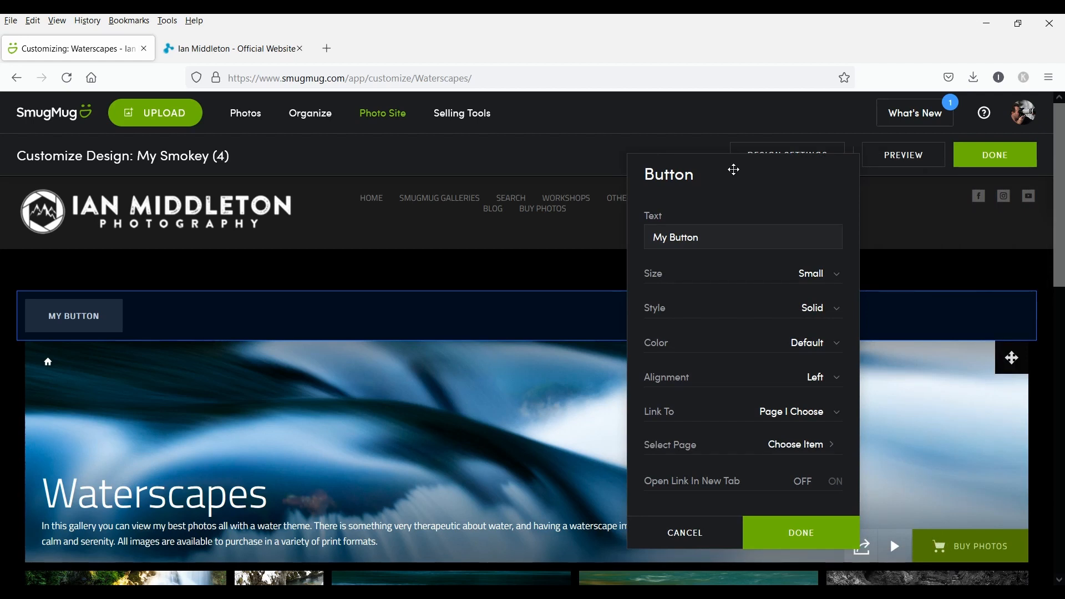
left_click_drag(733, 170, 728, 170)
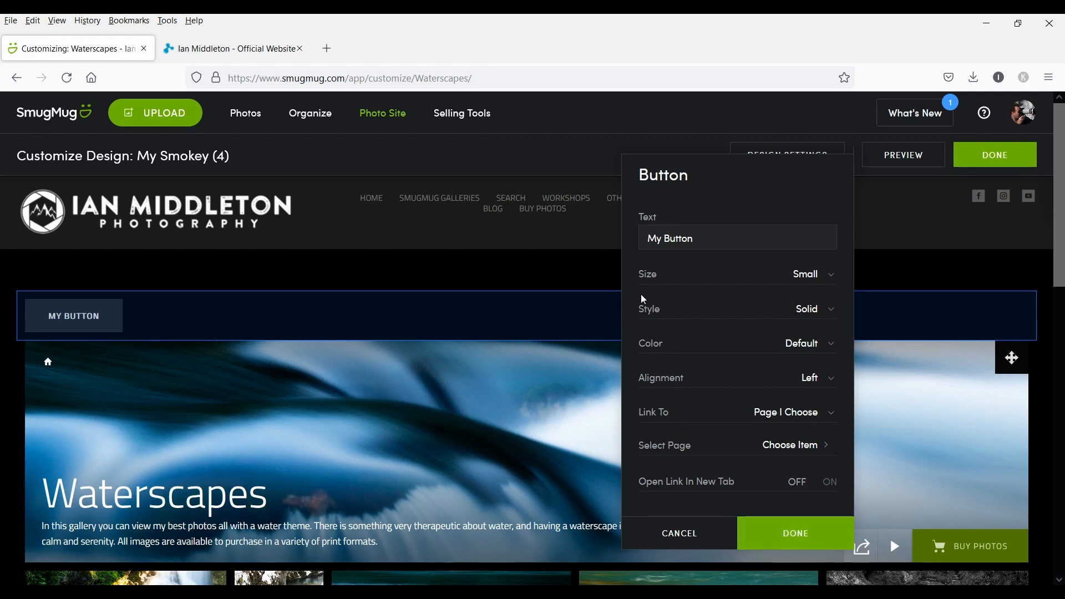
Set the new button's text to Buy prints, with an Outline style and Accent color.
left_click_drag(711, 238, 600, 234)
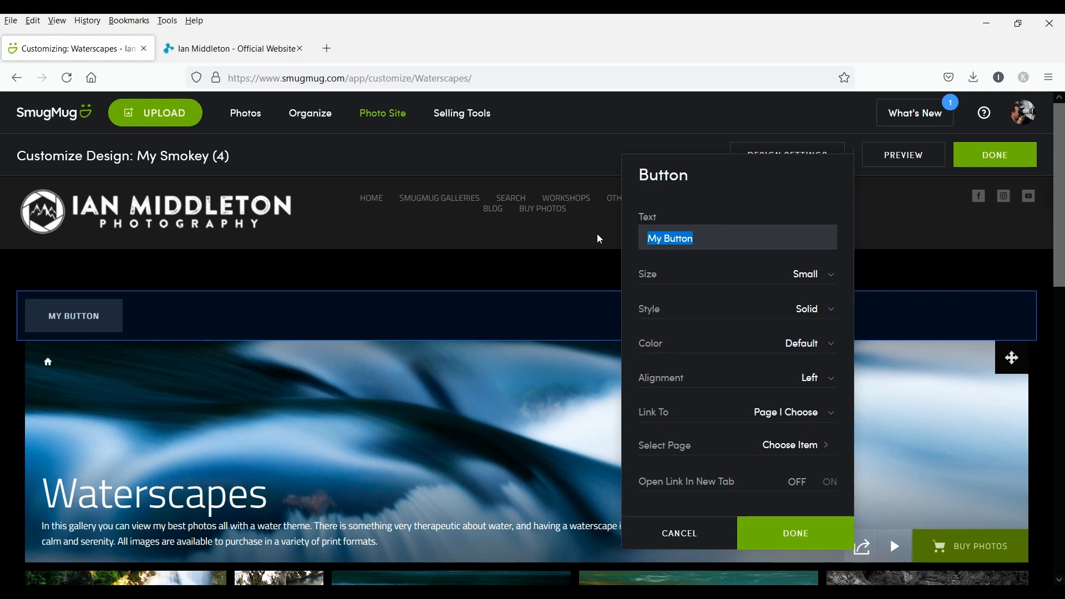
type("Buy prints")
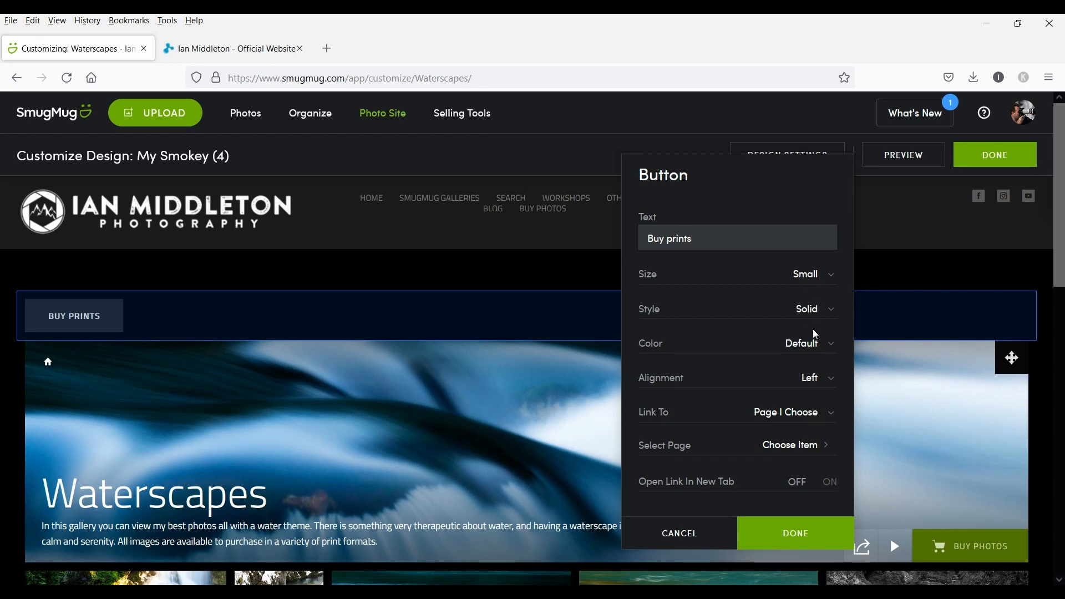
left_click(823, 311)
left_click(817, 350)
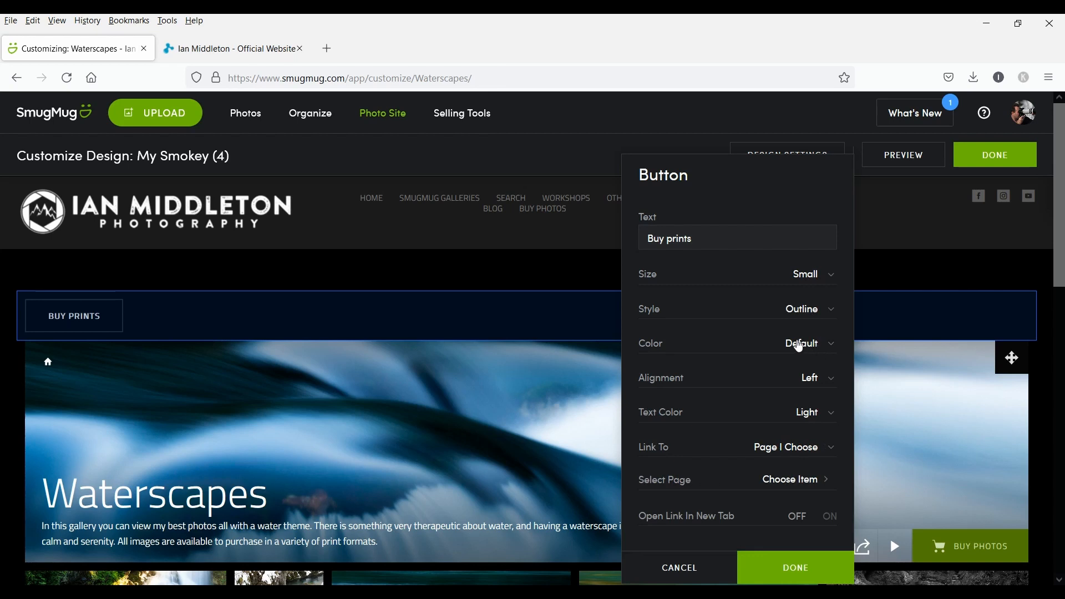
left_click(817, 348)
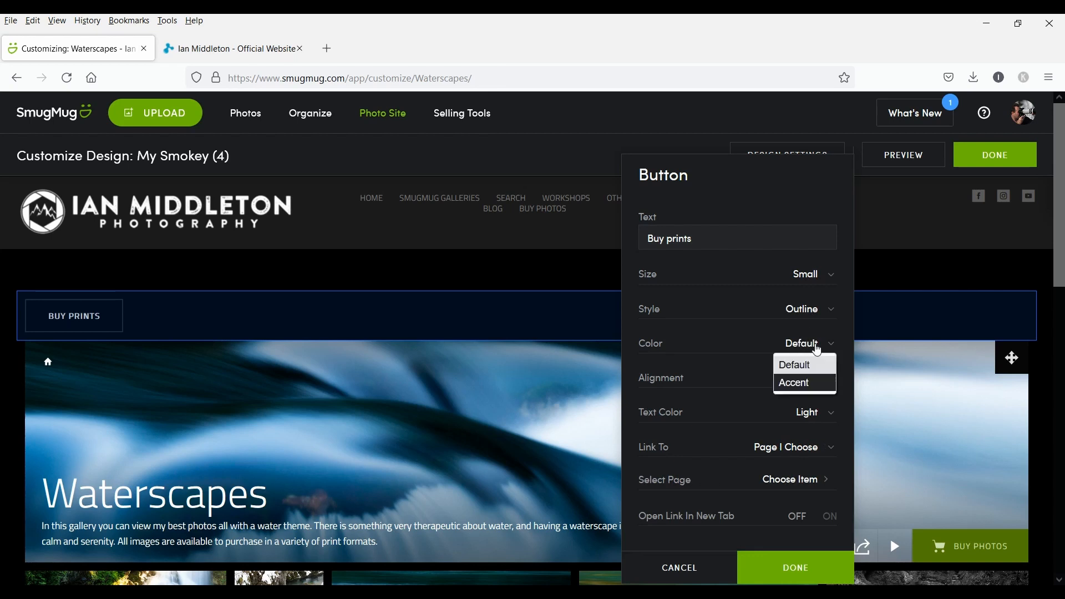
left_click(805, 384)
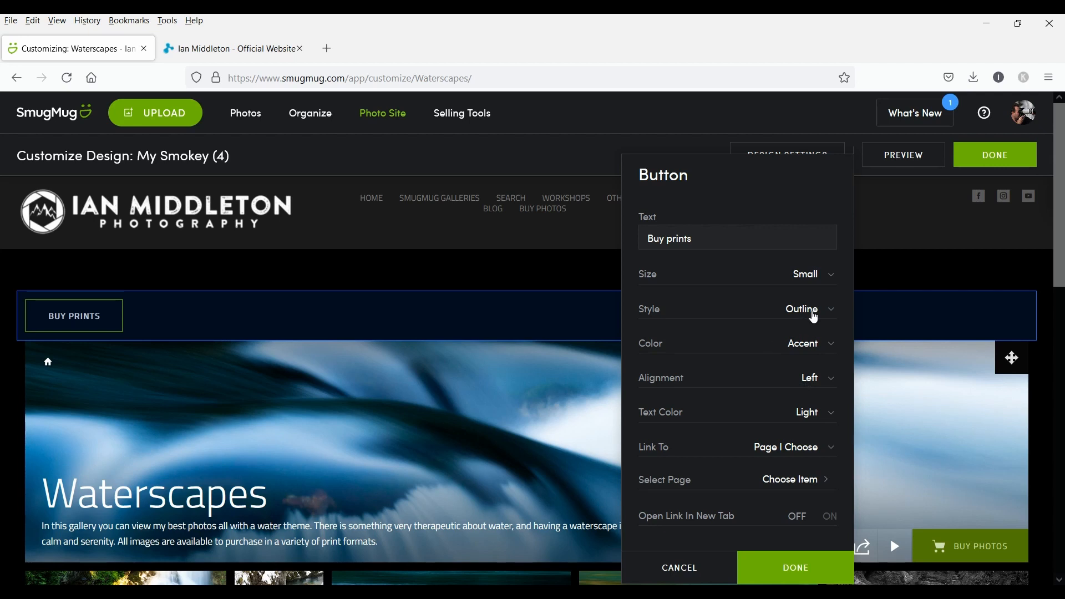
Change the Buy prints button's style to Solid and its alignment to Center.
left_click(825, 318)
left_click(811, 330)
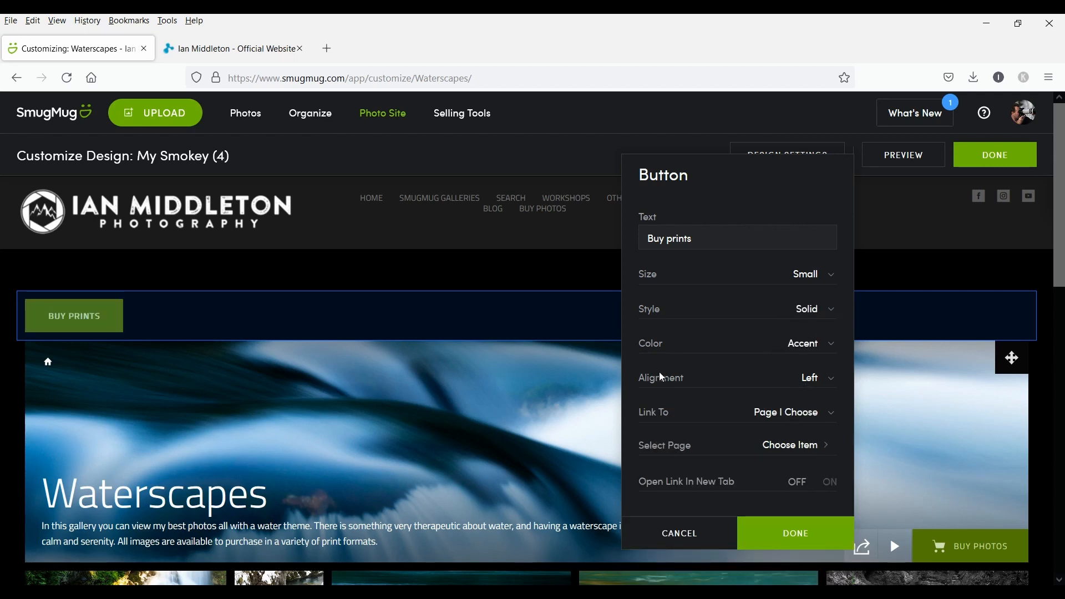
left_click(815, 379)
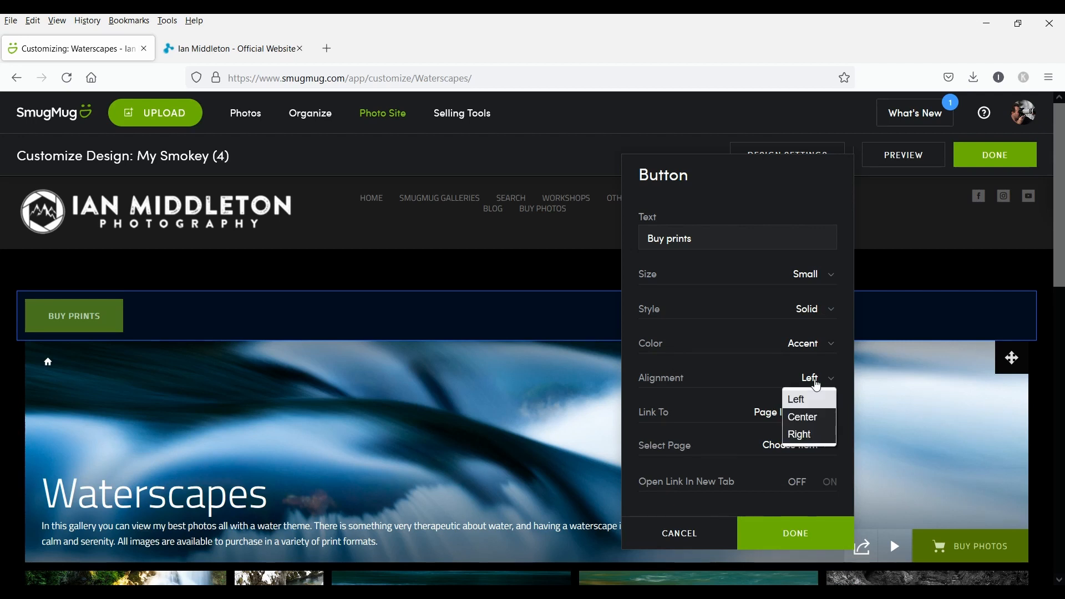
left_click(815, 419)
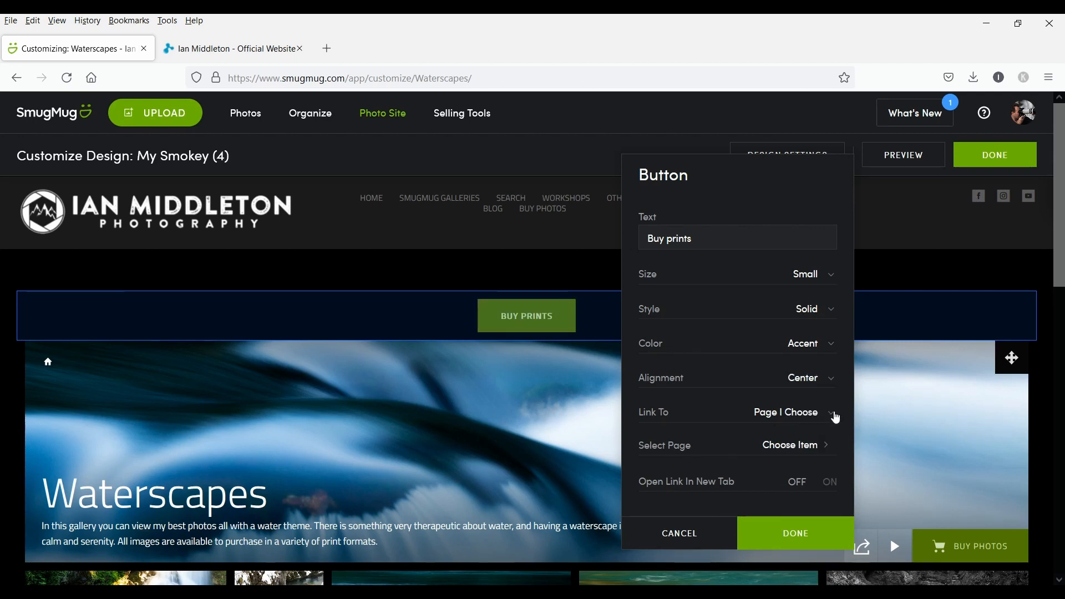
Make the button link to a custom URL and copy the Pixels store's address from its open page.
left_click(835, 416)
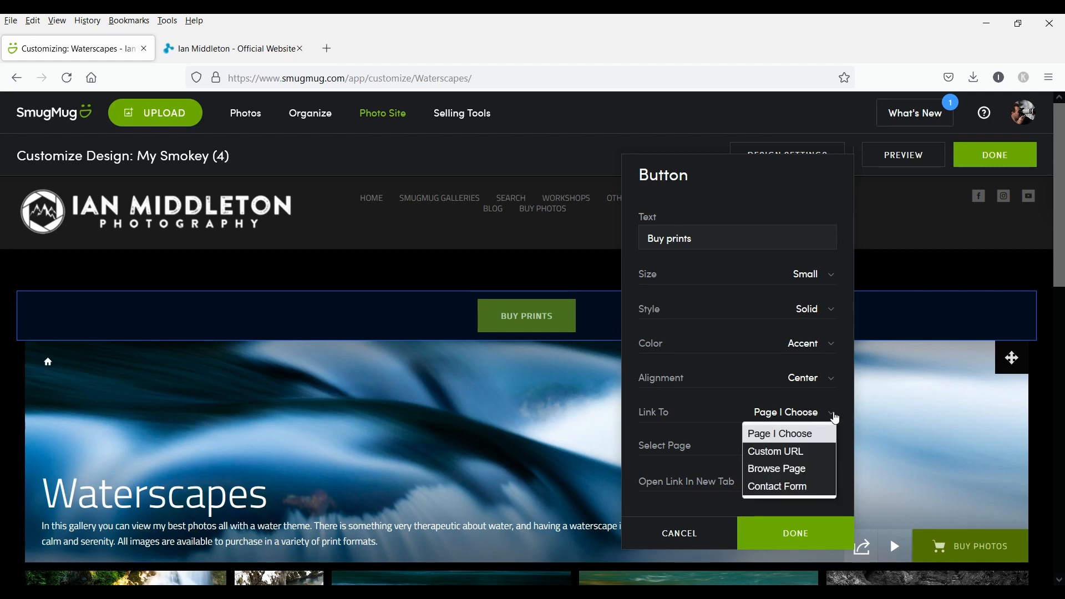
left_click(793, 451)
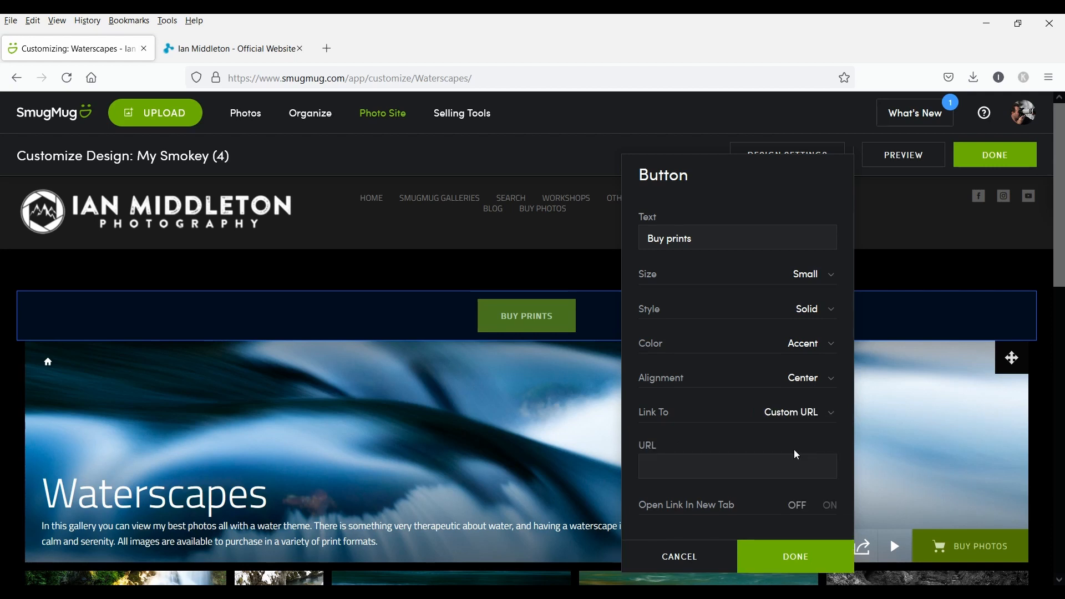
left_click(262, 54)
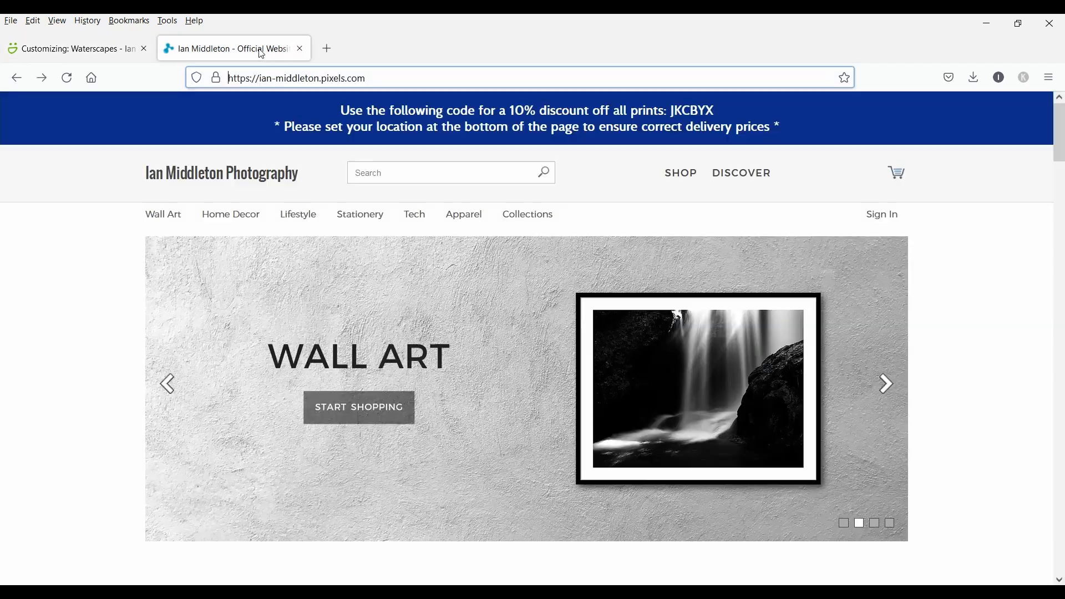
left_click(392, 78)
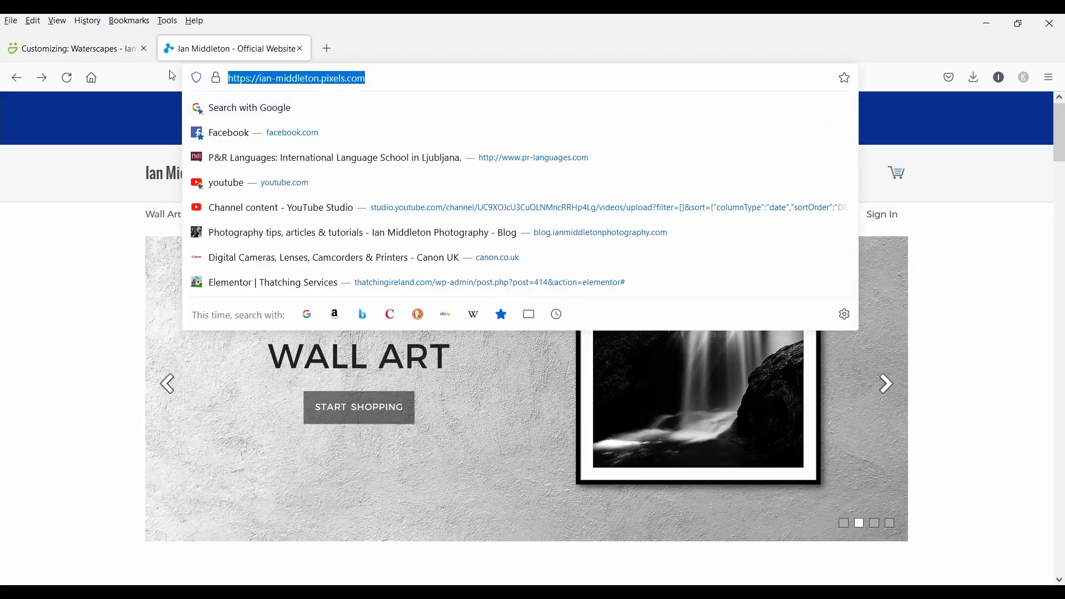
right_click(271, 82)
left_click(288, 161)
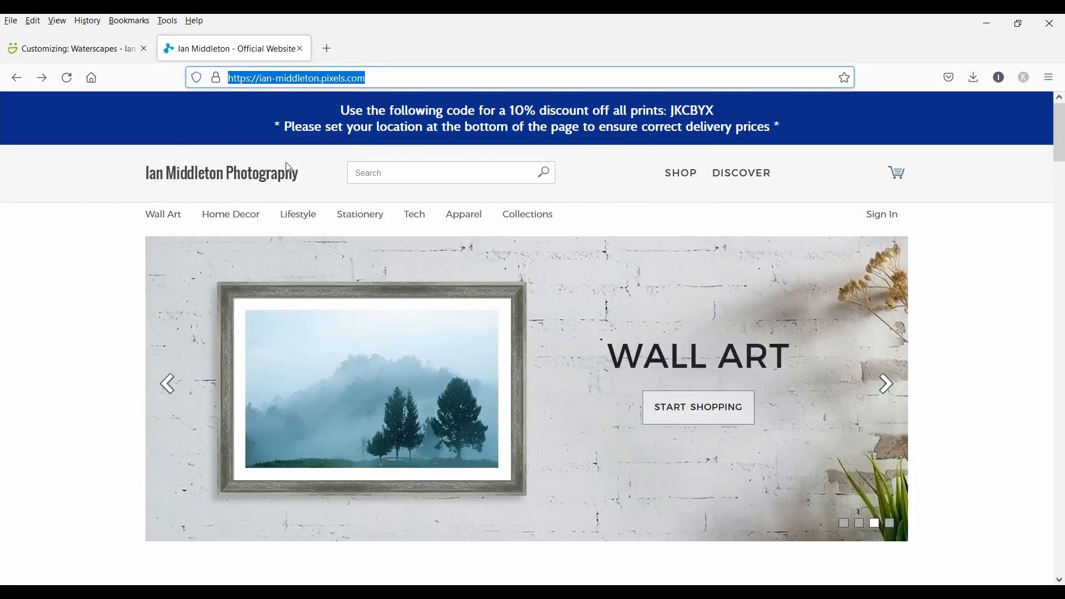
Paste the Pixels address as the button's URL, set it to open in a new tab and save the button.
left_click(95, 51)
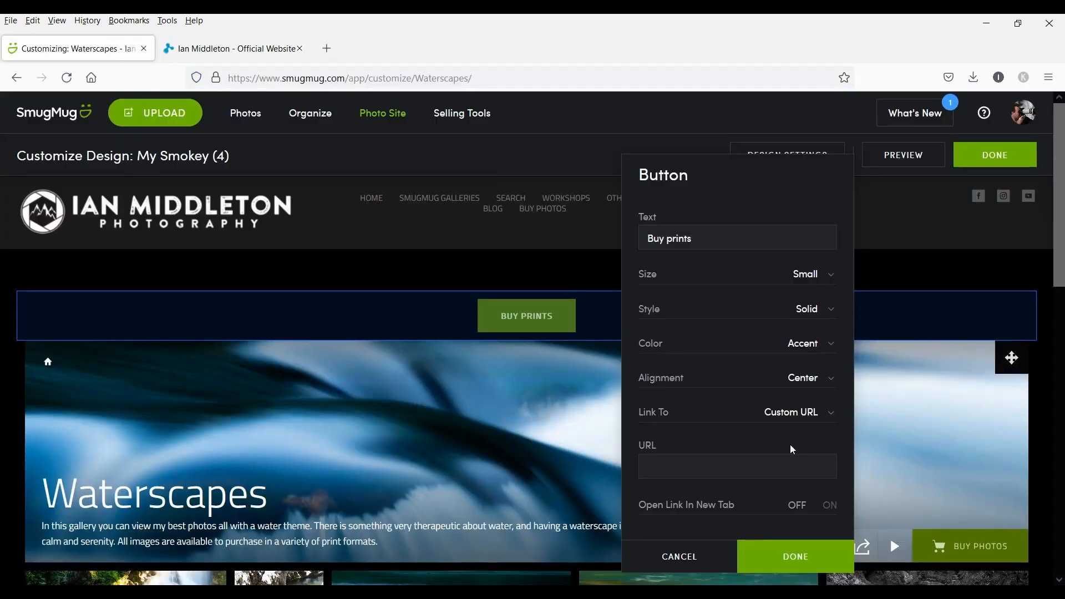
left_click(687, 466)
right_click(687, 466)
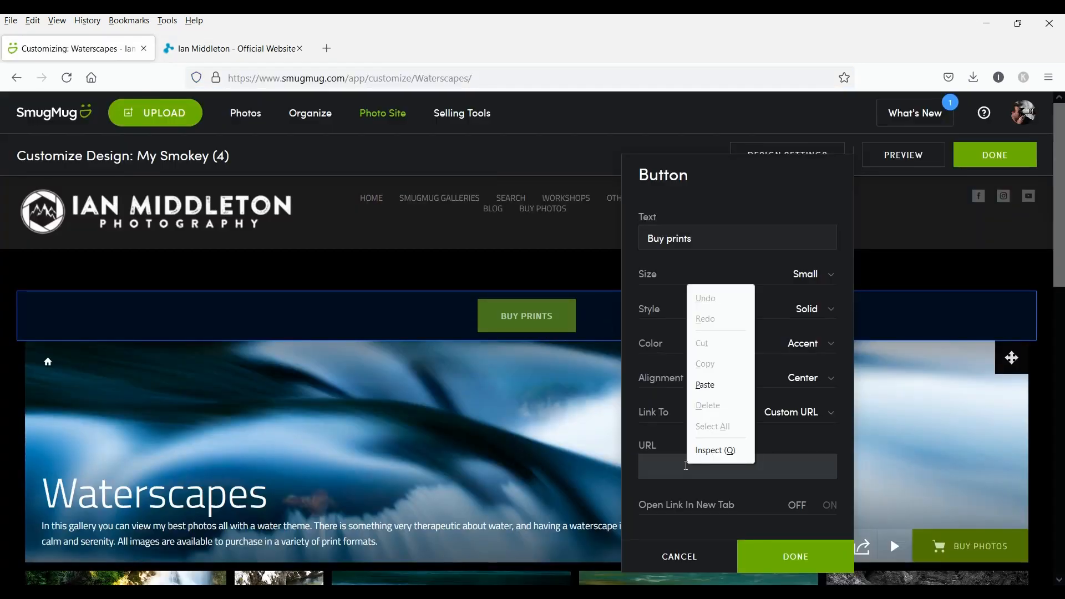
left_click(710, 384)
scroll(766, 510, "down", 3)
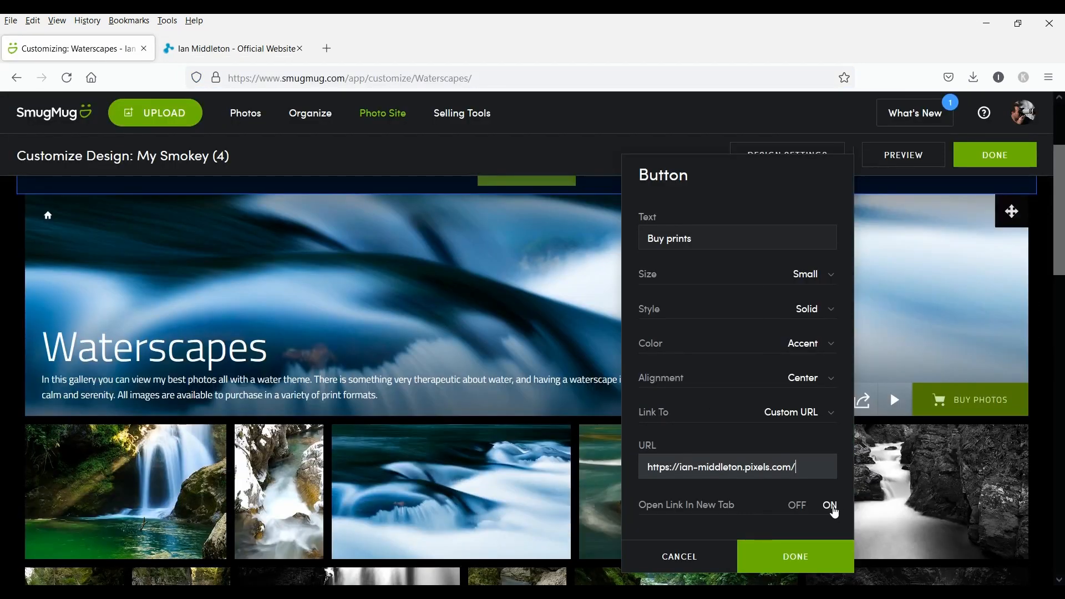
left_click(830, 505)
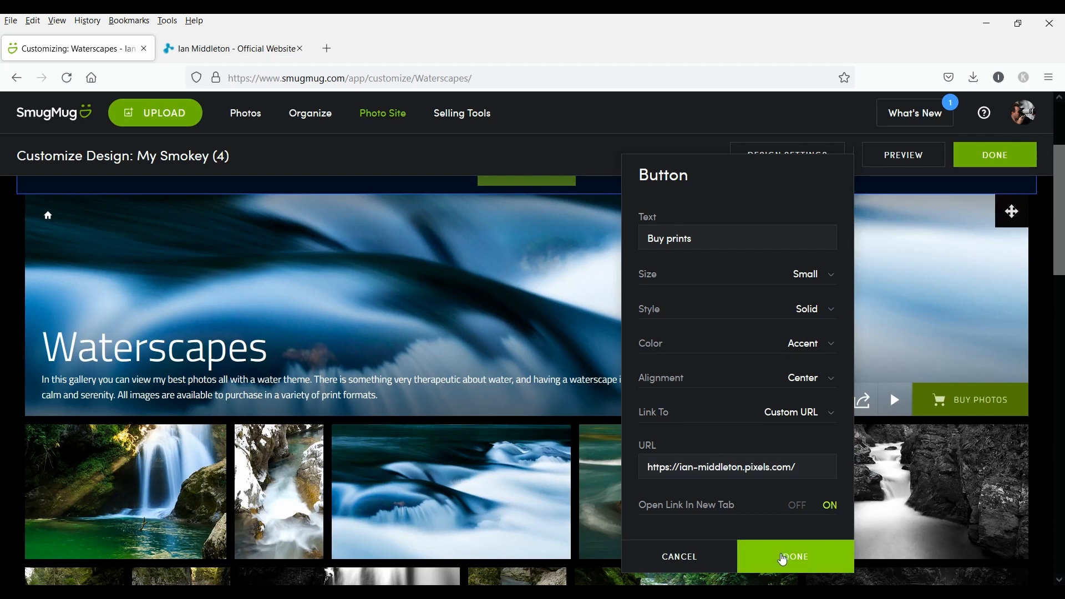
left_click(784, 558)
Move the Buy prints button block from above the Waterscapes header to below the gallery's last photos.
scroll(517, 404, "up", 3)
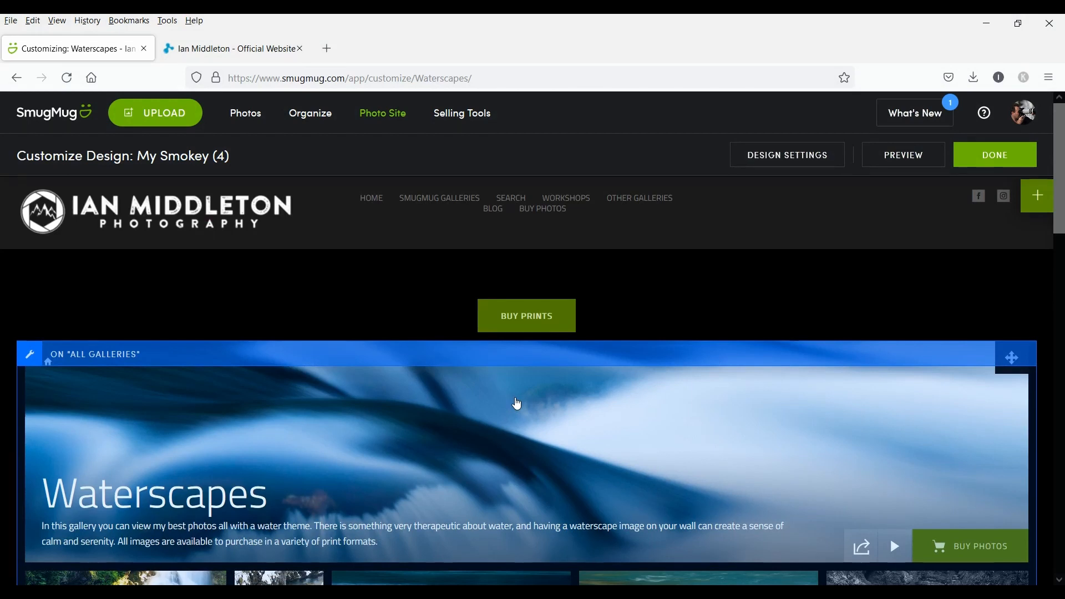
mouse_move(236, 293)
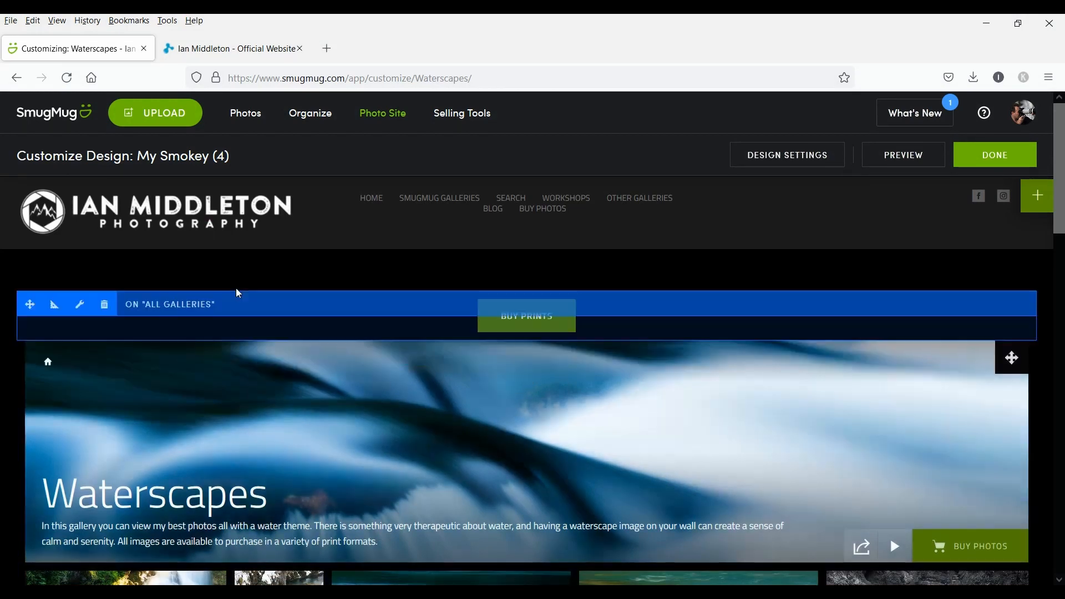
mouse_move(30, 304)
left_mouse_down()
mouse_move(509, 555)
mouse_move(556, 364)
mouse_move(528, 200)
left_mouse_up()
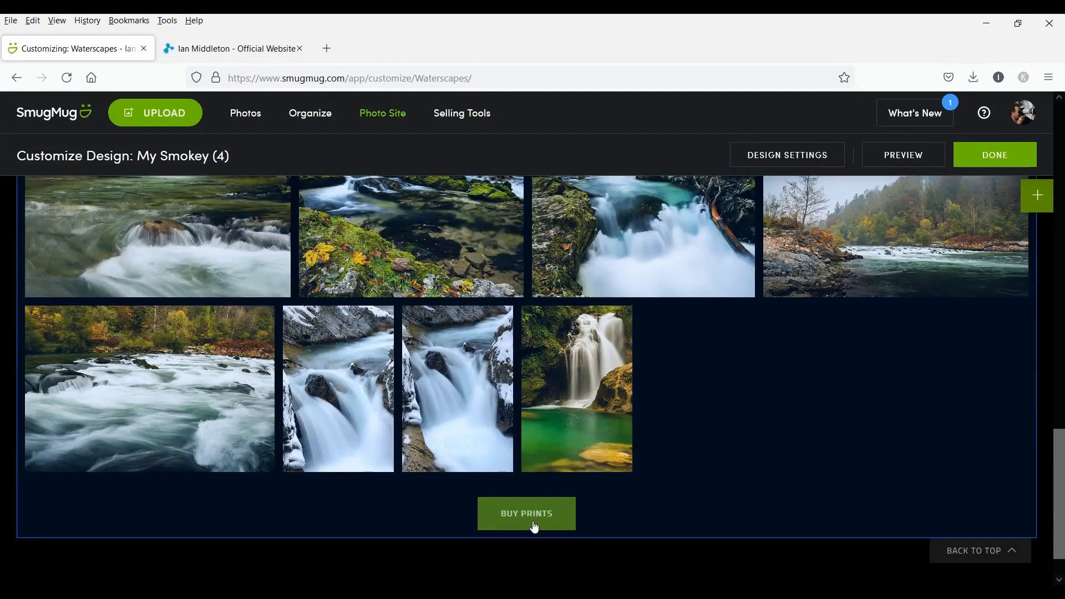
Test the Buy prints button below the photos of the published Waterscapes gallery, then close the extra store page.
scroll(834, 568, "up", 5)
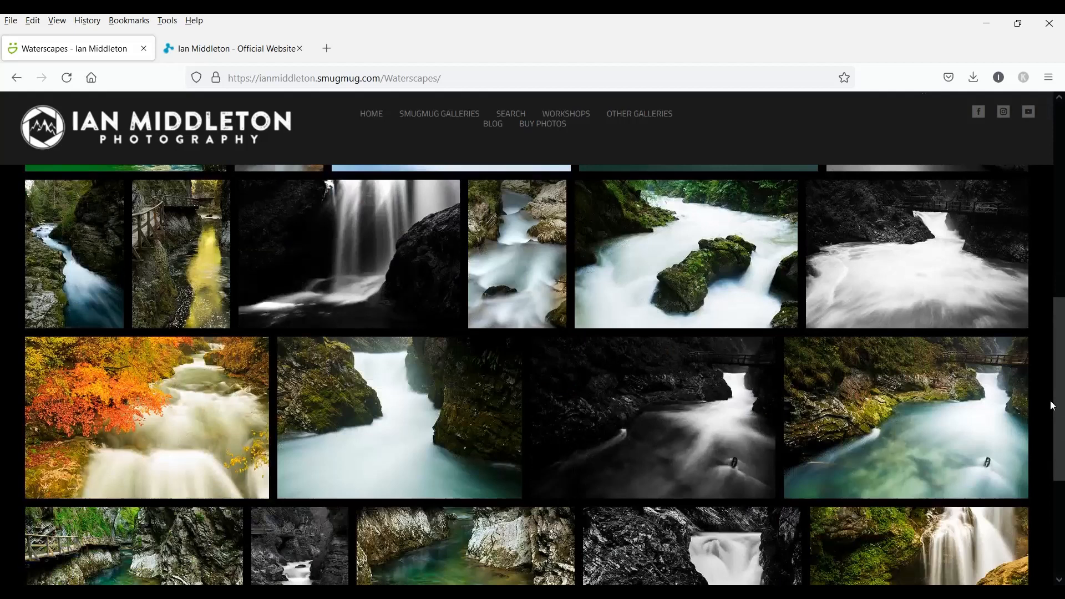
left_click_drag(1053, 406, 1047, 537)
left_click(521, 476)
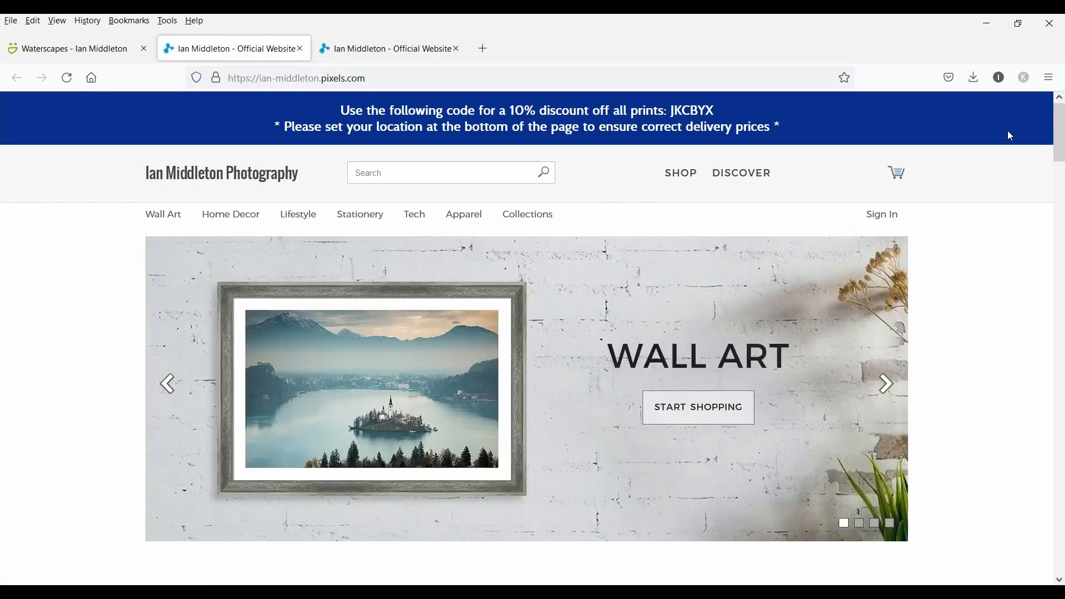
mouse_move(1061, 153)
left_mouse_down()
mouse_move(1062, 419)
mouse_move(1061, 153)
left_mouse_up()
left_click(299, 48)
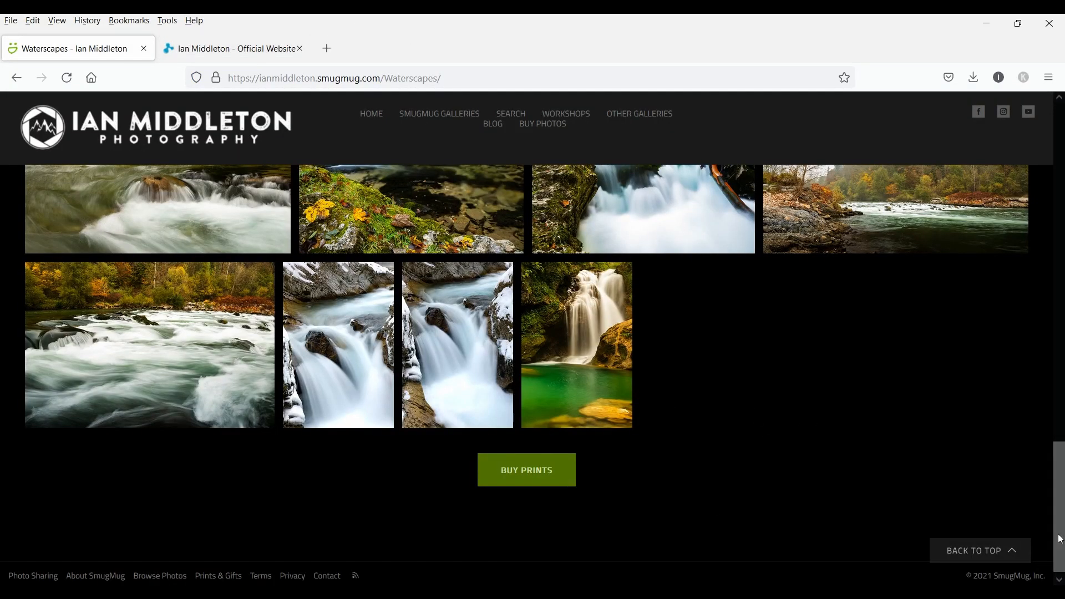
Return to the site's home page and open the Mountains gallery from the Galleries section.
left_click_drag(1064, 534, 1061, 222)
scroll(577, 158, "up", 2)
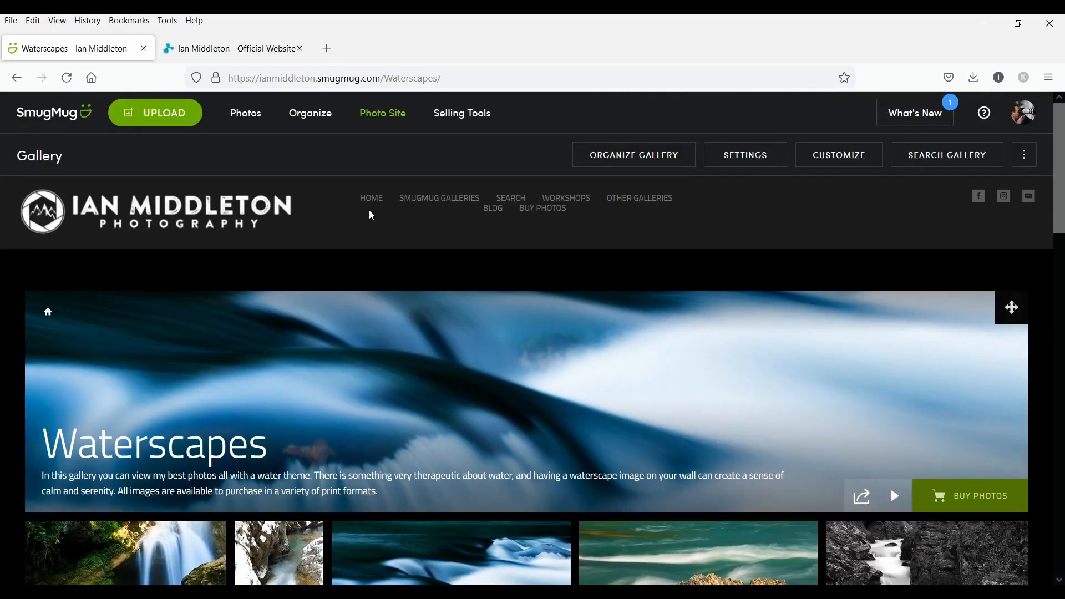
left_click(375, 205)
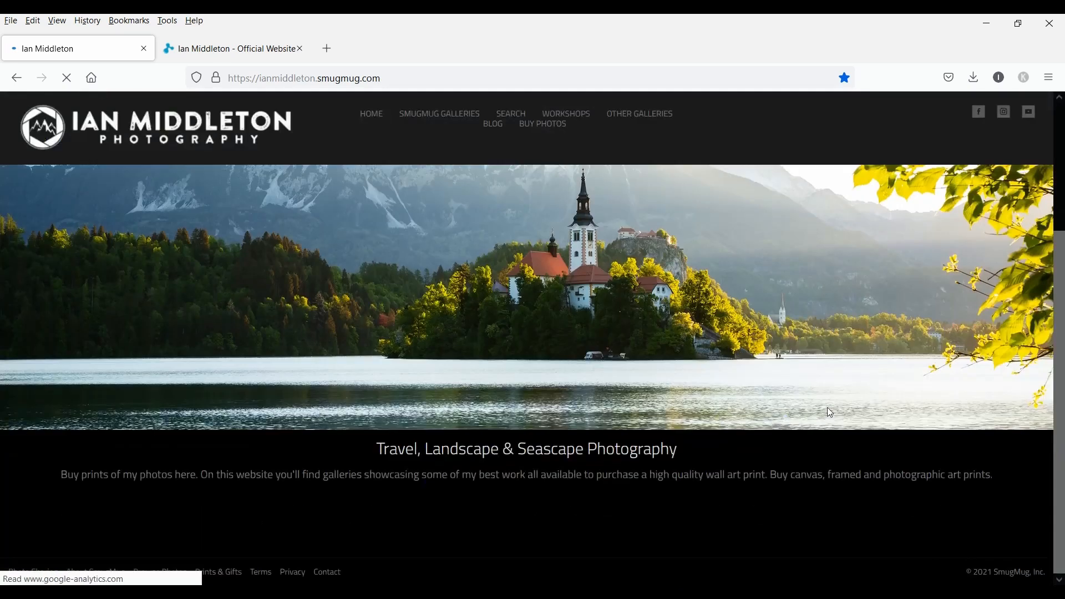
scroll(827, 406, "down", 5)
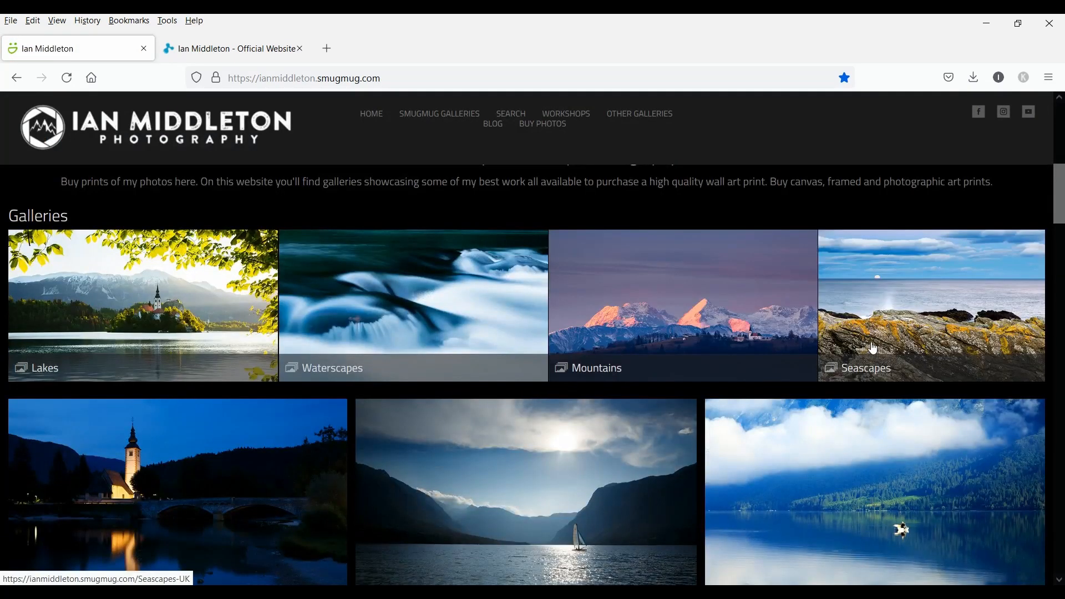
left_click(723, 317)
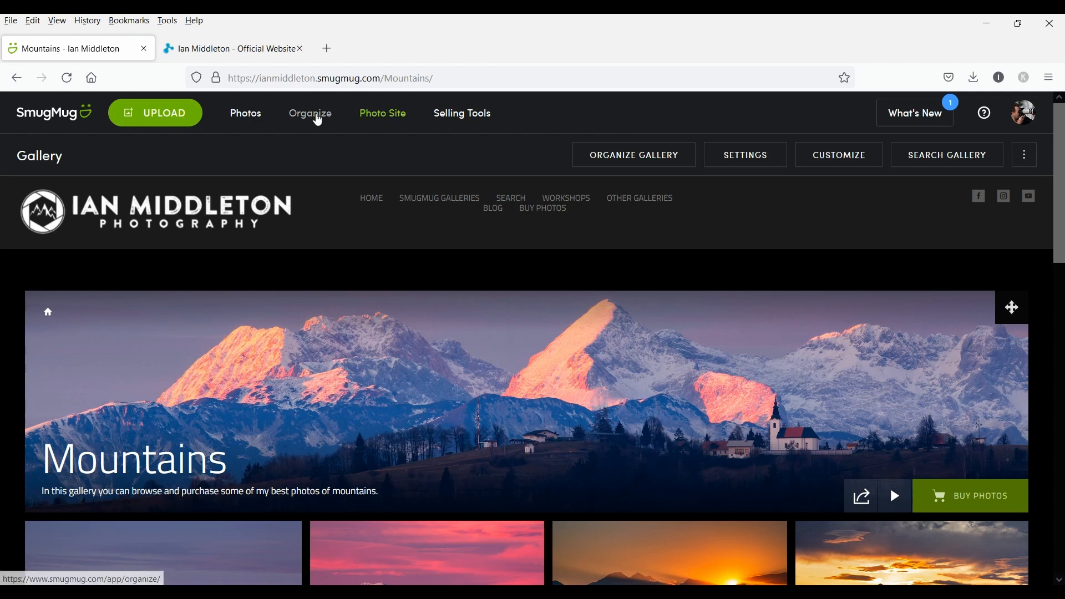
Open the site organizer and start creating a new web page.
left_click(318, 120)
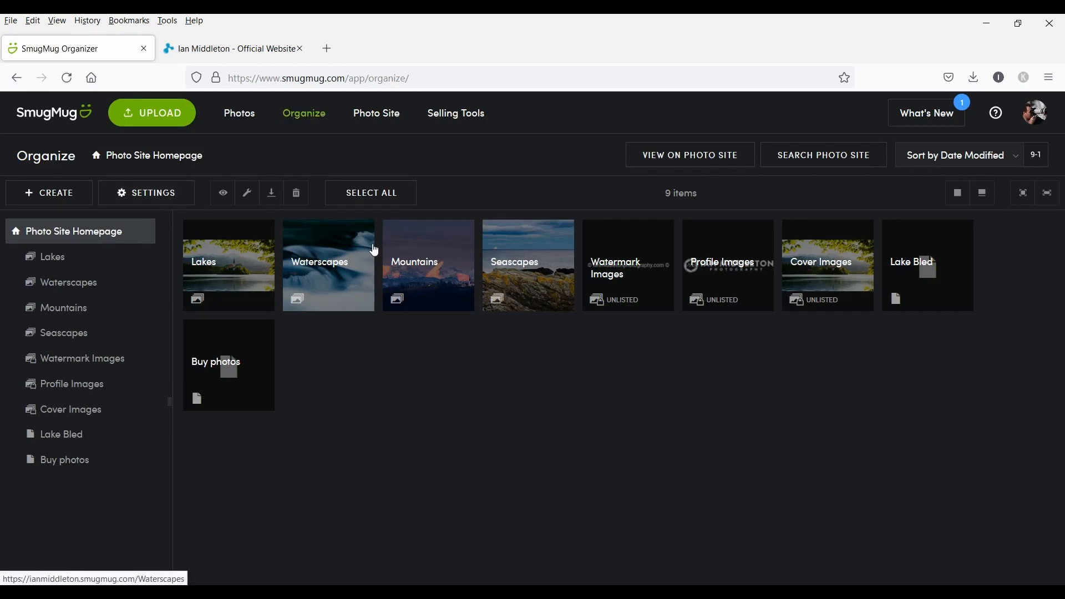
left_click(36, 197)
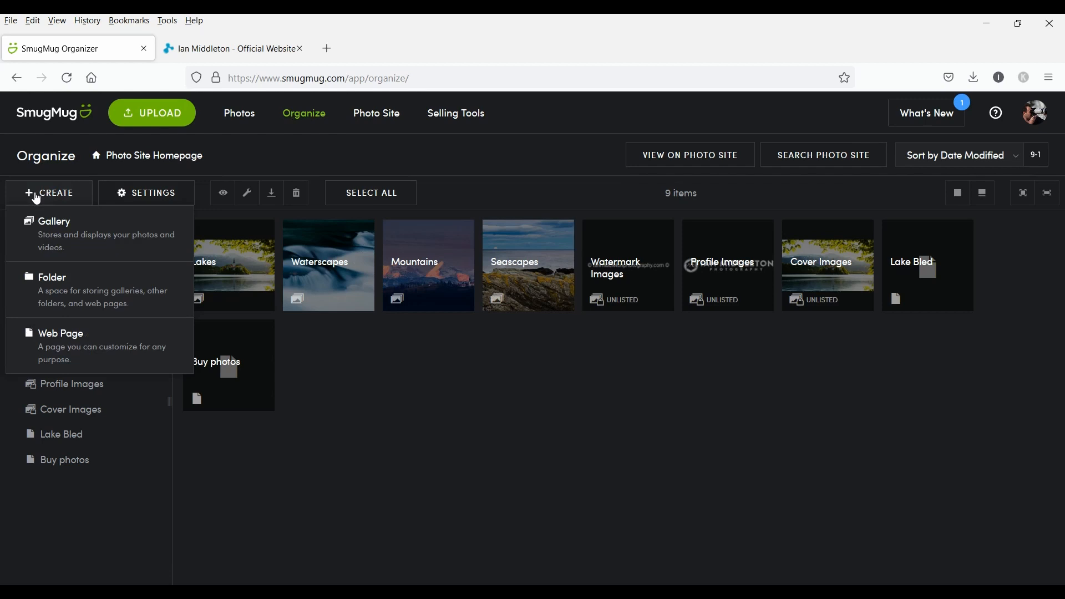
left_click(54, 348)
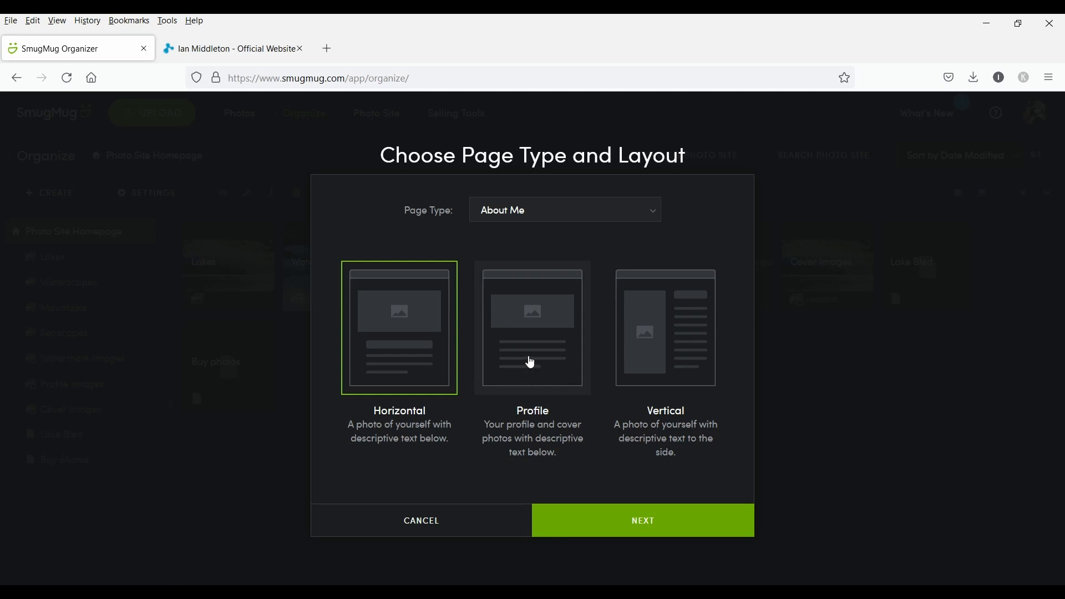
Choose the Custom page type with the blank Custom Page layout and continue to the page settings.
left_click(532, 362)
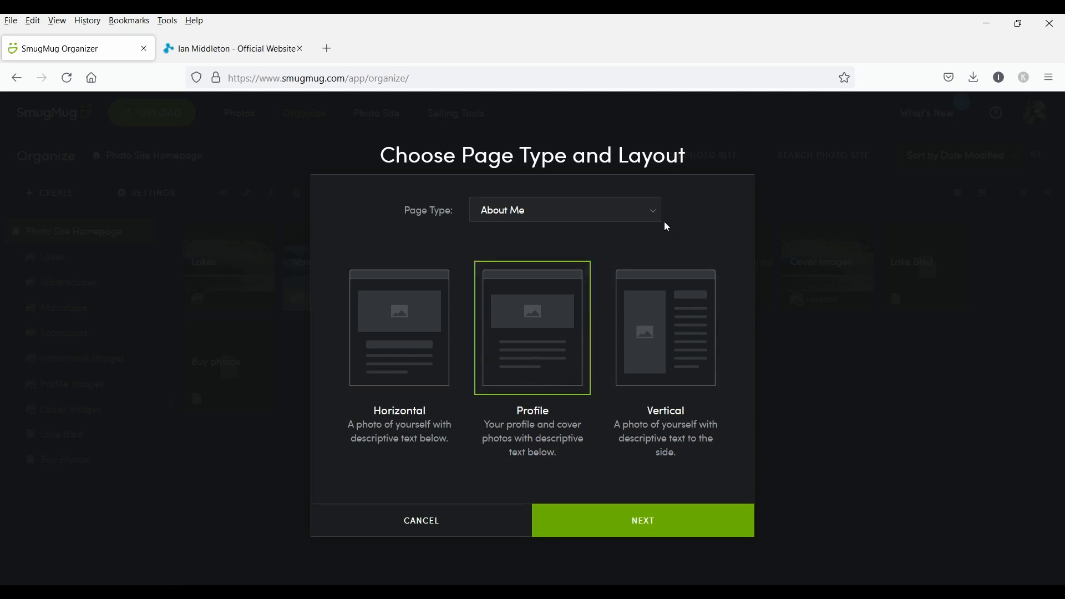
left_click(646, 209)
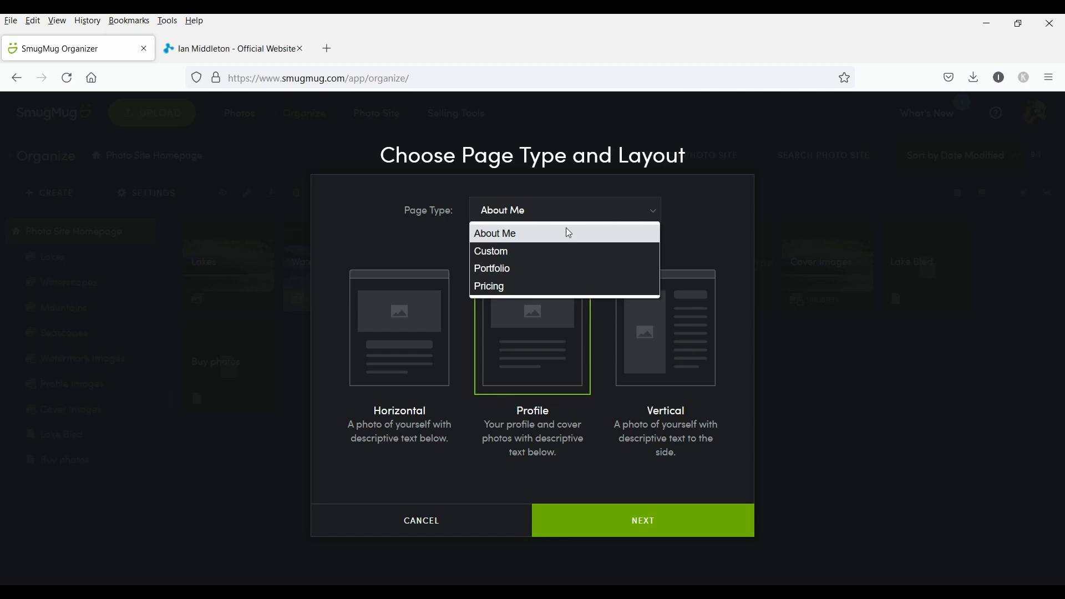
left_click(516, 252)
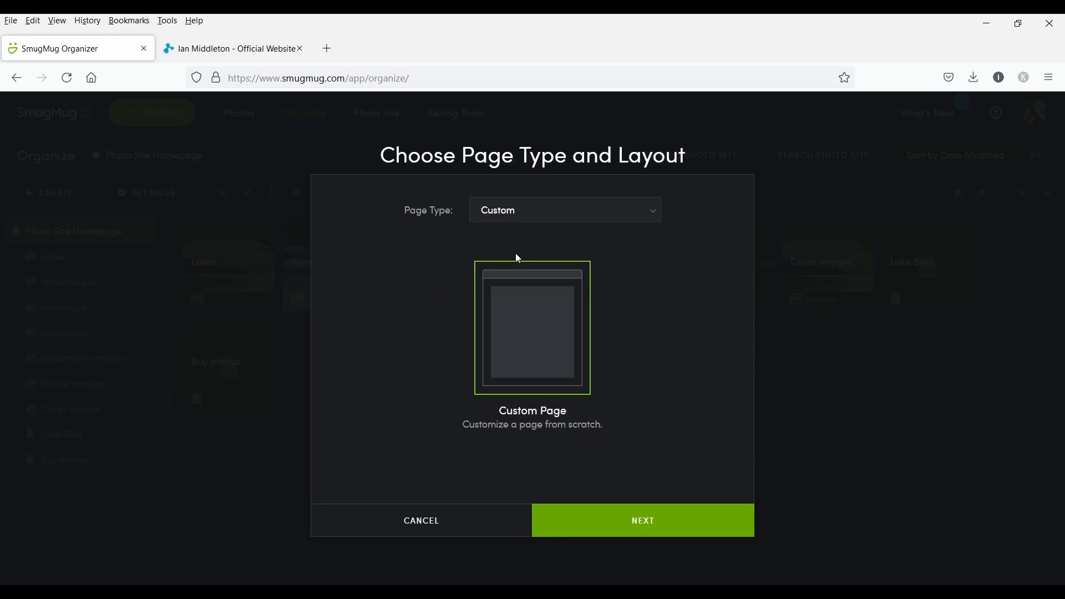
left_click(644, 524)
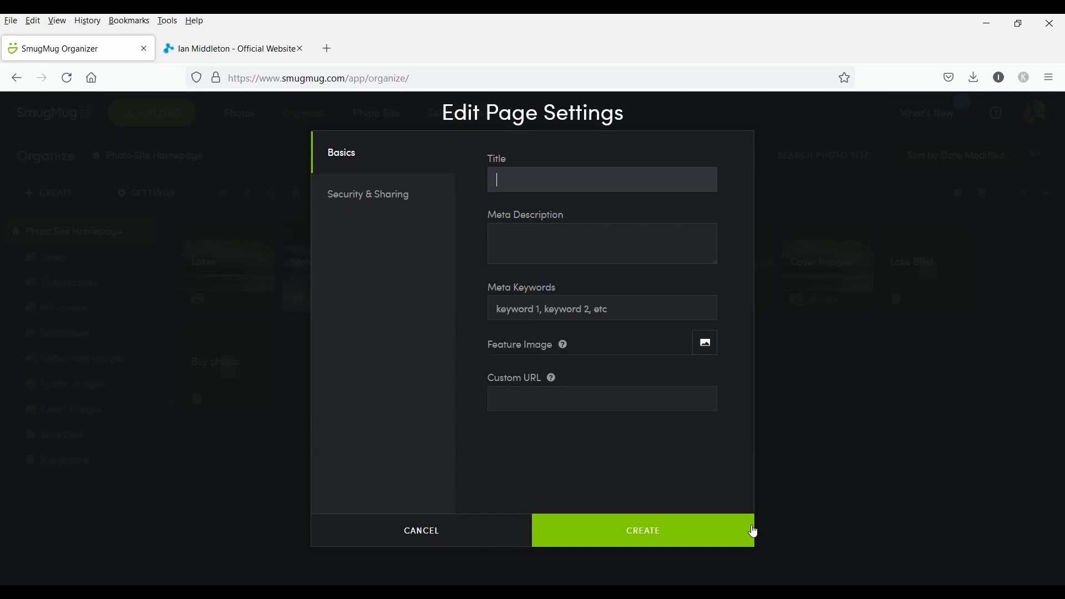
Title the page "lake Bled" with the meta description "Photos of Lake Bled to buy as high quality fine art prints on canvas, framed, acrylic, metal and wood.".
type("lake Bled")
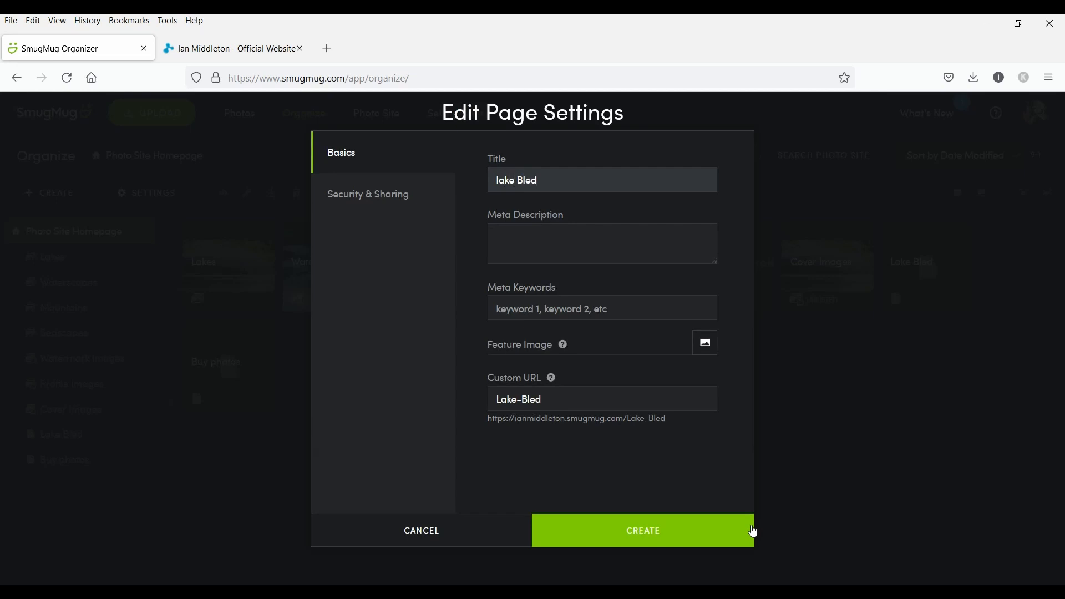
left_click(545, 238)
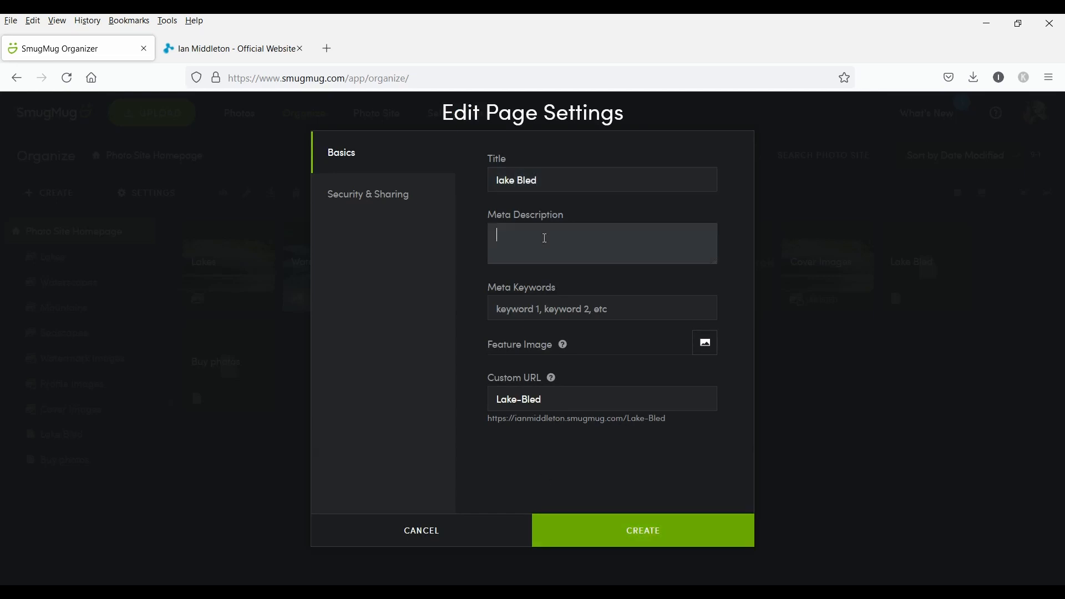
type("Photos of Lake Bled to buy")
type("as high ")
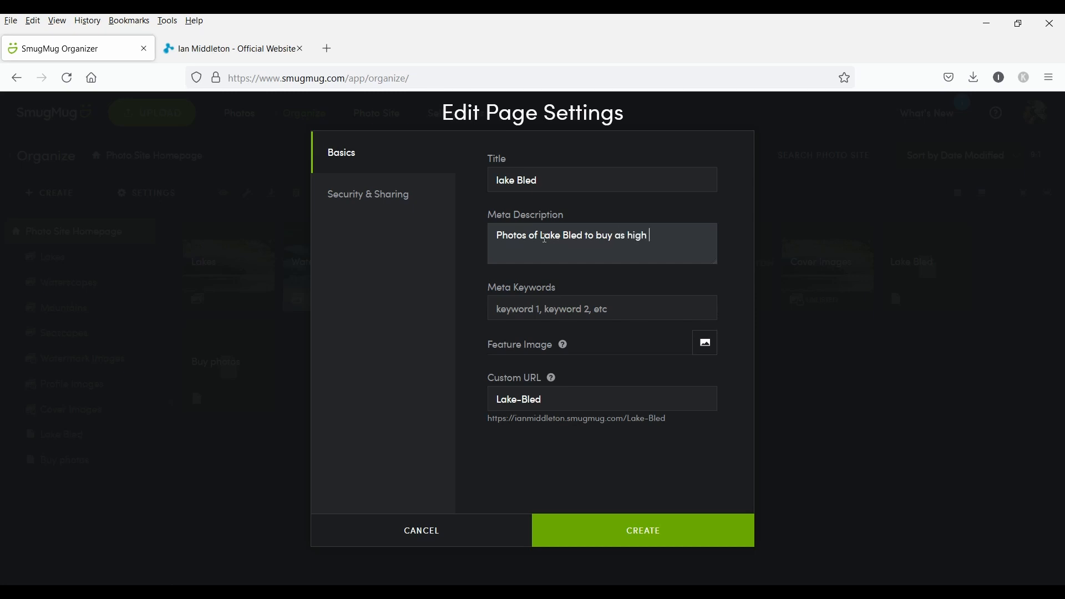
type("quality fine art prints on c")
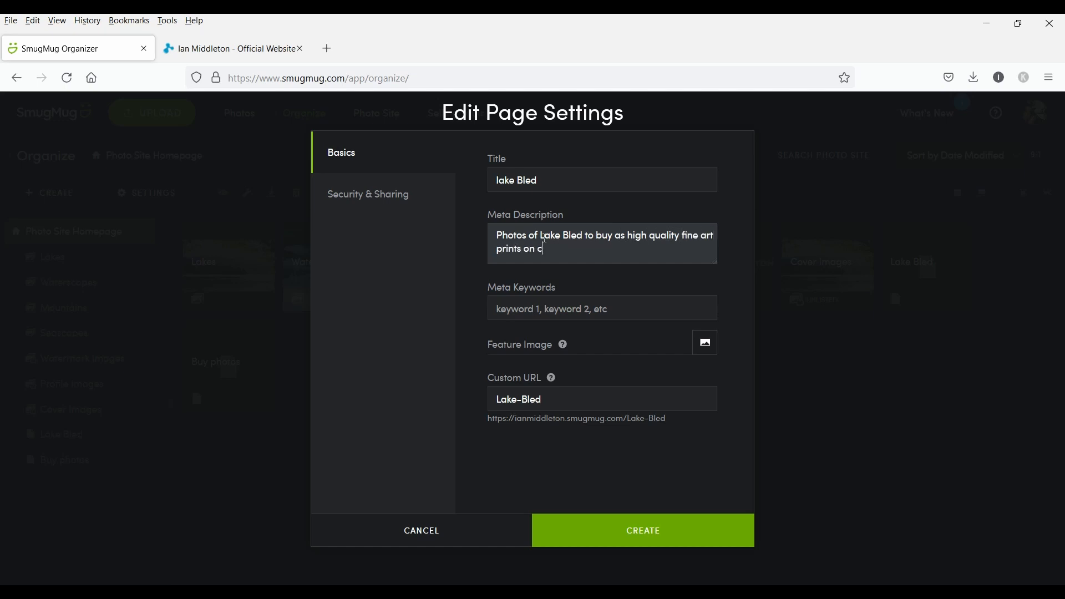
type("anvas, framed, acrylic, meta")
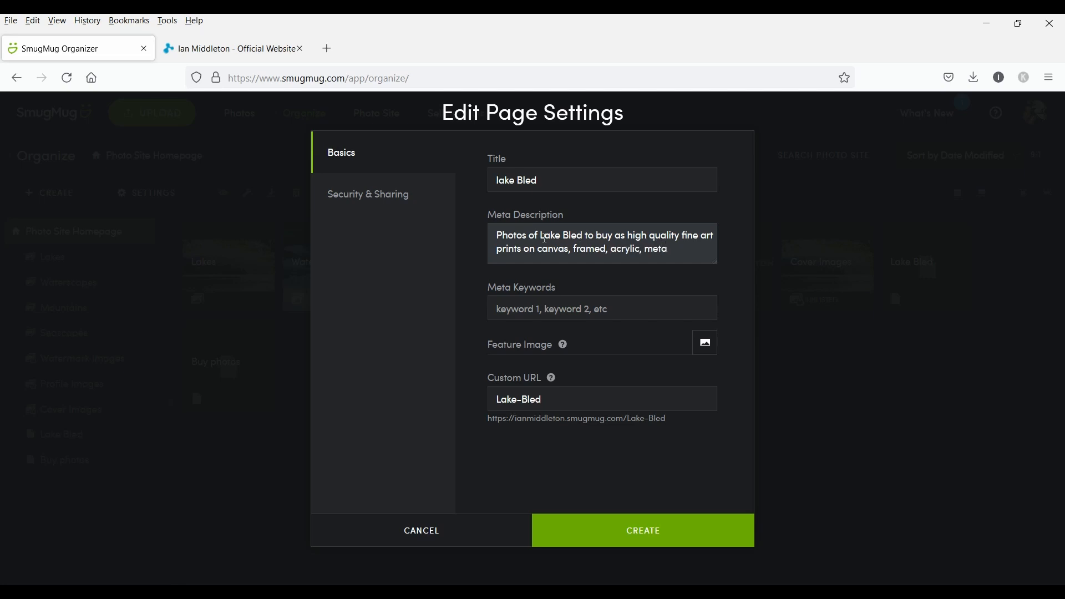
type("l and wood.")
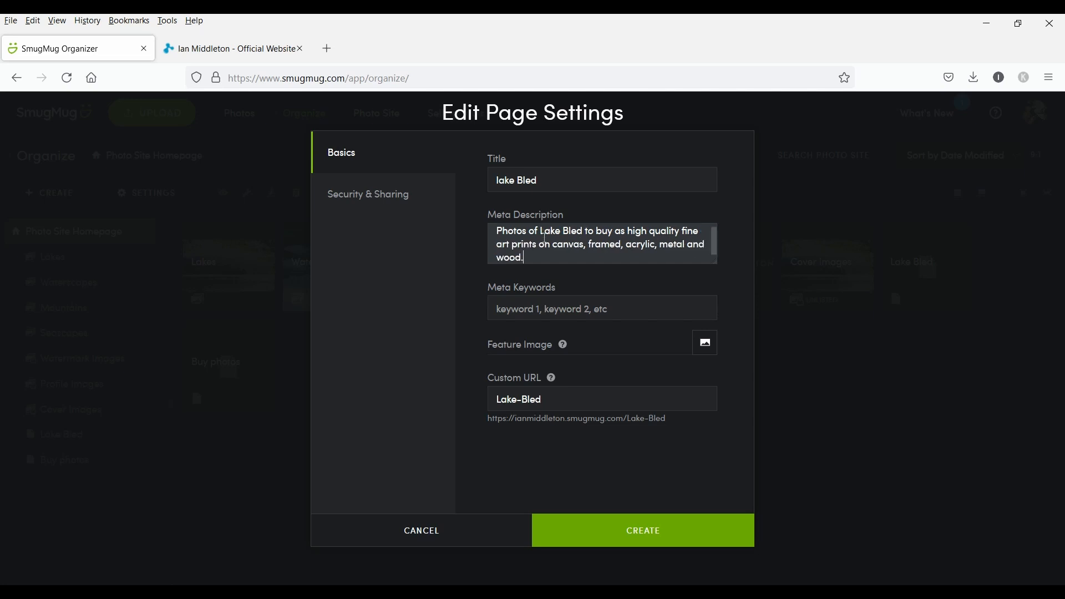
Extend the page title to "lake Bled - Buy fine art canvas, framed prints.".
left_click(559, 172)
type("0")
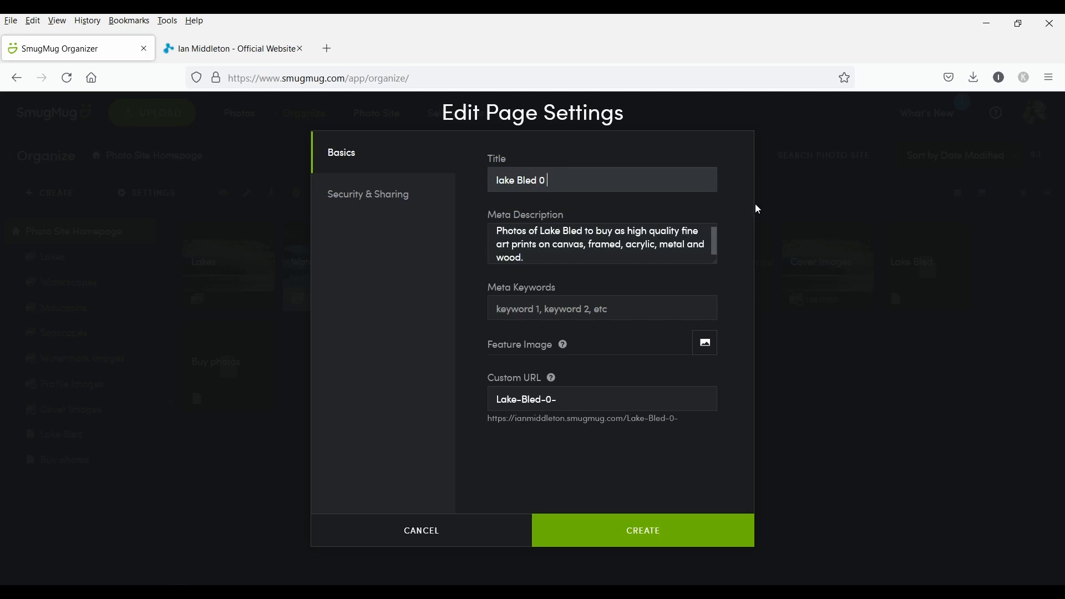
key("BackSpace")
type("- Buy fine art")
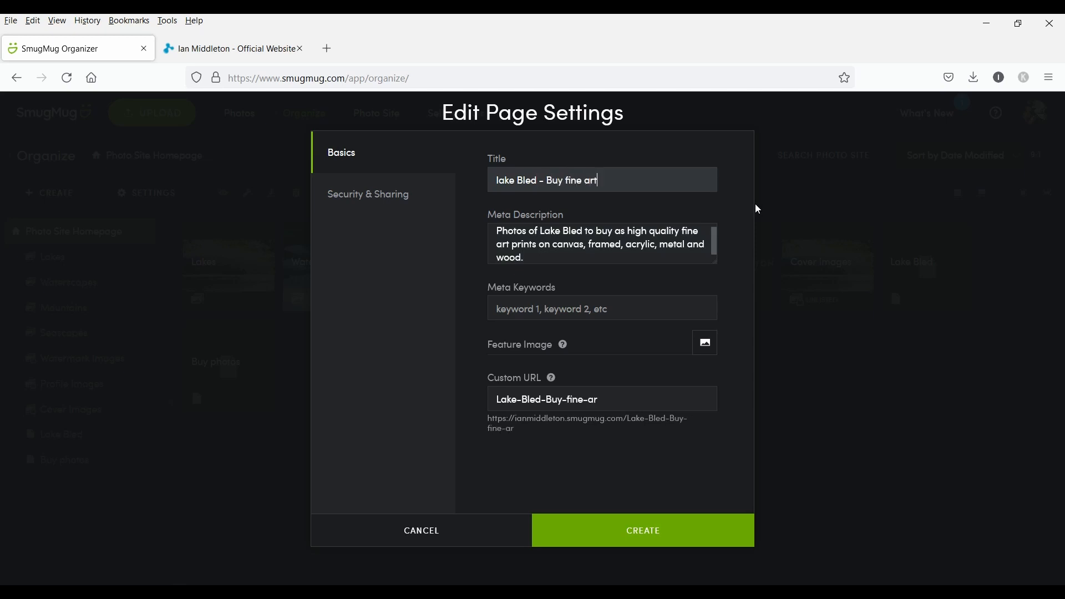
type(" canvas, framed peint")
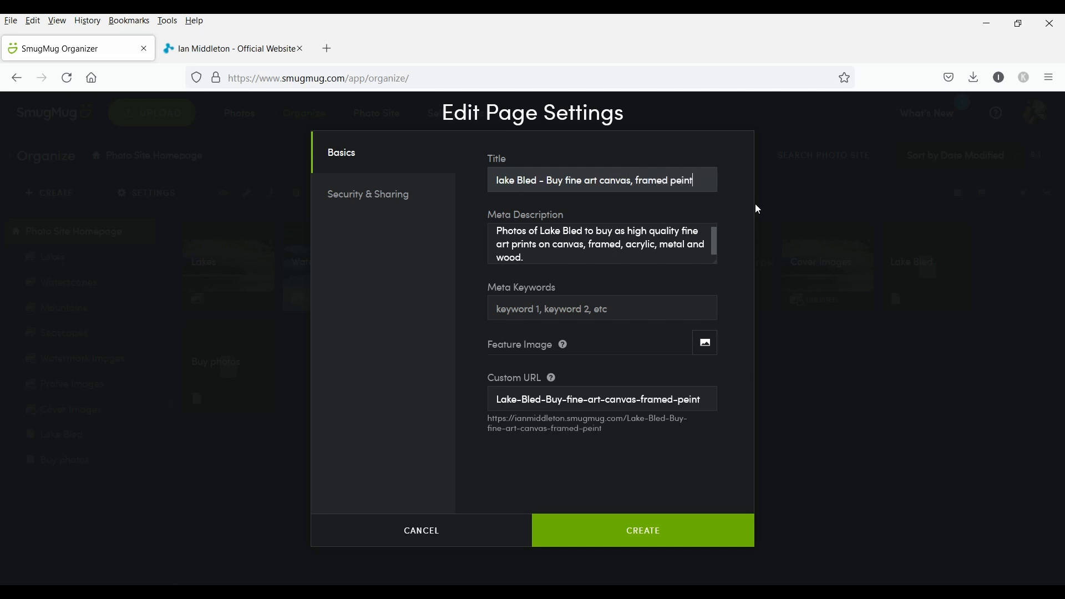
key("BackSpace")
key("BackSpace")
key("BackSpace")
key("BackSpace")
type("rints on can")
key("BackSpace")
key("BackSpace")
left_click(494, 313)
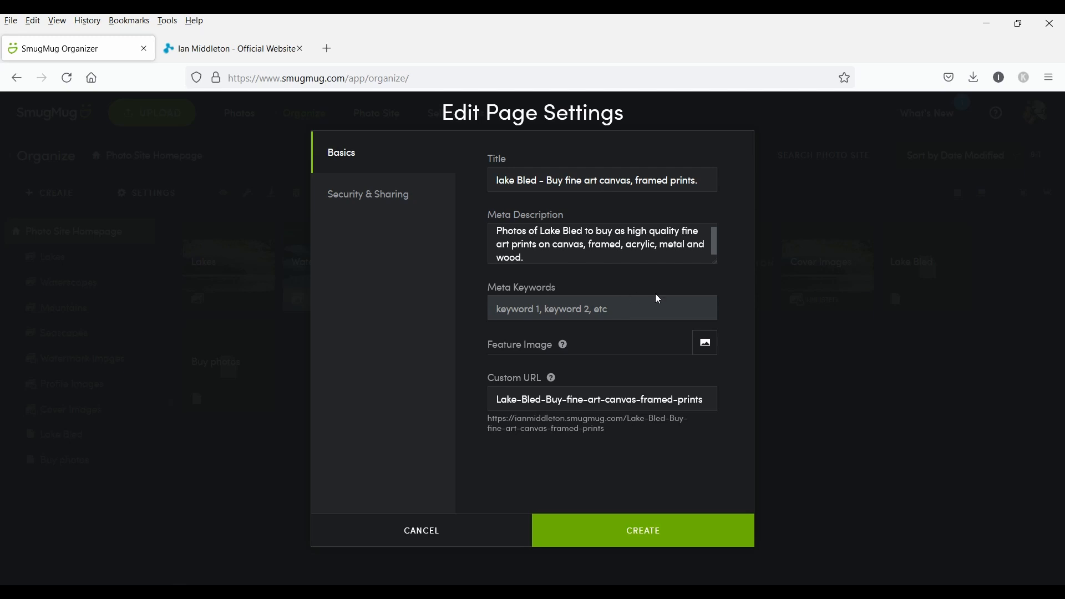
Set the page's feature image to the second photo in the last row of the Lakes gallery.
left_click(705, 346)
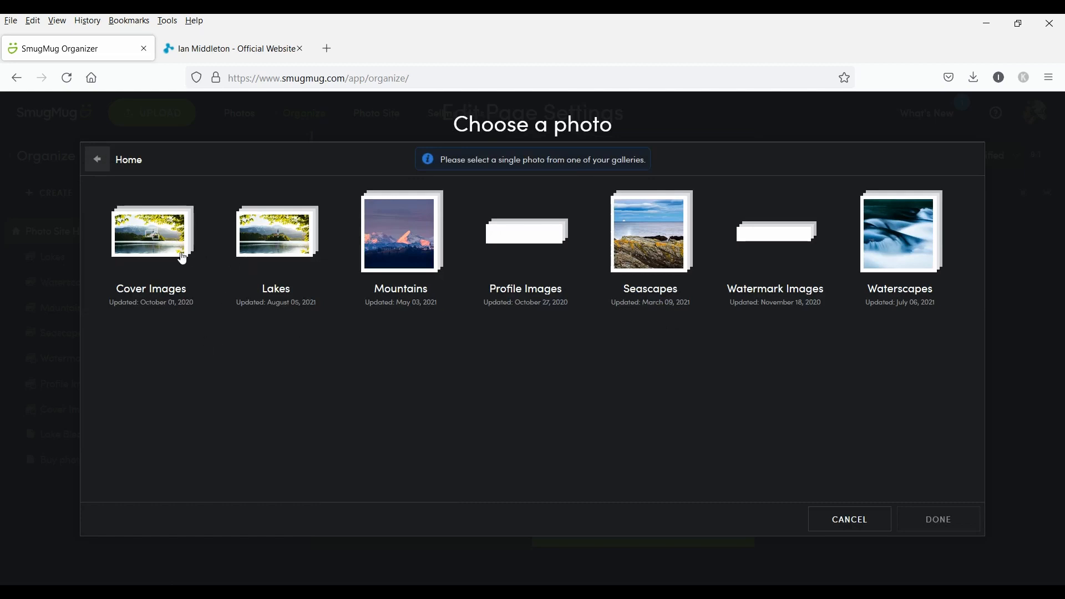
left_click(313, 238)
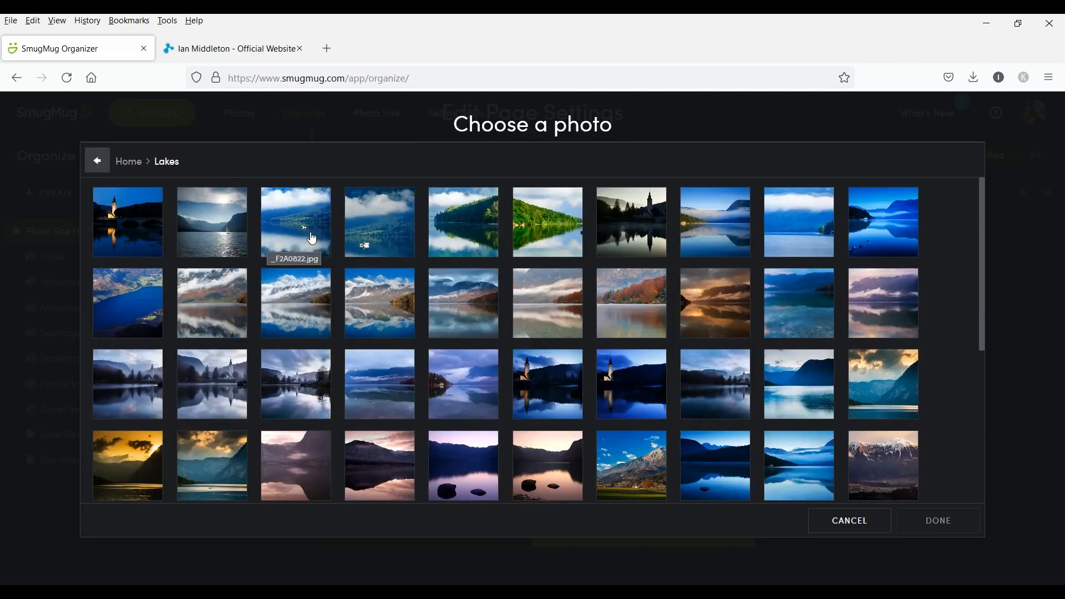
scroll(857, 369, "down", 5)
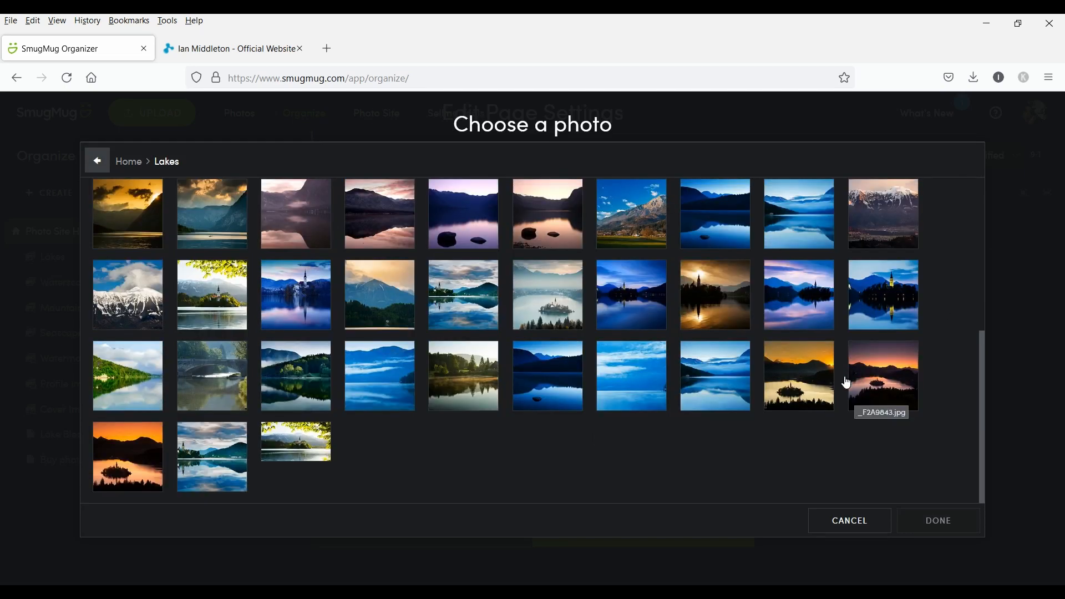
left_click(176, 473)
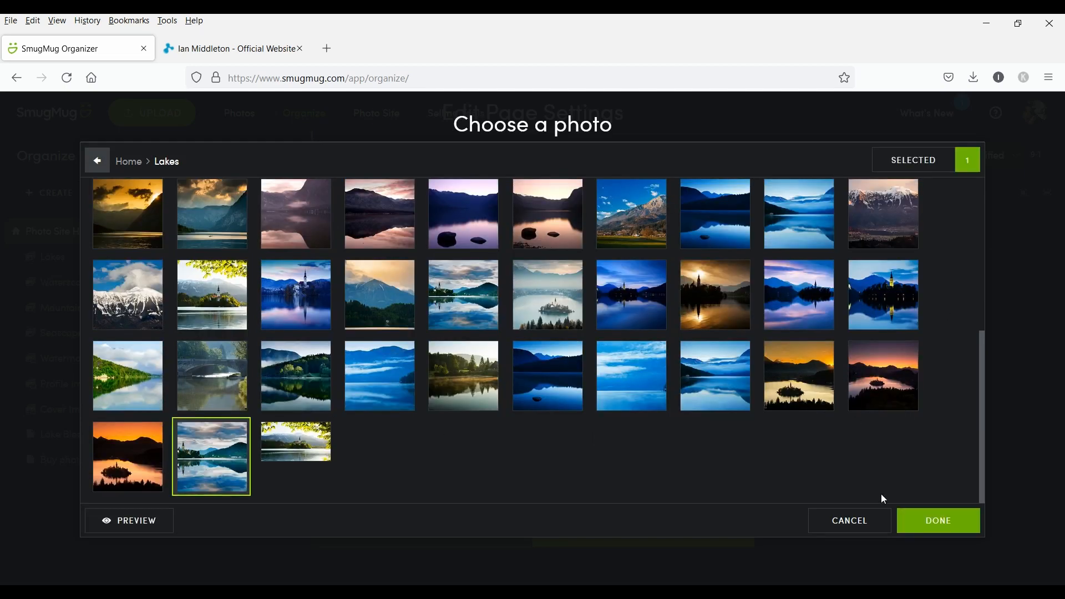
left_click(939, 521)
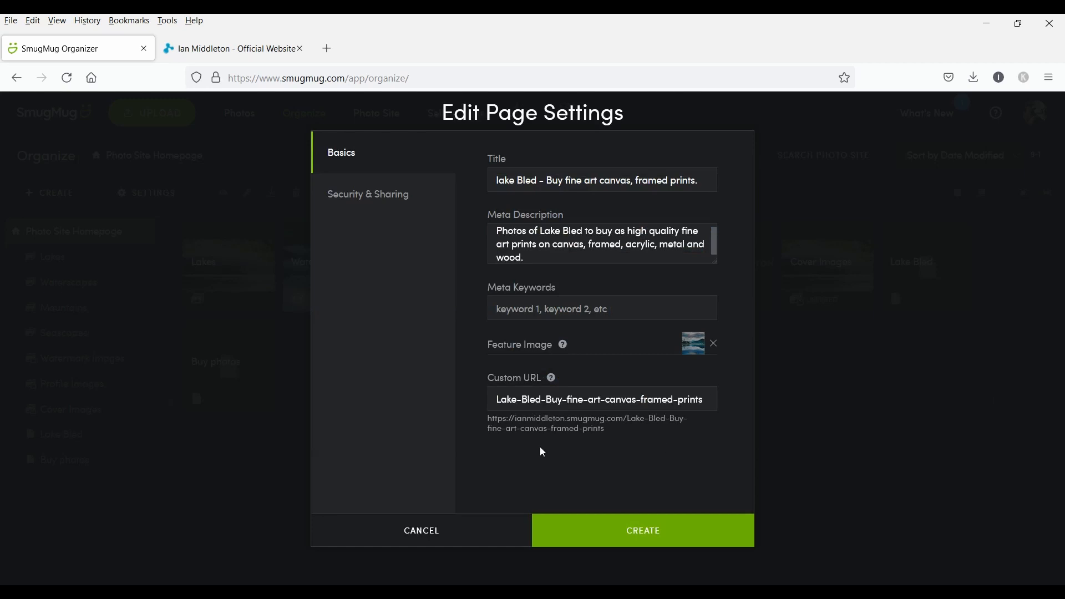
Shorten the custom URL to Lake-Bled-Buy-fine-art-canvas-prints and create the page.
left_click(537, 398)
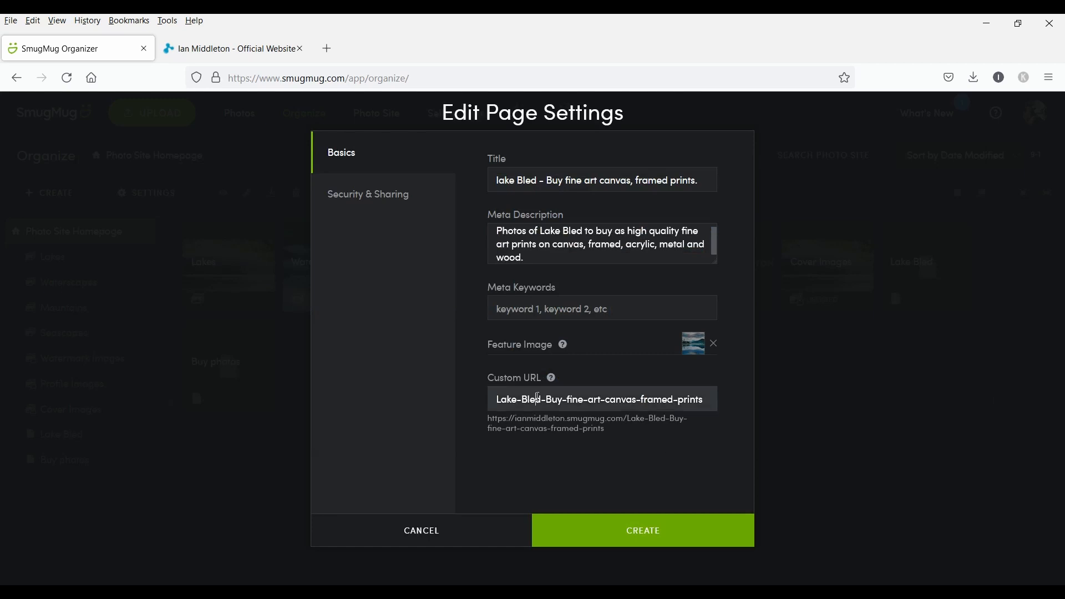
left_click_drag(548, 400, 643, 399)
left_click(620, 399)
left_click_drag(646, 399, 667, 399)
left_click(681, 399)
key("BackSpace")
key("BackSpace")
key("BackSpace")
key("BackSpace")
key("BackSpace")
key("BackSpace")
key("BackSpace")
left_click(670, 530)
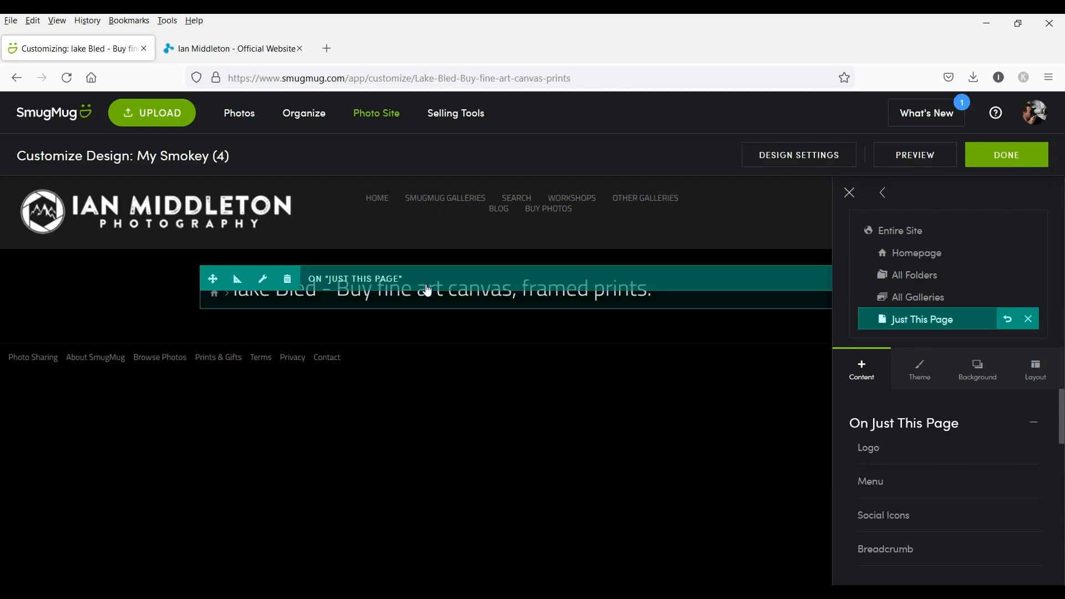
Check the breadcrumb block's settings without changing them and delete the block from the new page.
left_click(428, 291)
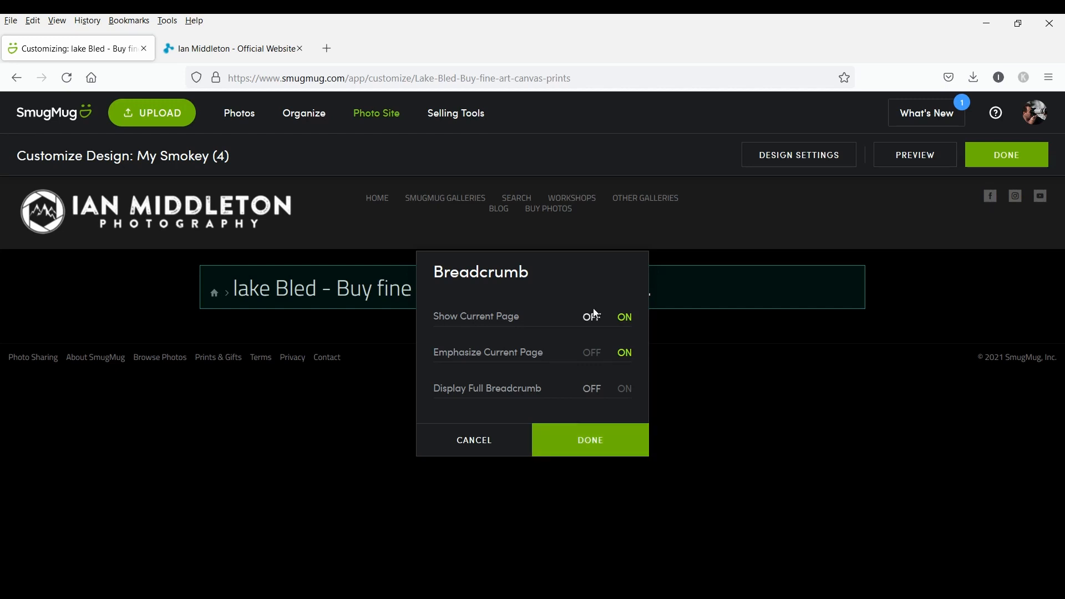
left_click(482, 445)
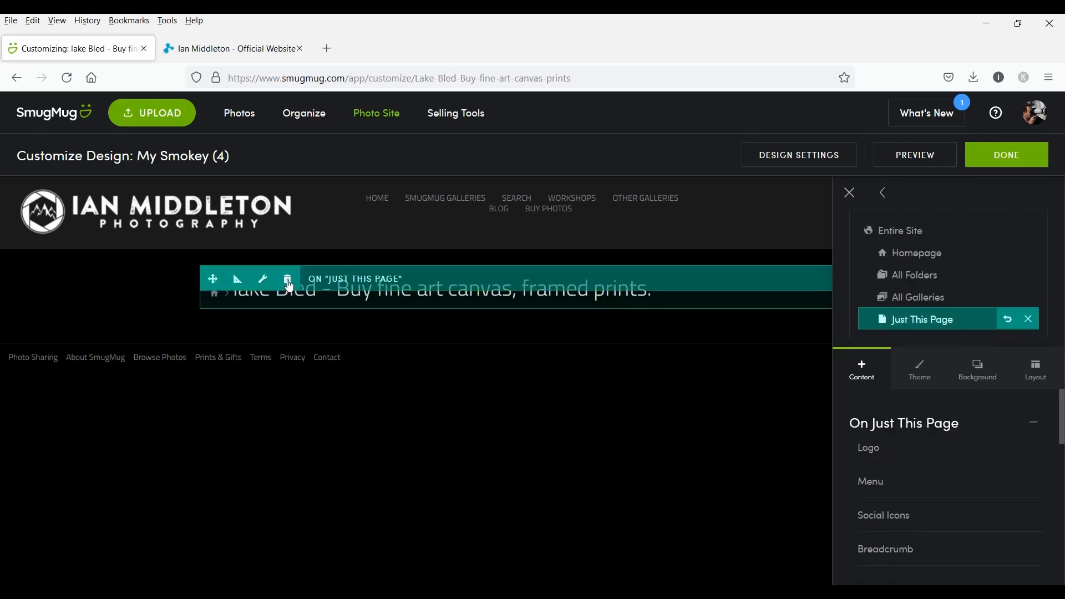
left_click(287, 279)
left_click(596, 408)
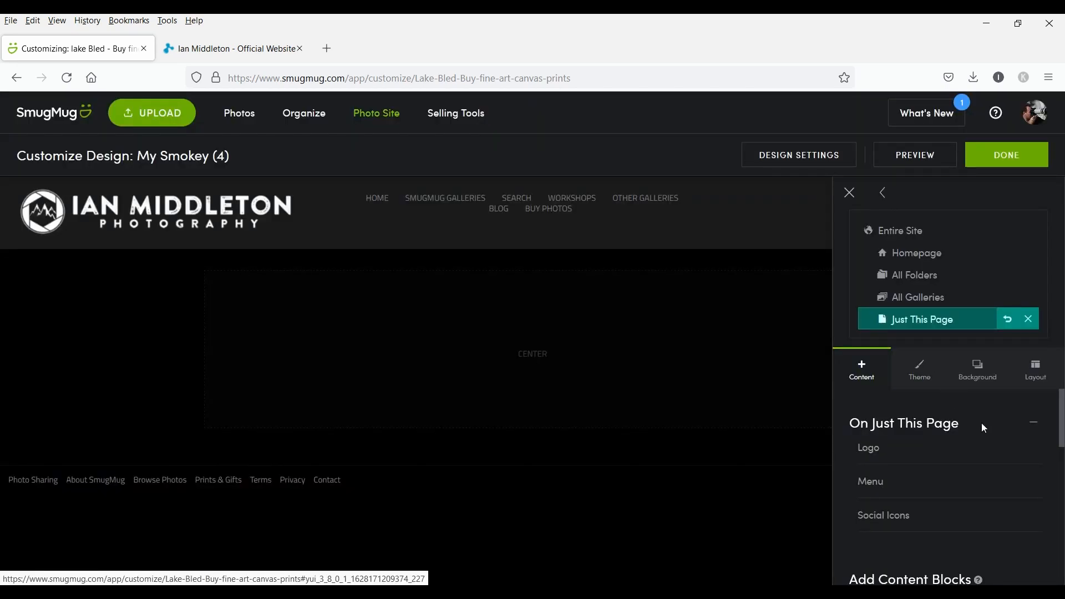
Add a Title text block to the empty center area of the page.
scroll(1060, 488, "down", 4)
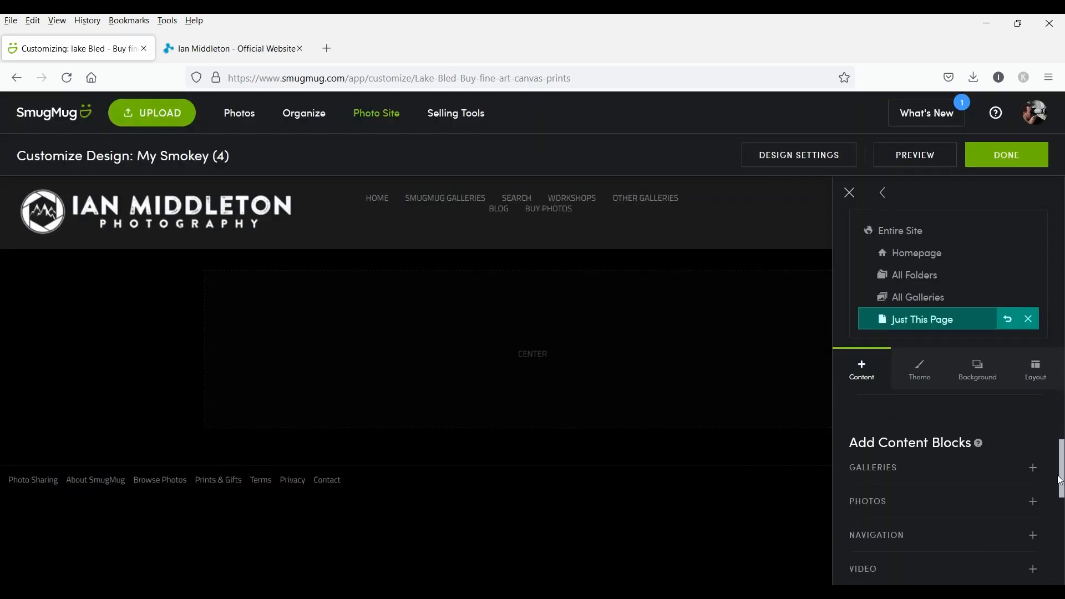
left_click_drag(1059, 488, 1055, 519)
left_click(1035, 507)
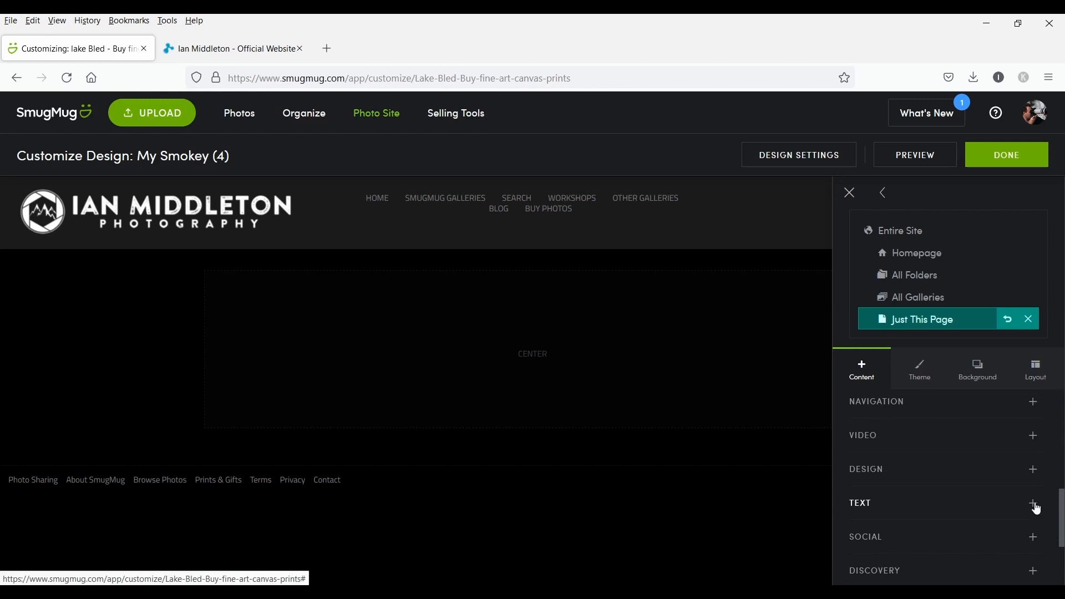
scroll(1037, 507, "down", 2)
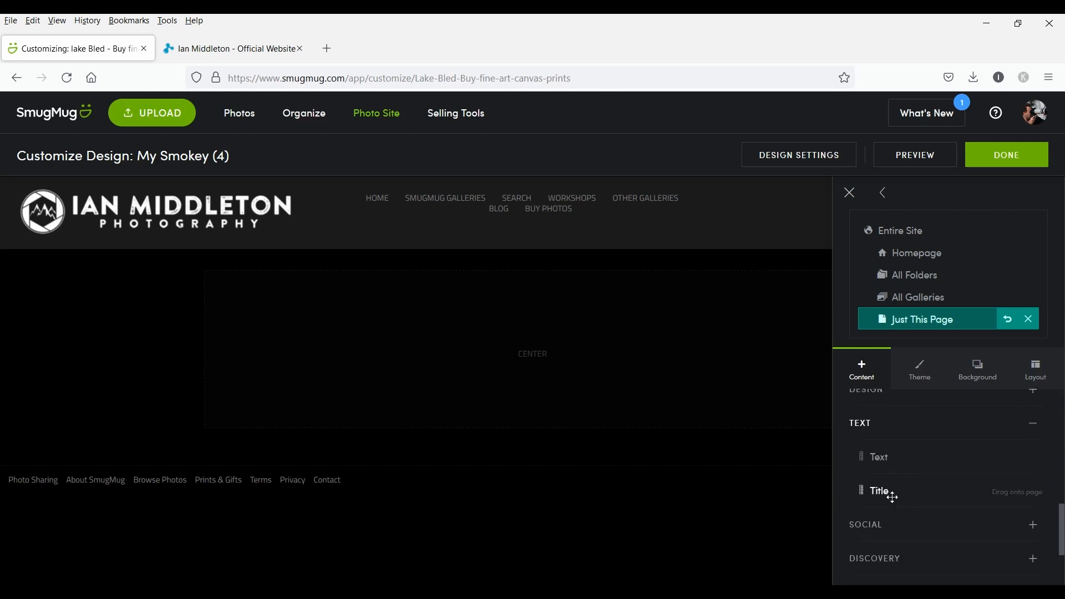
left_click_drag(892, 494, 530, 313)
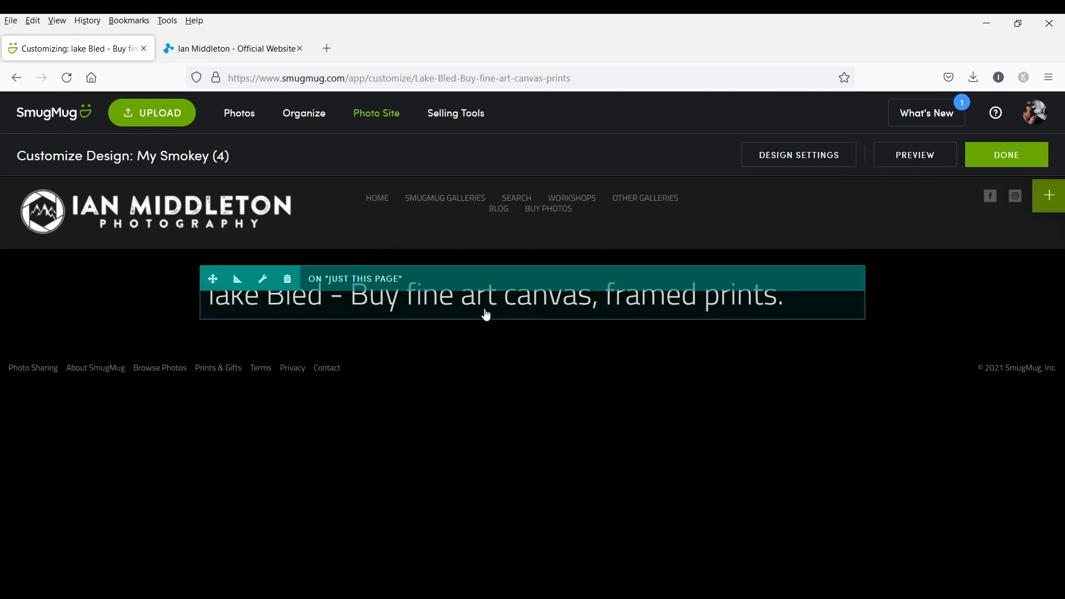
Replace the title block's text with "Photos of Lake Bled" and set its alignment to Center.
left_click(297, 300)
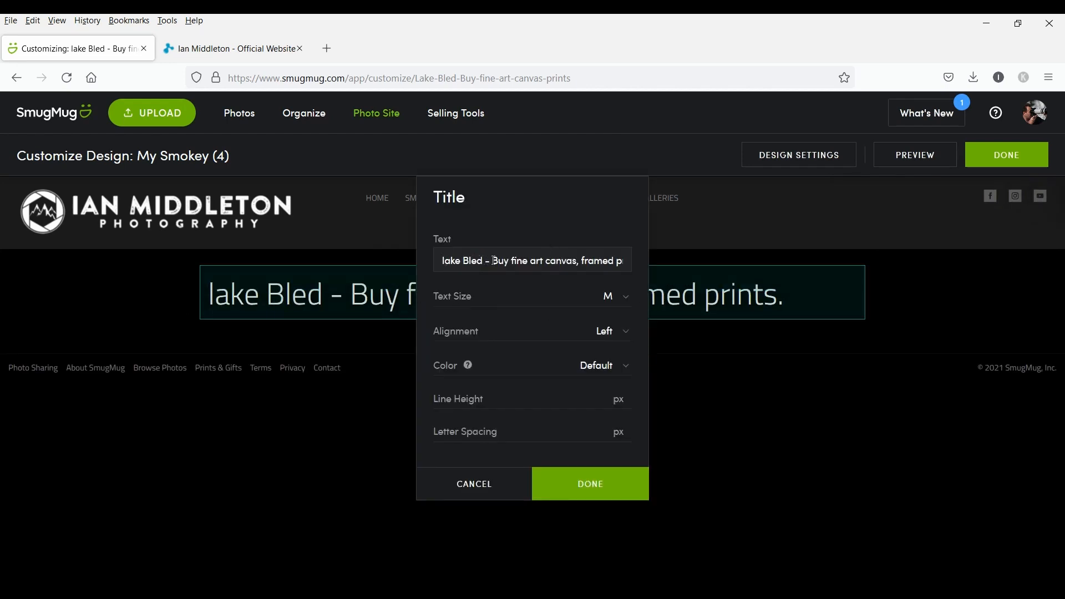
left_click_drag(492, 261, 736, 286)
key("BackSpace")
key("BackSpace")
key("BackSpace")
key("BackSpace")
key("BackSpace")
key("BackSpace")
key("BackSpace")
key("BackSpace")
key("BackSpace")
key("BackSpace")
key("BackSpace")
key("BackSpace")
key("BackSpace")
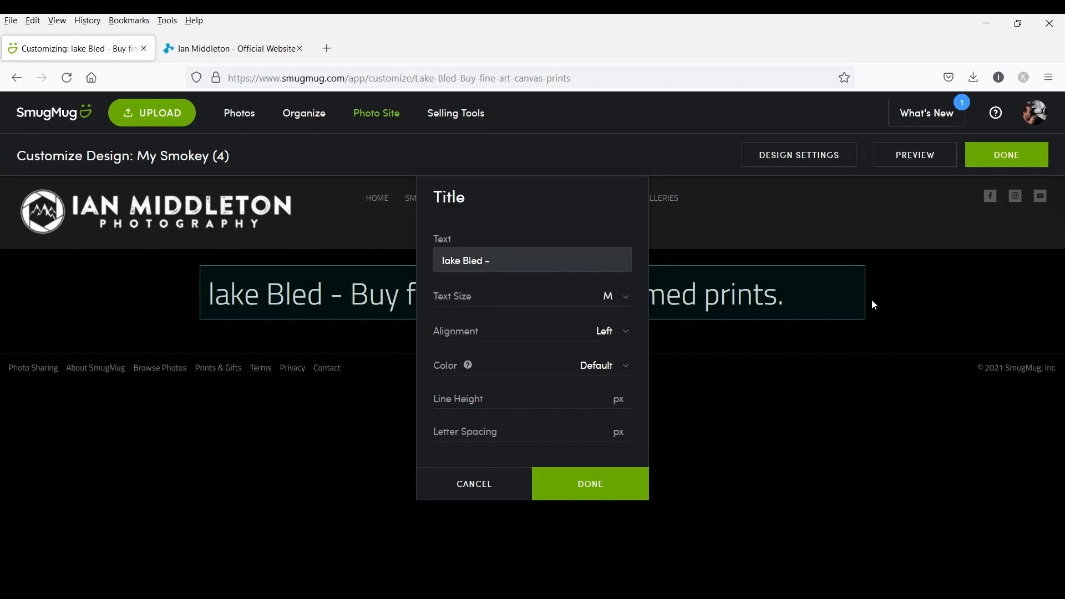
type("Phjo")
key("BackSpace")
key("BackSpace")
key("BackSpace")
type("hots pof")
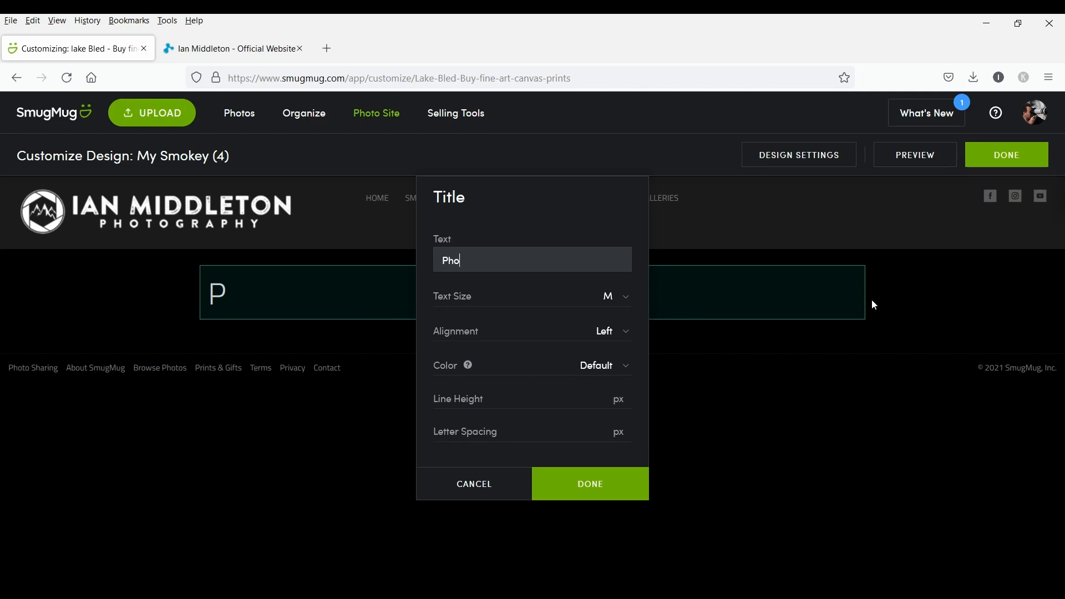
key("BackSpace")
key("BackSpace")
key("BackSpace")
key("BackSpace")
key("BackSpace")
key("BackSpace")
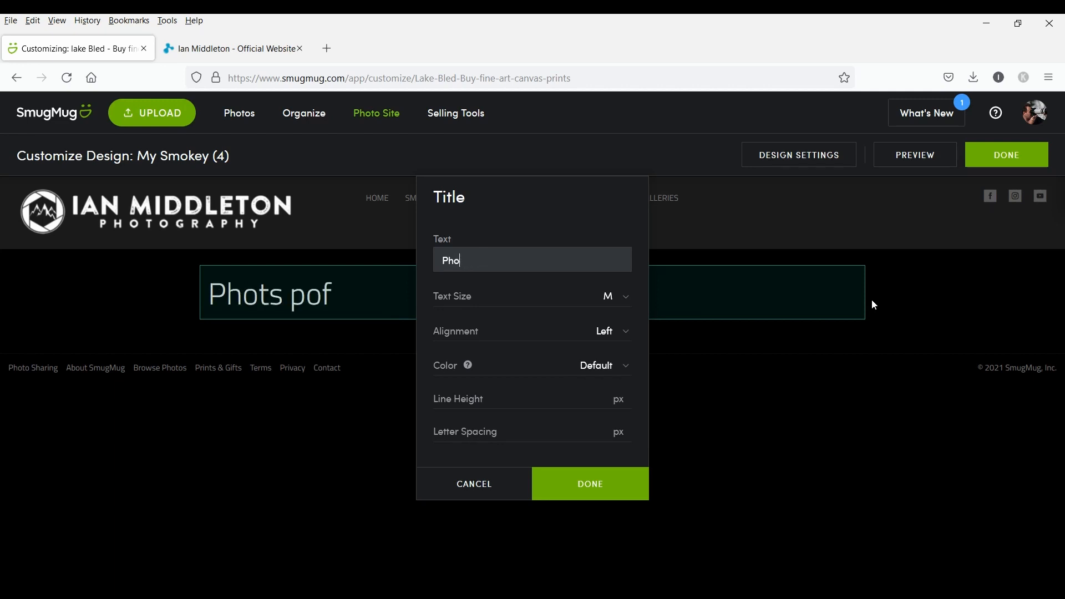
type("tos of ")
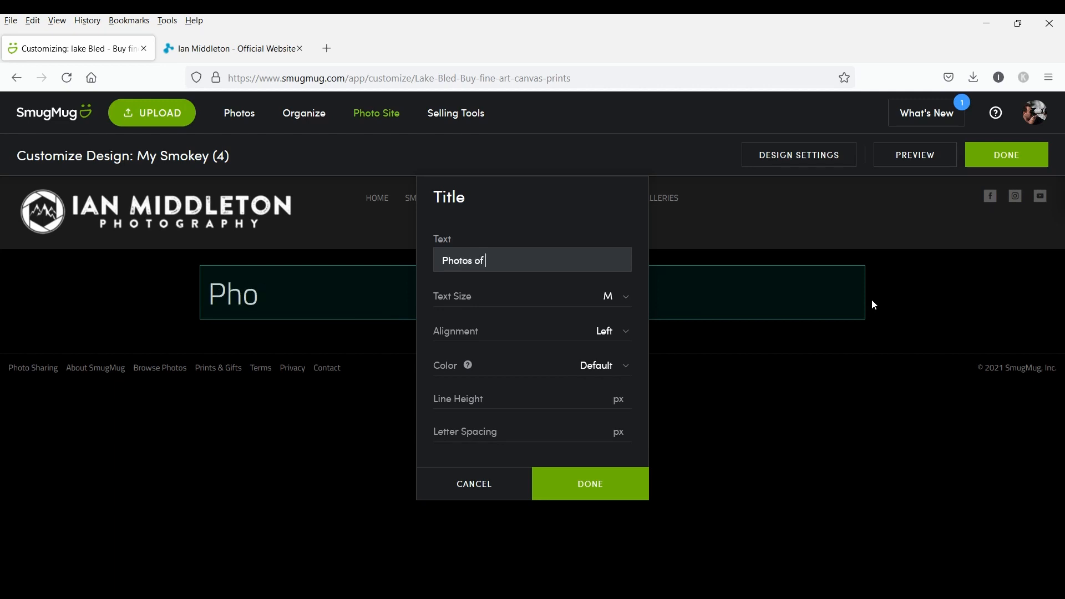
type("Lake Bled")
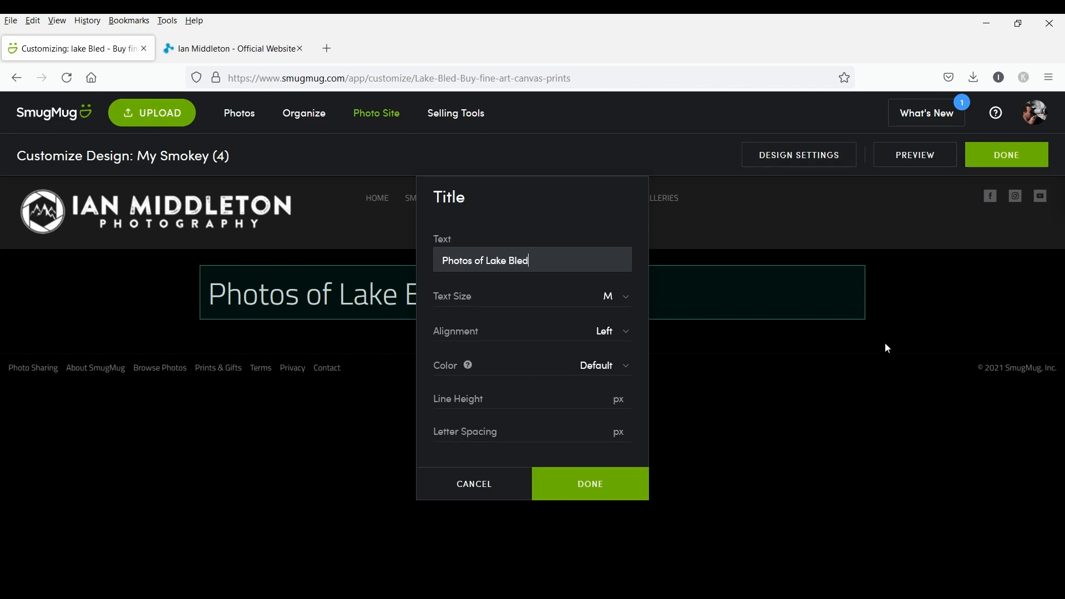
left_click(624, 333)
left_click(605, 369)
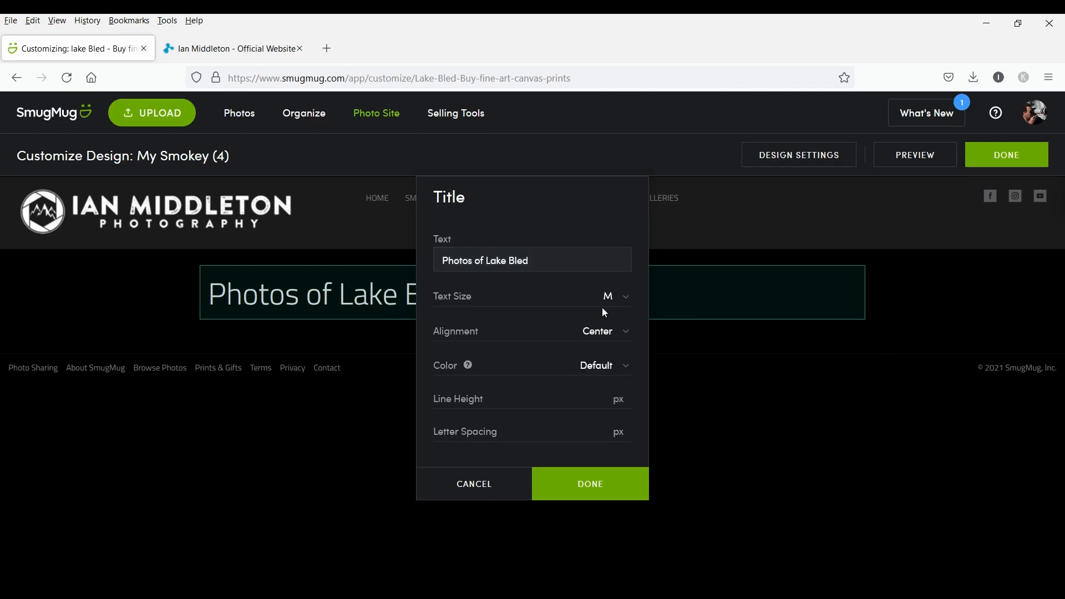
Check the title's color options, keep Default and apply the title block's settings.
left_click(612, 367)
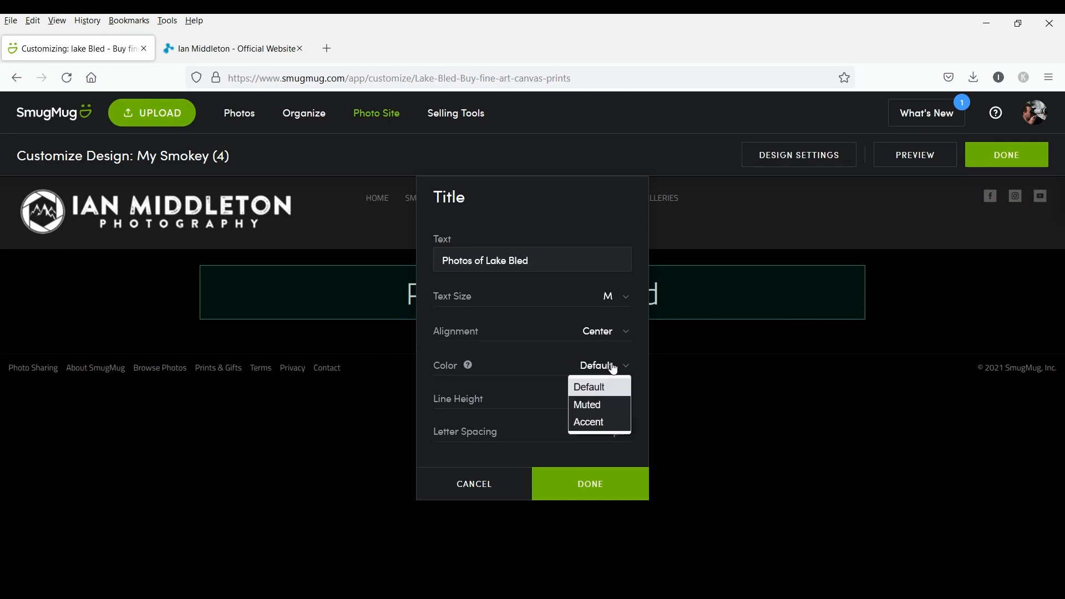
left_click(613, 369)
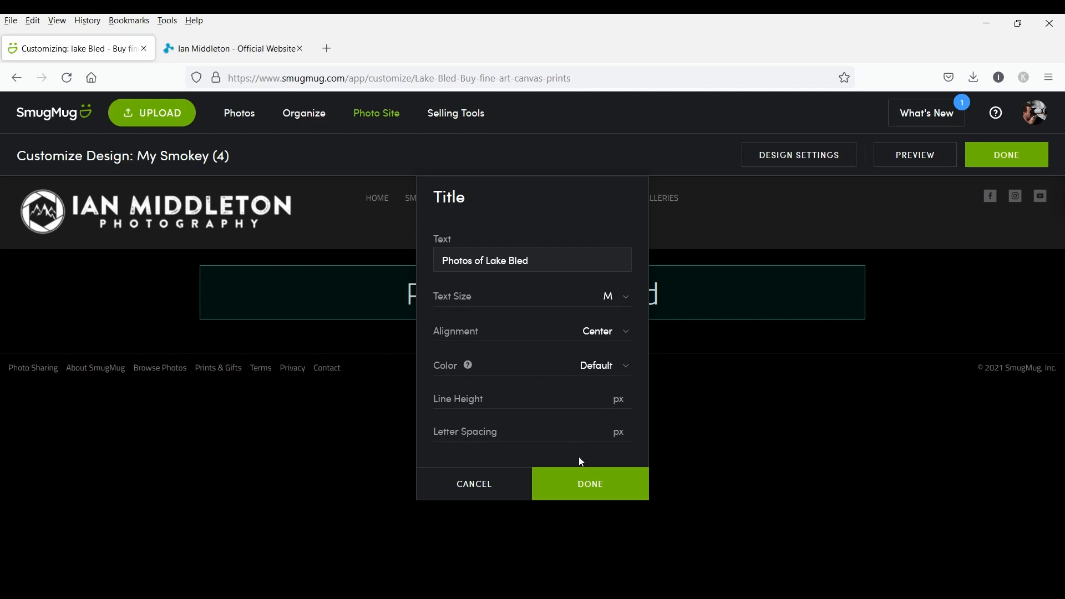
left_click(566, 490)
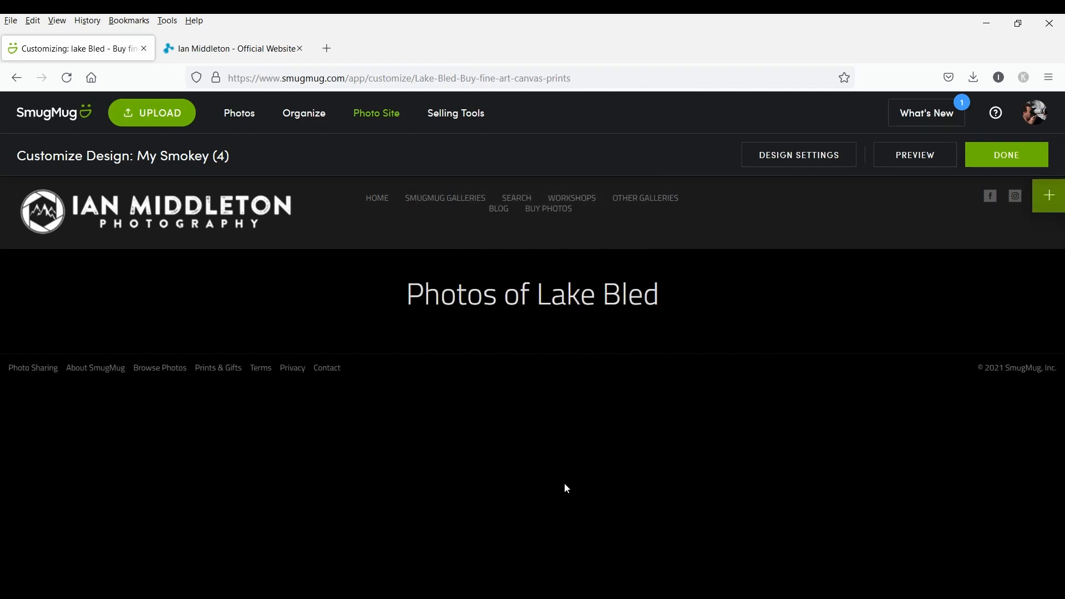
Add a Text block below the title and paste the copied Lake Bled description into it.
left_click(1049, 210)
left_click_drag(910, 454, 536, 379)
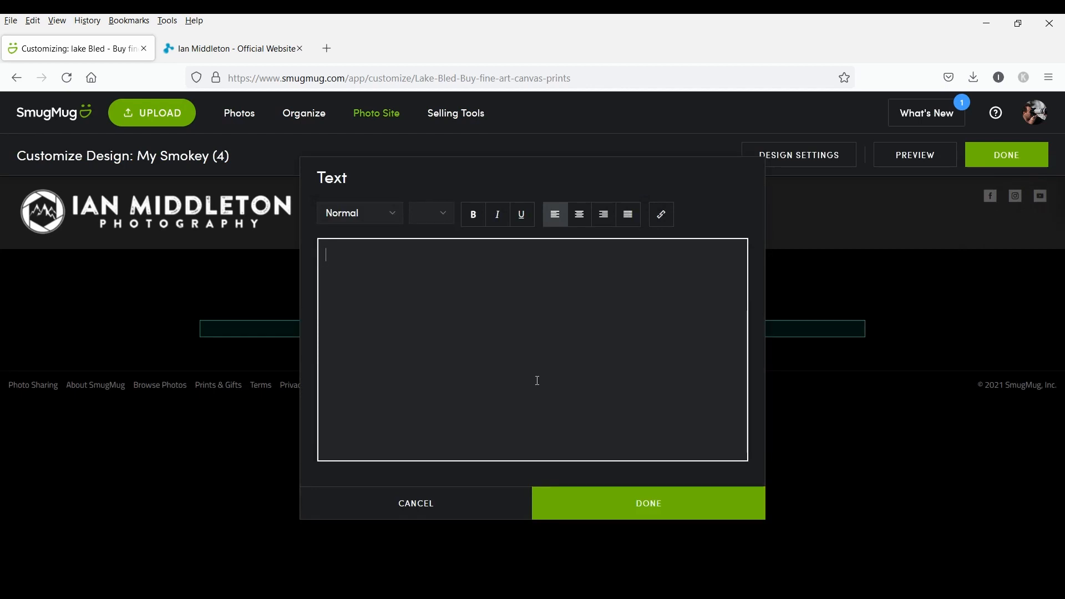
right_click(343, 254)
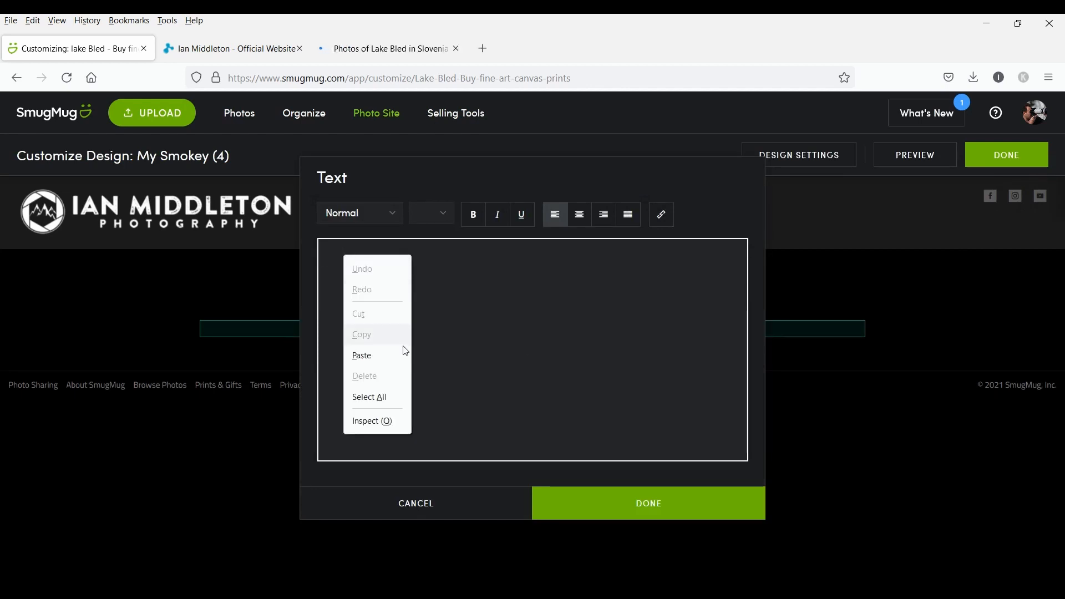
left_click(388, 355)
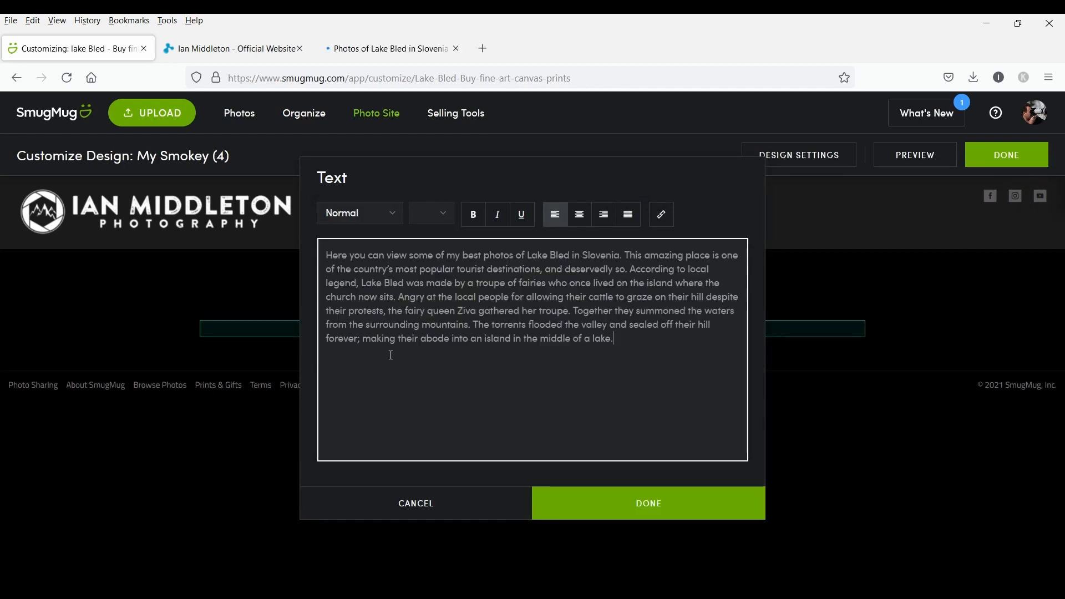
Center the description, set its font size to 12 with the Normal style kept, and apply the text block.
left_click(584, 218)
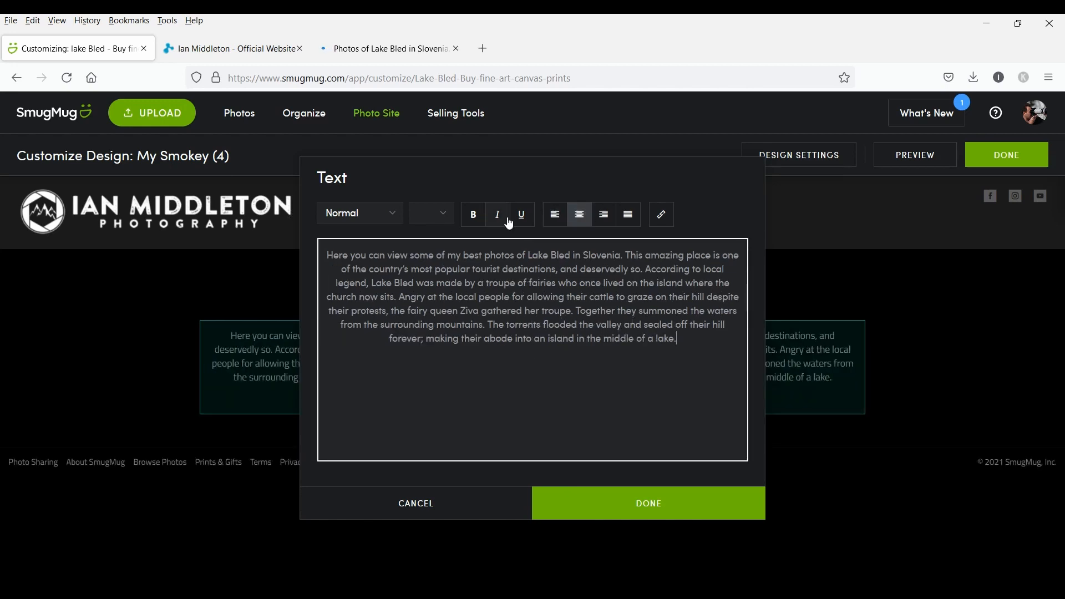
left_click(444, 214)
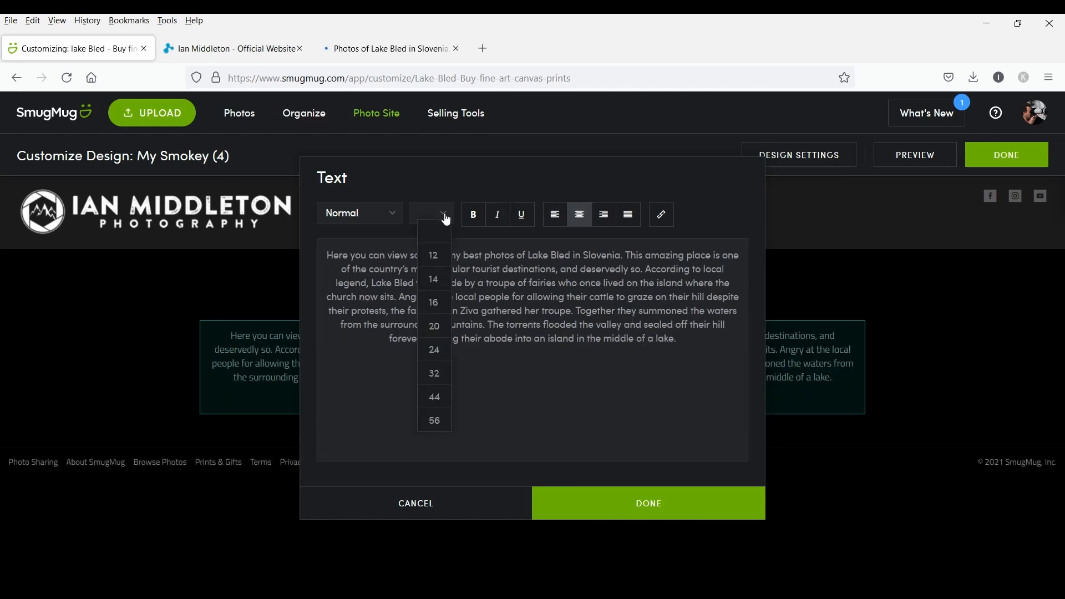
left_click(433, 257)
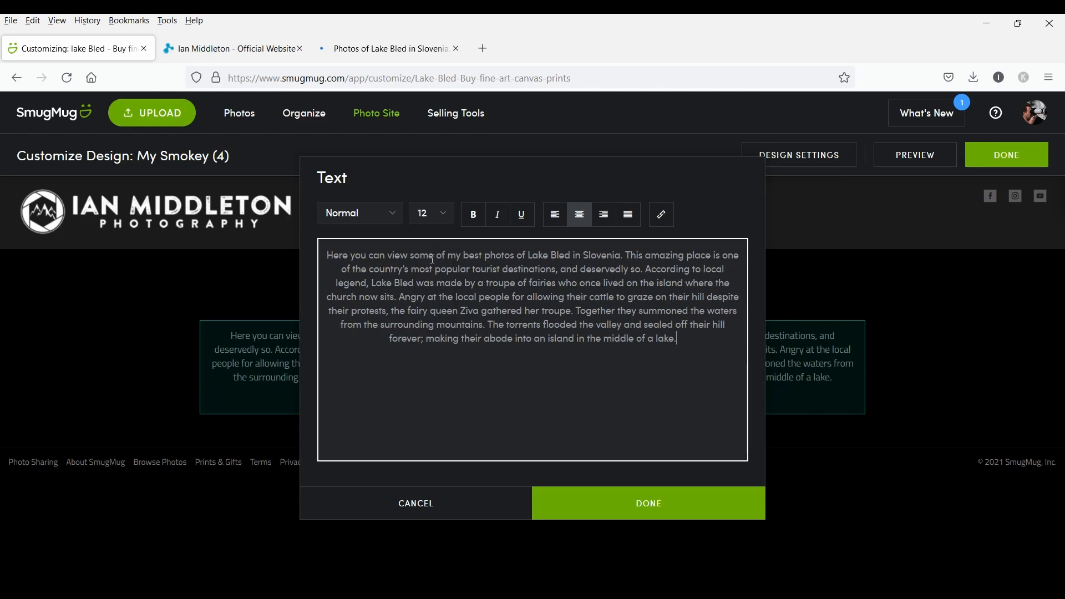
left_click(387, 215)
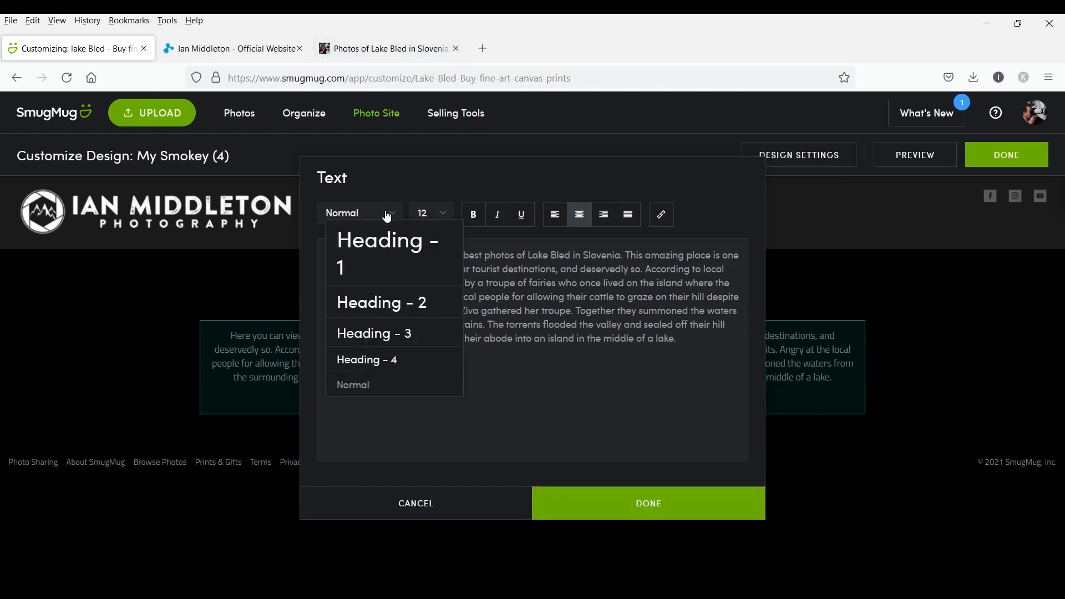
left_click(578, 341)
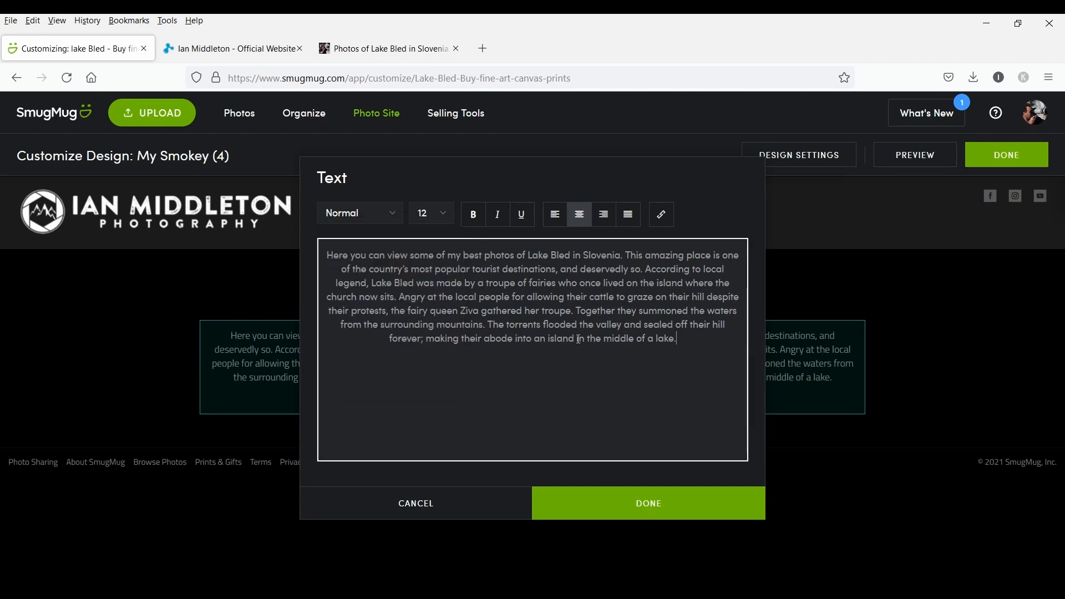
left_click(652, 509)
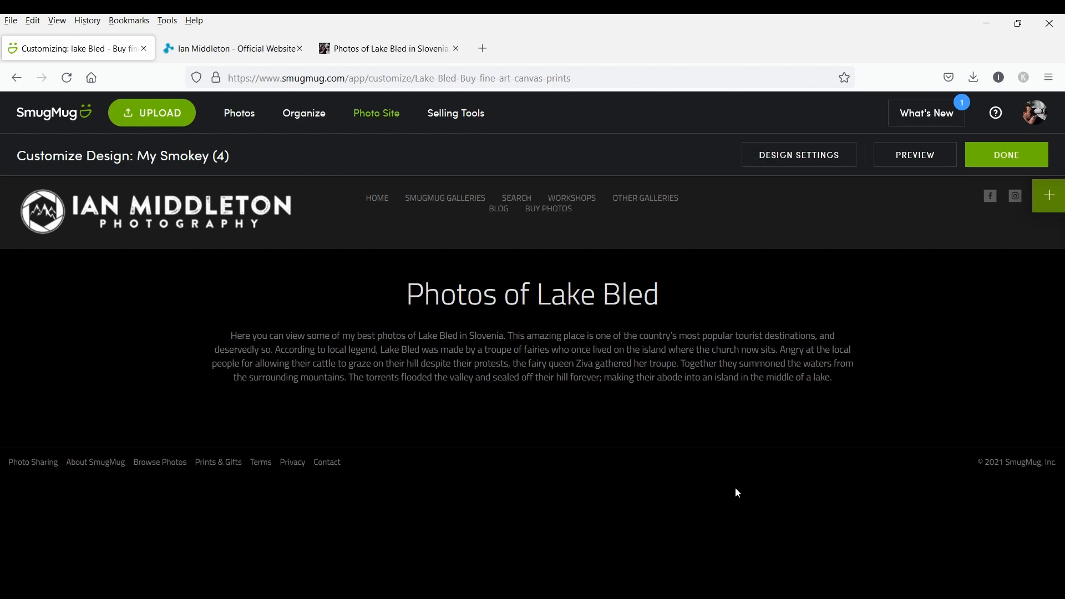
Add a Button block from the navigation content below the Lake Bled description.
left_click(1049, 197)
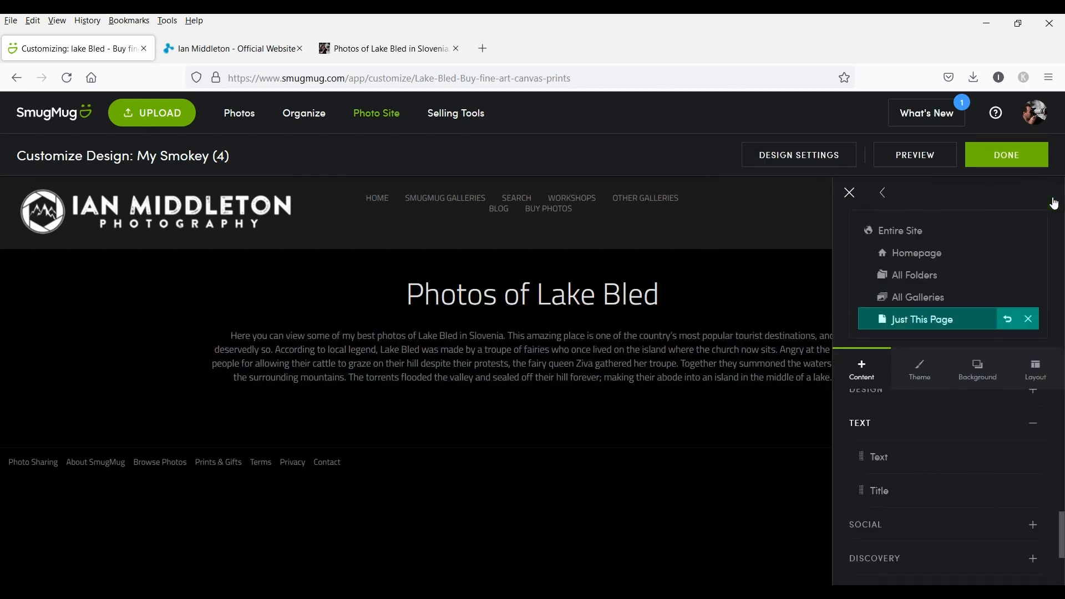
scroll(979, 482, "down", 3)
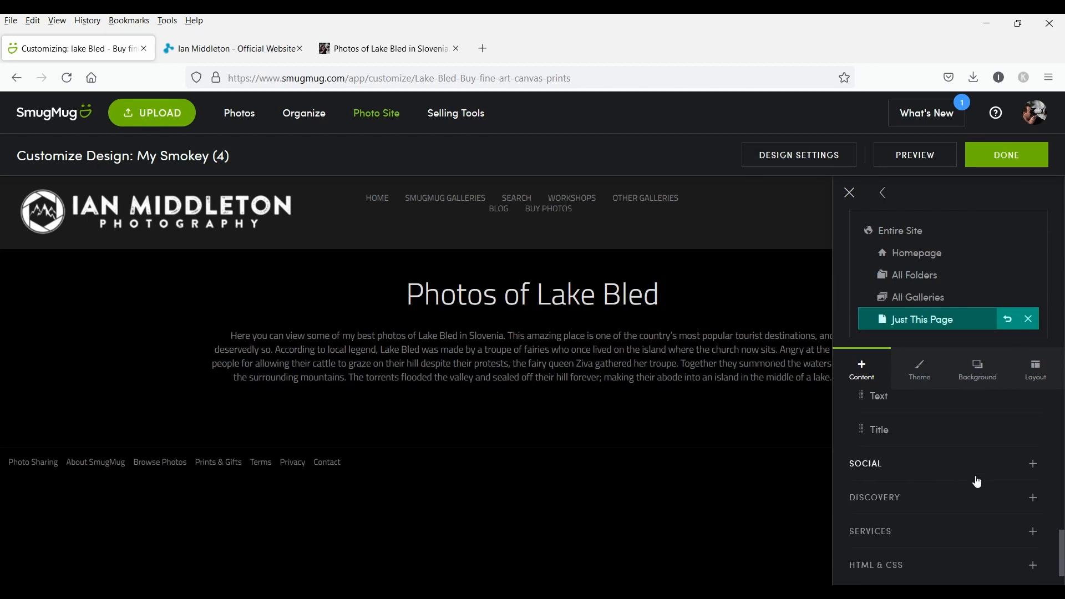
scroll(975, 481, "up", 6)
scroll(976, 480, "down", 6)
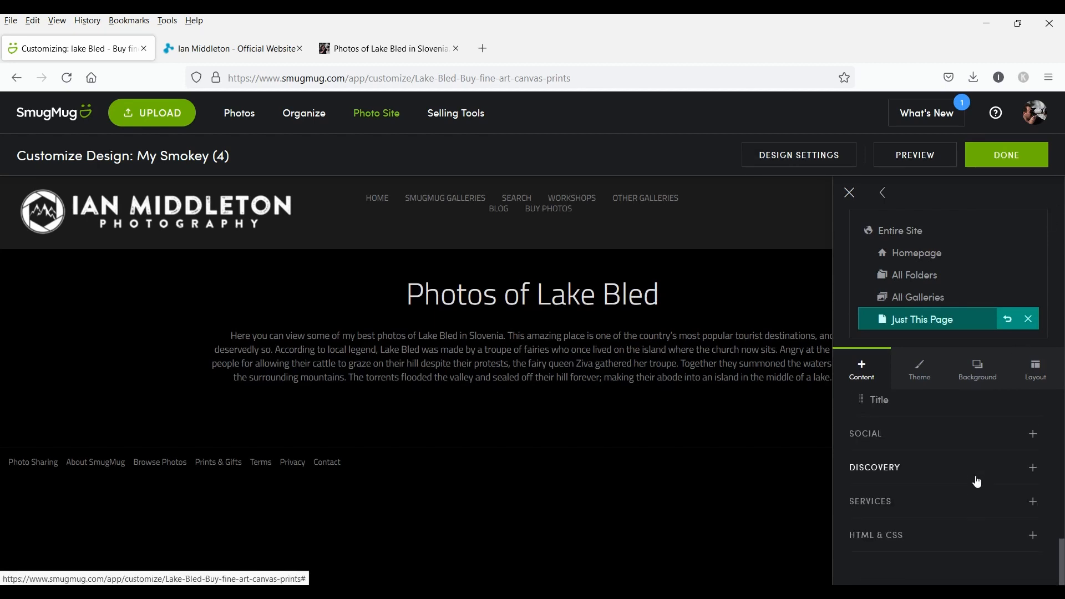
scroll(993, 484, "up", 5)
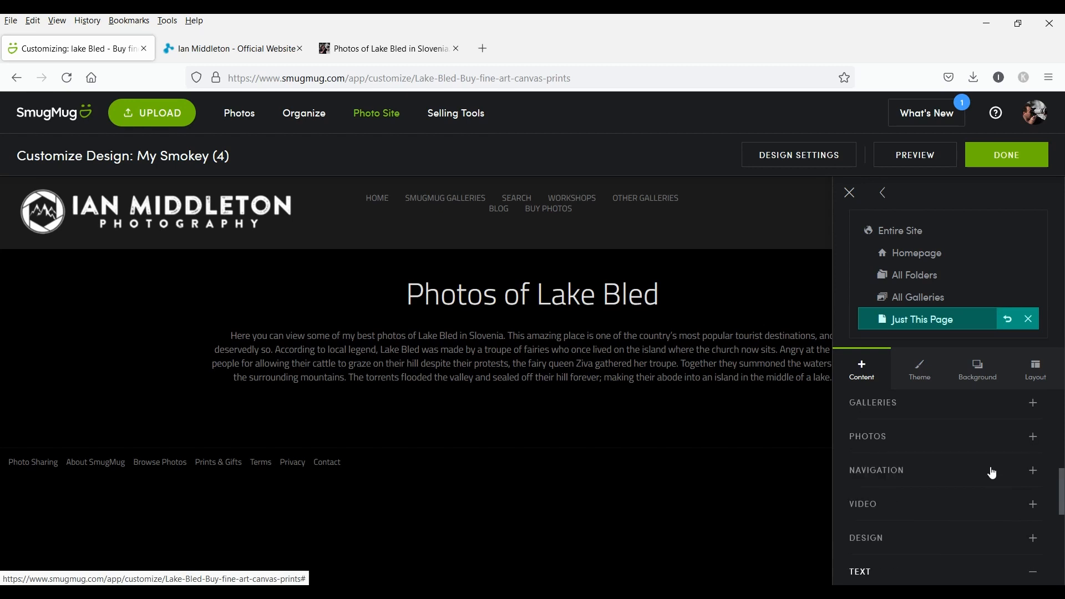
scroll(998, 494, "down", 3)
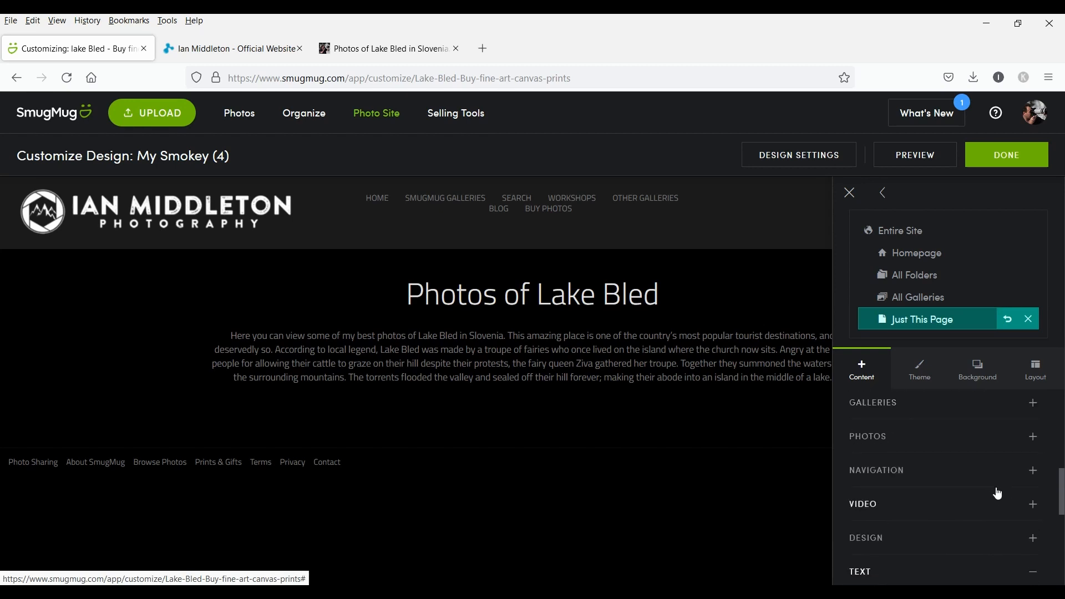
left_click(1033, 471)
left_click_drag(911, 563, 536, 458)
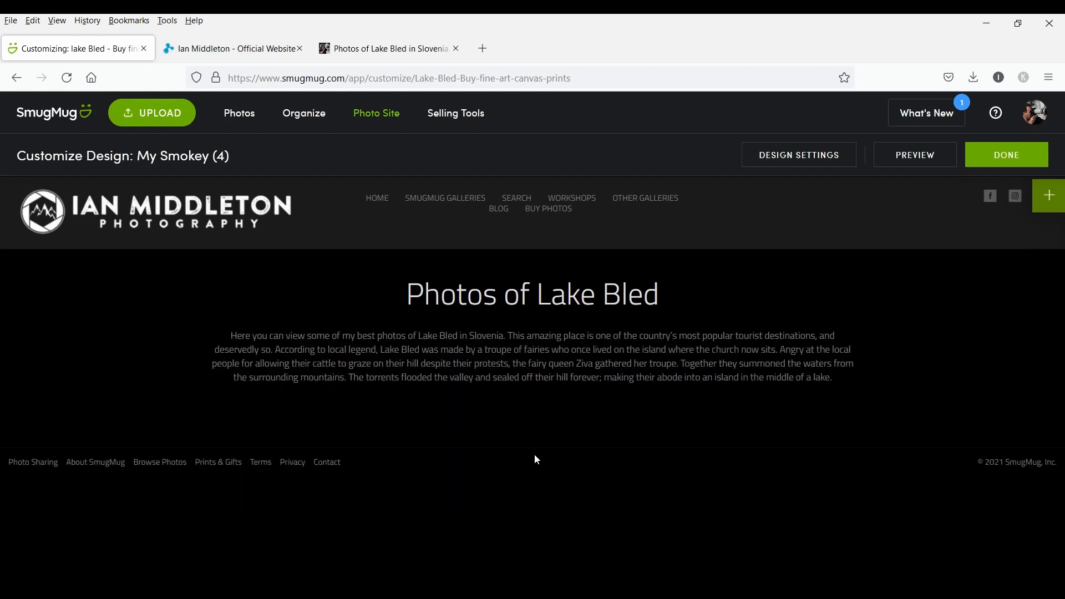
Label the button "Buy prints", keep the Solid style, and set its color to Accent and alignment to Center.
triple_click(516, 214)
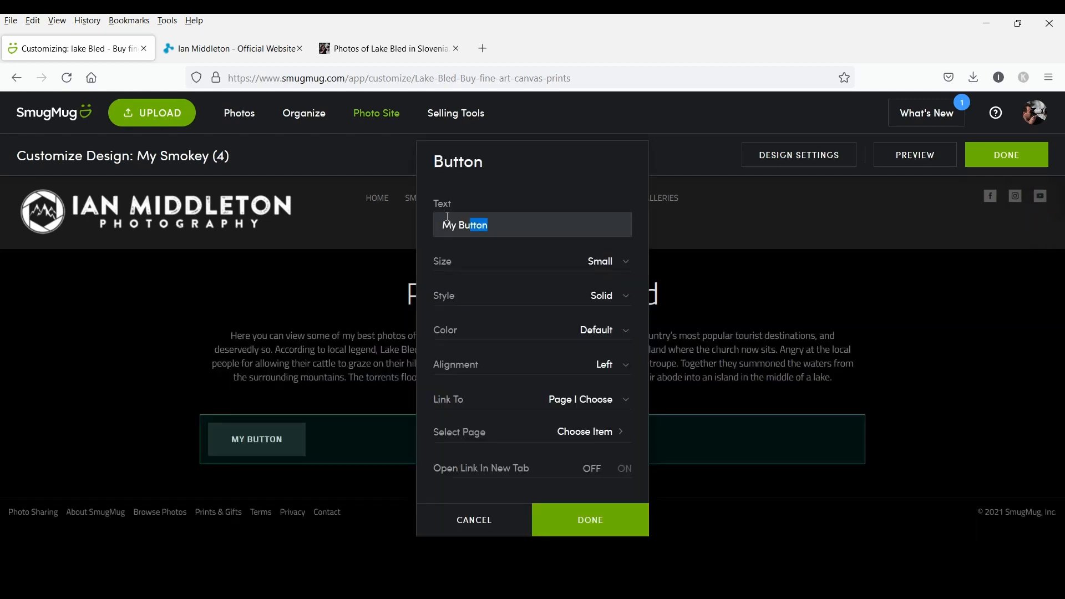
type("Buy prints")
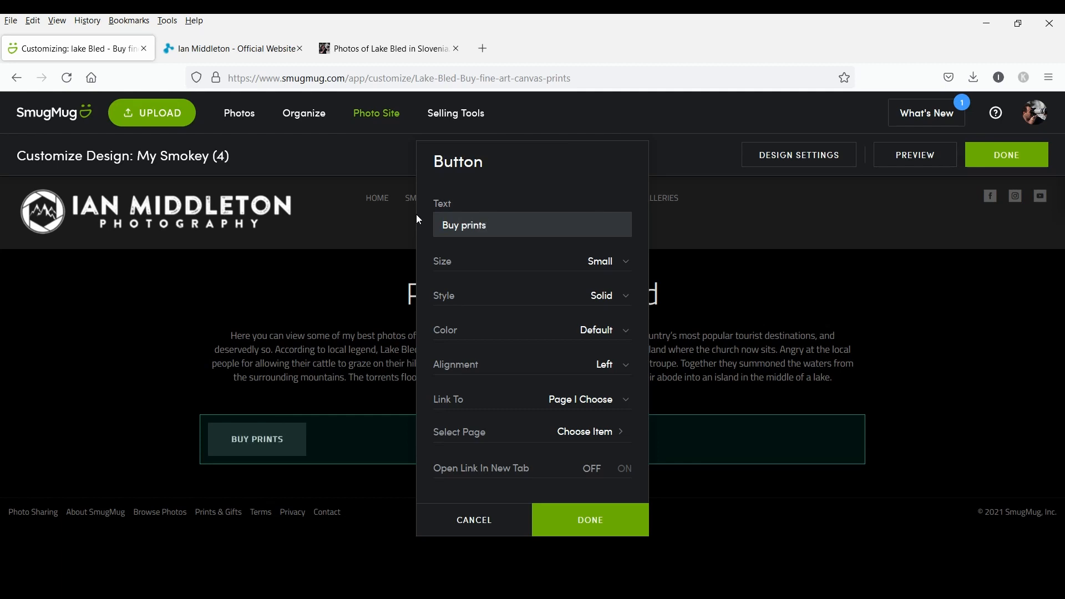
left_click(608, 300)
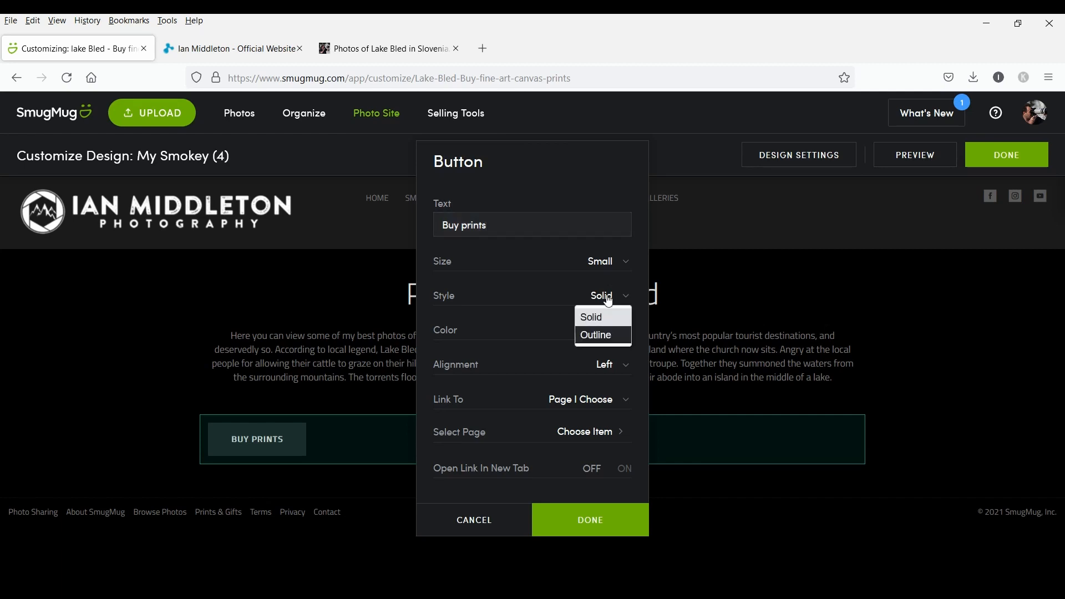
left_click(607, 308)
left_click(606, 332)
left_click(601, 376)
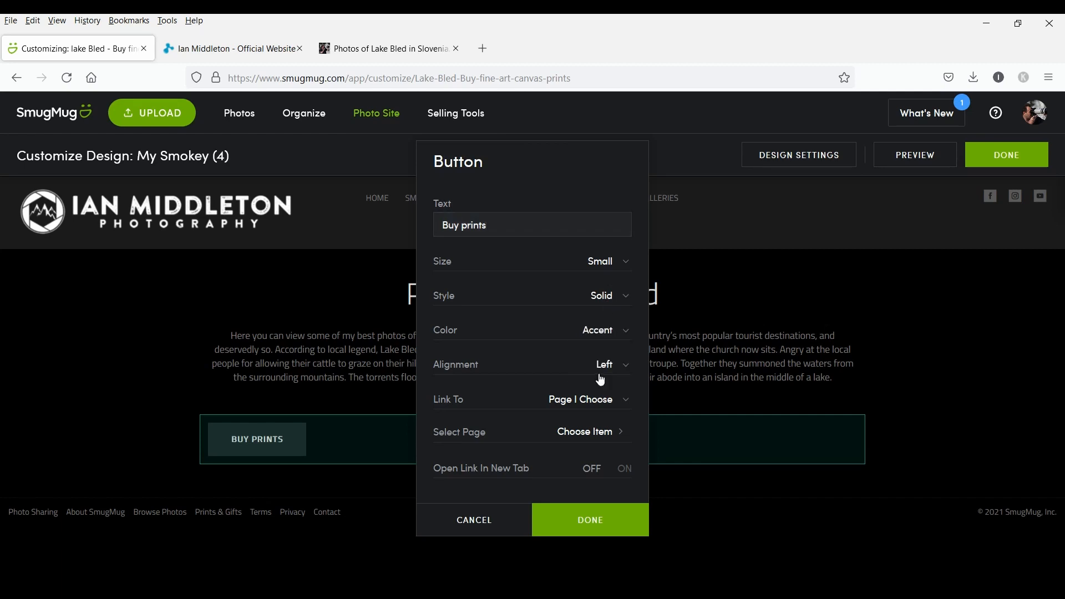
left_click(605, 374)
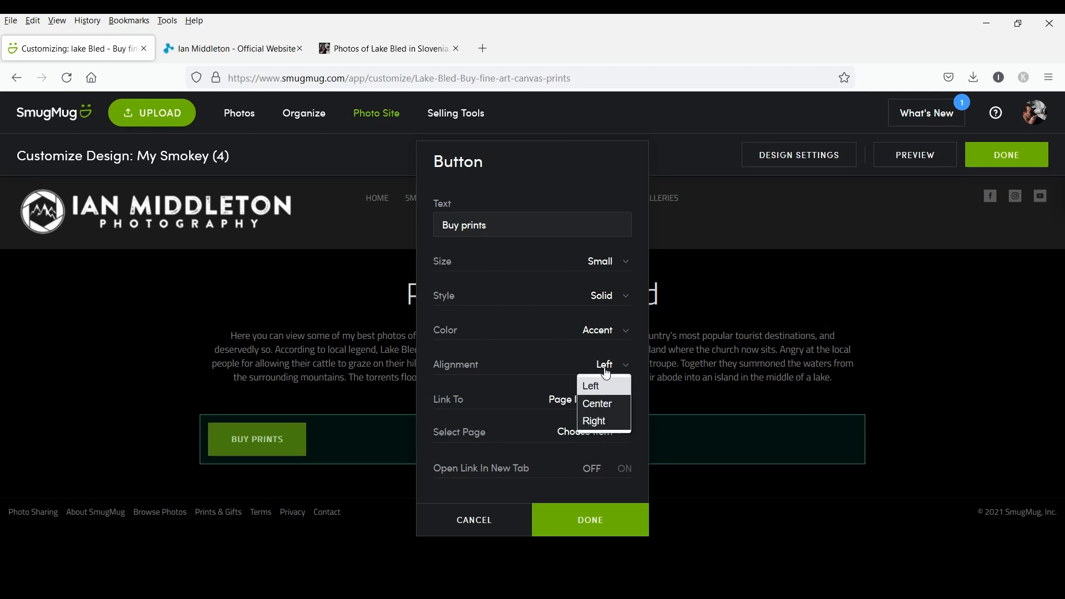
left_click(598, 404)
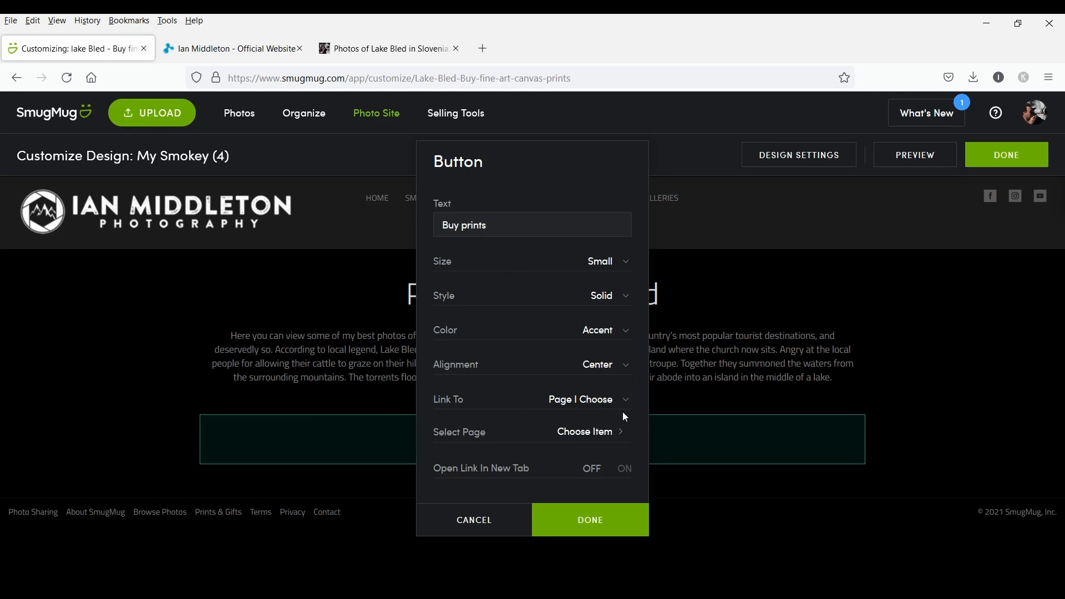
Set the button to link to a Custom URL and copy the Pixels store's homepage address from its open browser tab.
left_click(618, 403)
left_click(599, 444)
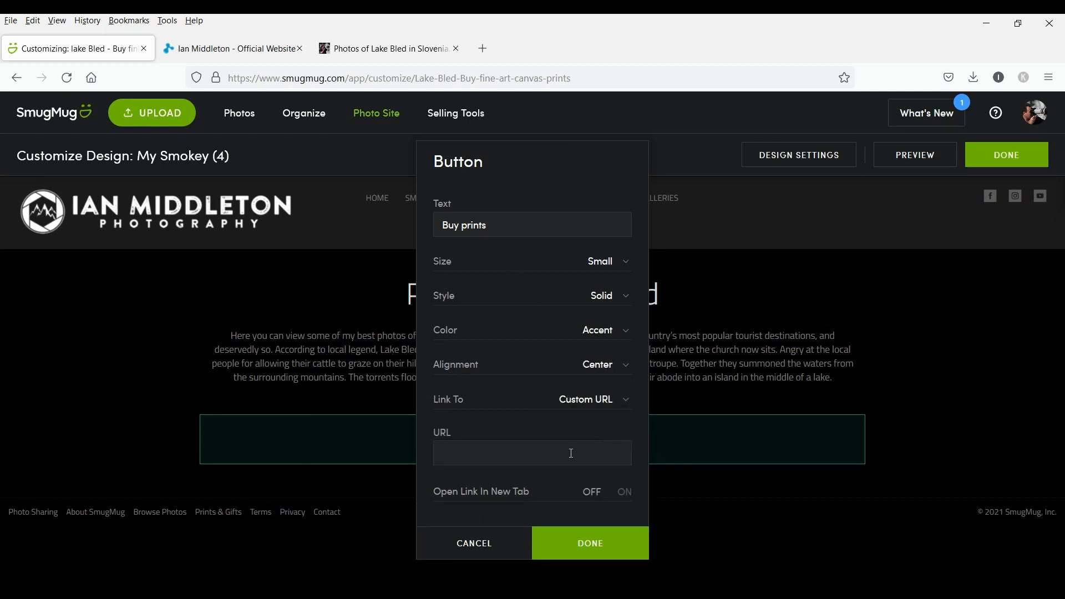
left_click(569, 453)
left_click(250, 48)
left_click_drag(381, 78, 132, 77)
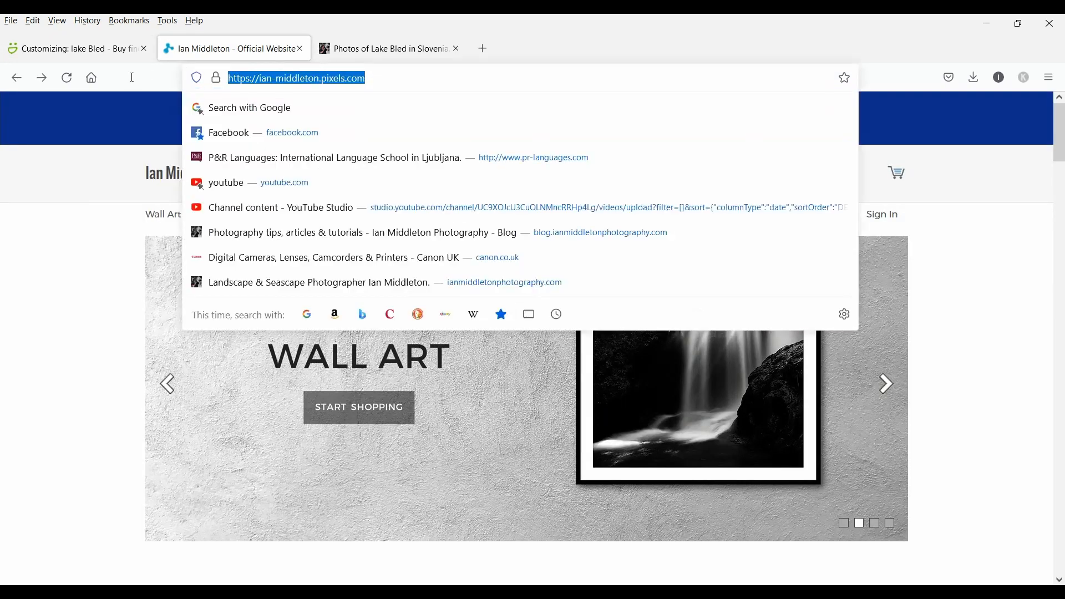
right_click(281, 83)
left_click(322, 154)
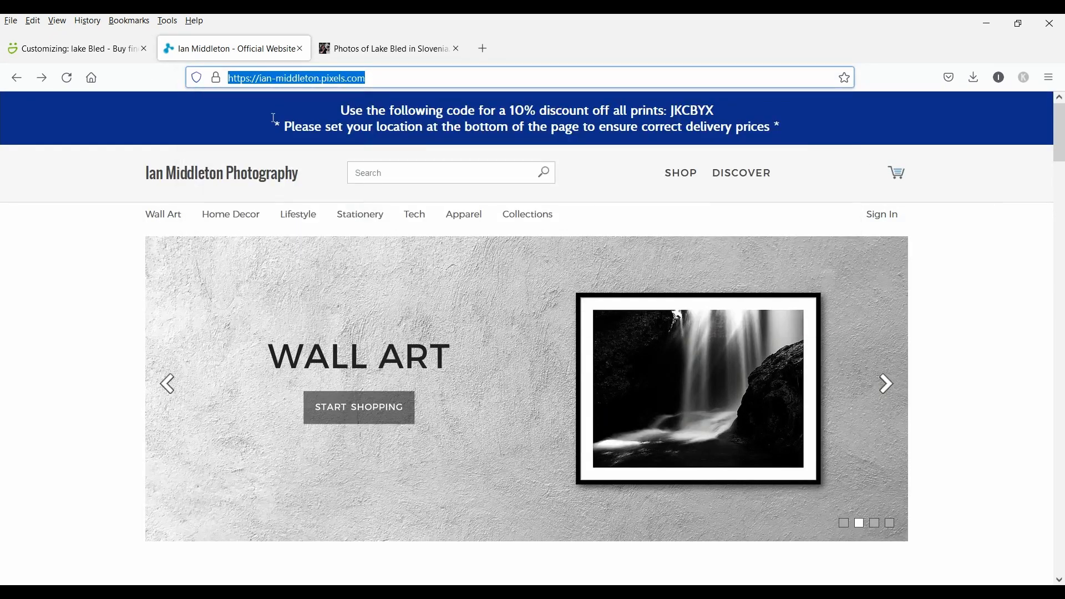
Paste the Pixels store address as the button's URL, make it open in a new tab and apply the button settings.
left_click(111, 51)
right_click(474, 459)
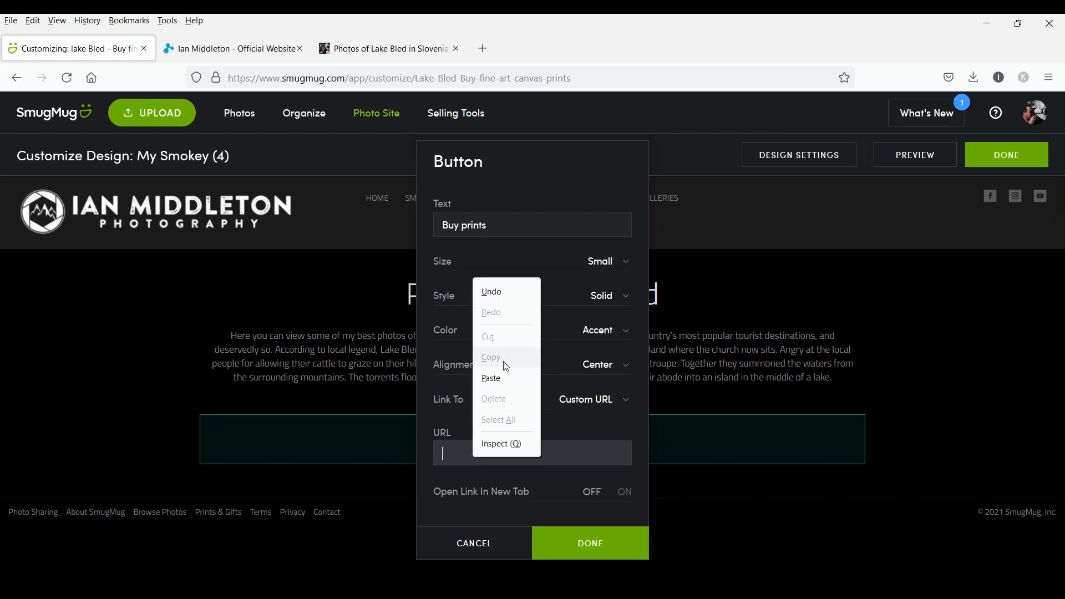
left_click(499, 383)
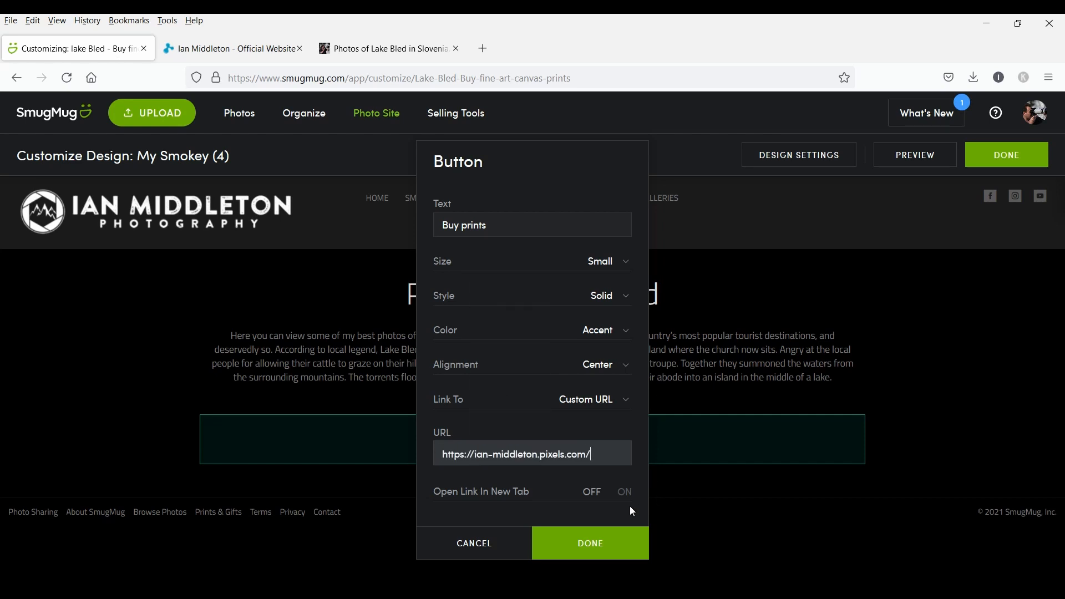
left_click(625, 491)
left_click(612, 541)
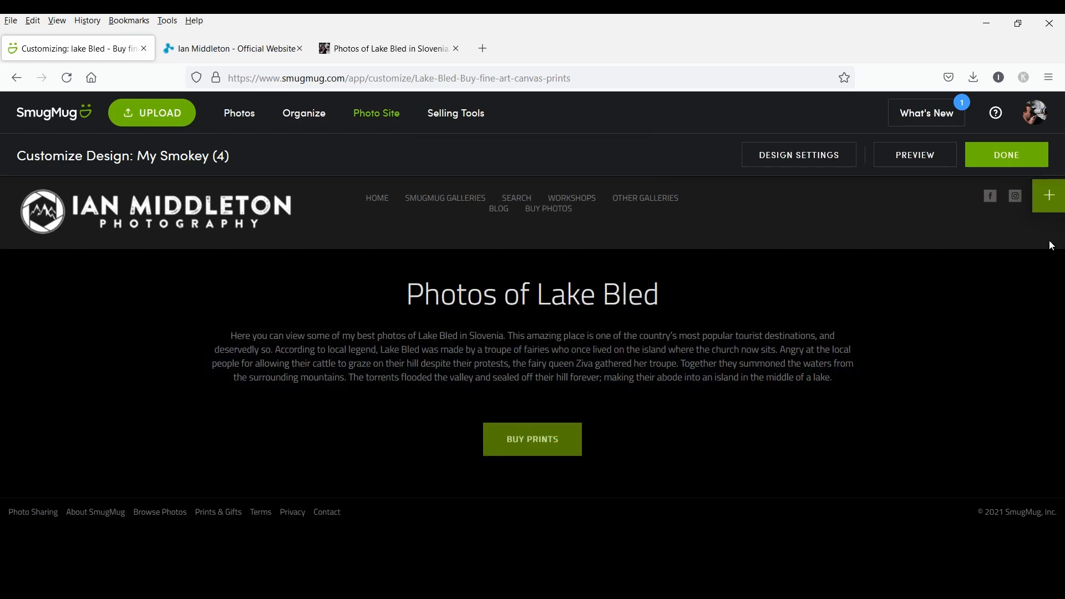
Add a Multiple Photos block to the page below the Buy prints button.
left_click(1056, 203)
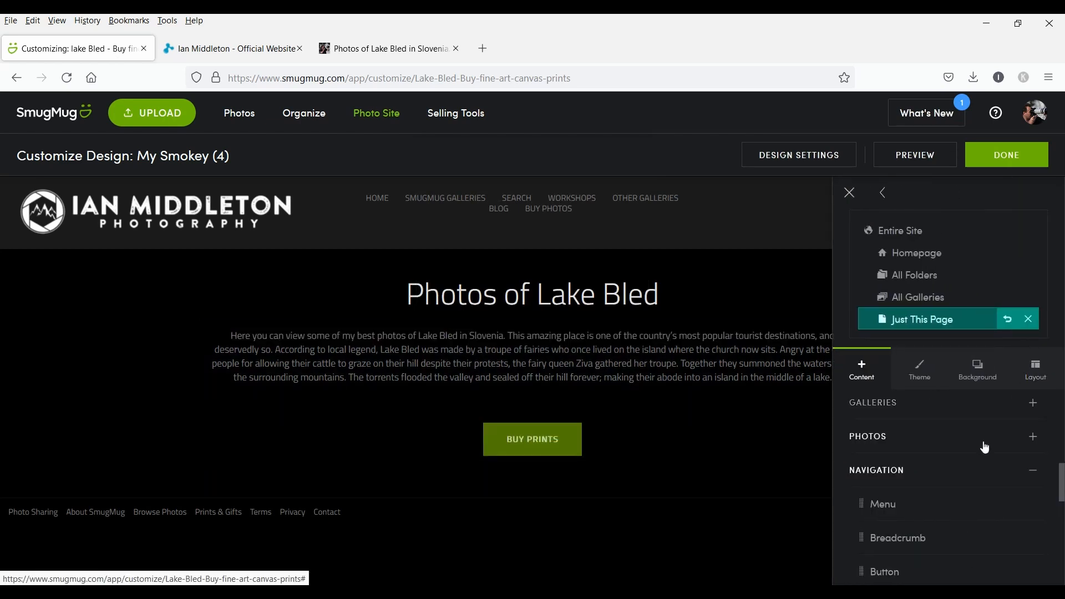
left_click(1033, 437)
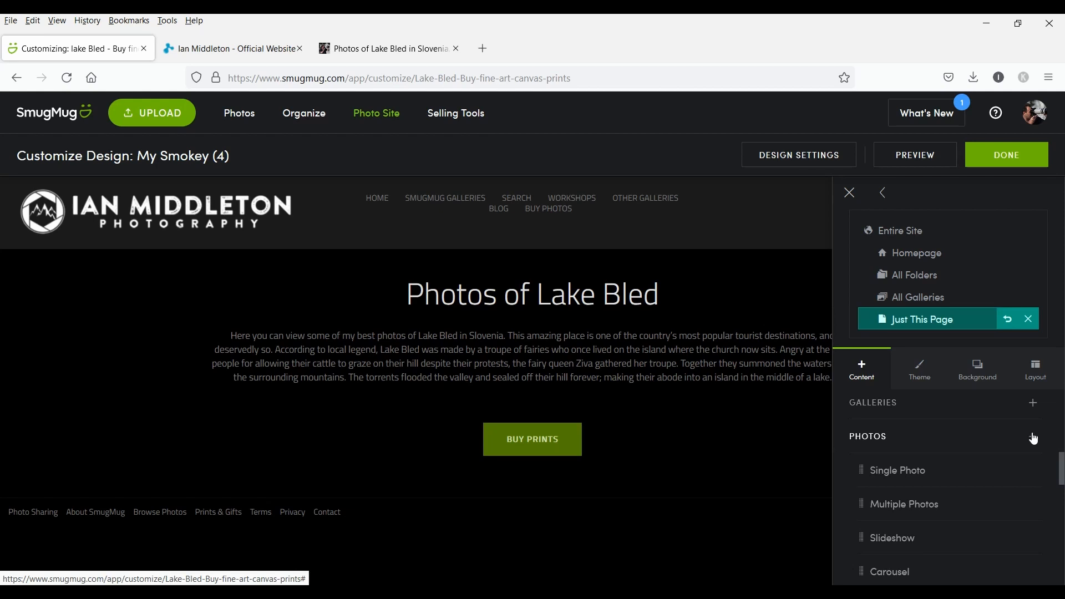
scroll(860, 538, "down", 2)
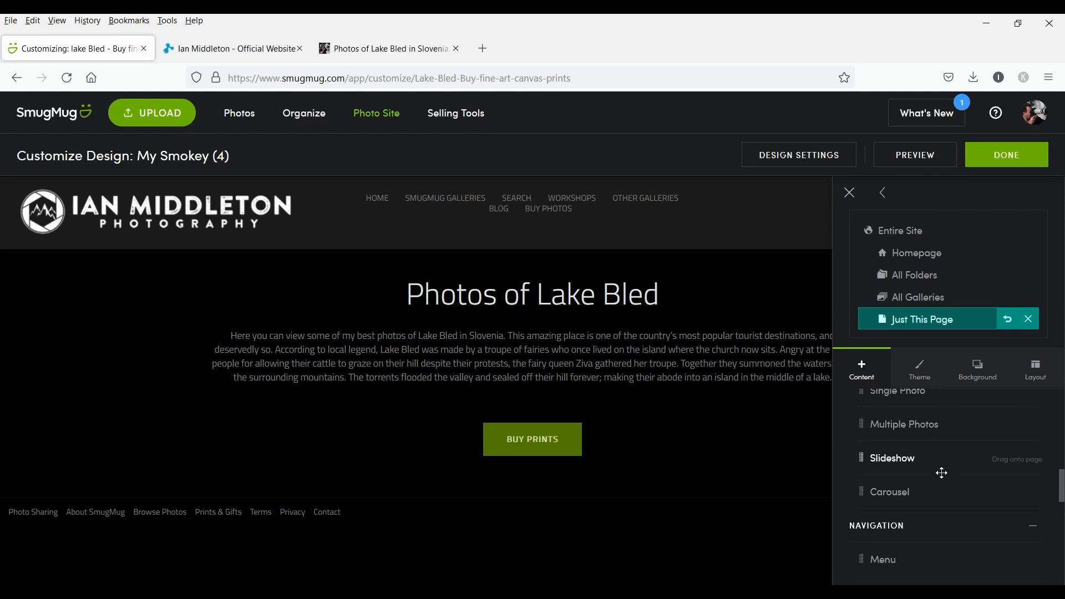
scroll(949, 504, "up", 2)
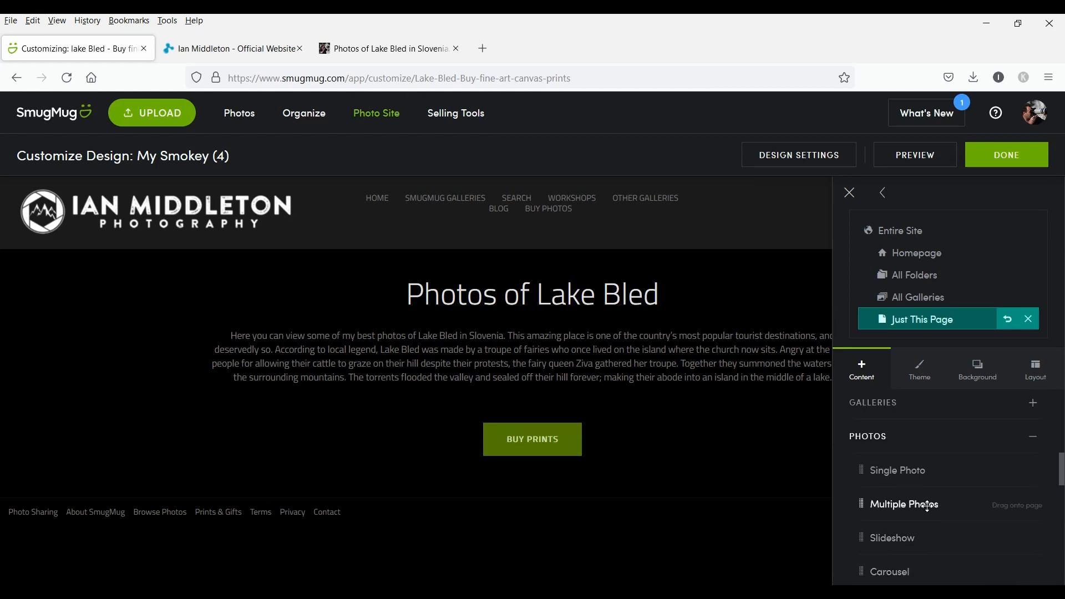
left_click_drag(925, 505, 531, 527)
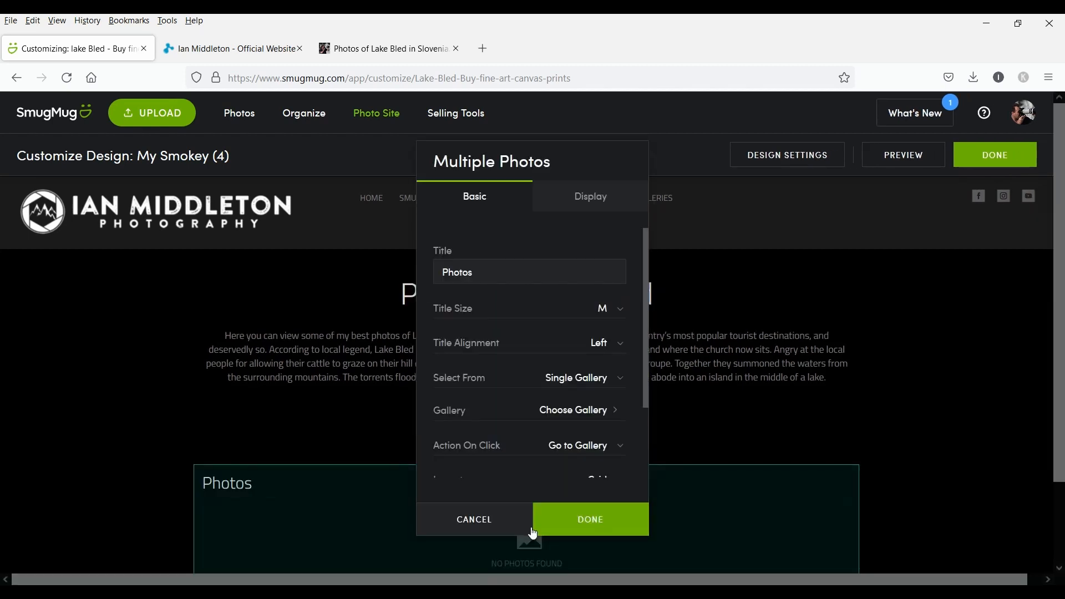
Set the Multiple Photos block's title alignment to Center and clear its title text.
left_click(622, 384)
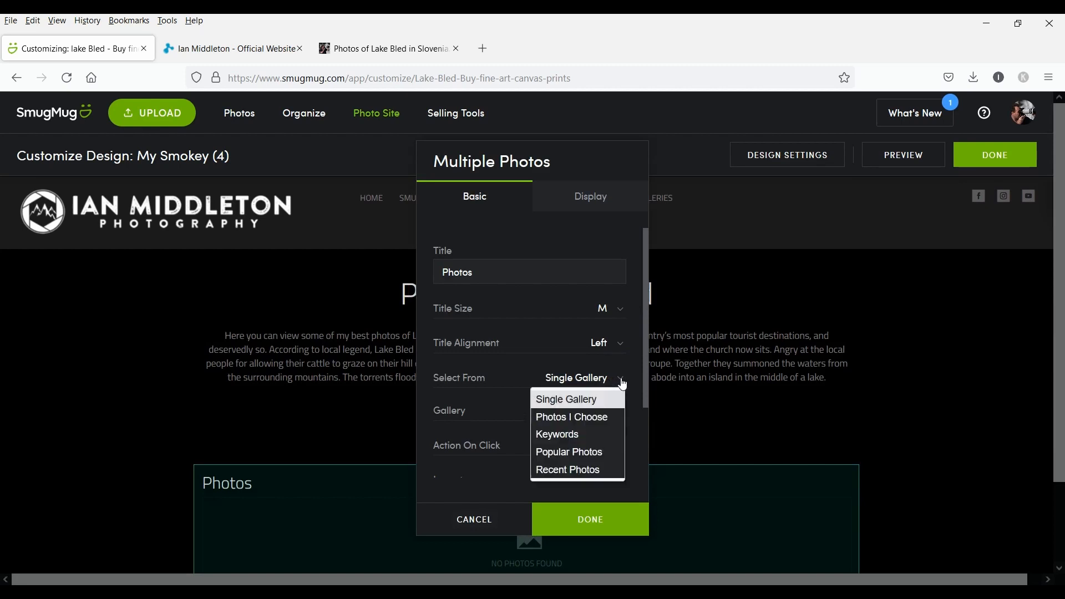
left_click(623, 385)
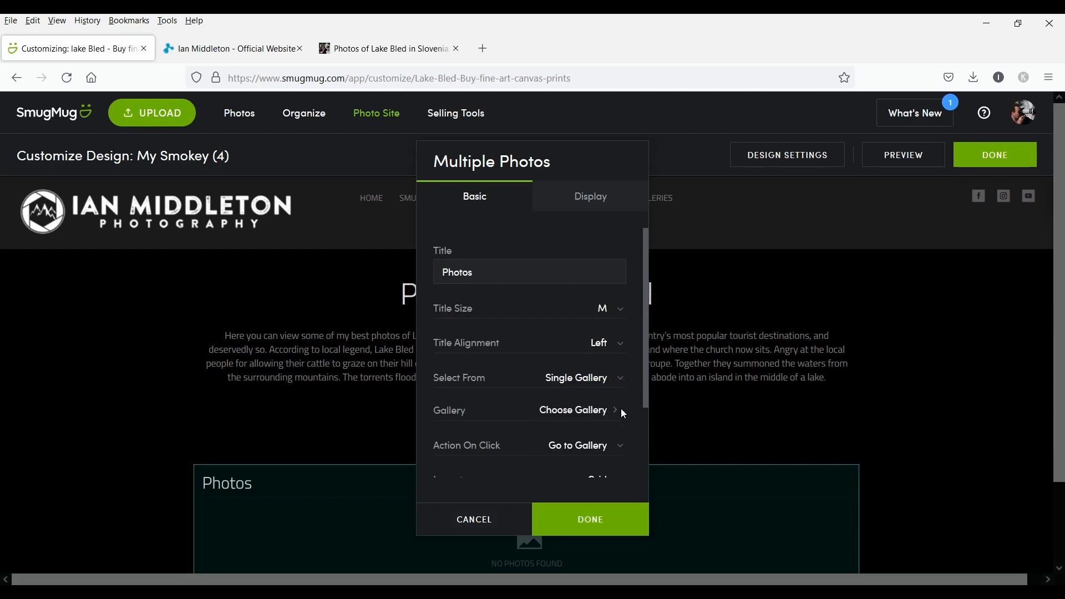
left_click(621, 346)
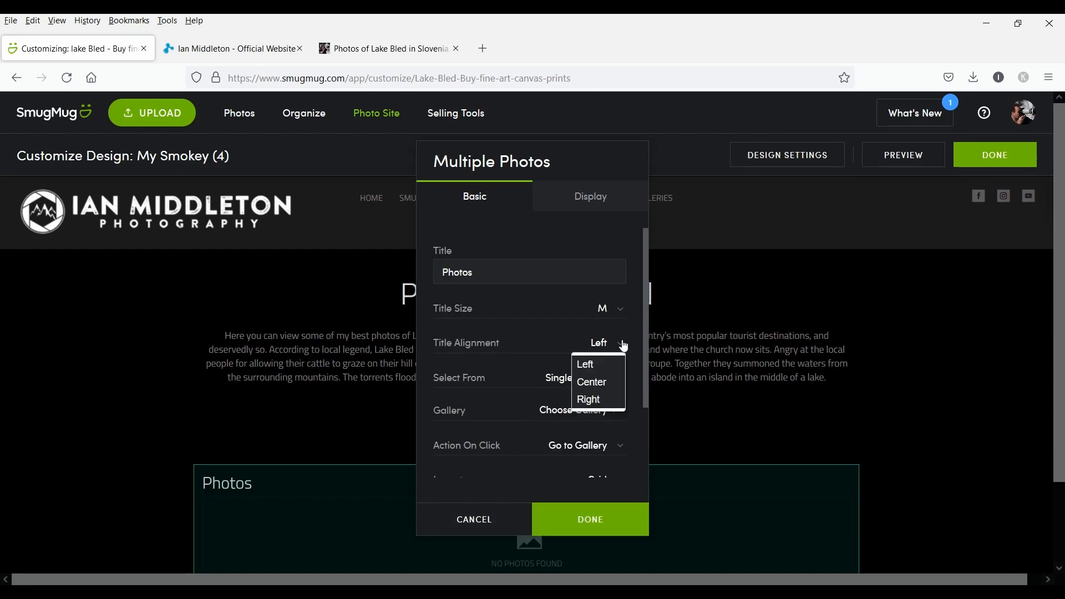
left_click(613, 376)
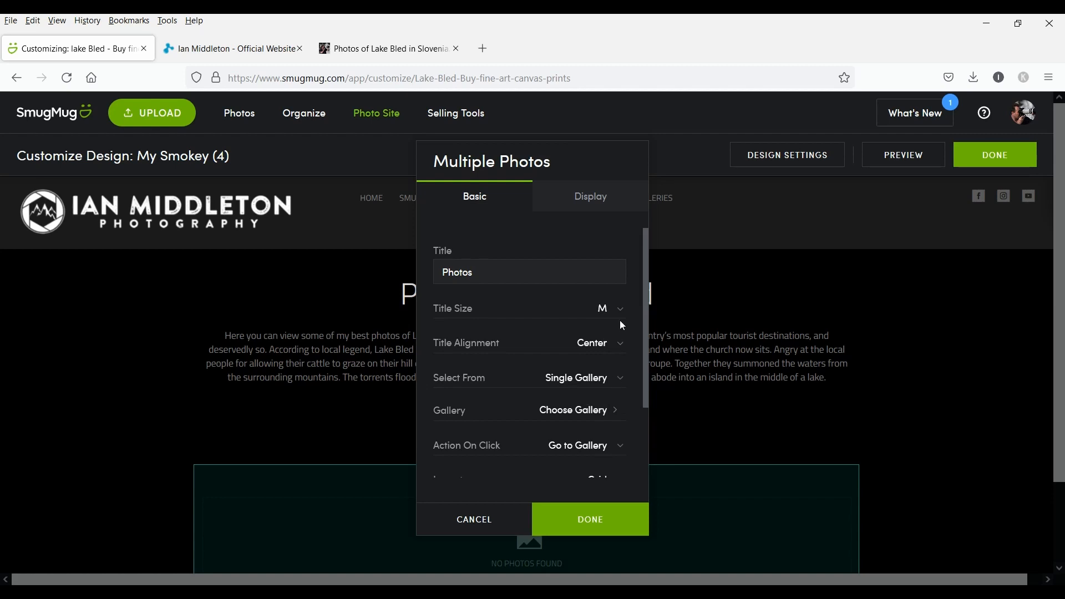
left_click(477, 272)
left_click_drag(477, 272, 416, 271)
key("BackSpace")
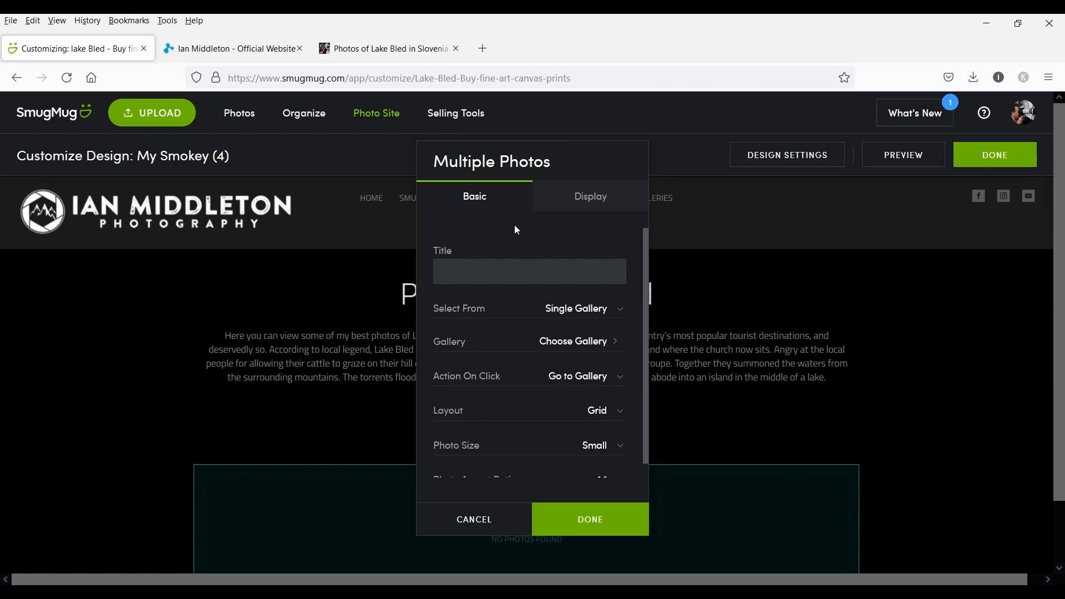
left_click(620, 318)
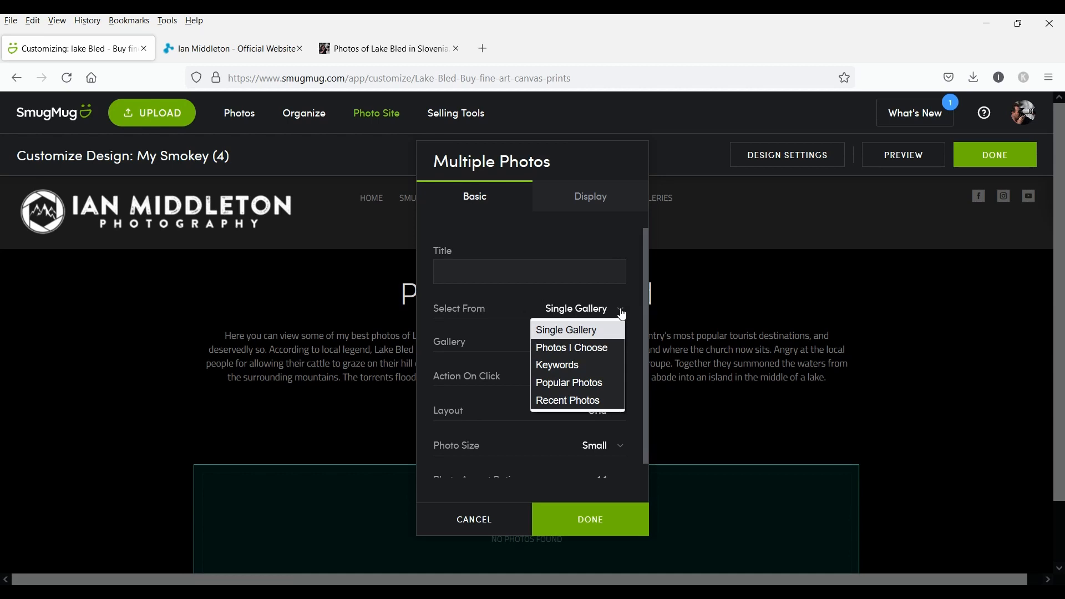
left_click(597, 330)
left_click(591, 347)
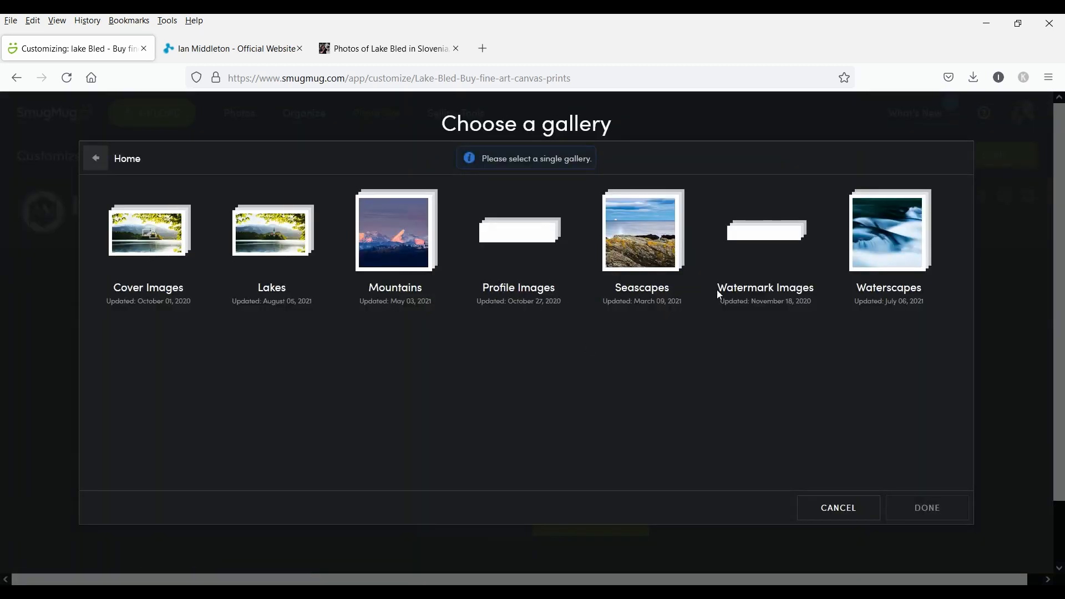
left_click(870, 503)
Set the block to select from Photos I Choose and open the Lakes gallery for choosing photos.
left_click(621, 320)
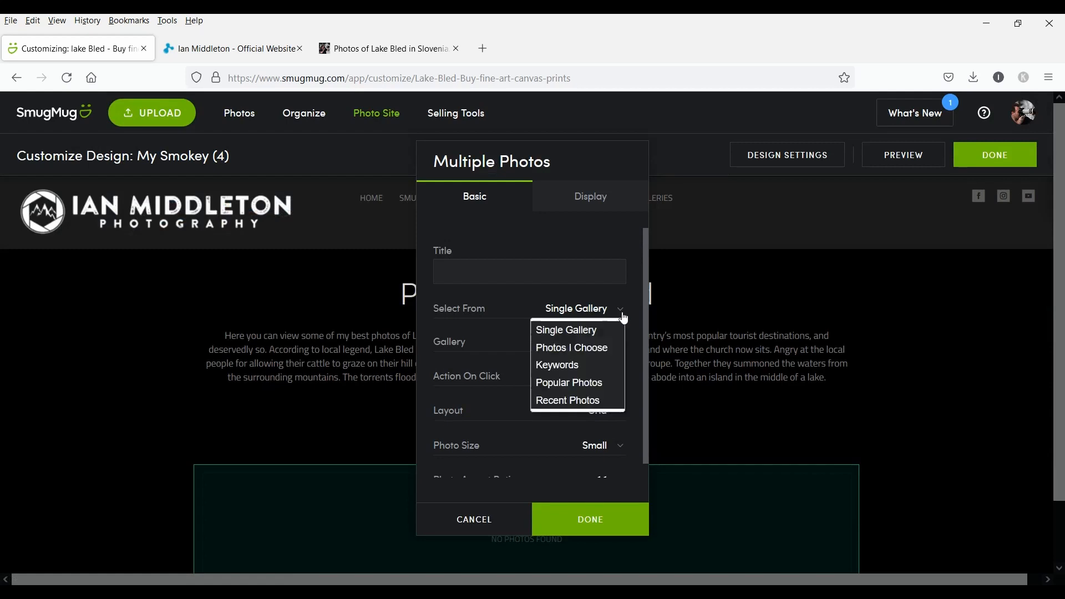
left_click(604, 349)
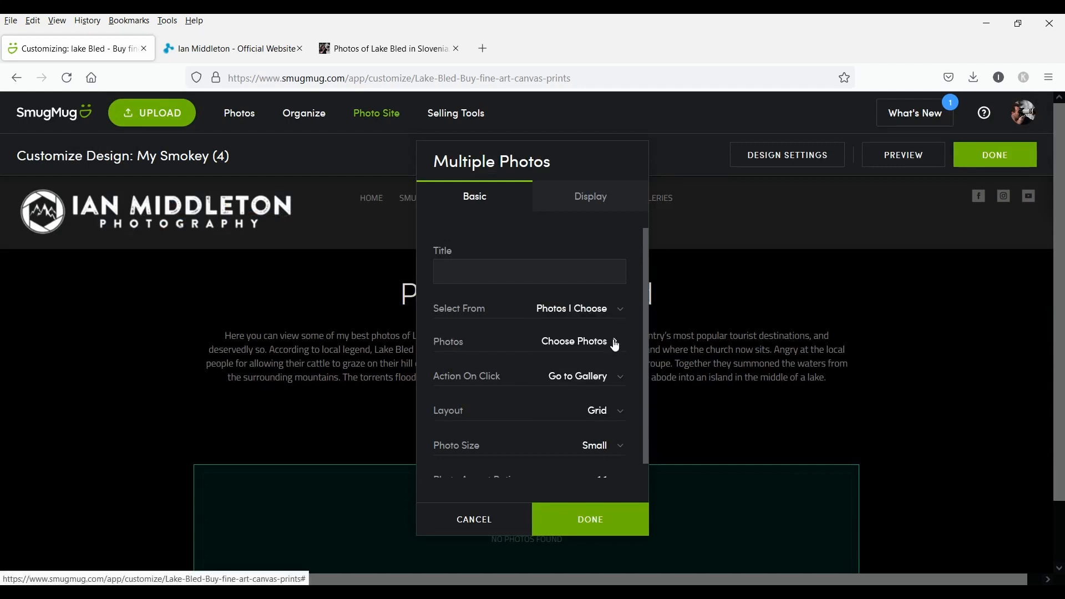
left_click(575, 346)
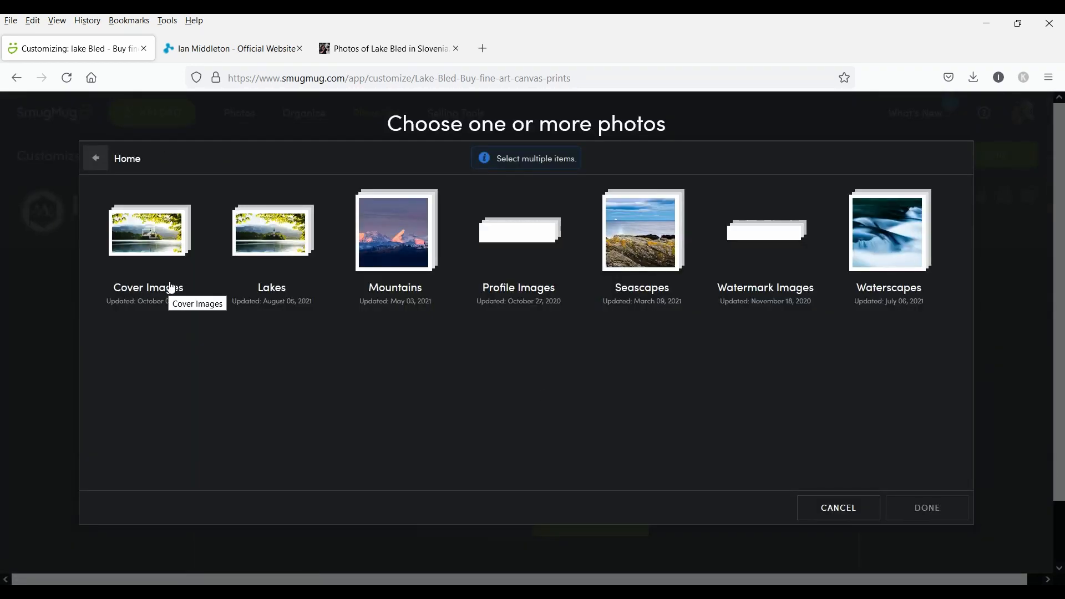
left_click(280, 235)
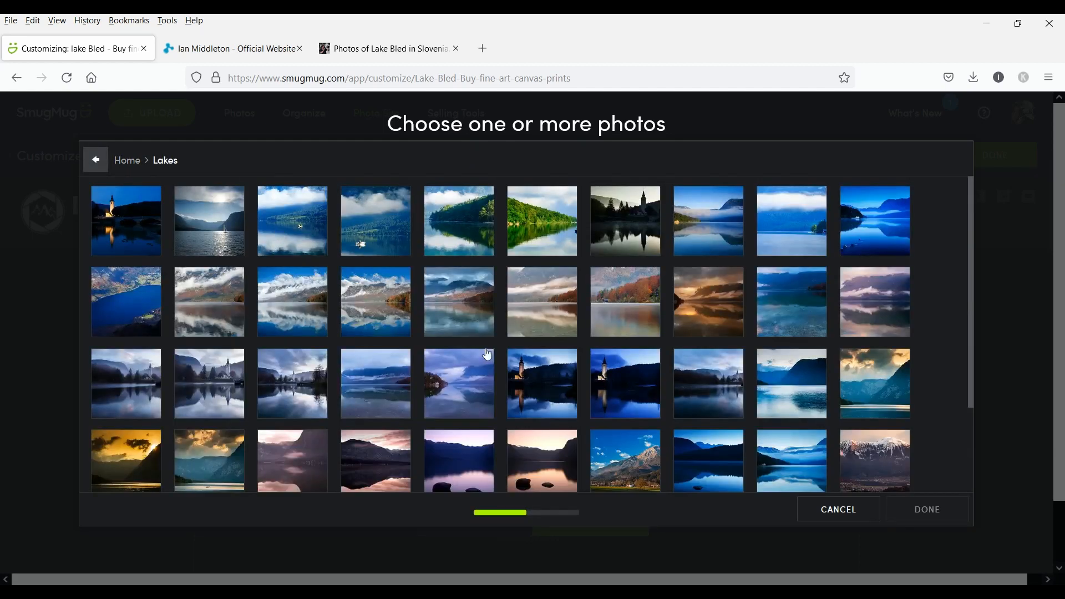
scroll(751, 404, "down", 6)
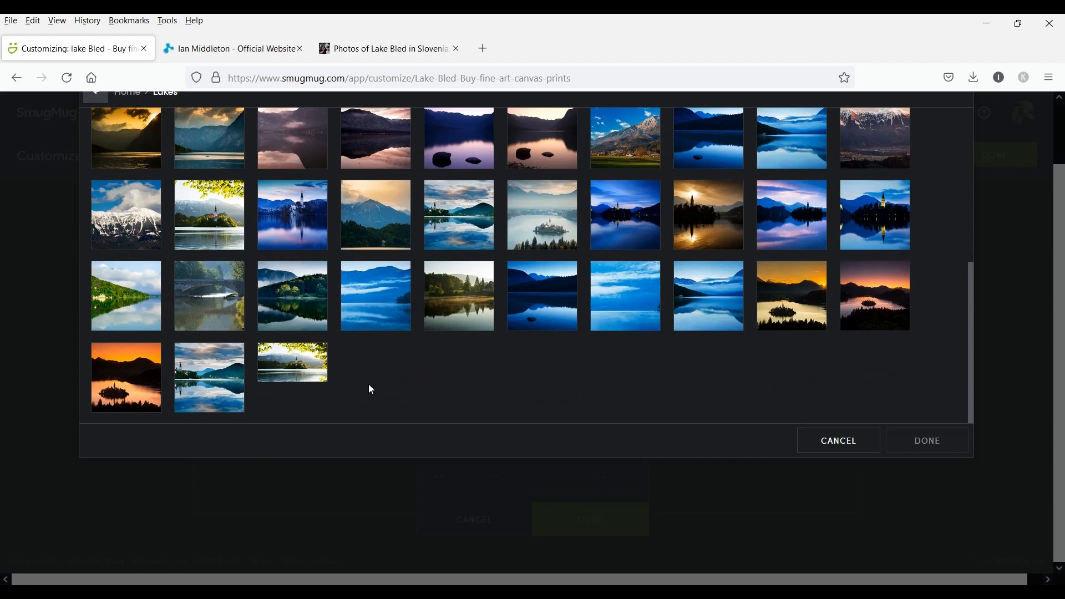
Select the last five photos in the Lakes gallery, including the three sunset views of the island.
left_click(293, 365)
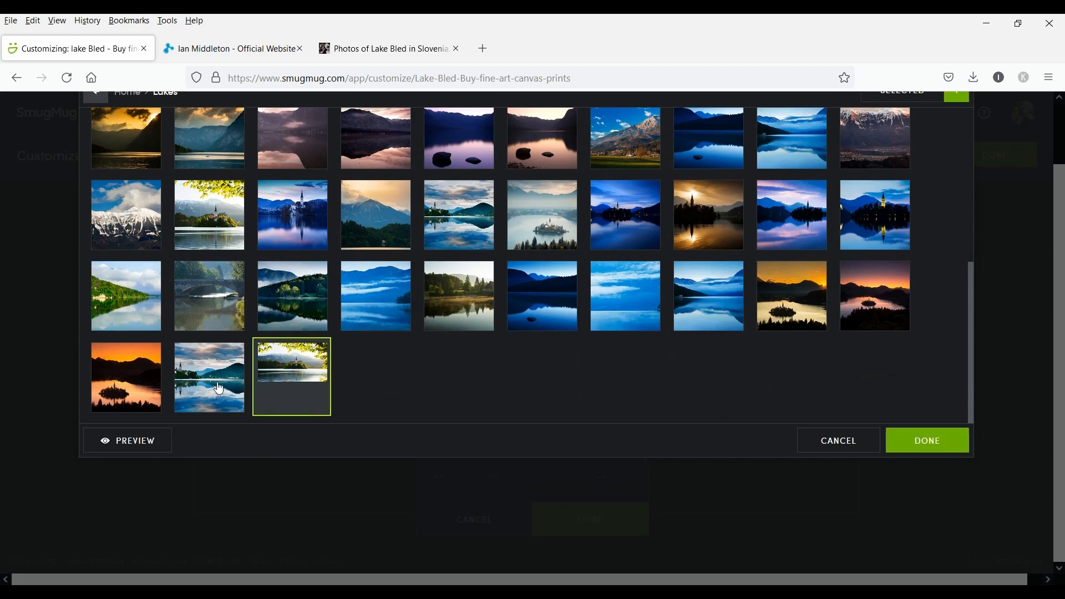
left_click(219, 389)
left_click(143, 388)
left_click(864, 299)
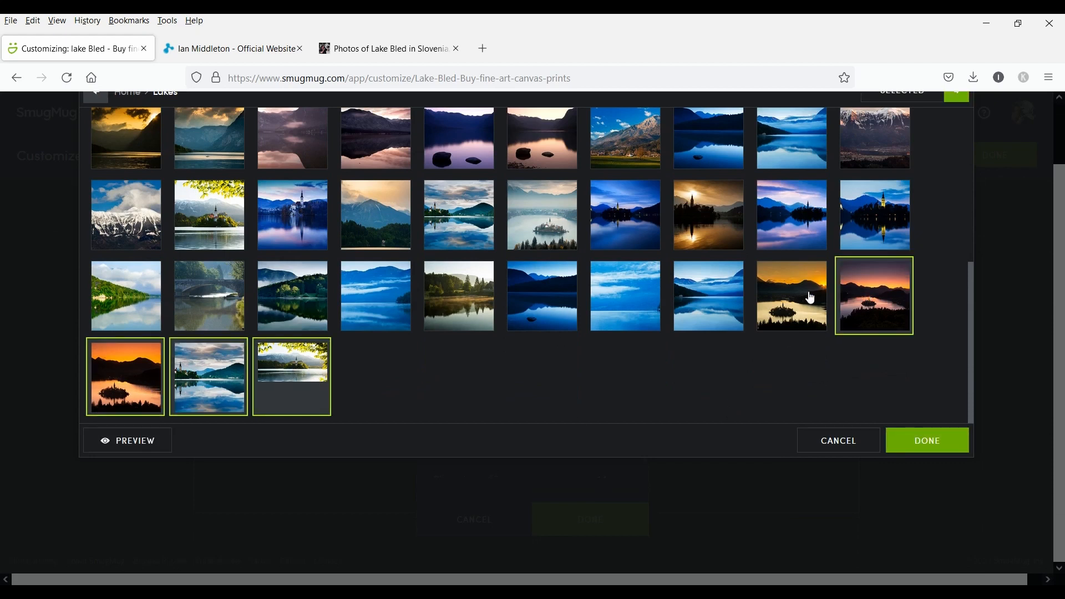
left_click(811, 298)
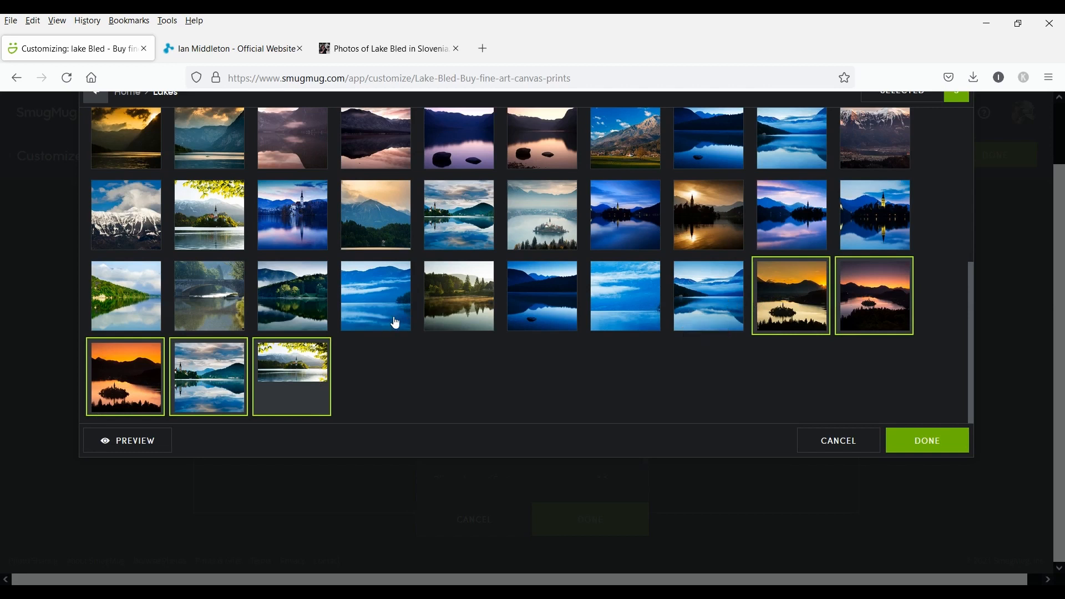
Add the last six lake and island photos in the row above the sunset views to the selection.
scroll(396, 324, "down", 2)
left_click(883, 305)
left_click(763, 307)
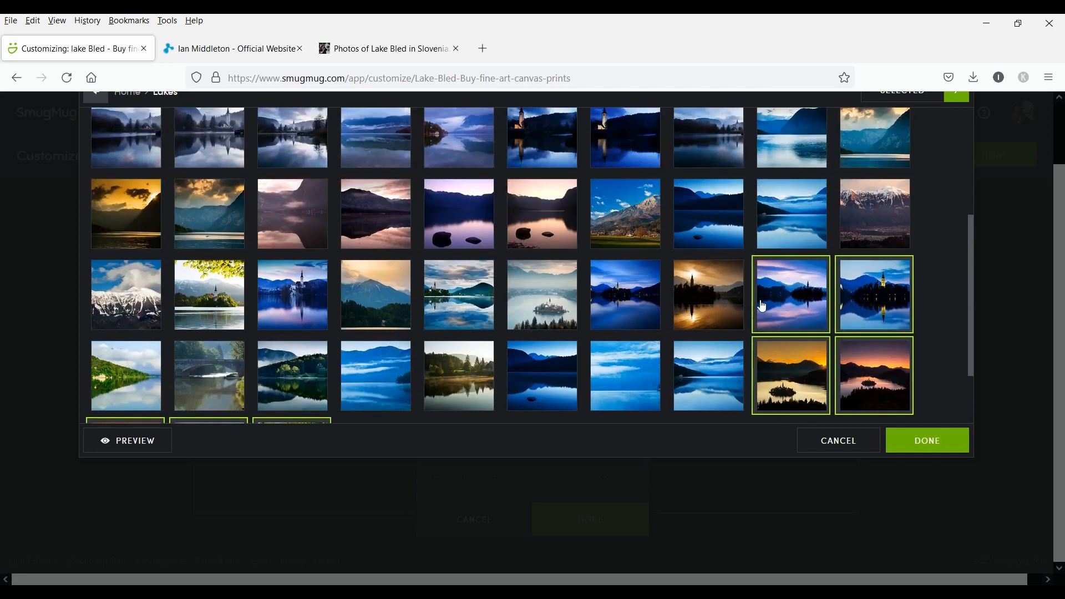
left_click(696, 308)
left_click(646, 306)
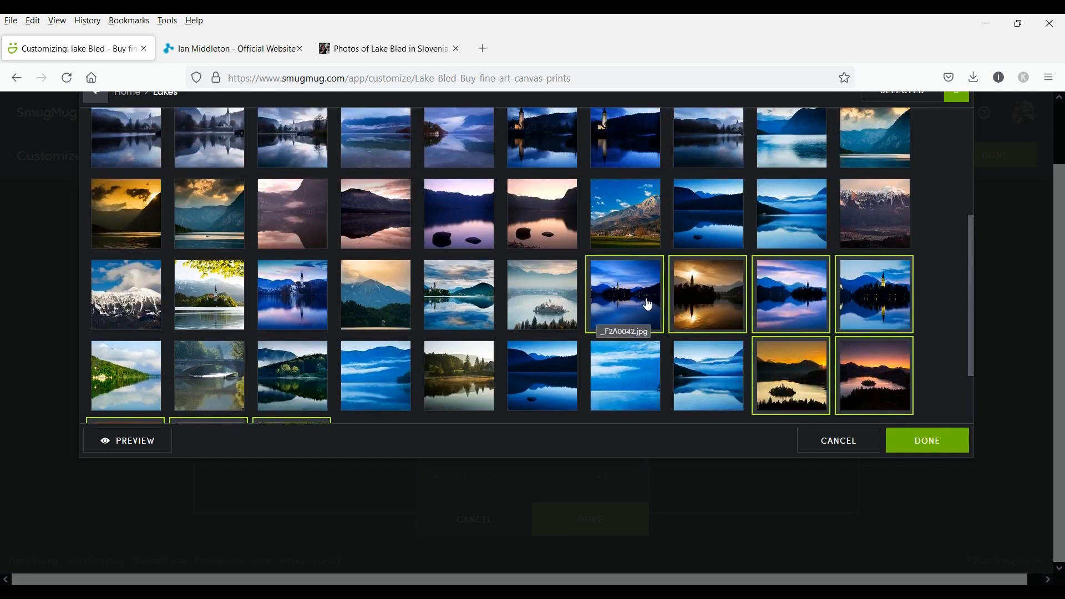
left_click(548, 309)
left_click(478, 309)
scroll(477, 308, "down", 2)
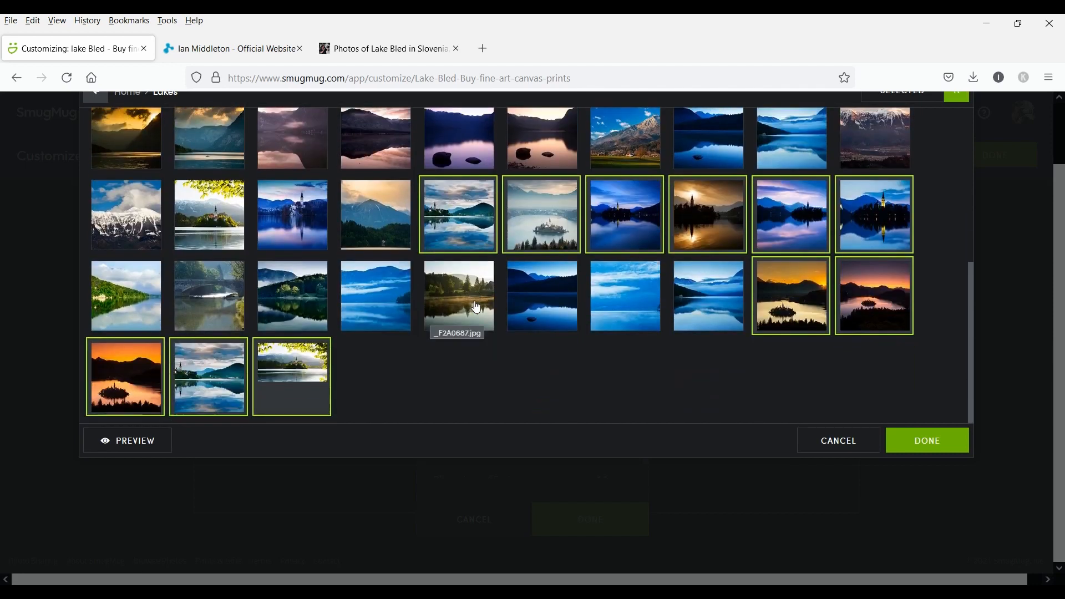
Deselect the two duplicate views in the gallery's last row and add three more Lake Bled photos beside the selected island views.
left_click(216, 373)
scroll(501, 233, "up", 1)
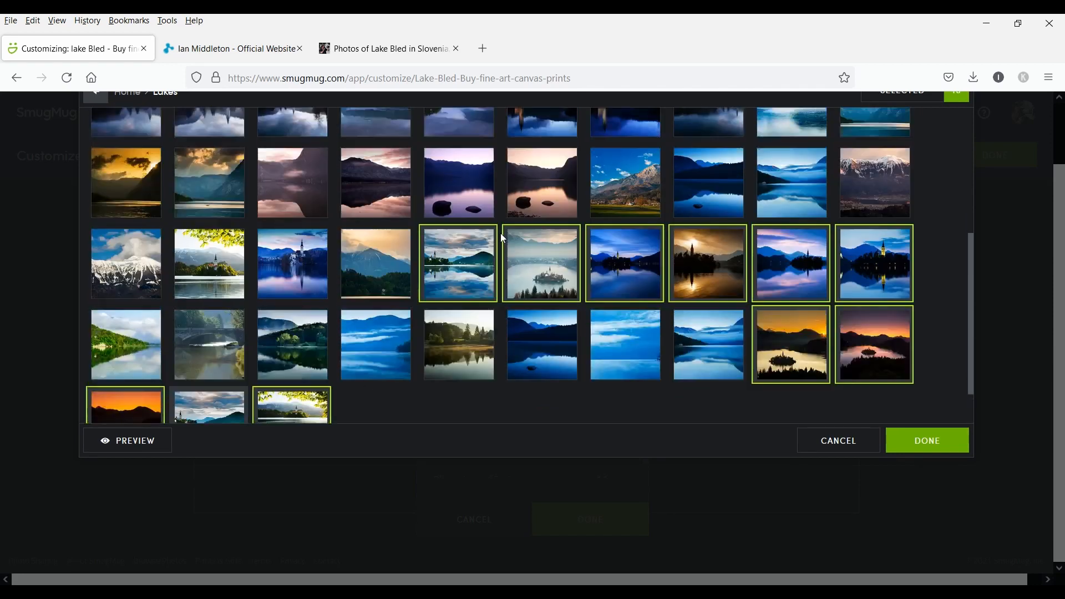
scroll(503, 238, "up", 2)
left_click(387, 367)
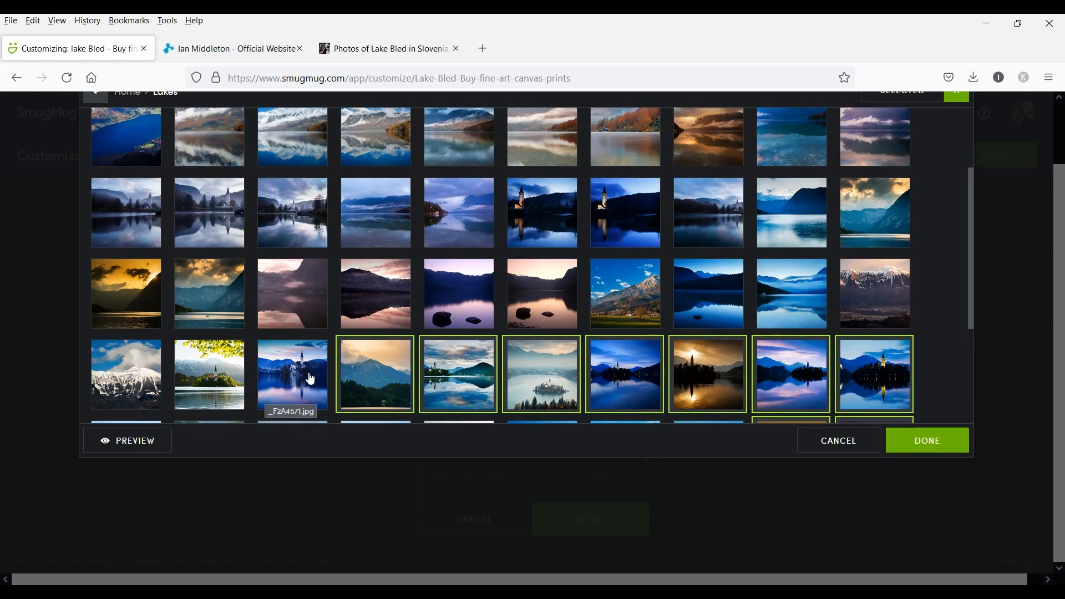
left_click(311, 379)
left_click(199, 385)
scroll(199, 386, "down", 3)
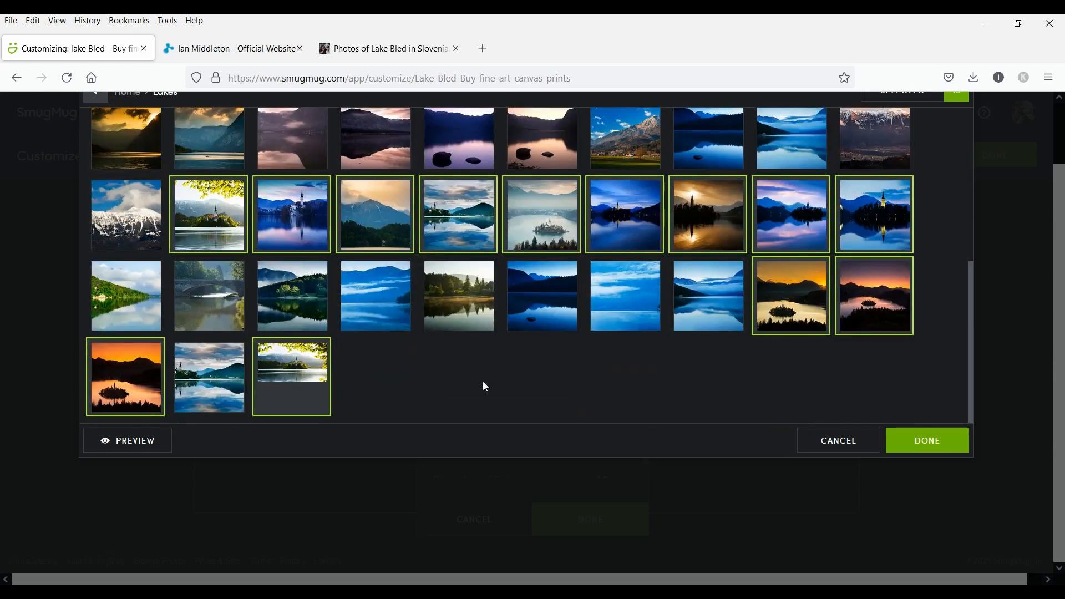
left_click(318, 368)
Add the two adjacent snowy mountain photos to the selection and confirm the chosen photos.
scroll(516, 342, "up", 3)
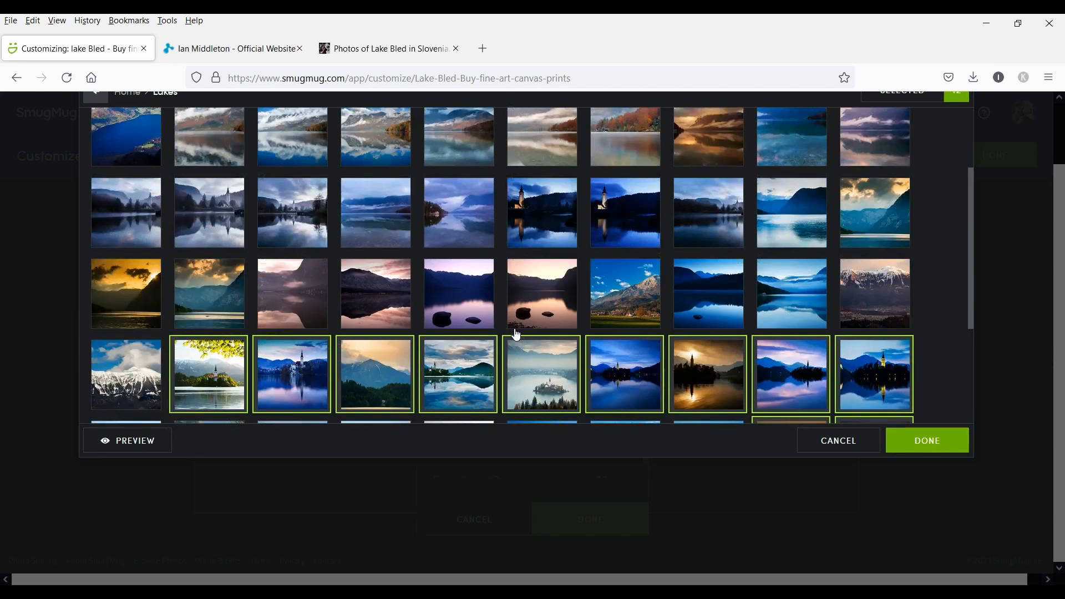
left_click(144, 391)
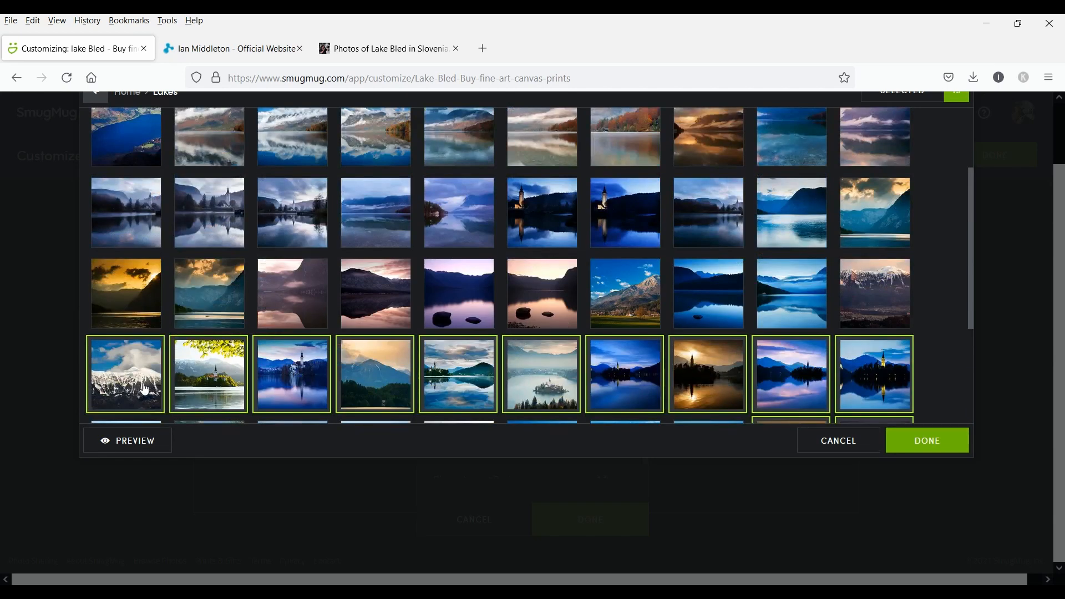
left_click(872, 294)
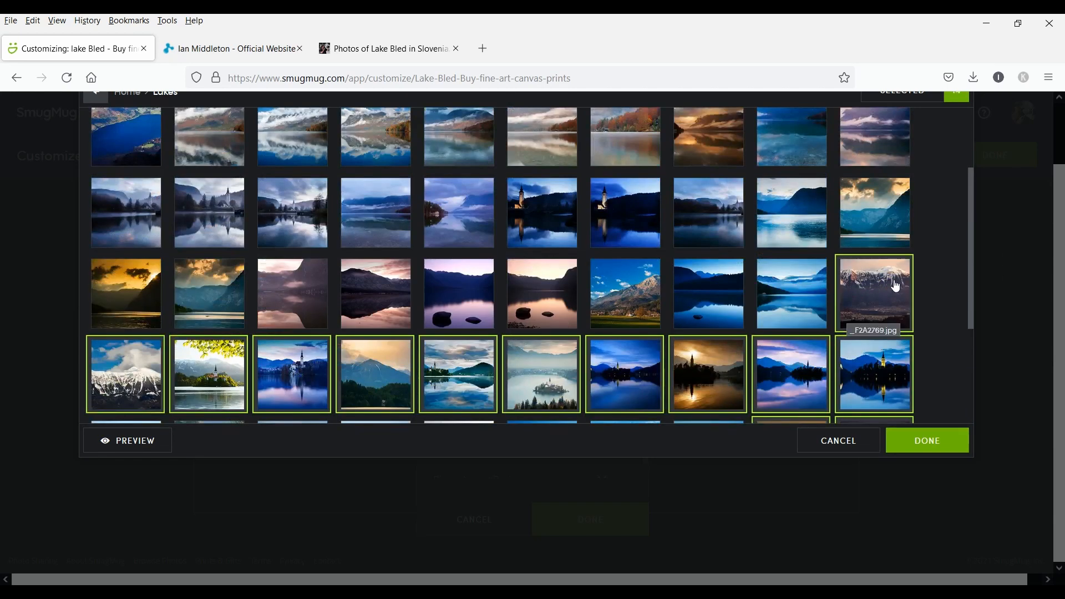
left_click(935, 439)
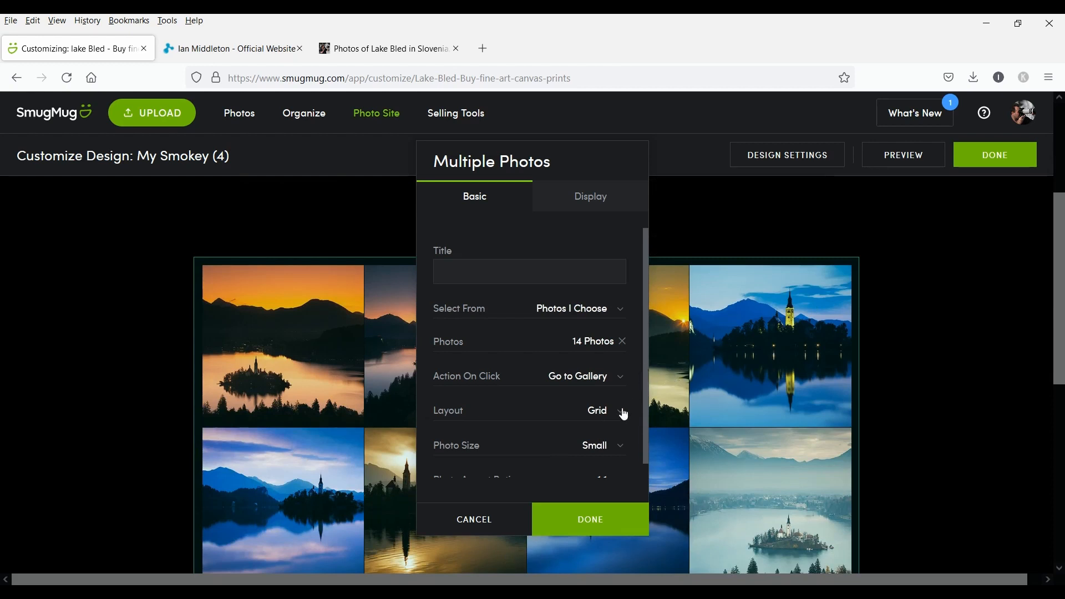
Make clicking a photo in the block open the lightbox.
left_click(622, 383)
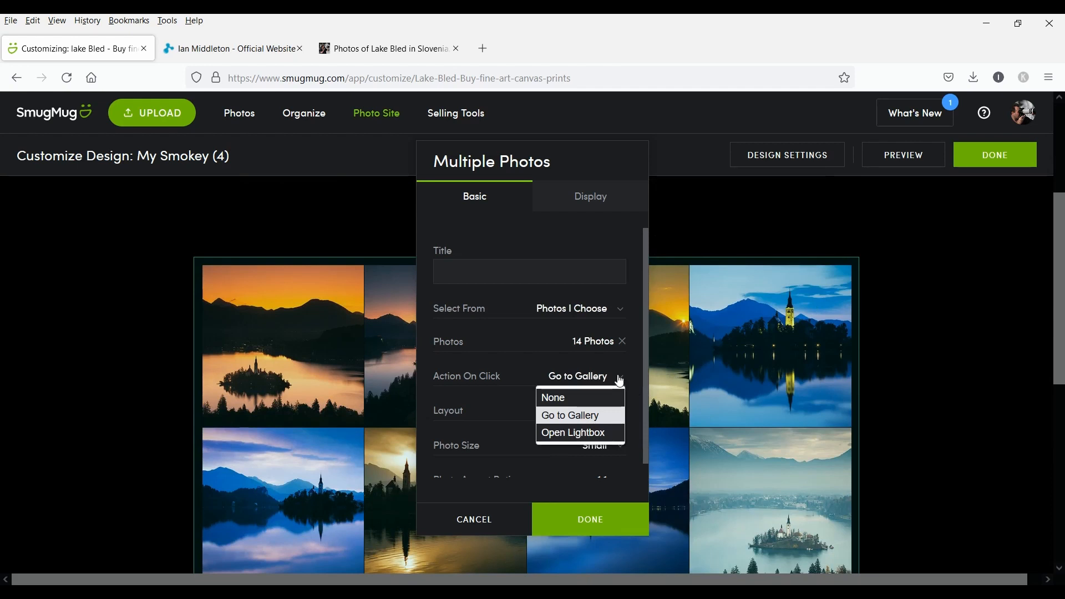
left_click(574, 432)
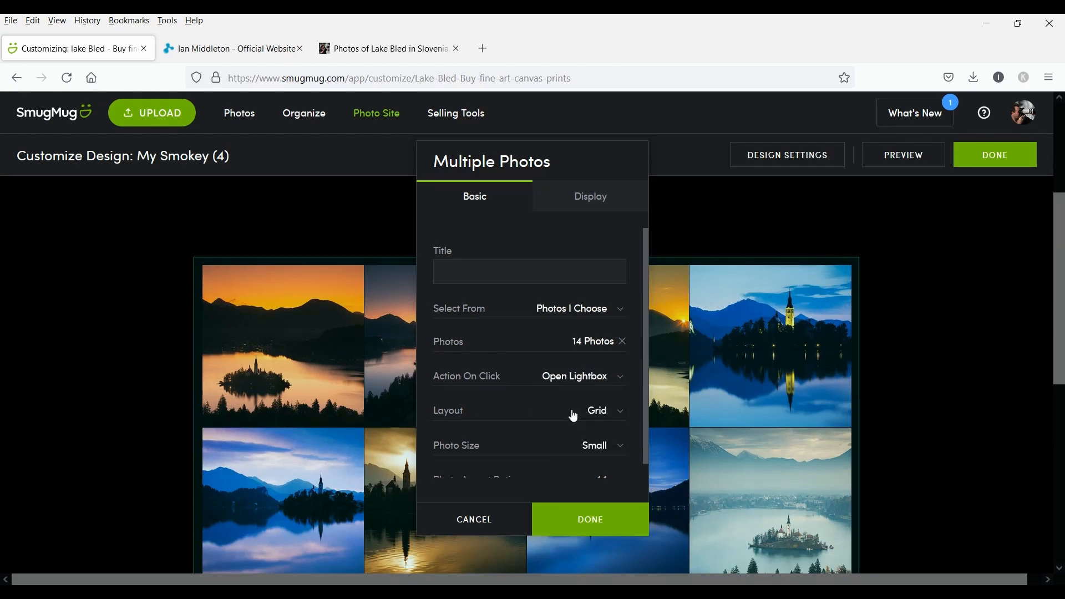
Try the Vertical layout for the photos and move the settings dialog aside to uncover the page.
left_click(623, 412)
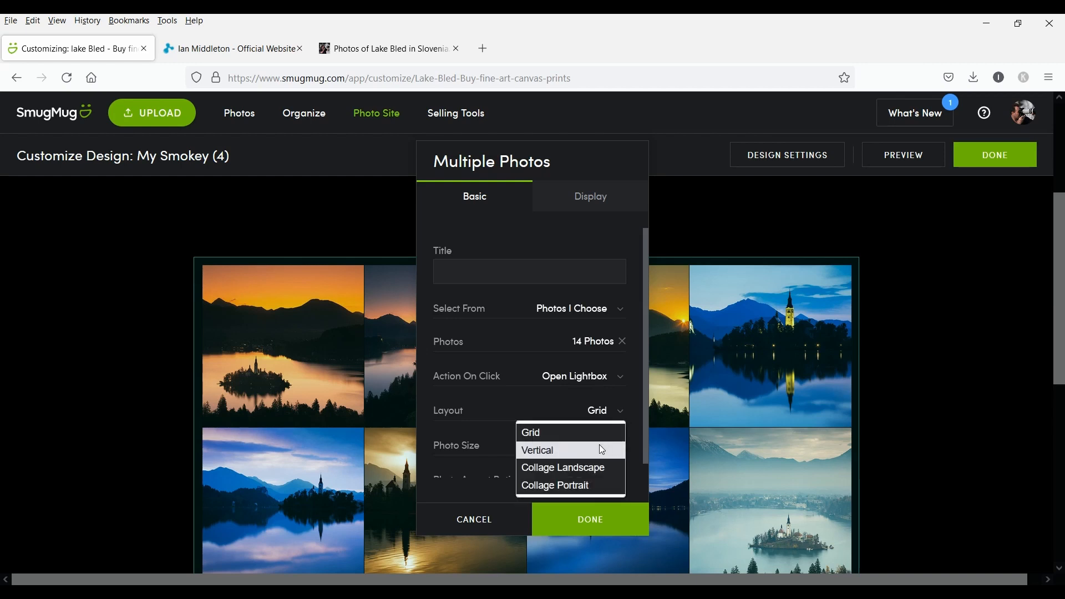
left_click(599, 449)
left_click(621, 416)
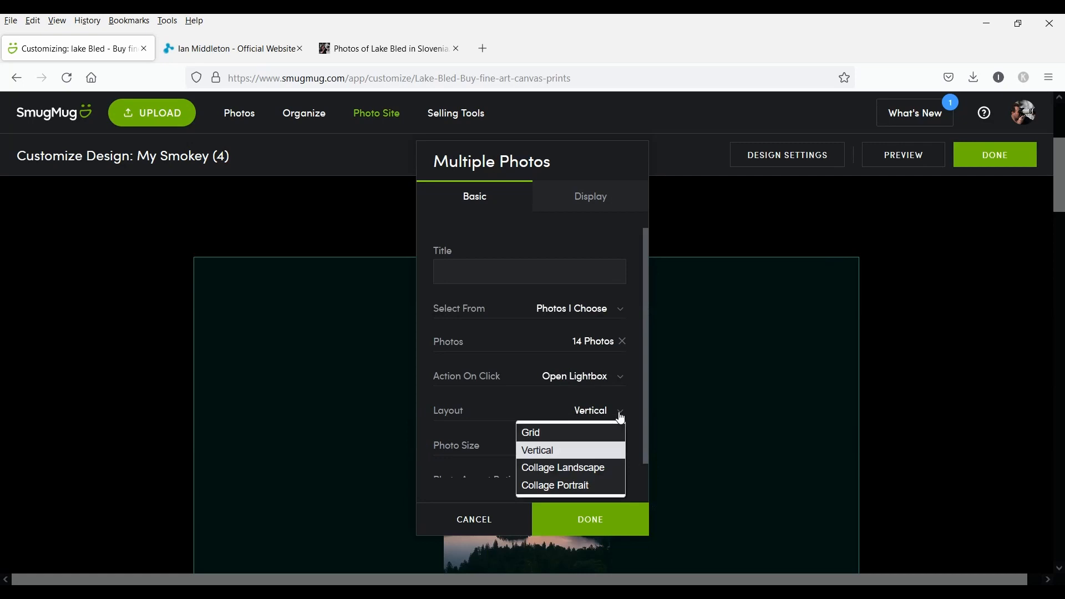
left_click(622, 416)
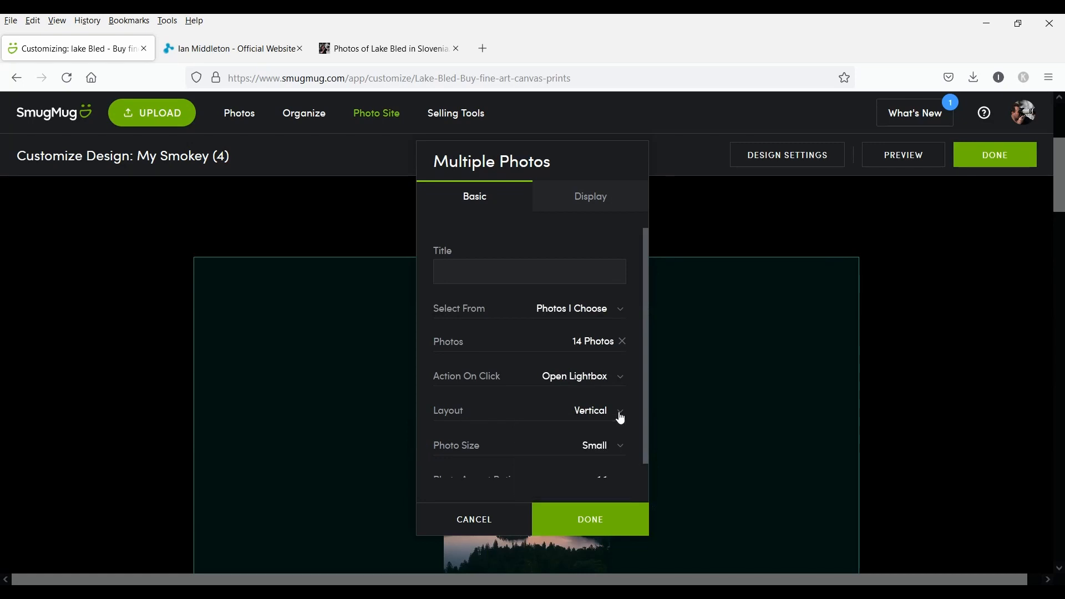
left_click(621, 416)
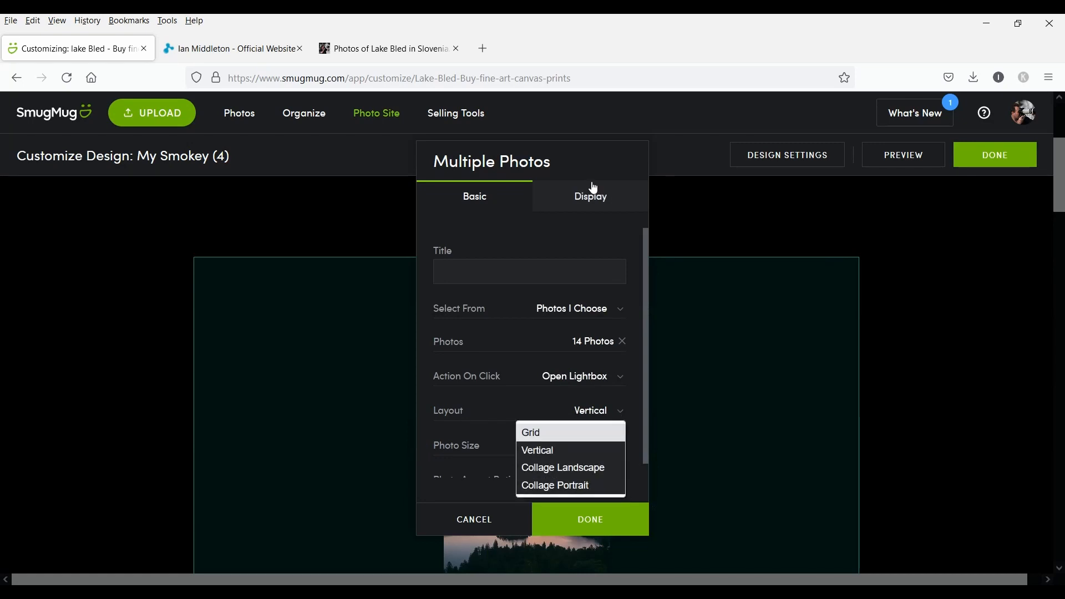
left_click_drag(590, 149, 872, 147)
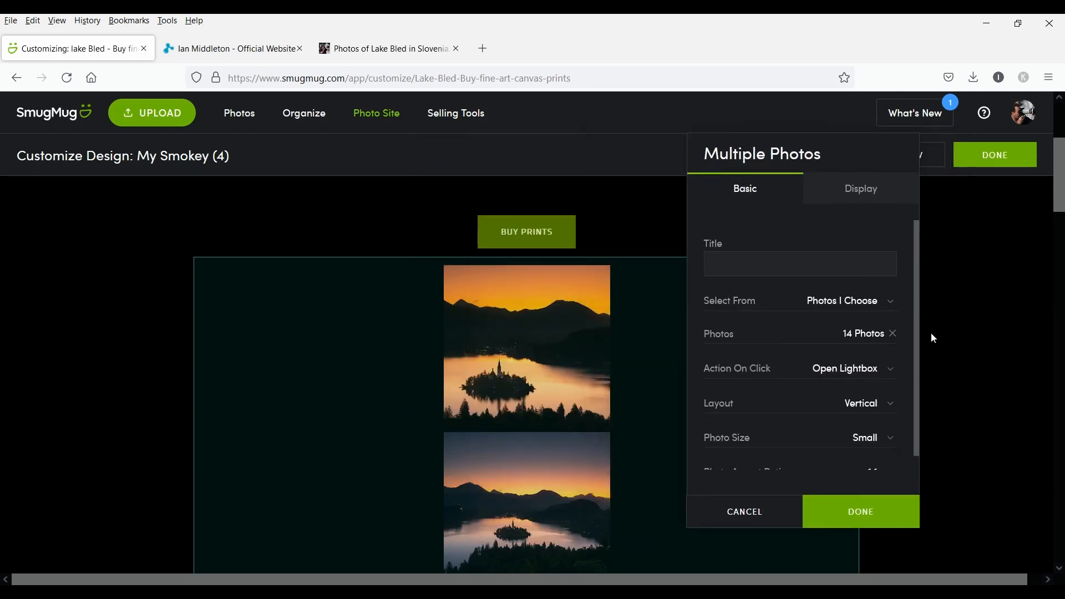
Try the Collage Landscape and Collage Portrait layouts on the photos, and set the layout back to Grid.
left_click(898, 407)
left_click(876, 455)
left_click(893, 409)
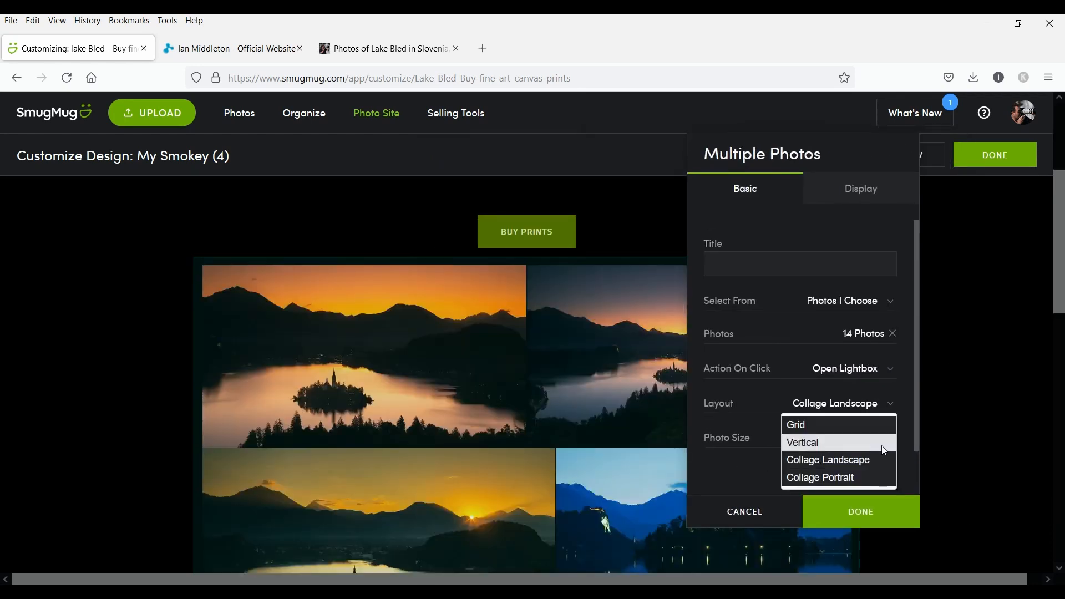
left_click(863, 474)
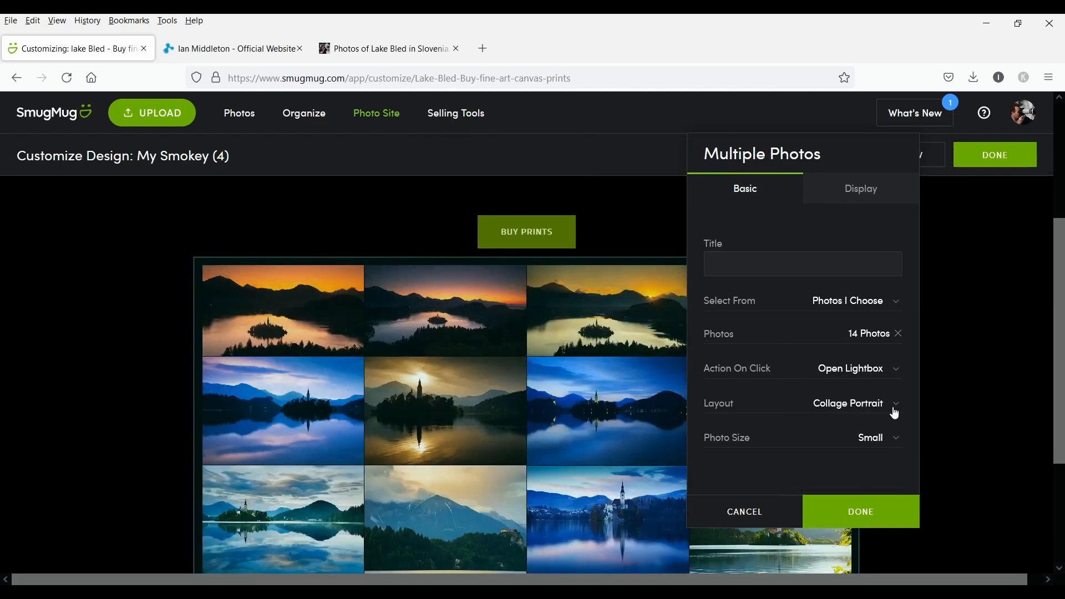
left_click(894, 404)
left_click(854, 424)
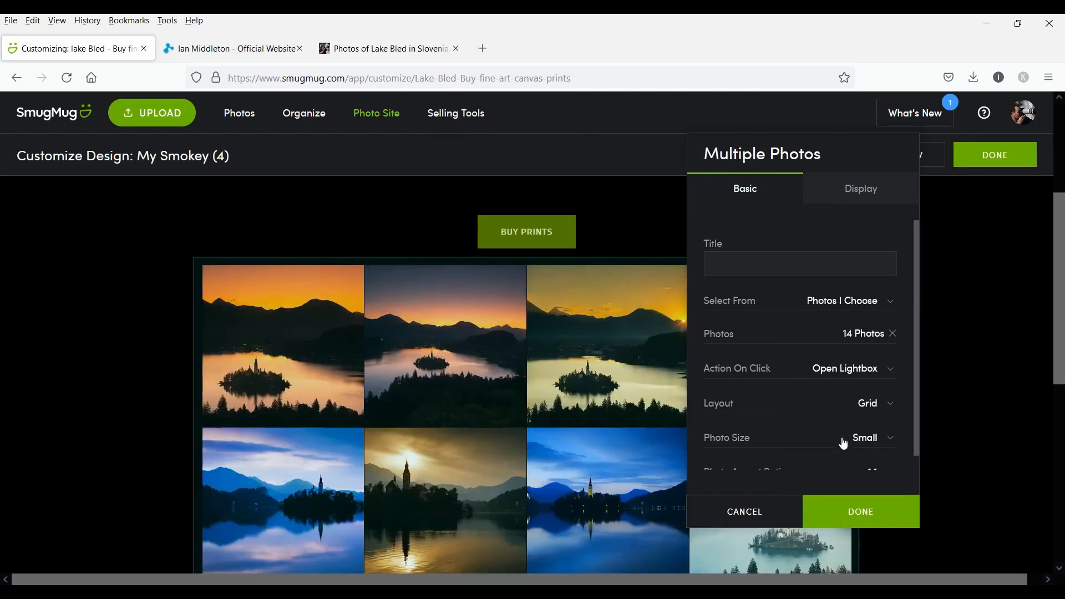
Set the aspect ratio of the photos in the grid to 4:3.
left_click(888, 442)
scroll(888, 442, "down", 1)
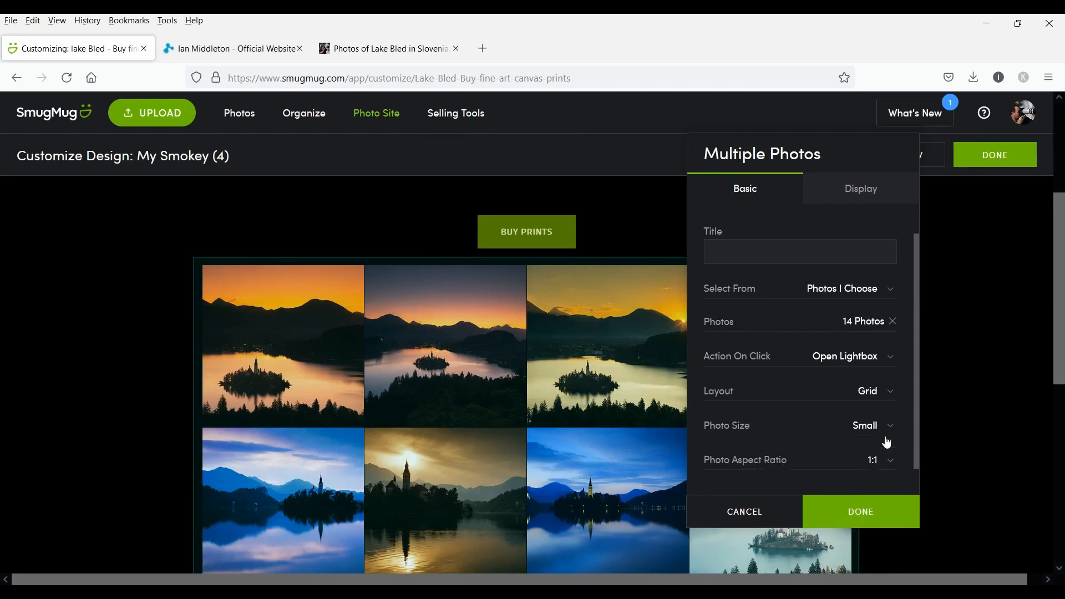
left_click(891, 466)
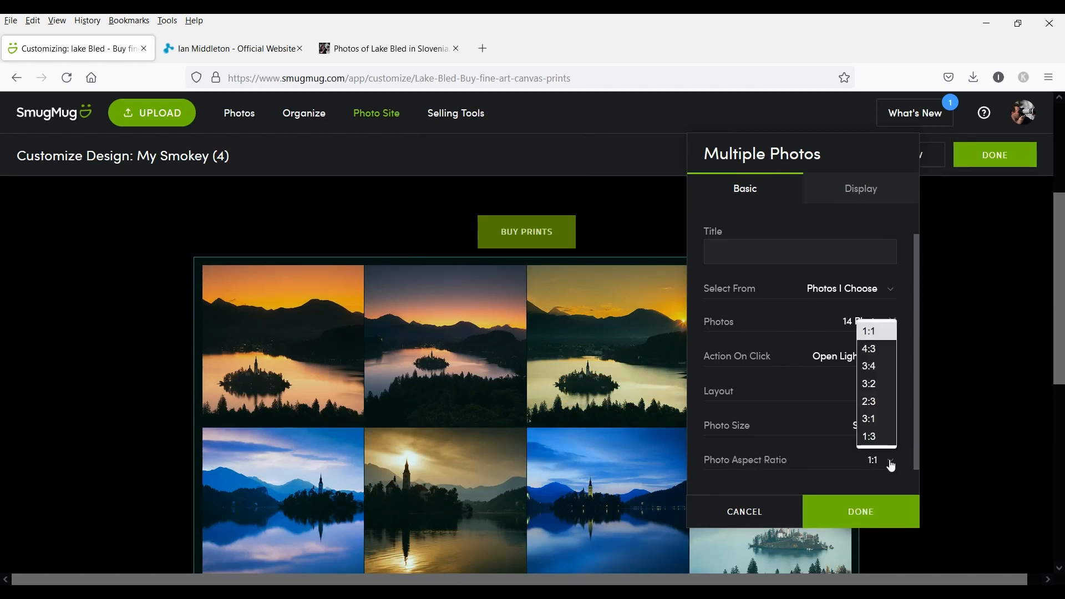
left_click(875, 350)
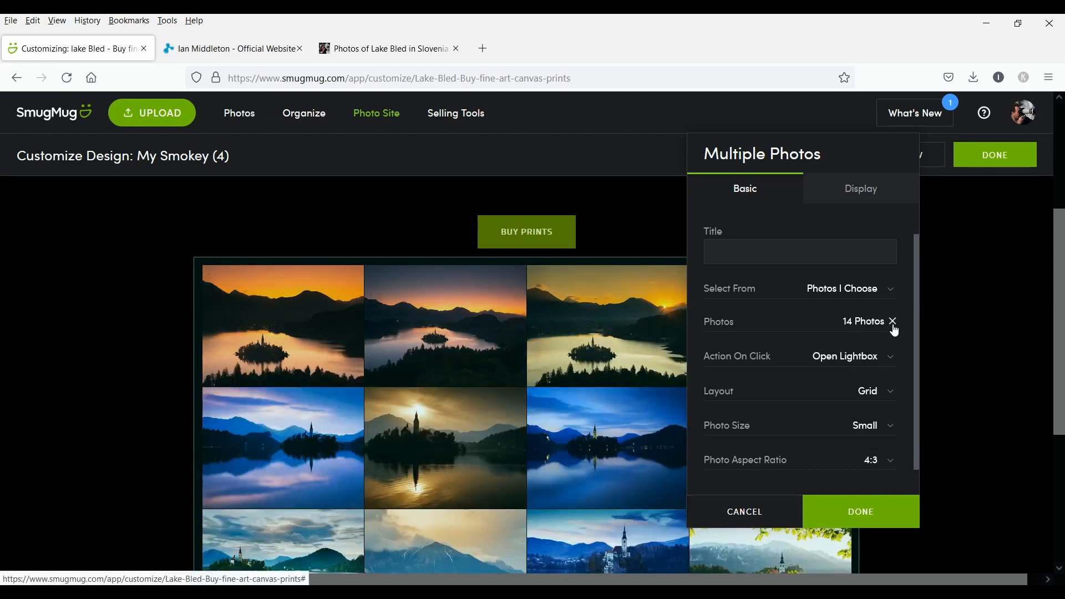
Try the Medium photo size for the grid and set the size to Large.
left_click(890, 393)
left_click(890, 392)
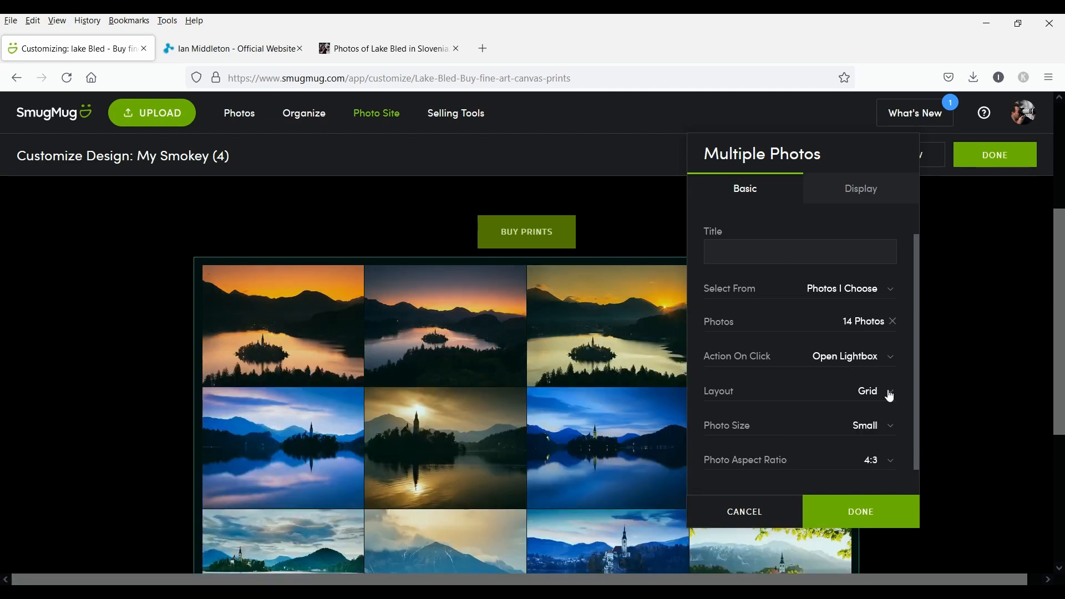
left_click(889, 425)
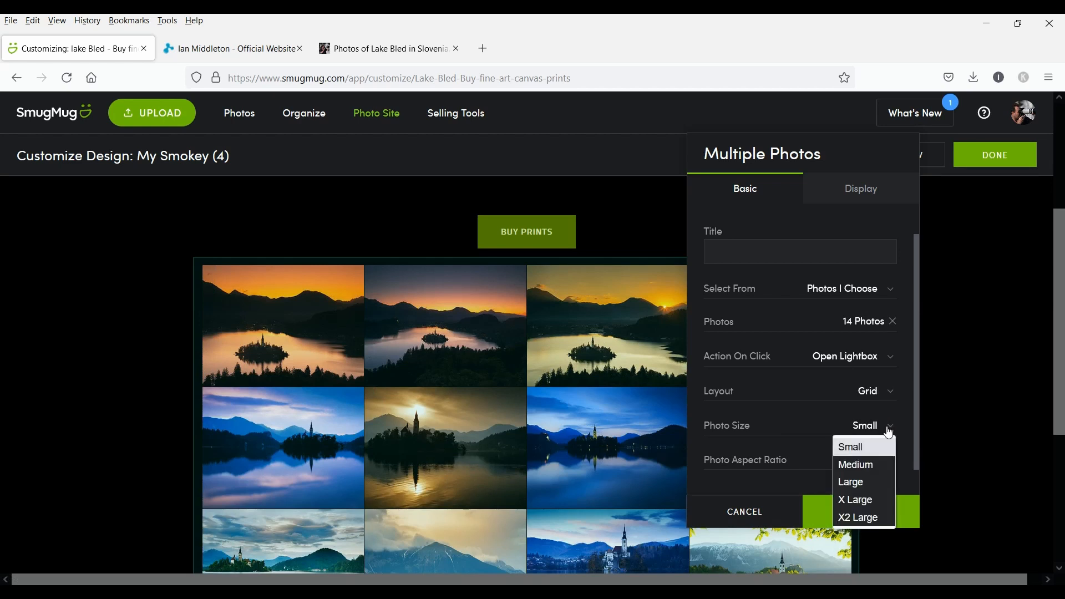
left_click(871, 470)
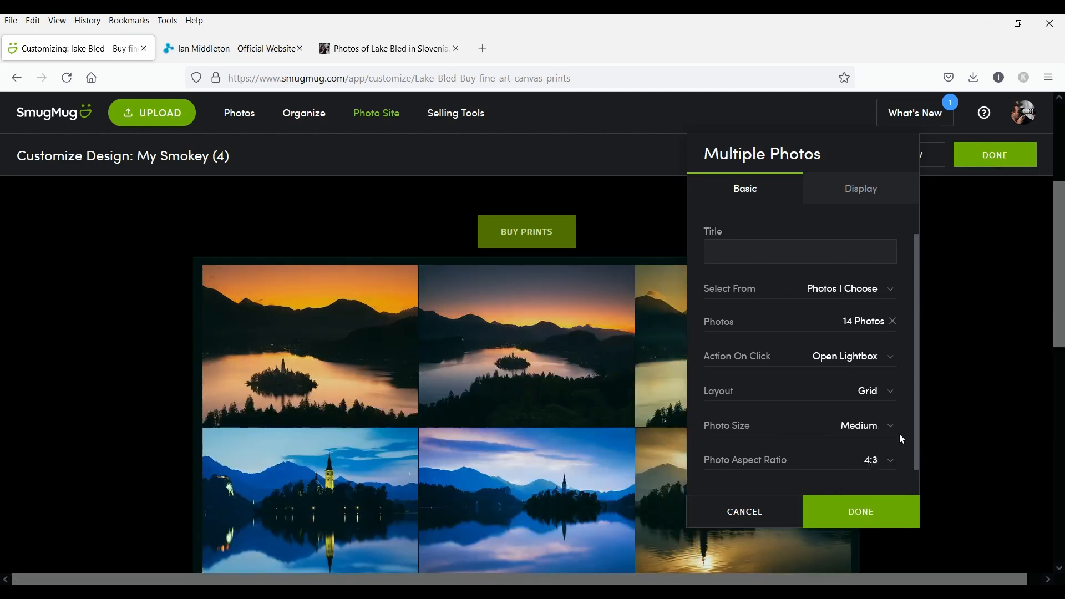
left_click(887, 433)
left_click(867, 478)
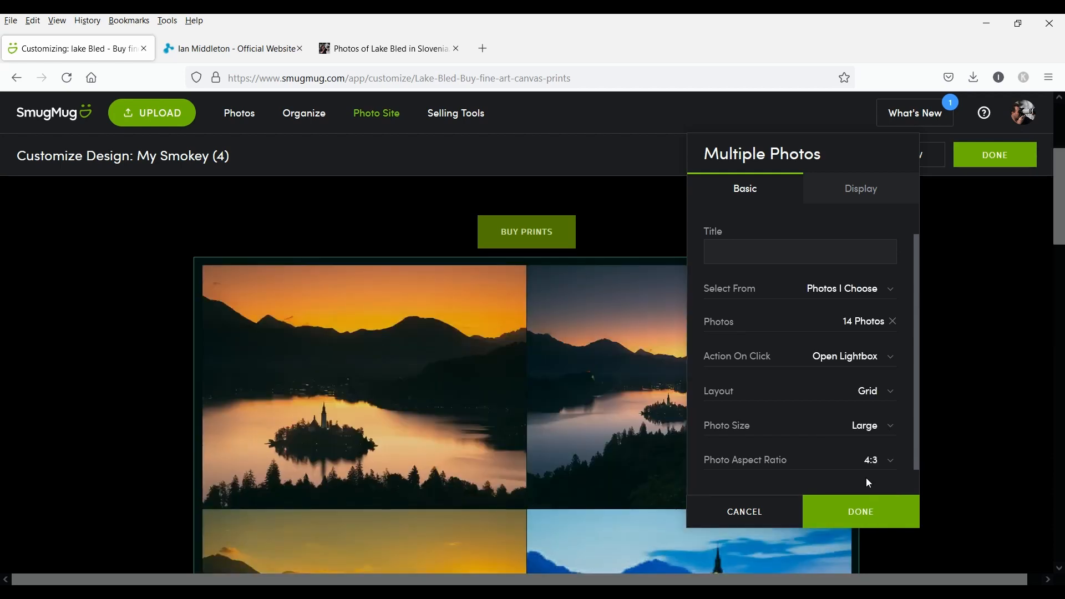
Set the spacing between the photos to 12px in the display settings.
left_click(859, 191)
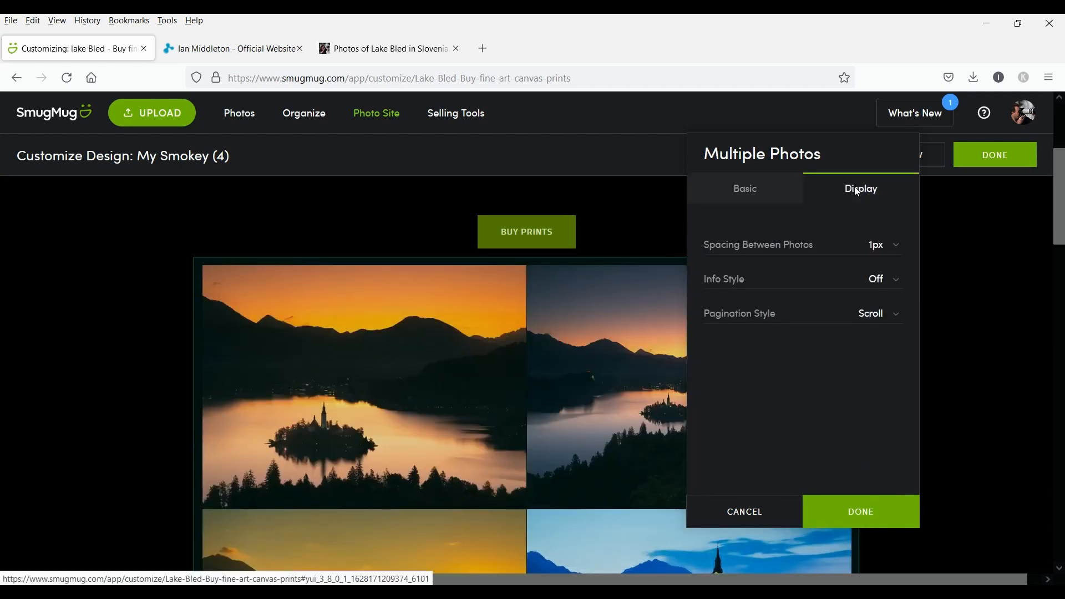
left_click(897, 247)
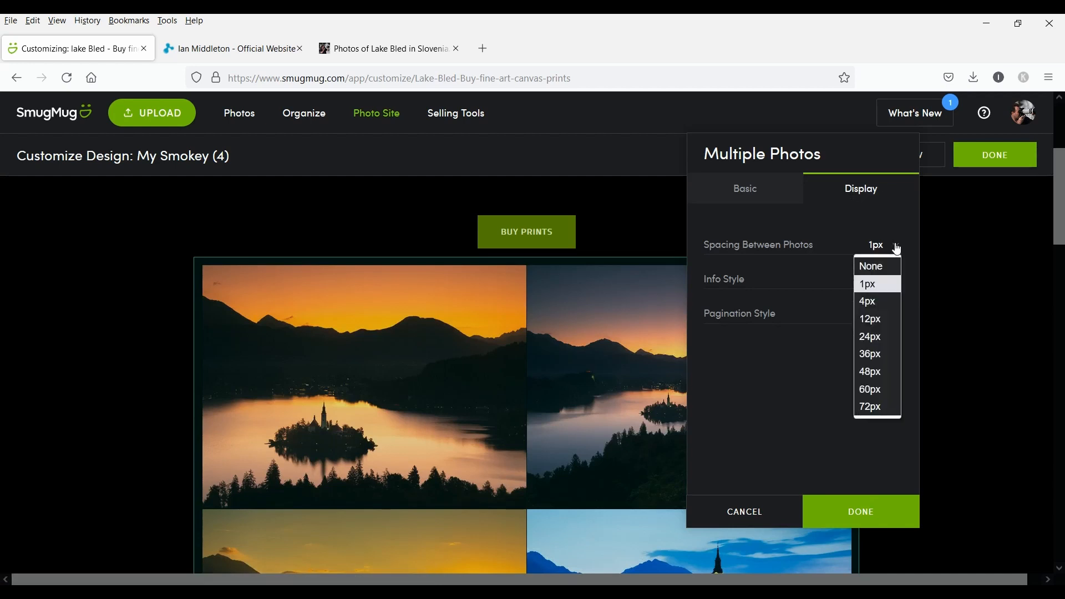
left_click(870, 320)
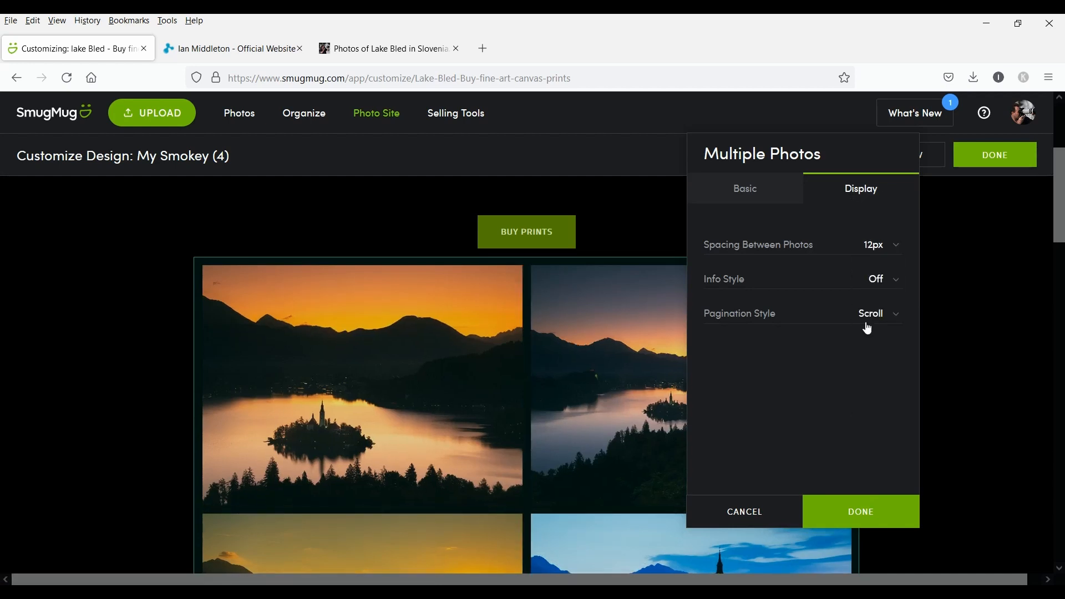
Try the Under info style for the photos and review the captions in the grid.
left_click(894, 284)
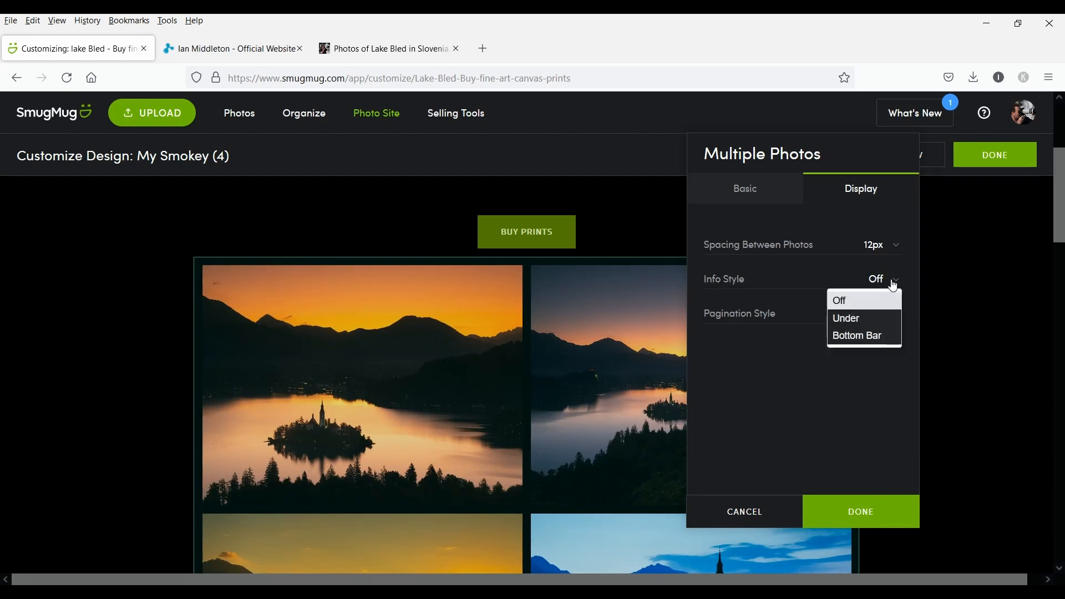
left_click(882, 320)
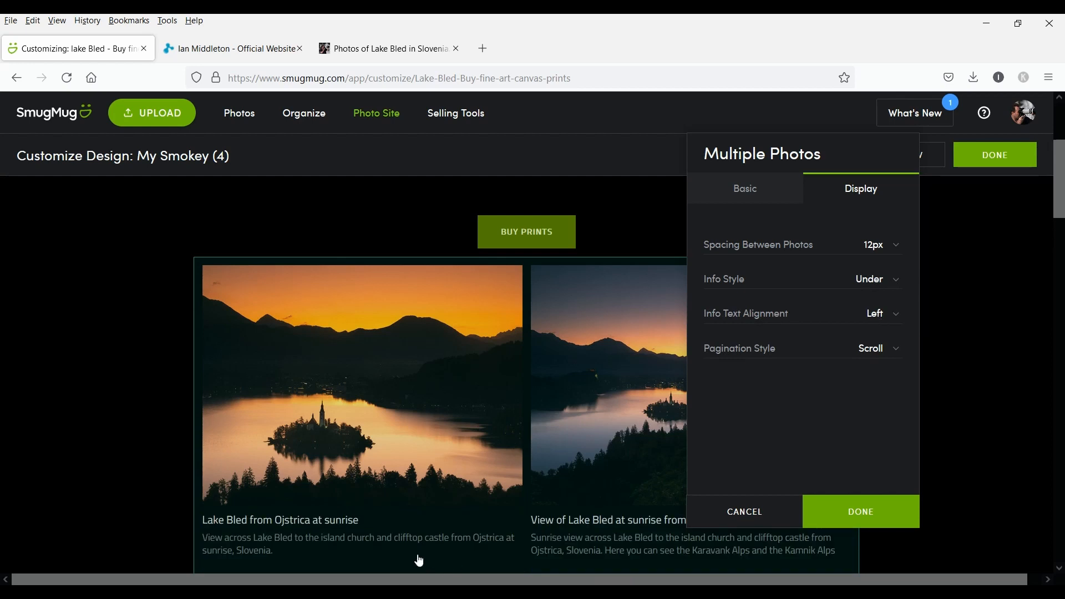
scroll(624, 530, "down", 4)
scroll(626, 530, "down", 4)
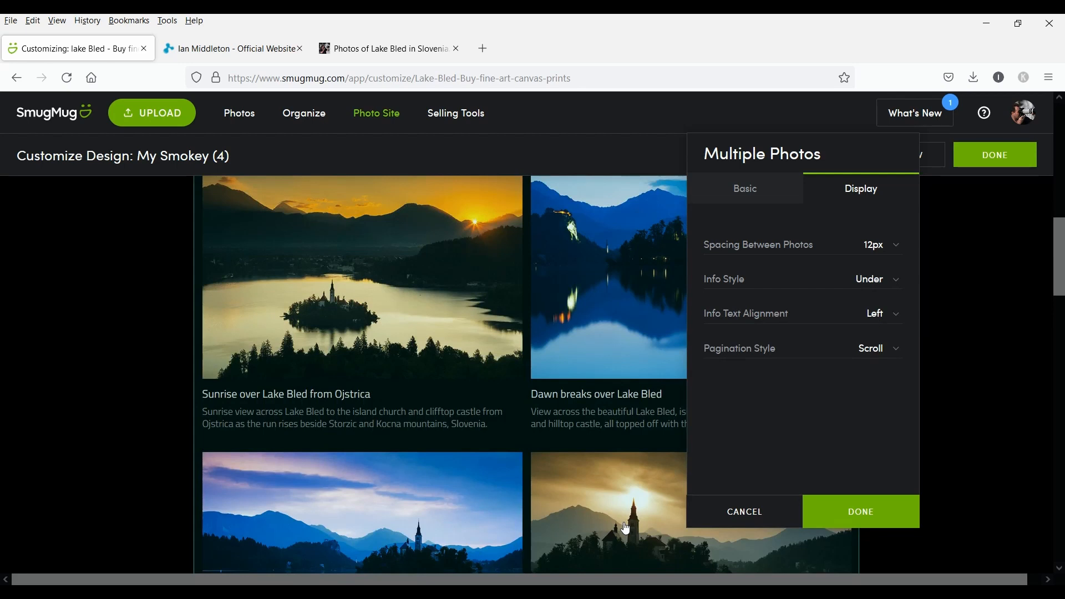
scroll(626, 530, "up", 5)
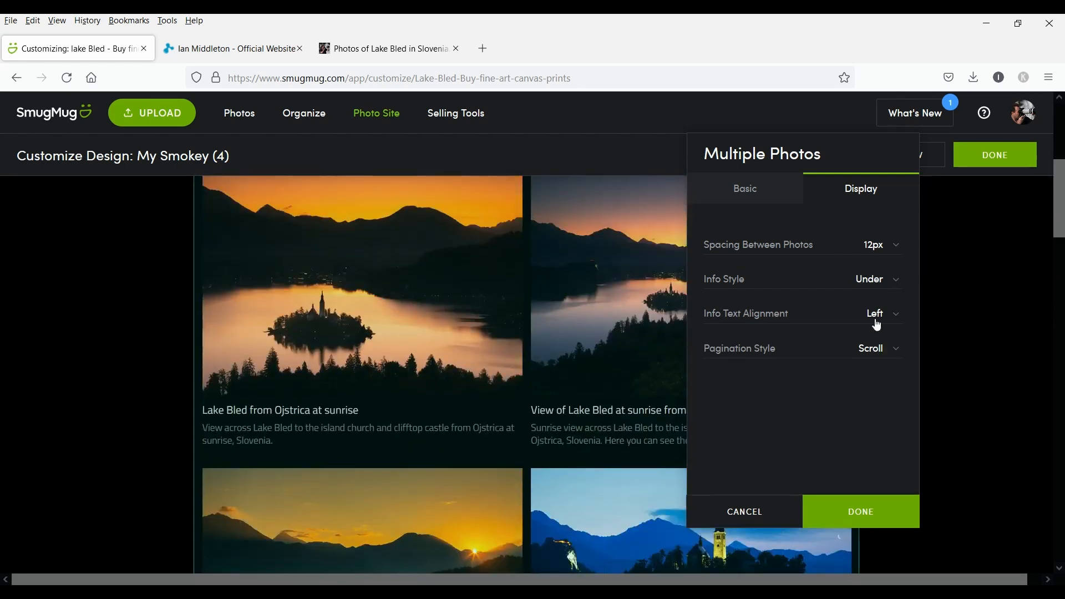
Try the Center info text alignment for the captions and check the pagination style options.
left_click(895, 318)
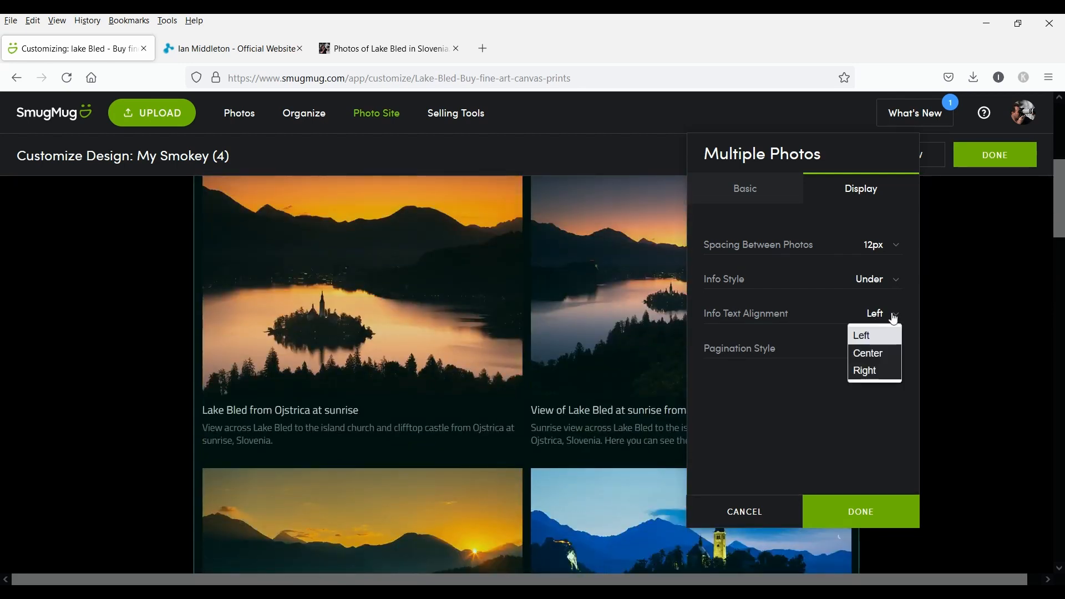
left_click(886, 351)
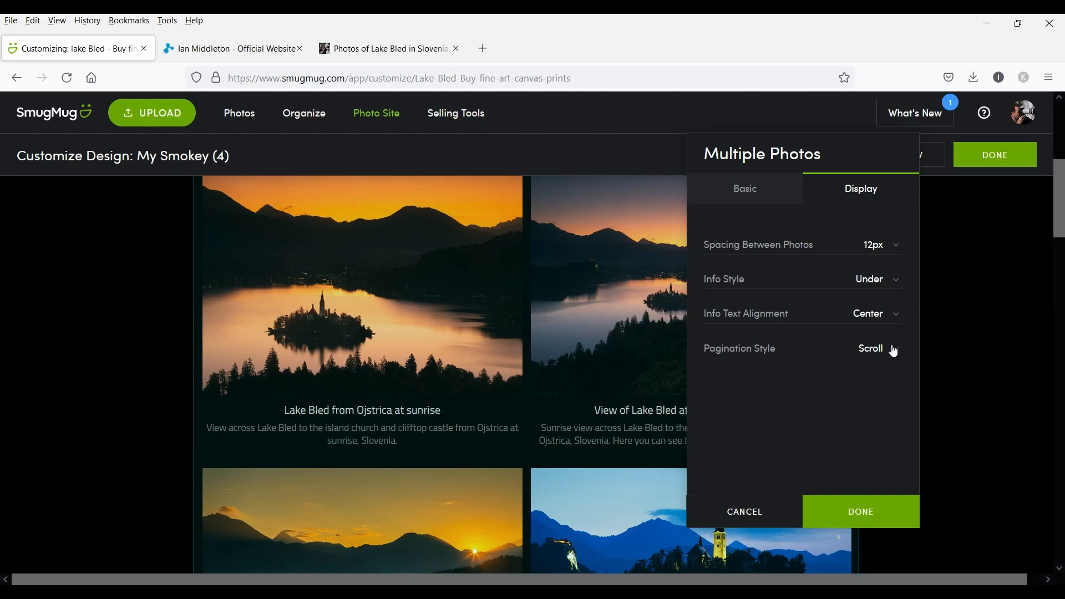
left_click(893, 350)
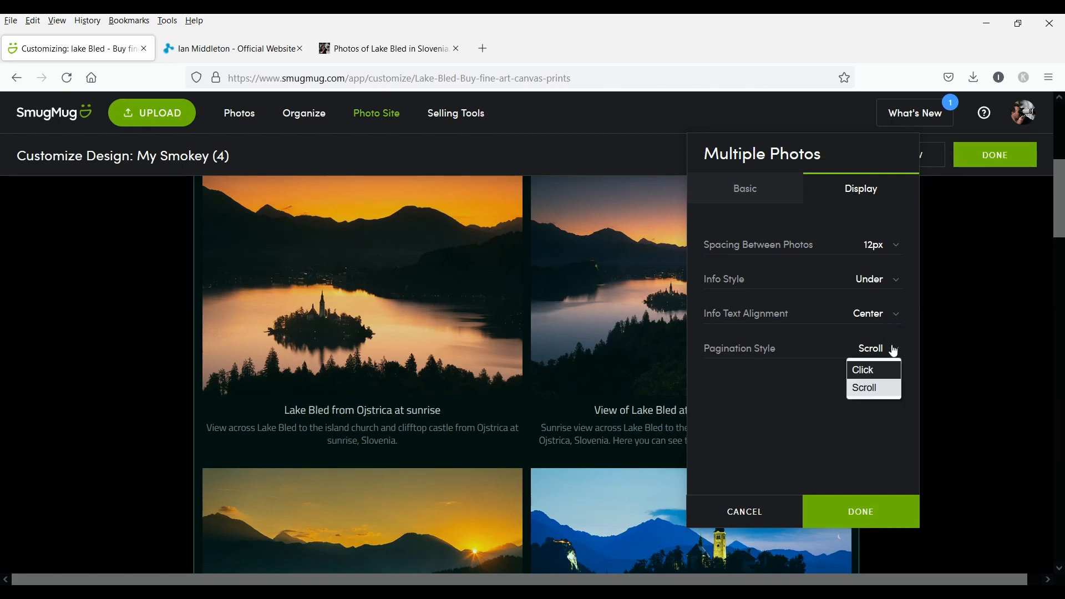
left_click(894, 351)
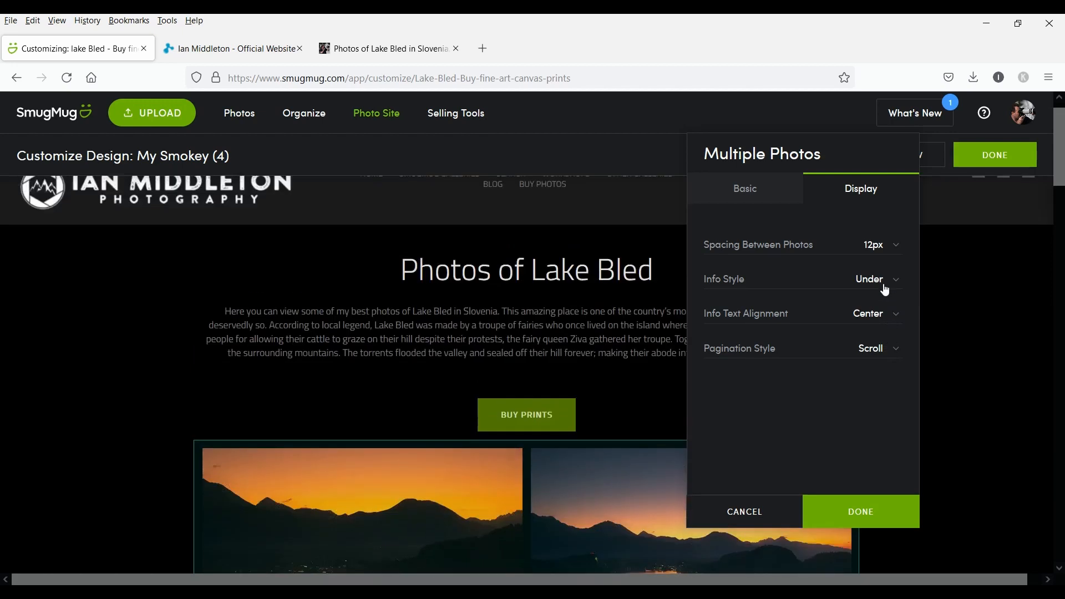
Set the photos' info style to Off and confirm the photo block settings.
left_click(891, 281)
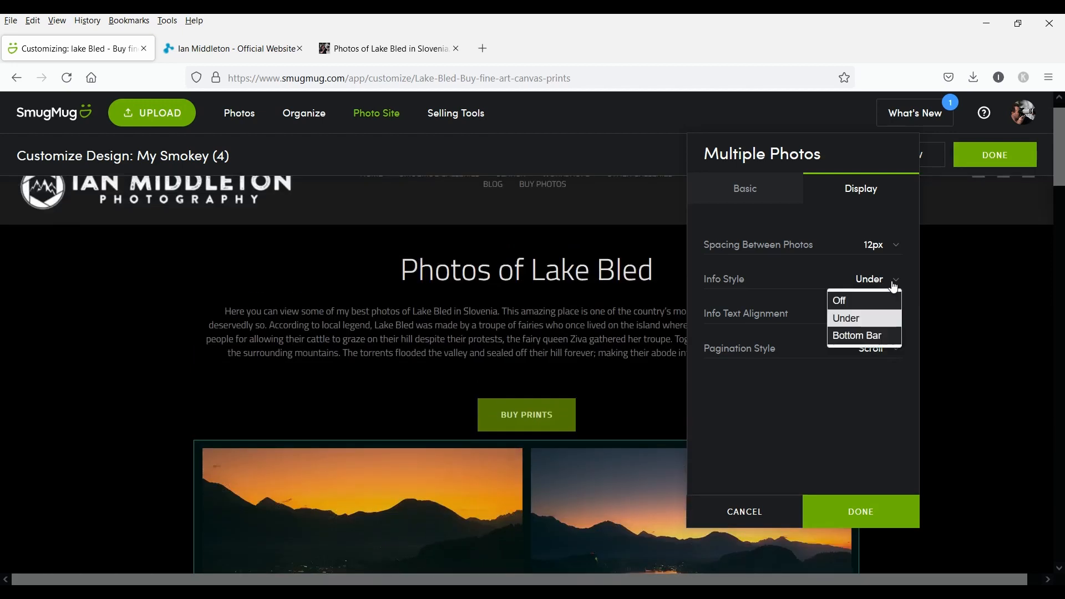
left_click(886, 298)
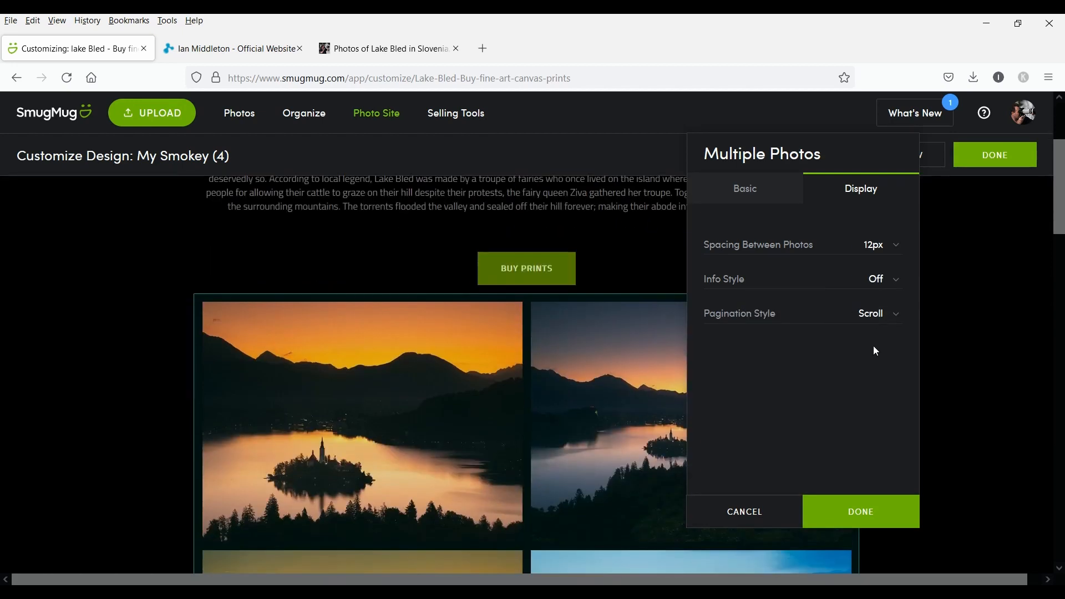
left_click(861, 512)
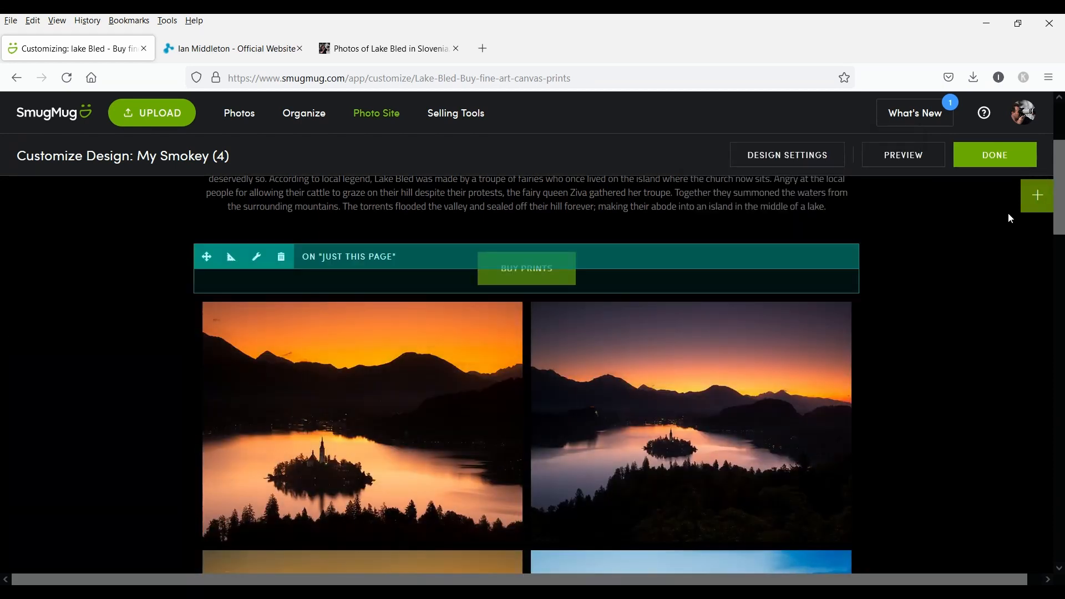
Try the Stretchy layout for just this page, set it back to Fixed with a width of 1200 px, and review the page.
left_click(1037, 196)
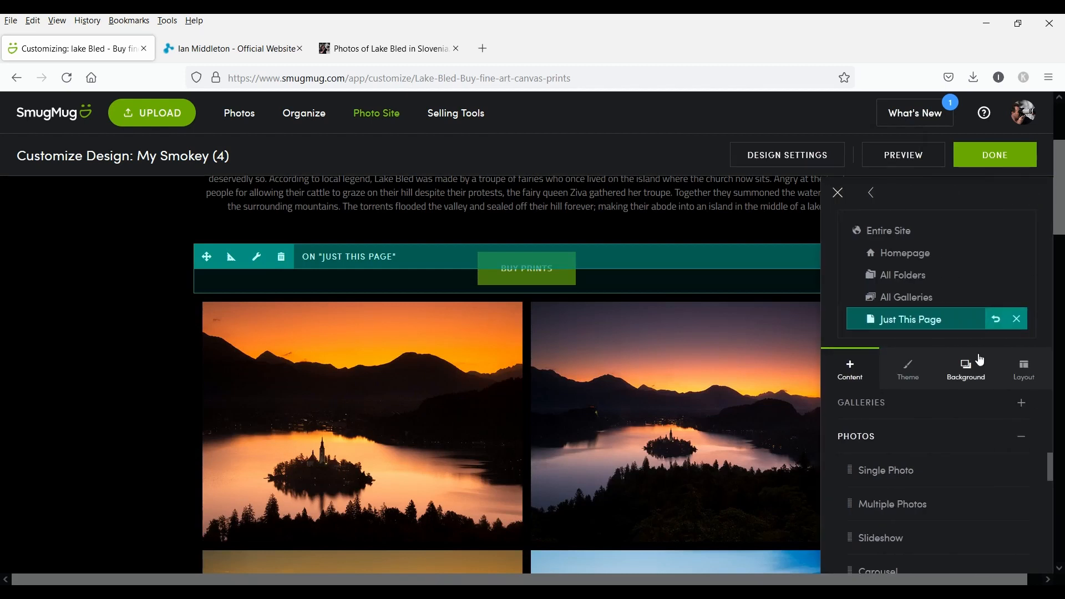
left_click(1024, 369)
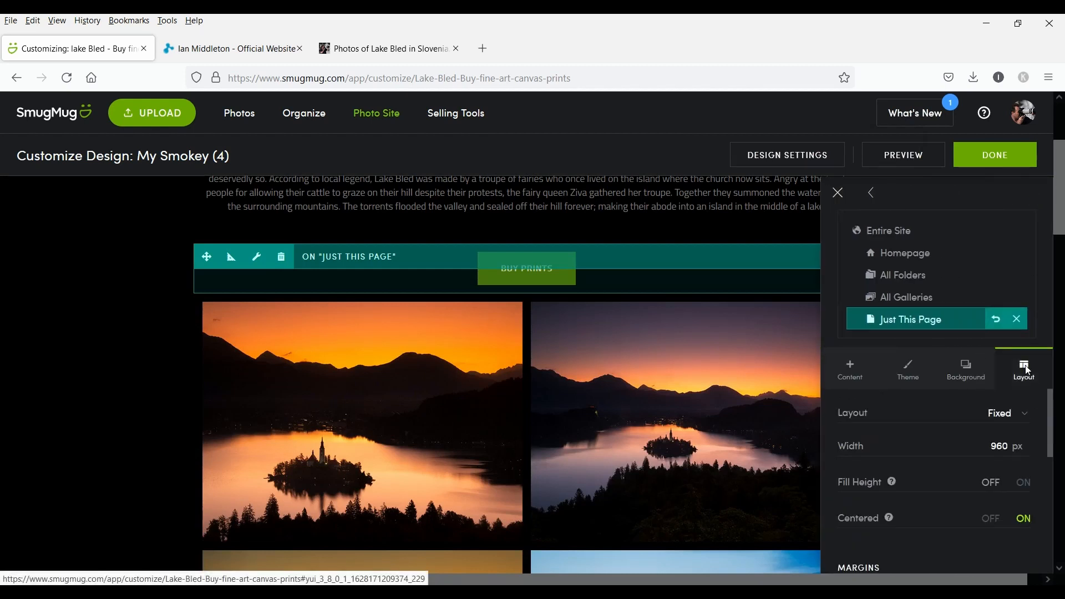
left_click(1021, 420)
left_click(1007, 434)
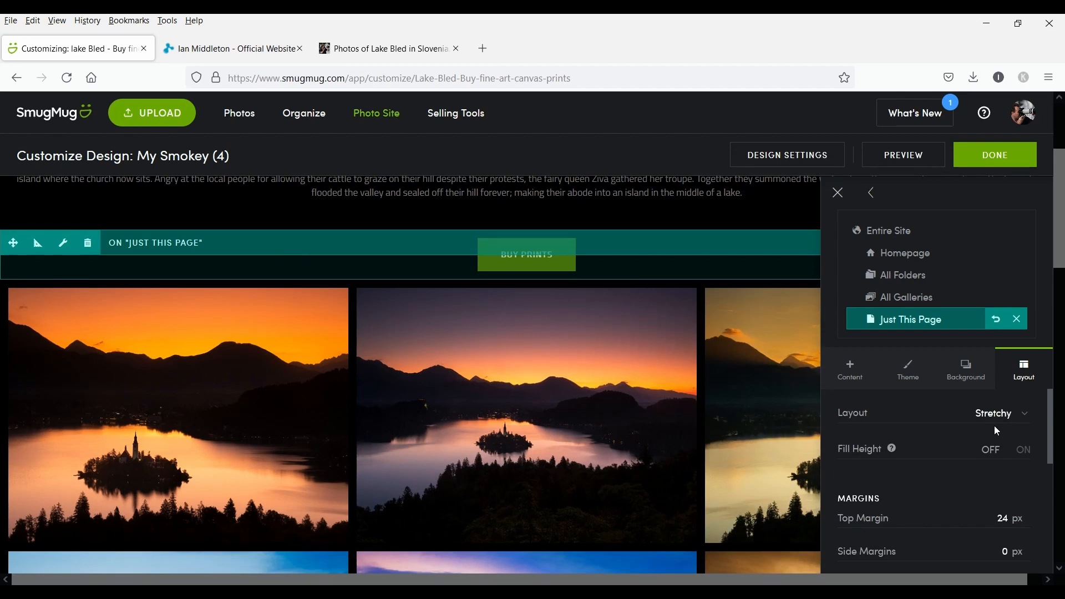
left_click(1003, 425)
left_click(1014, 451)
double_click(1007, 450)
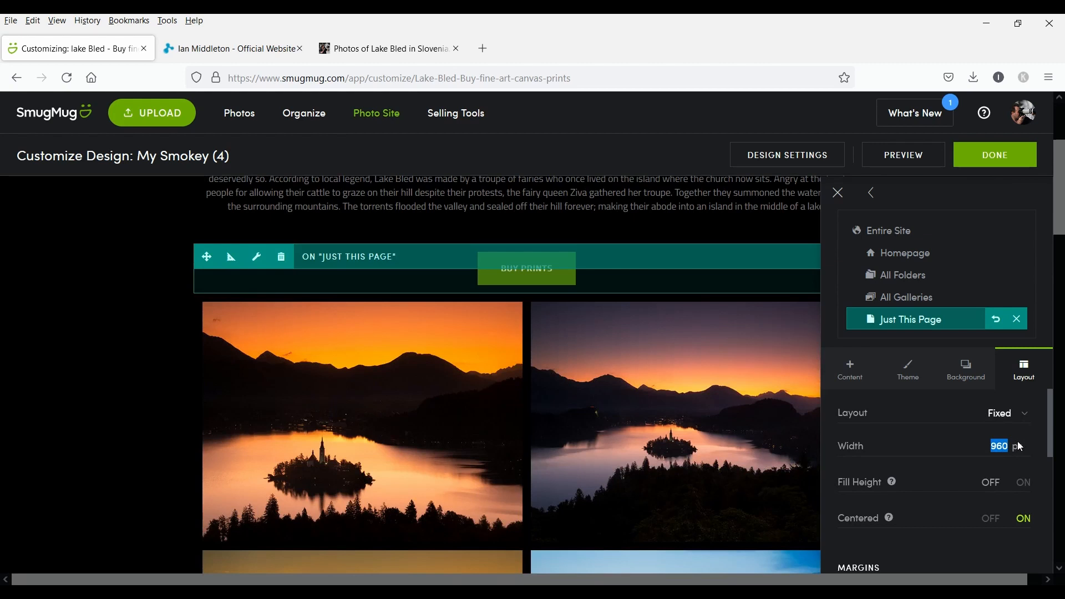
type("1200")
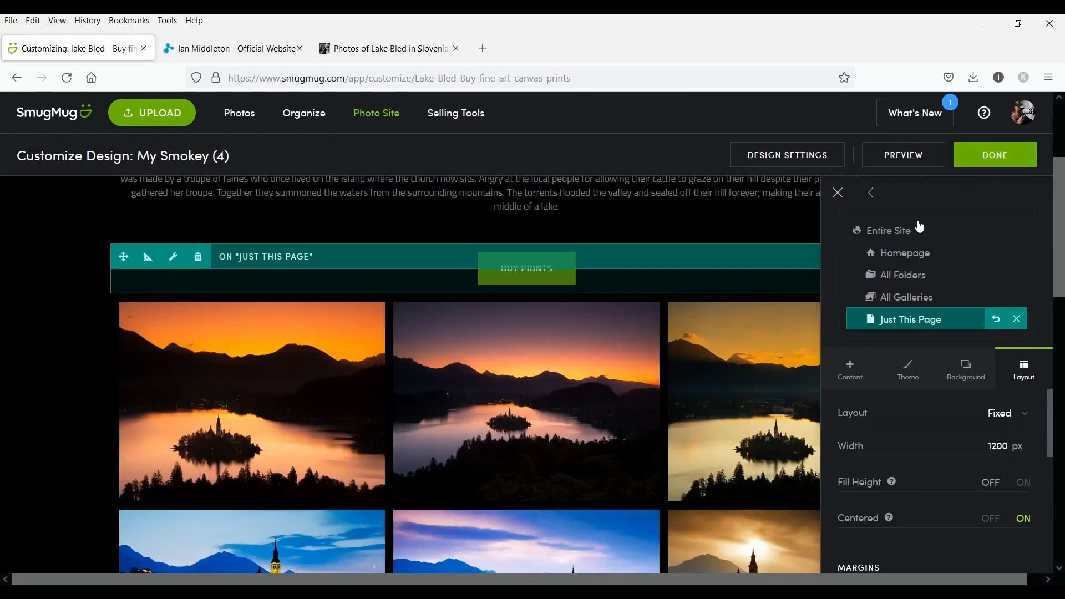
scroll(974, 372, "down", 15)
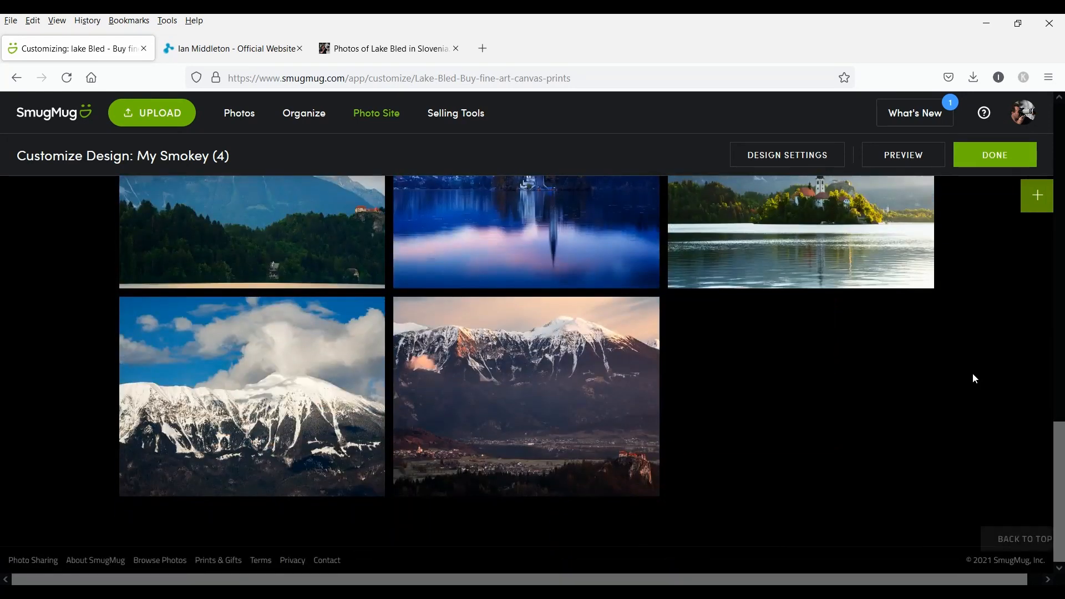
scroll(973, 374, "up", 15)
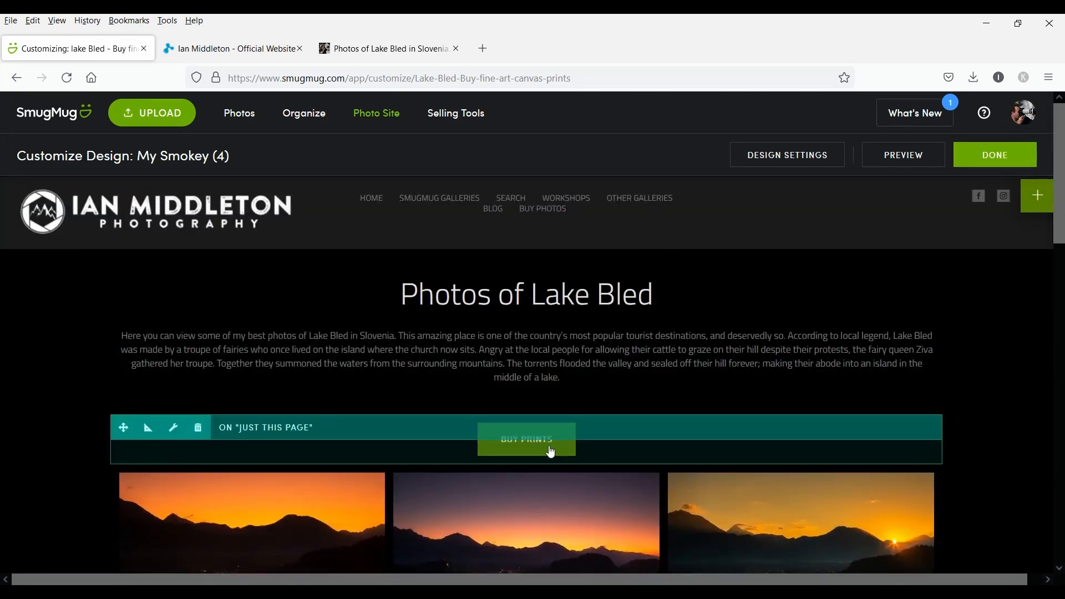
Open the Buy prints button's settings, look through the Pixels store's collections for Lake Bled, and return to the SmugMug page editor.
left_click(551, 452)
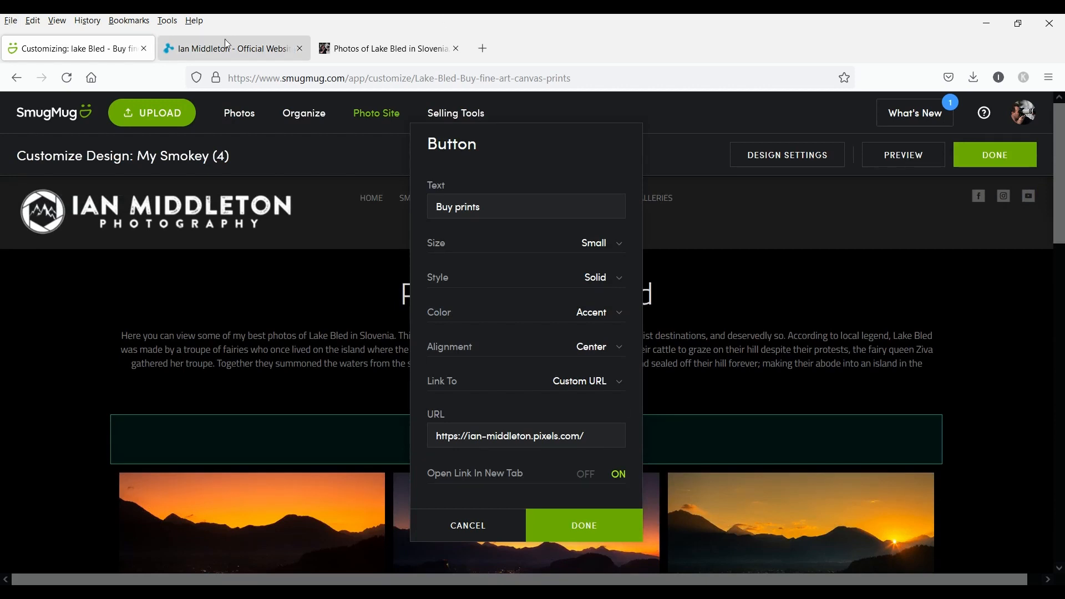
left_click(242, 50)
scroll(921, 333, "down", 5)
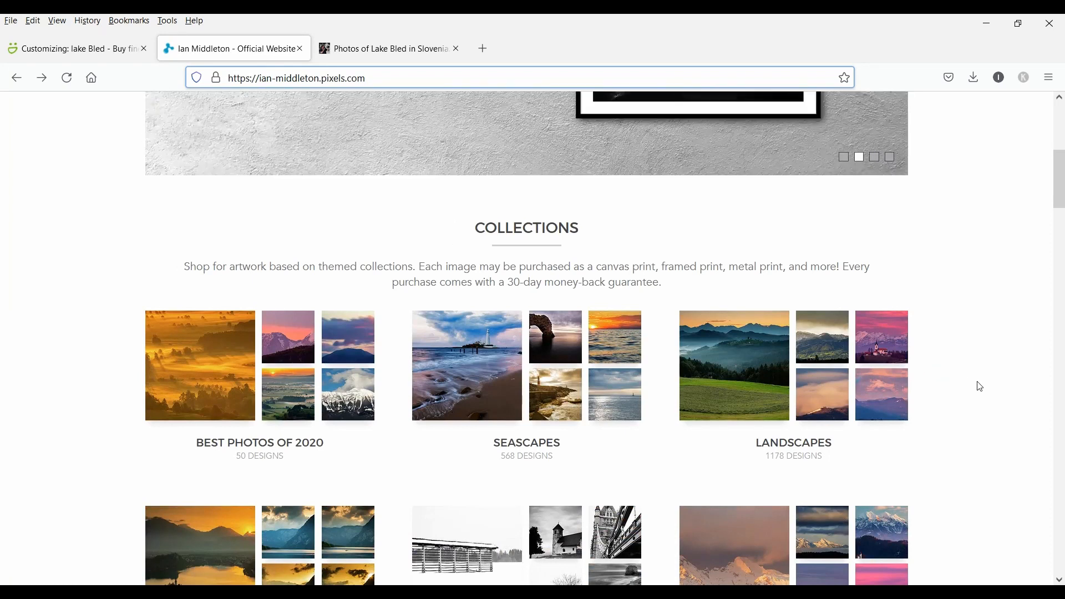
scroll(980, 386, "down", 4)
scroll(980, 387, "down", 3)
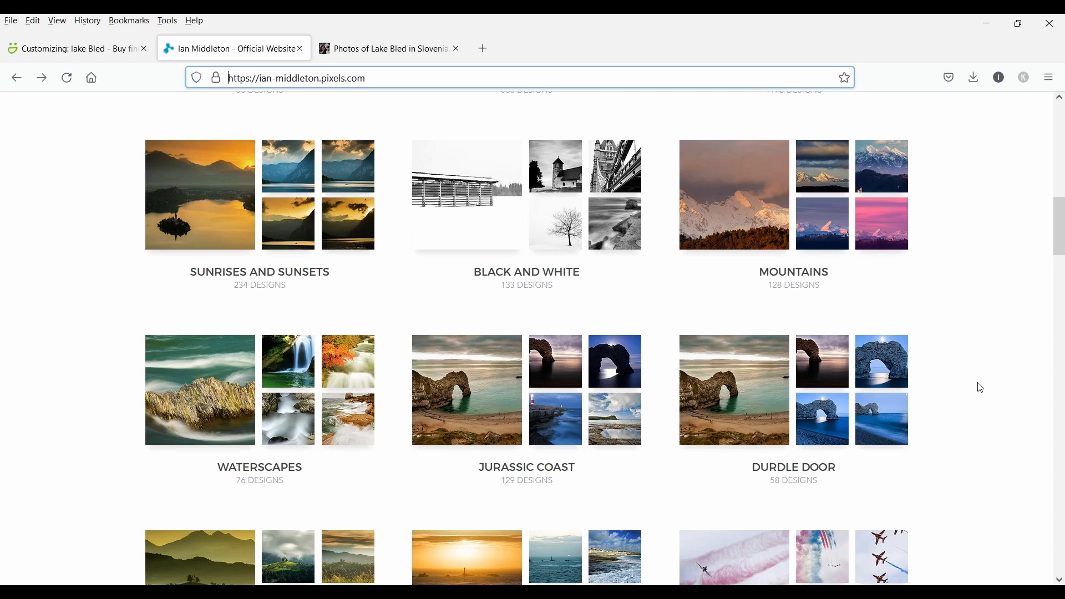
scroll(981, 387, "down", 4)
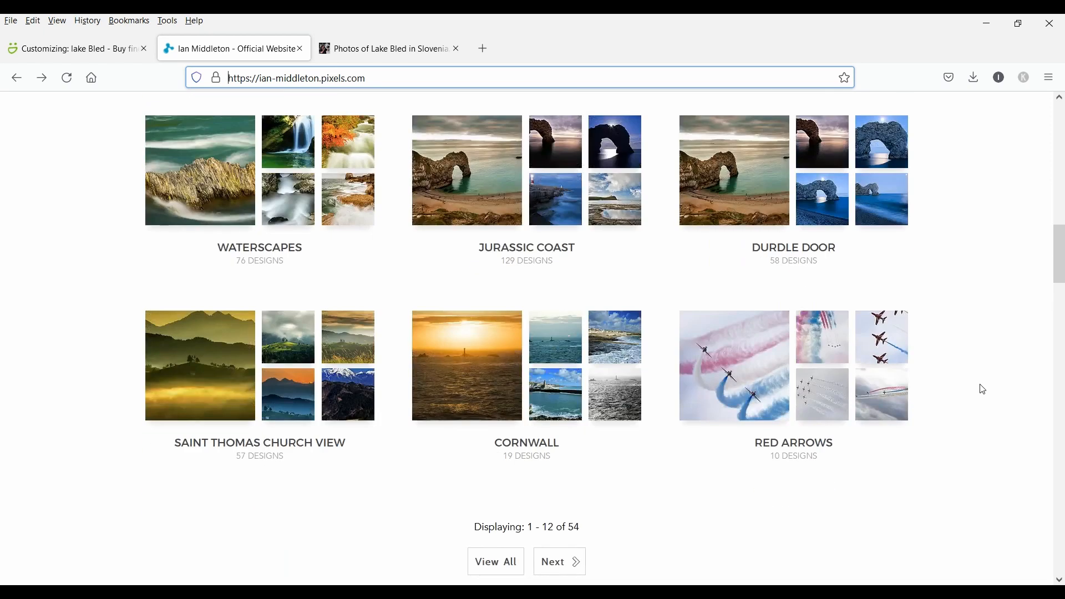
left_click(561, 563)
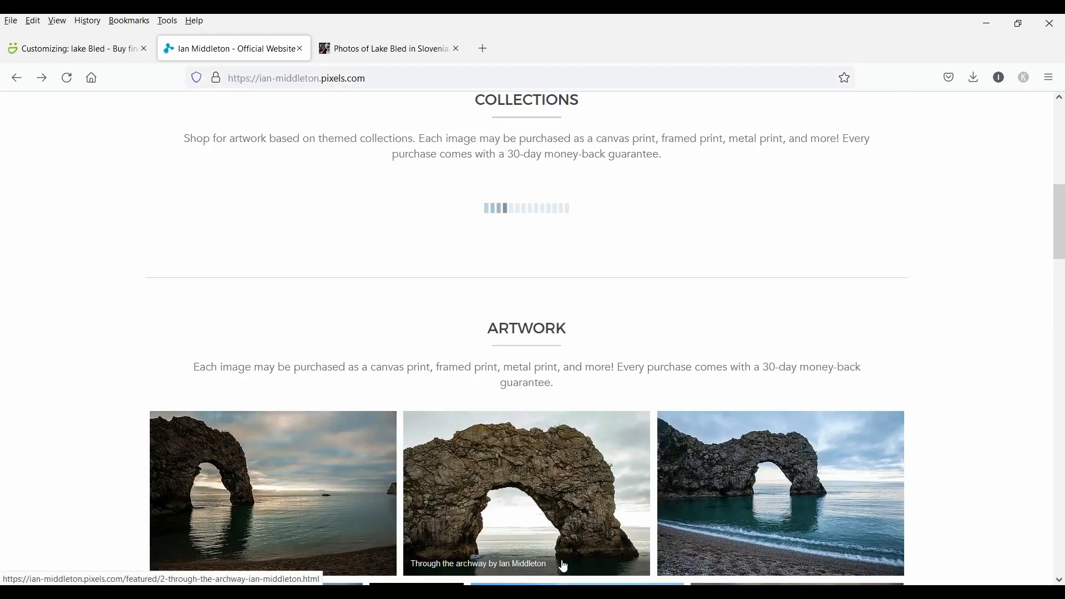
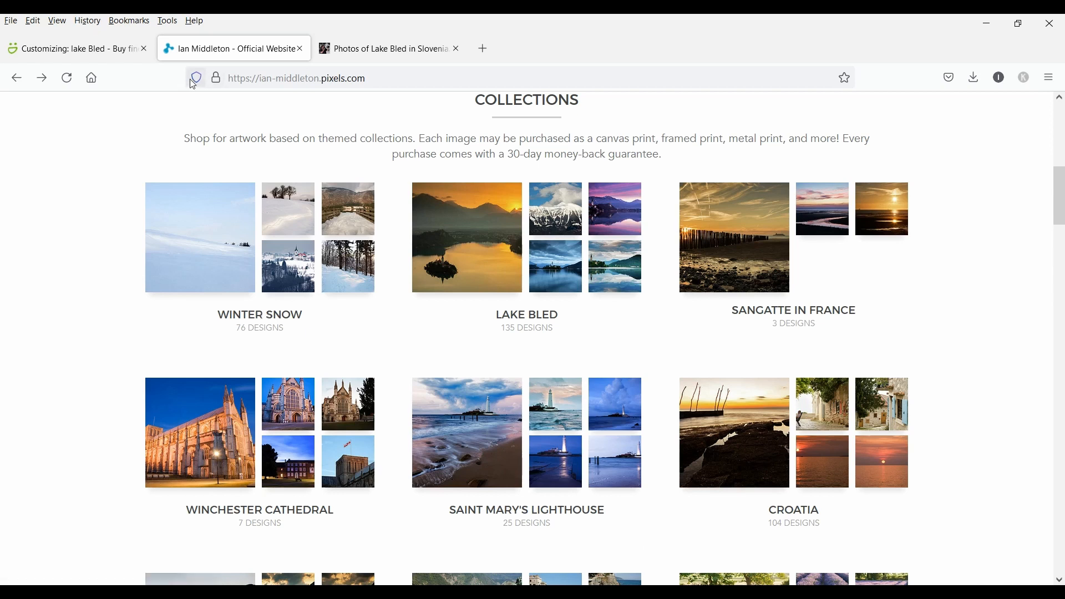
left_click(76, 52)
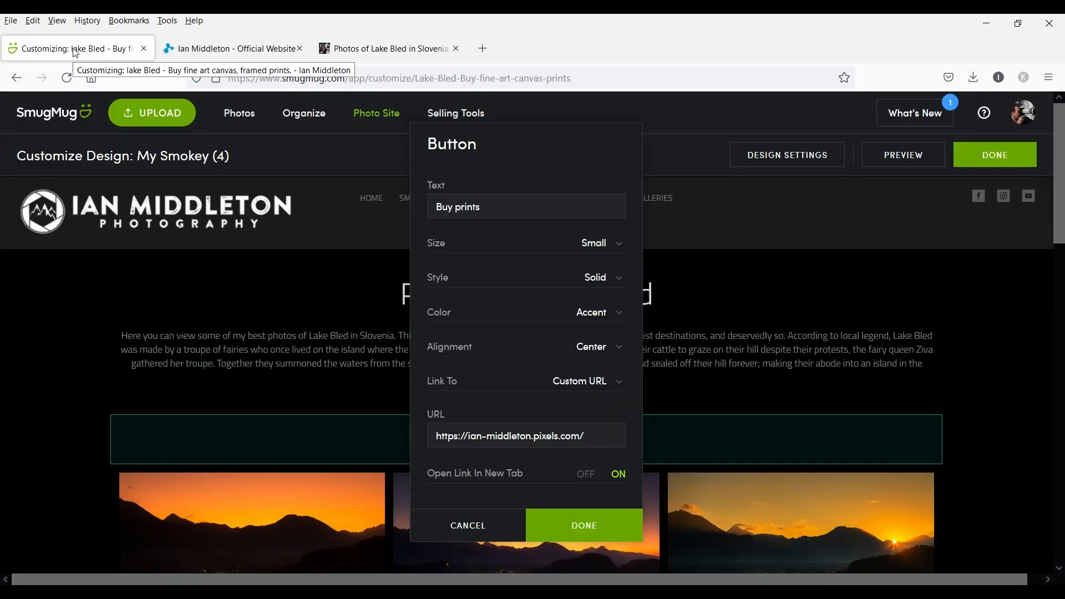
Switch to the Pixels store, open its Lake Bled collection and copy the collection's web address.
left_click(245, 52)
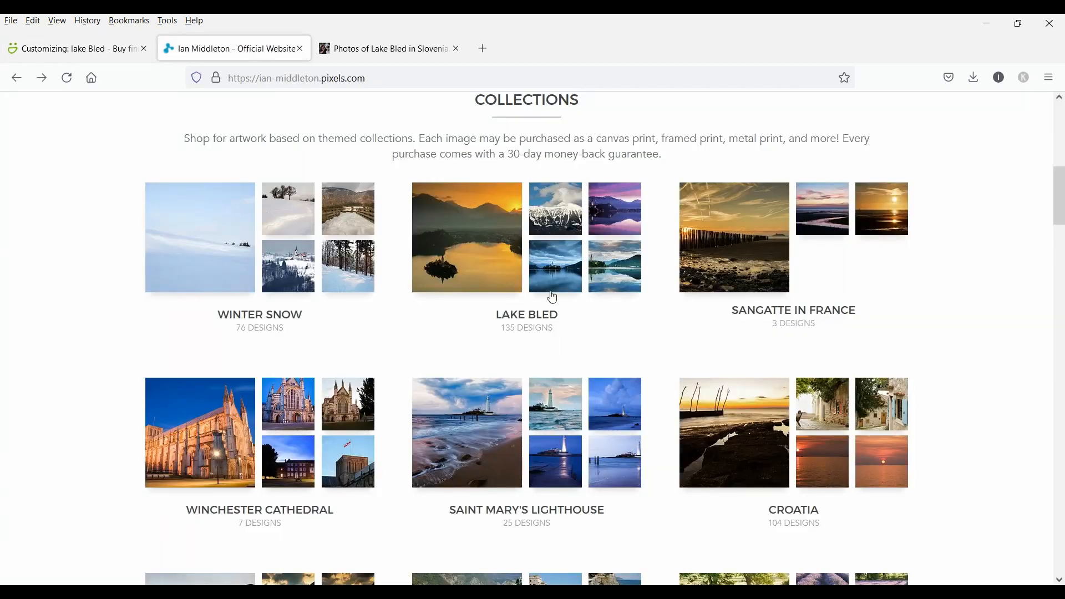
left_click(564, 283)
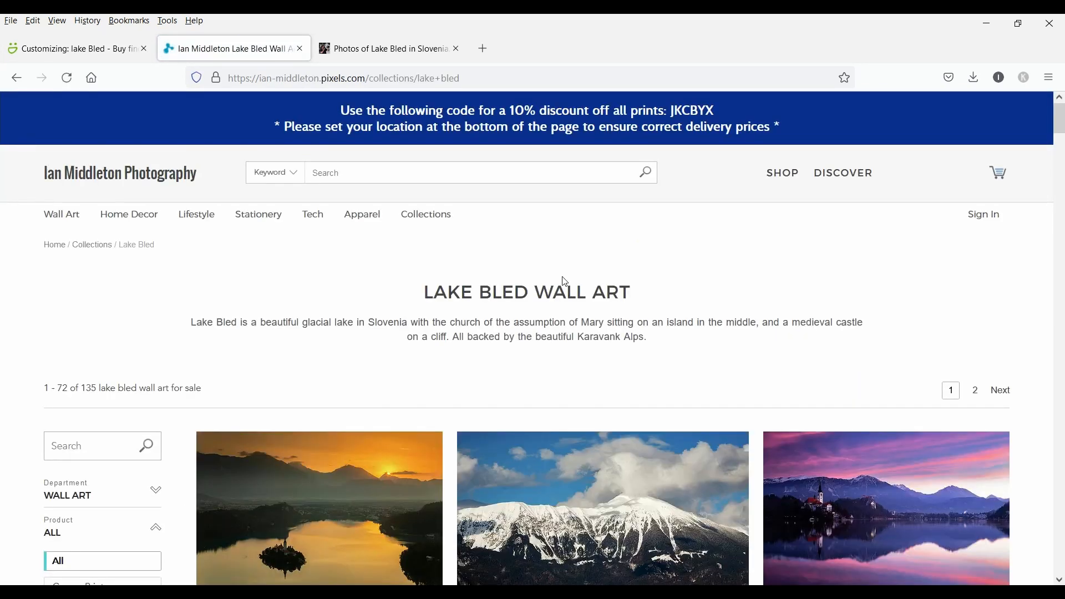
left_click(375, 78)
right_click(375, 79)
left_click(411, 157)
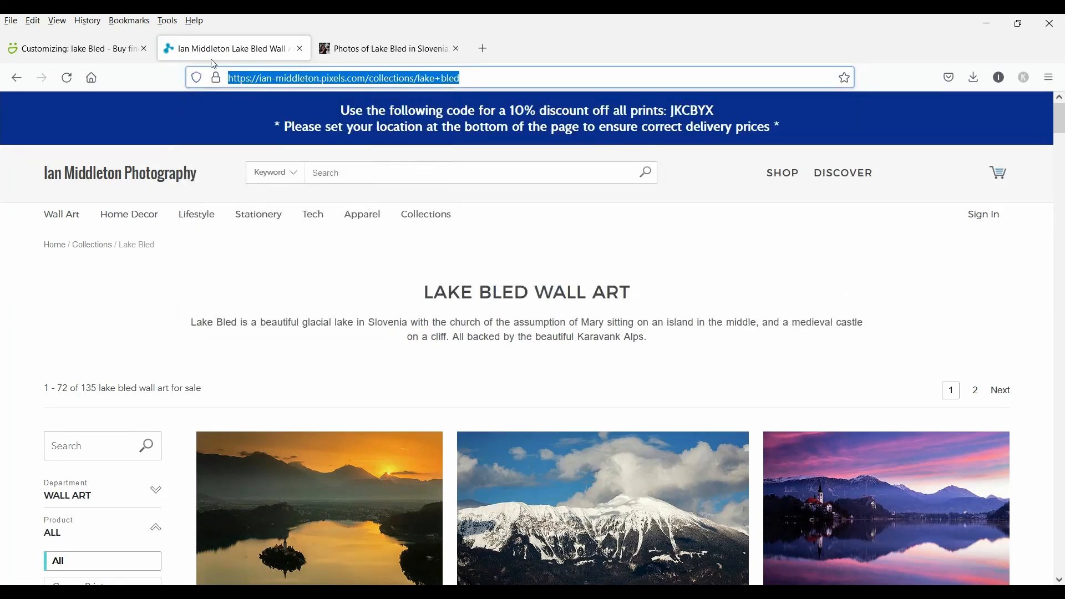
Replace the Buy prints button's URL with the copied Lake Bled collection address in the SmugMug editor and publish the page.
left_click(72, 49)
left_click_drag(617, 445, 315, 442)
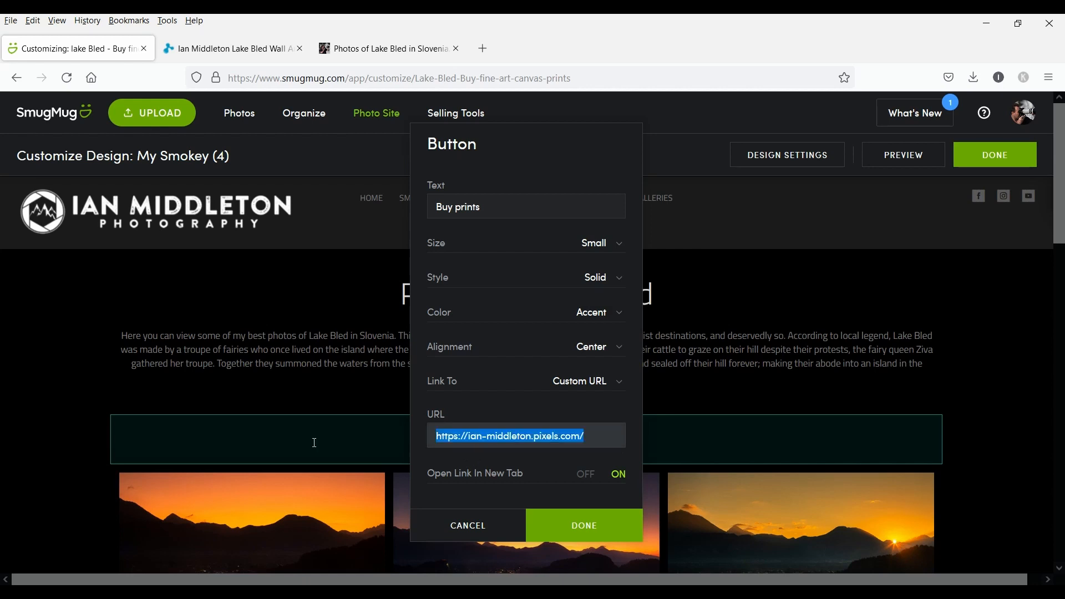
right_click(501, 436)
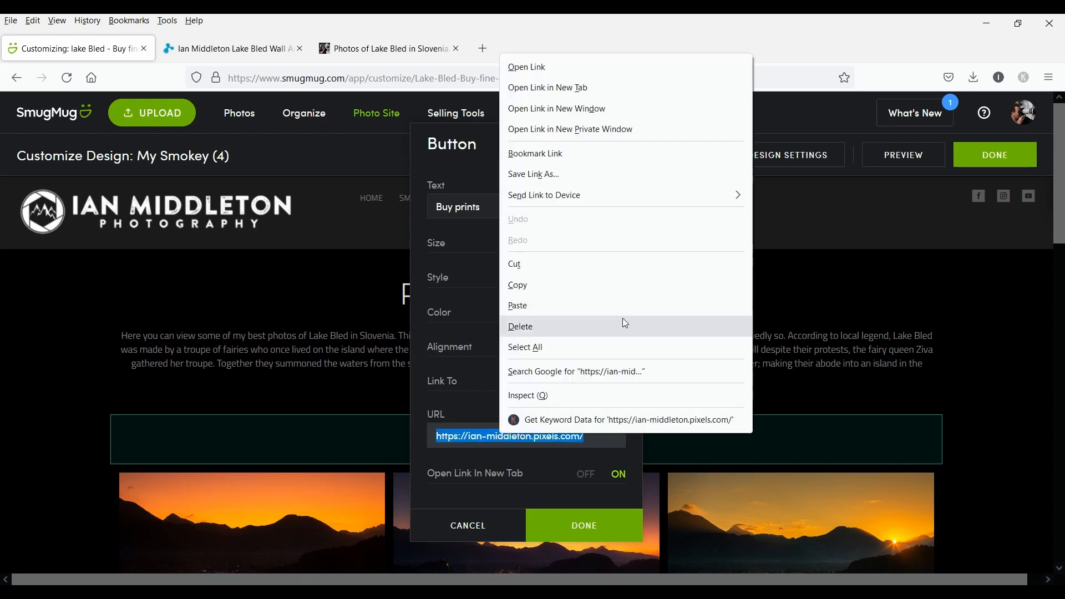
left_click(594, 306)
left_click(565, 529)
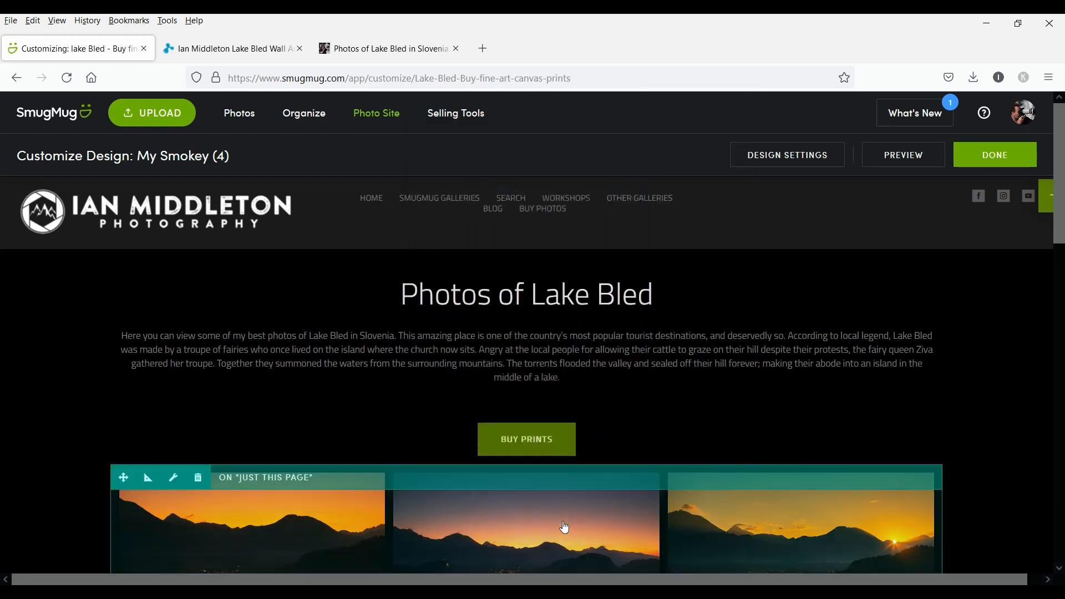
left_click(1005, 160)
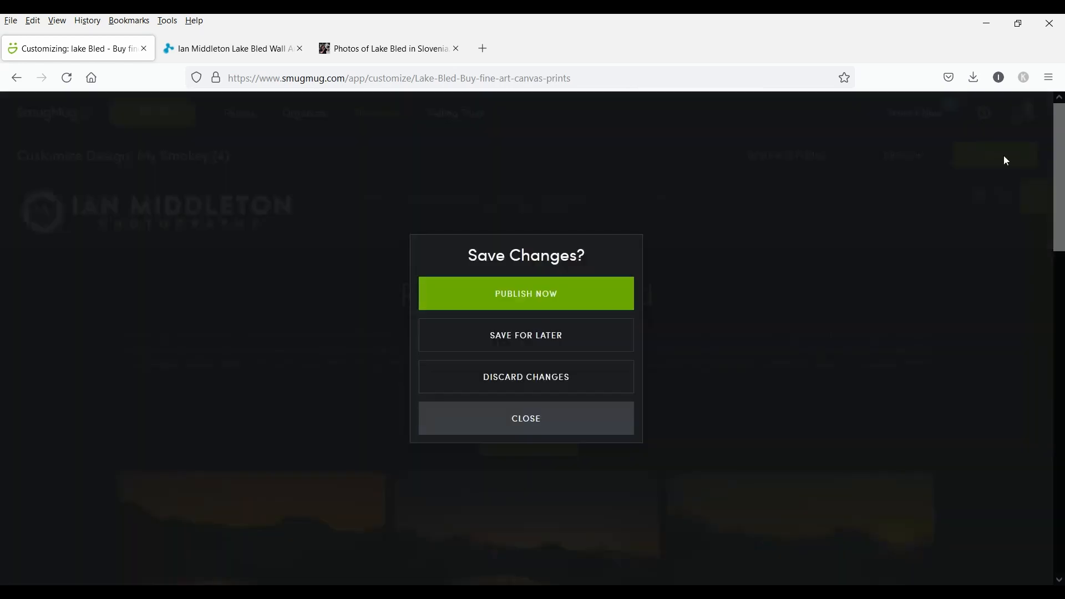
left_click(526, 301)
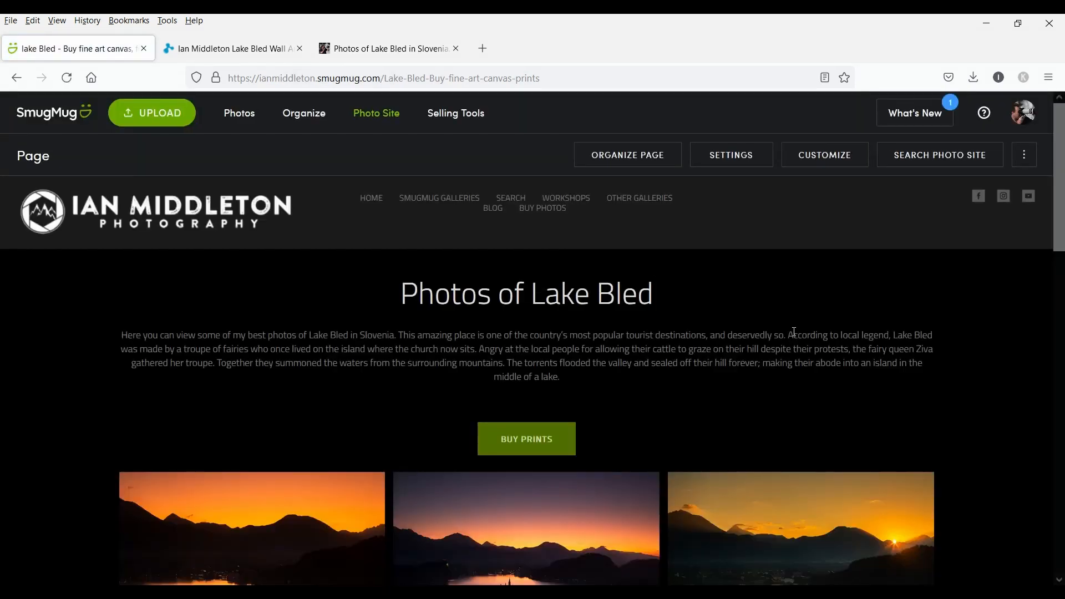
Test the published Buy prints button, look through the Lake Bled wall art it links to, and return to review the page.
left_click(527, 441)
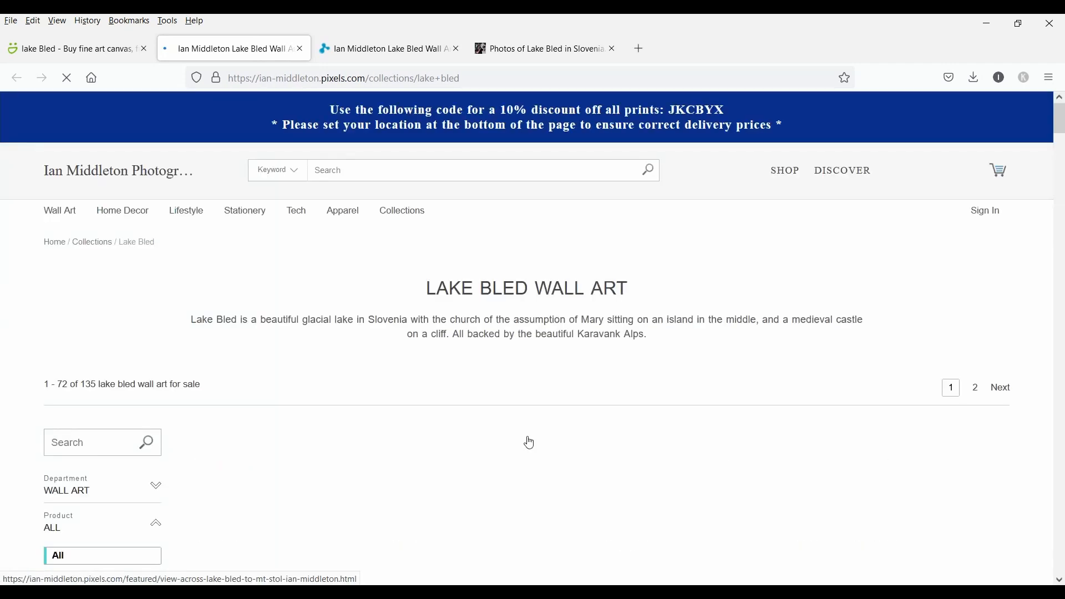
scroll(530, 442, "down", 10)
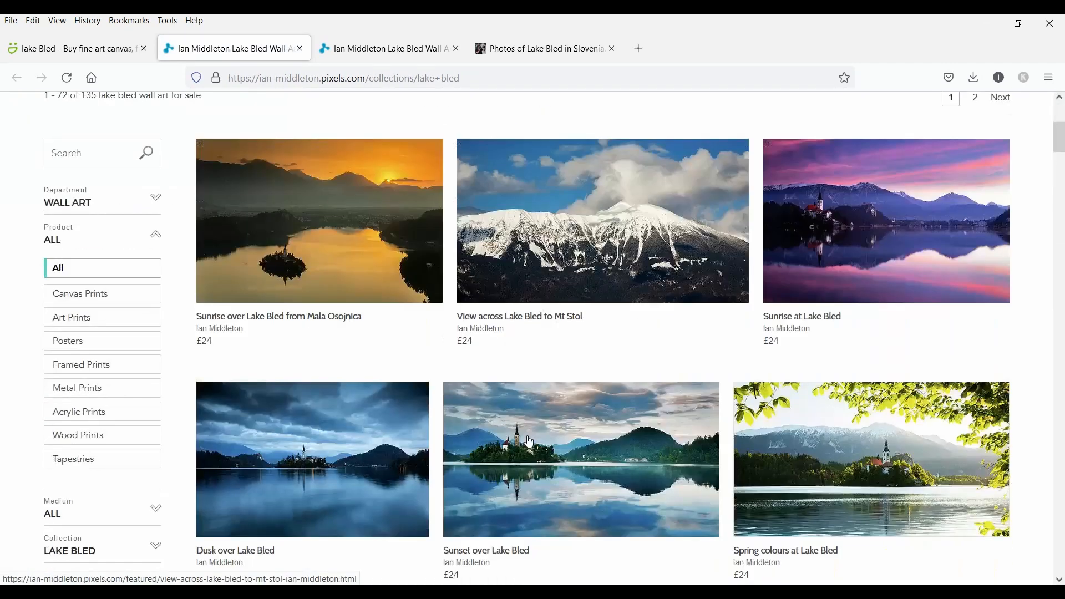
scroll(530, 441, "down", 6)
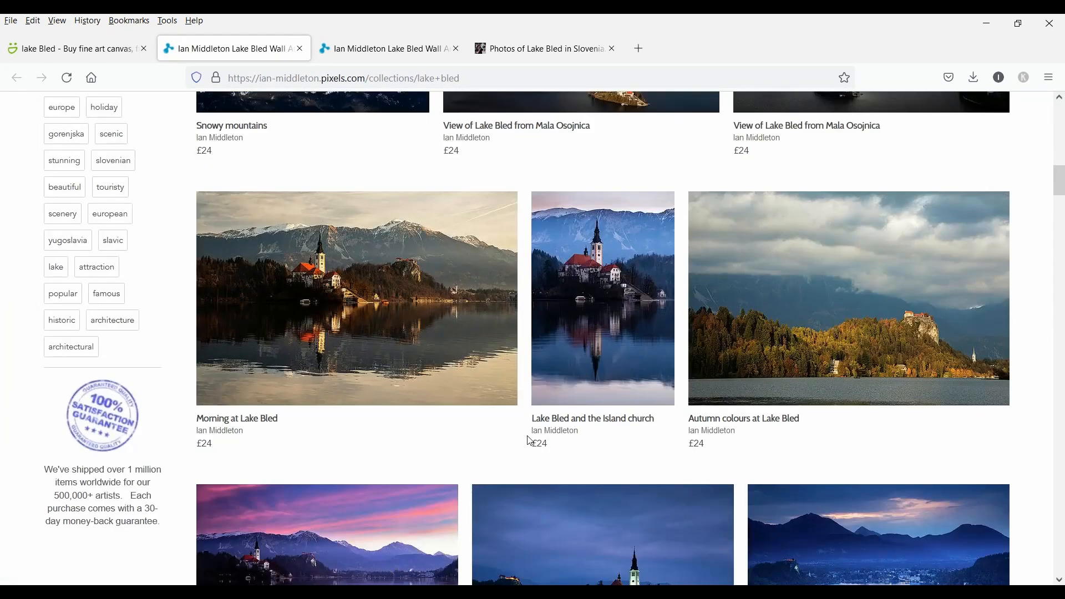
scroll(529, 442, "up", 12)
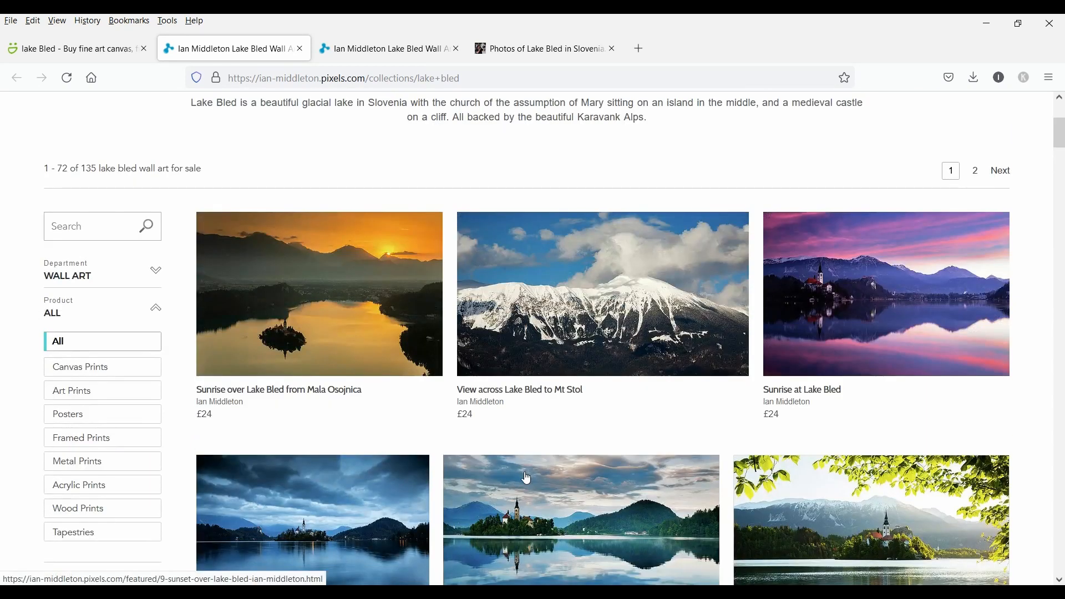
left_click(300, 48)
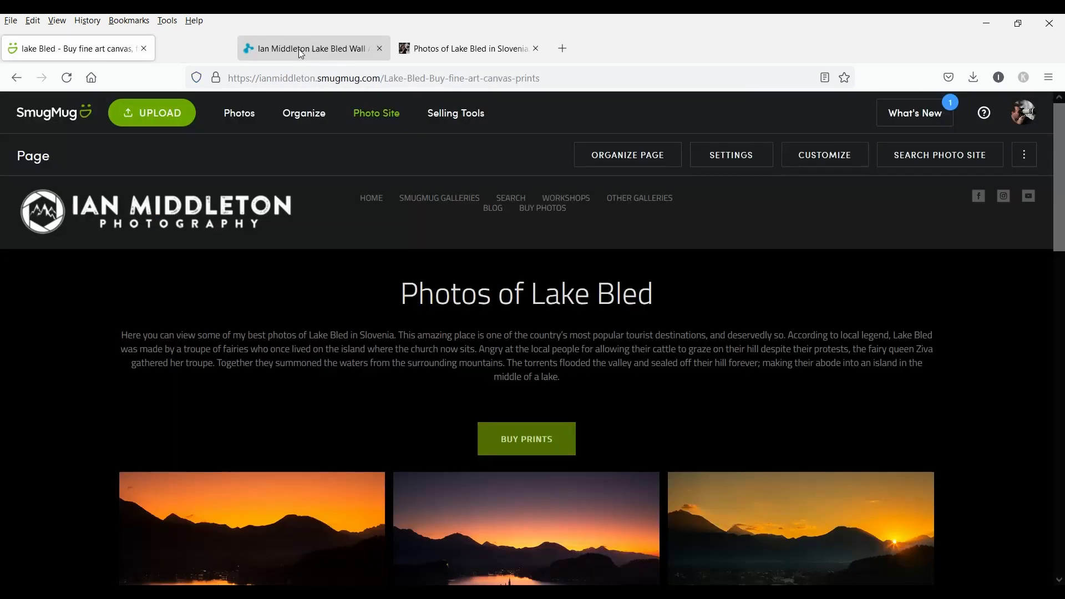
scroll(679, 351, "down", 4)
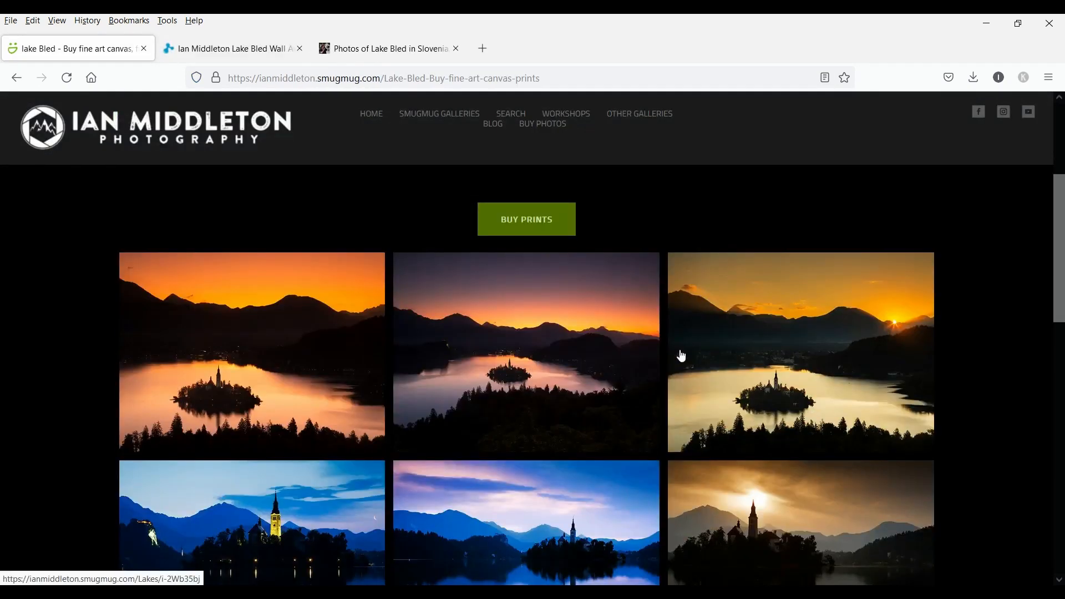
scroll(683, 357, "up", 4)
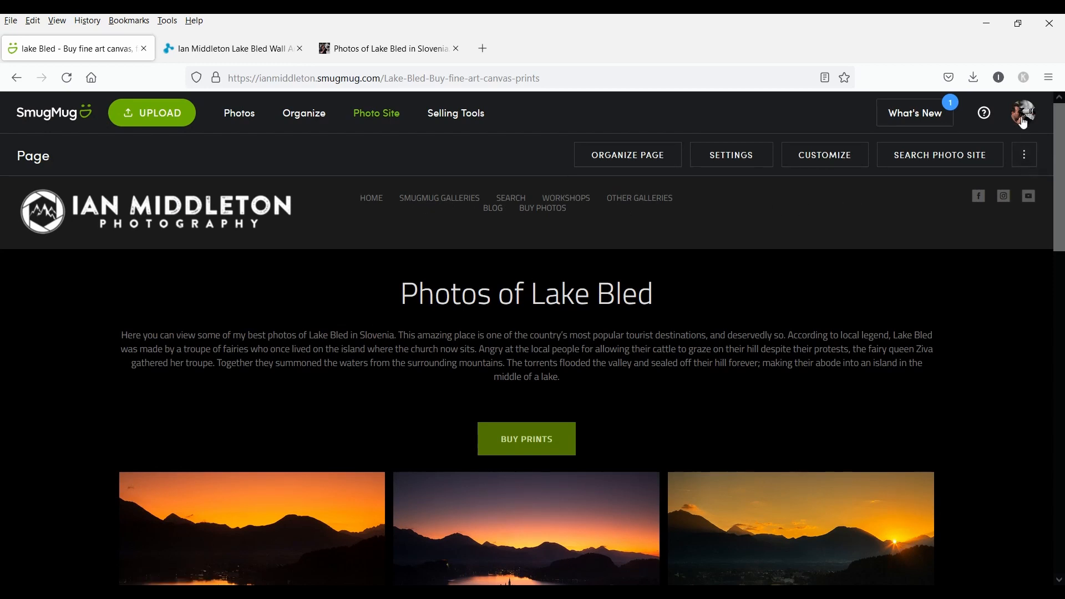
Reopen the Lake Bled page for customizing and add a new link to the site-wide navigation menu.
left_click(835, 159)
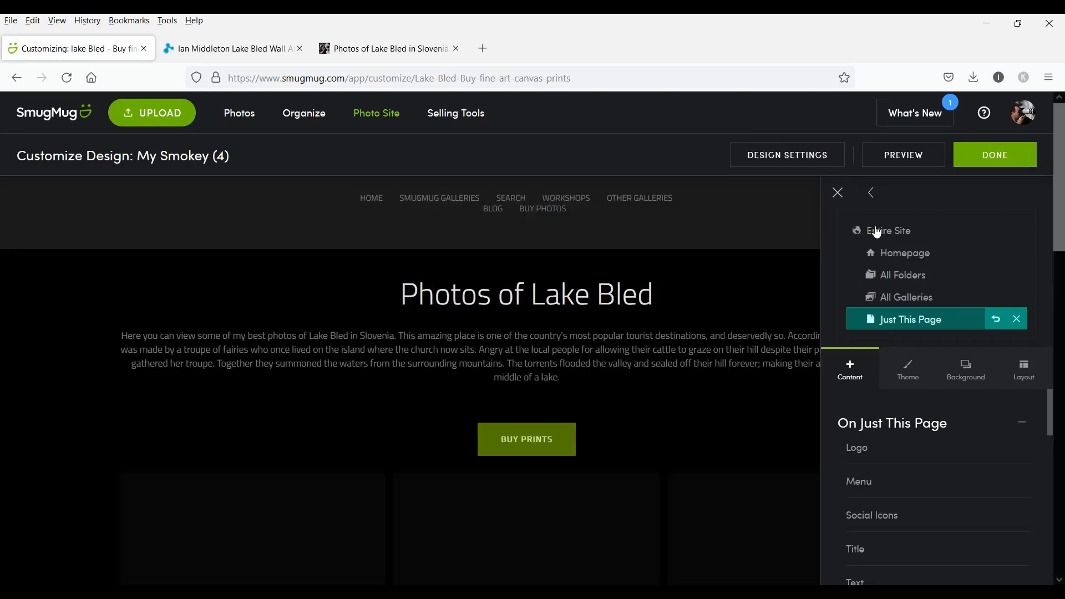
mouse_move(621, 383)
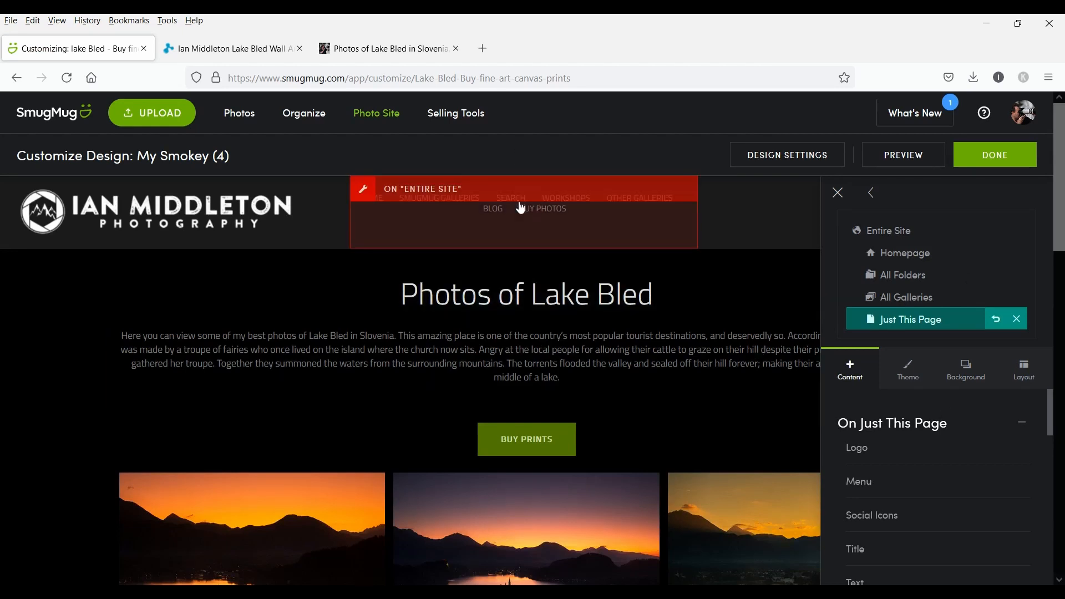
left_click(519, 195)
left_click(585, 213)
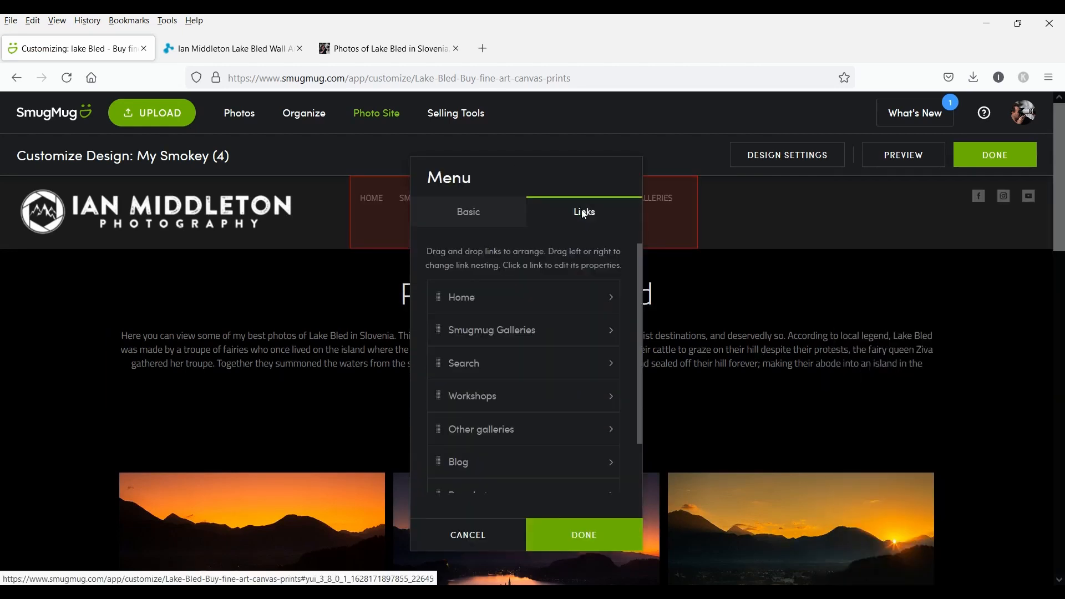
scroll(577, 497, "down", 4)
scroll(582, 484, "down", 2)
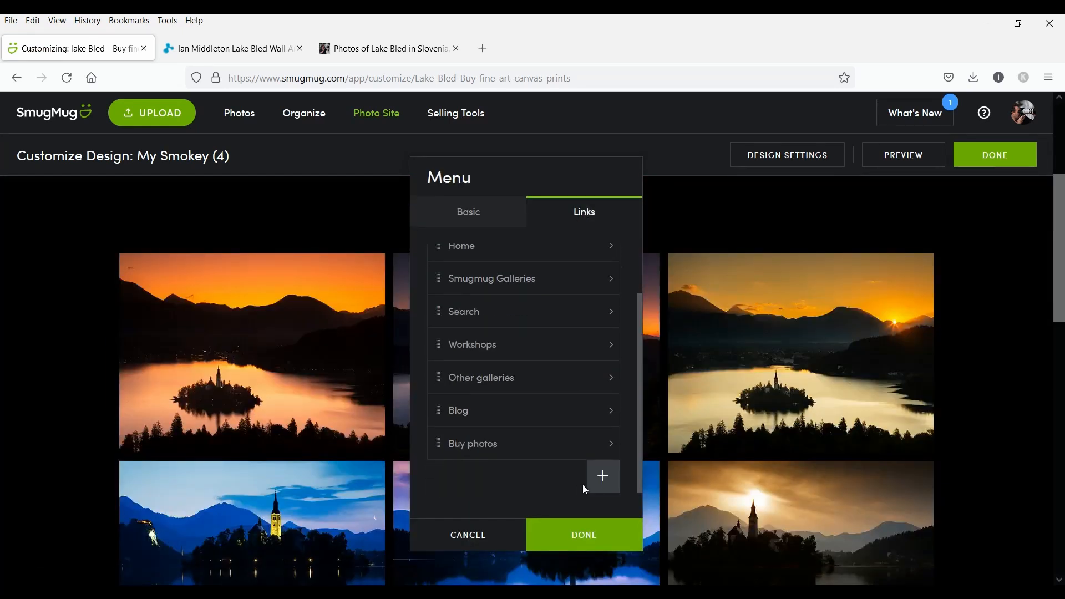
left_click(601, 476)
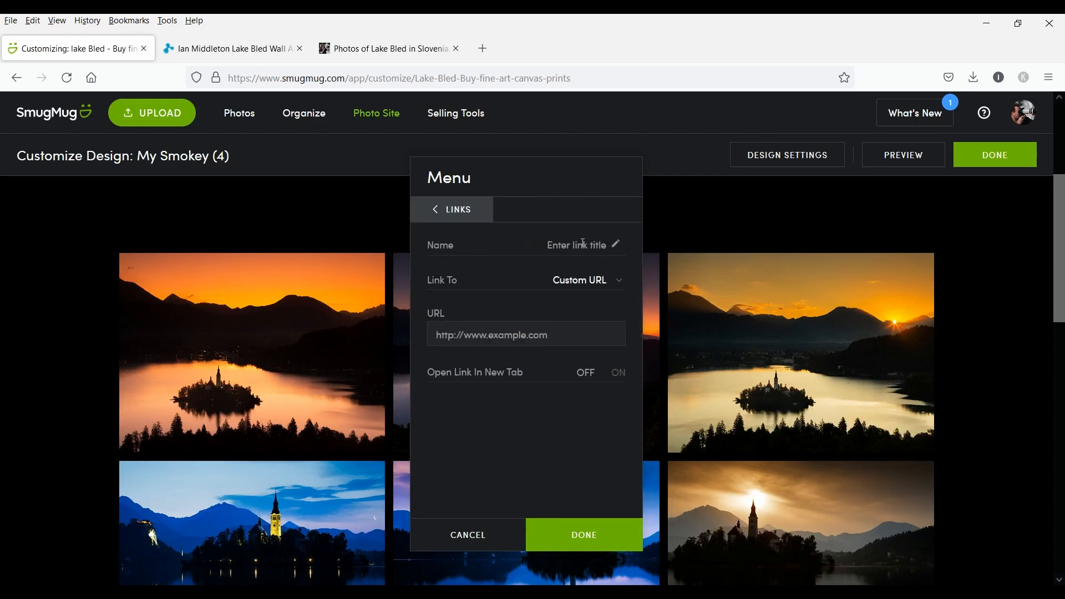
Point the new menu link to the chosen page "lake Bled - Buy fine art...", name it Lake Bled, and confirm.
left_click(617, 281)
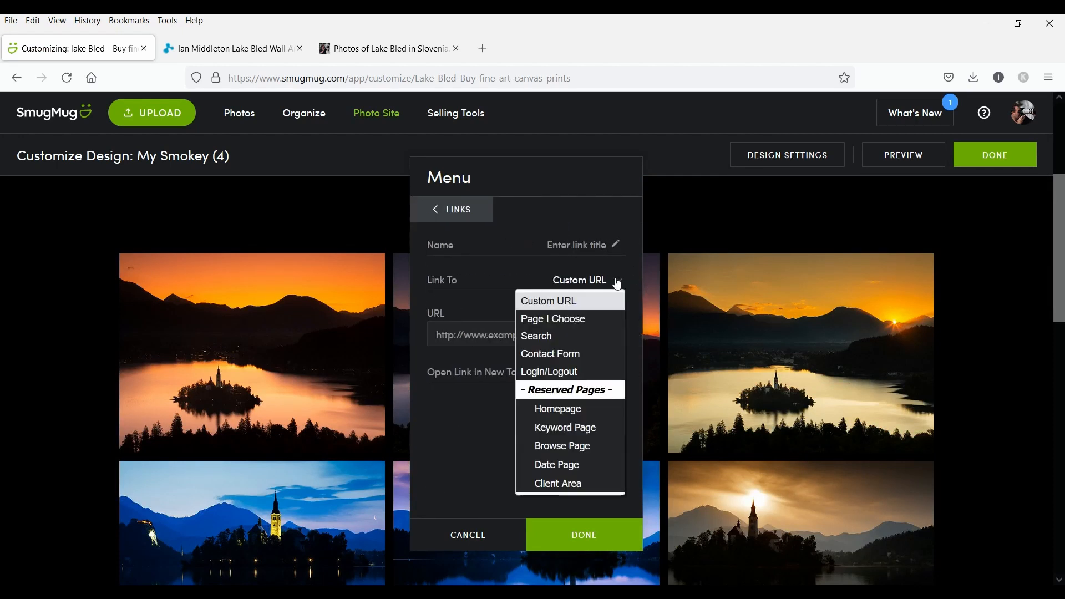
left_click(591, 318)
left_click(593, 324)
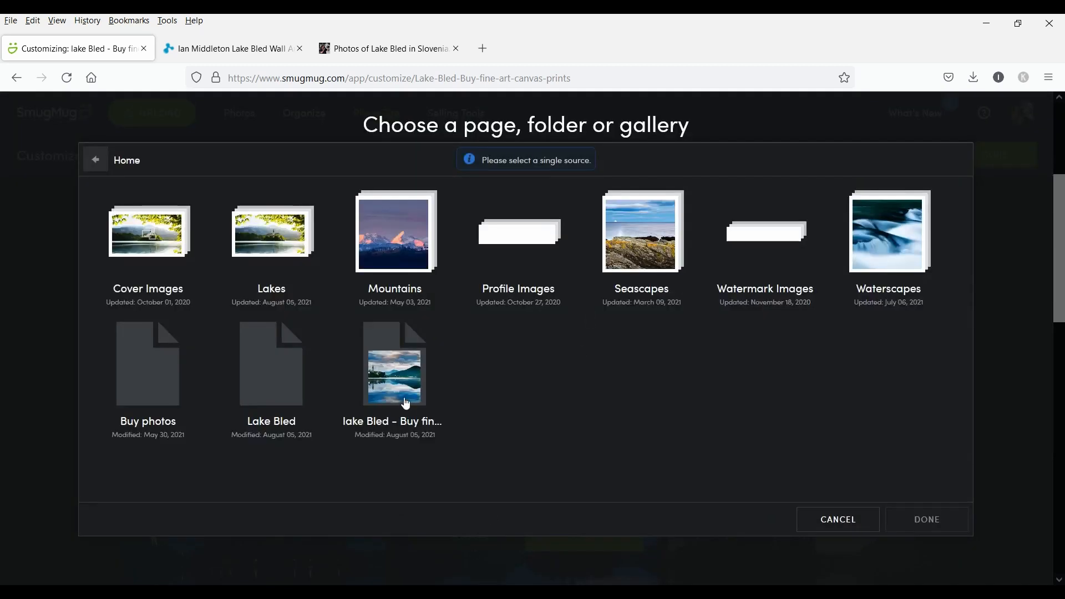
left_click(406, 398)
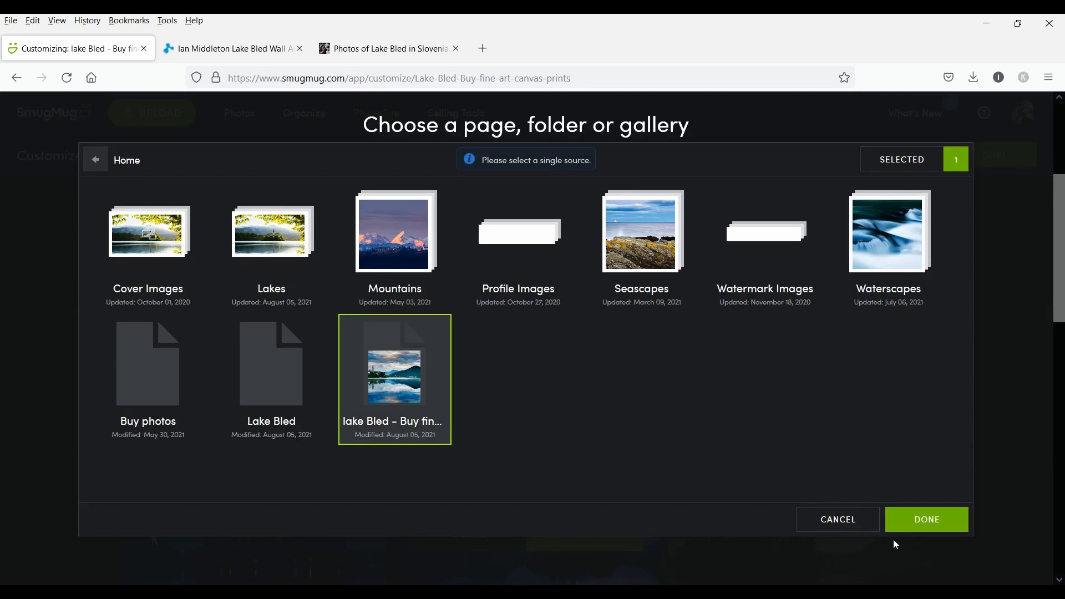
left_click(924, 520)
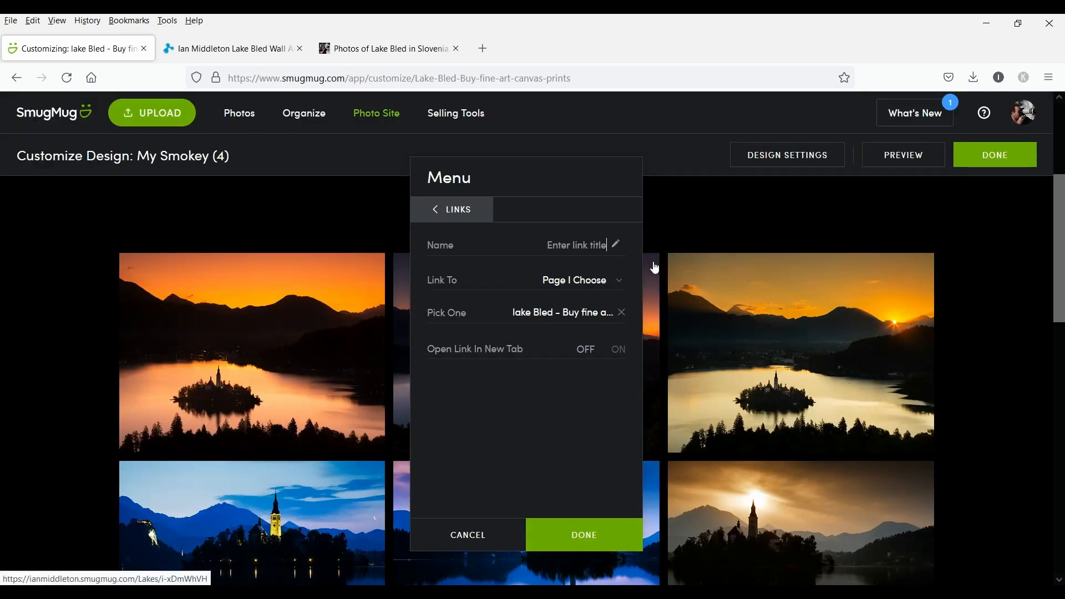
type("Lake Bled")
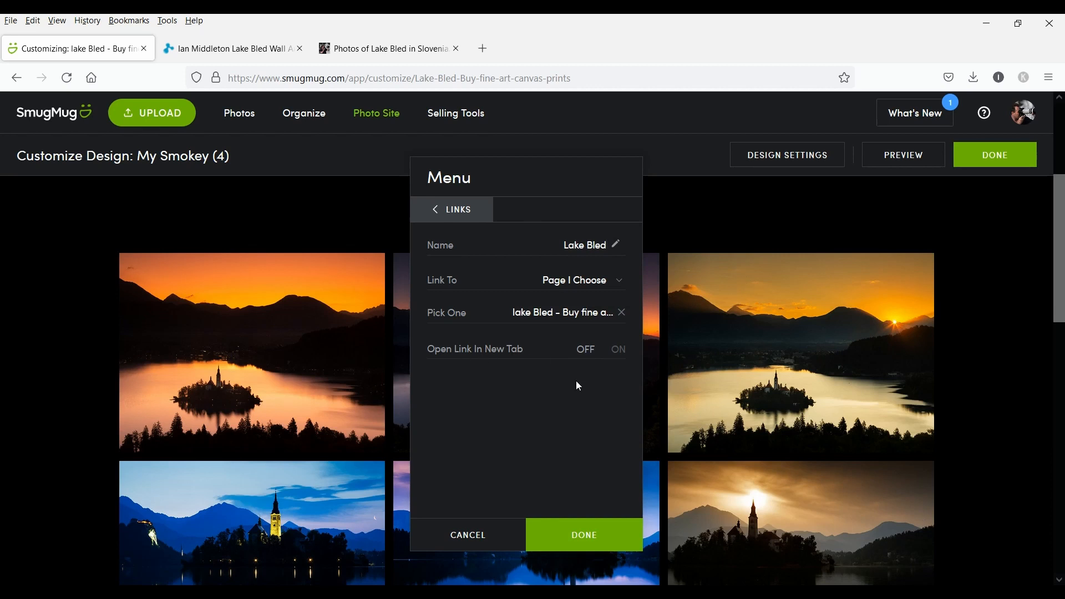
left_click(593, 535)
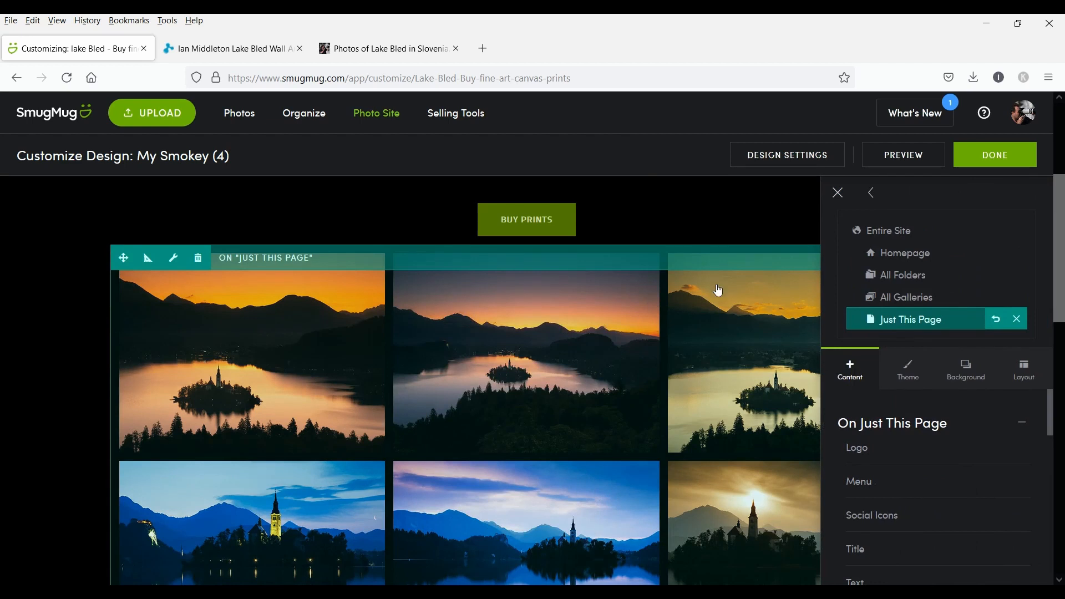
Nest the Lake Bled link under Smugmug Galleries in the navigation menu and publish the changes.
scroll(718, 292, "up", 4)
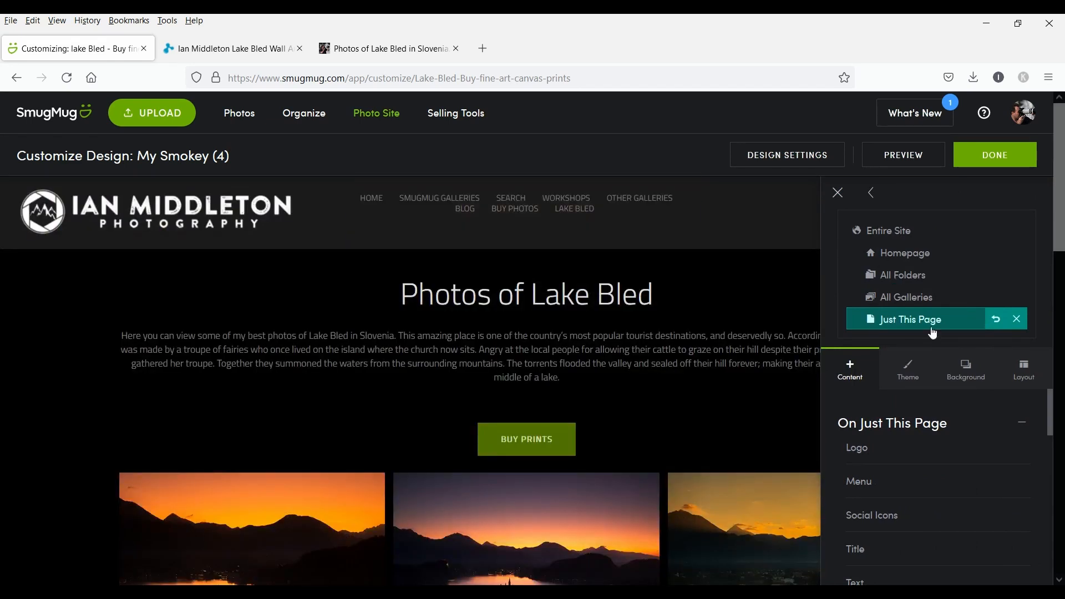
left_click(540, 200)
scroll(475, 428, "down", 3)
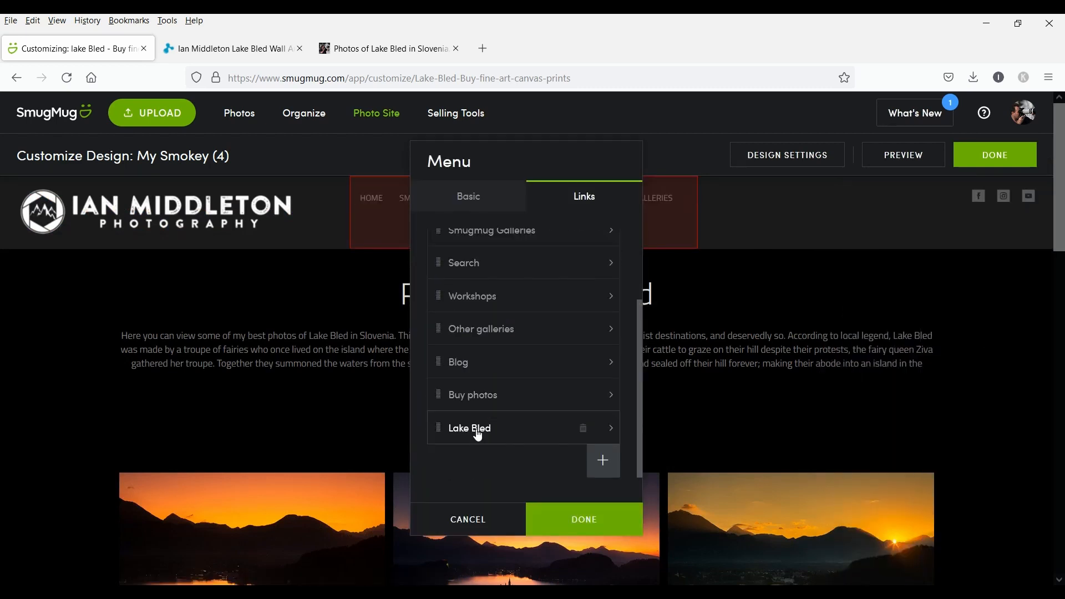
left_click_drag(473, 412, 488, 349)
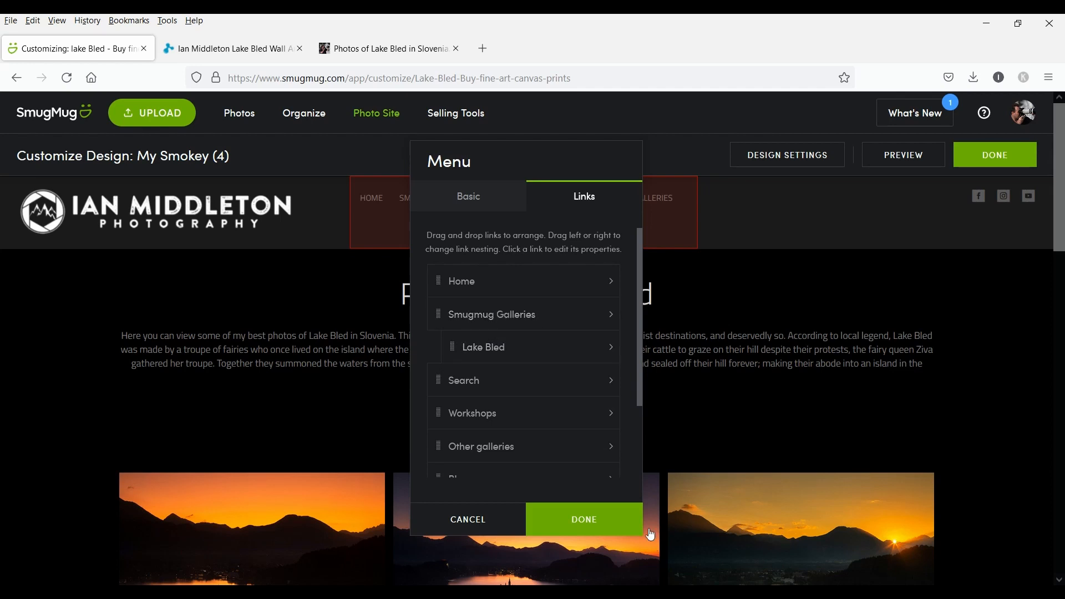
left_click(595, 520)
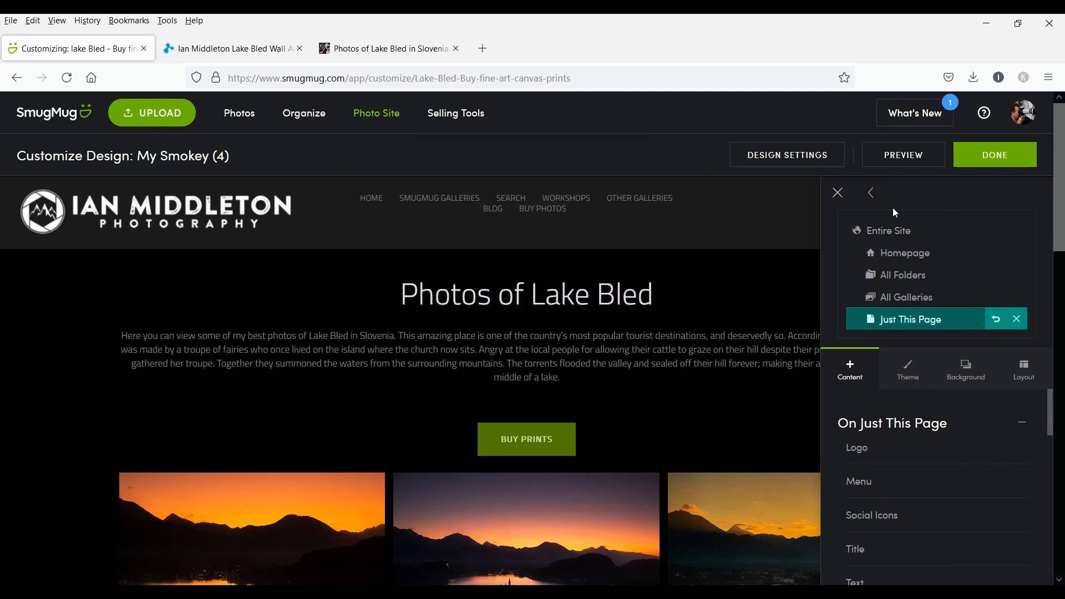
left_click(987, 161)
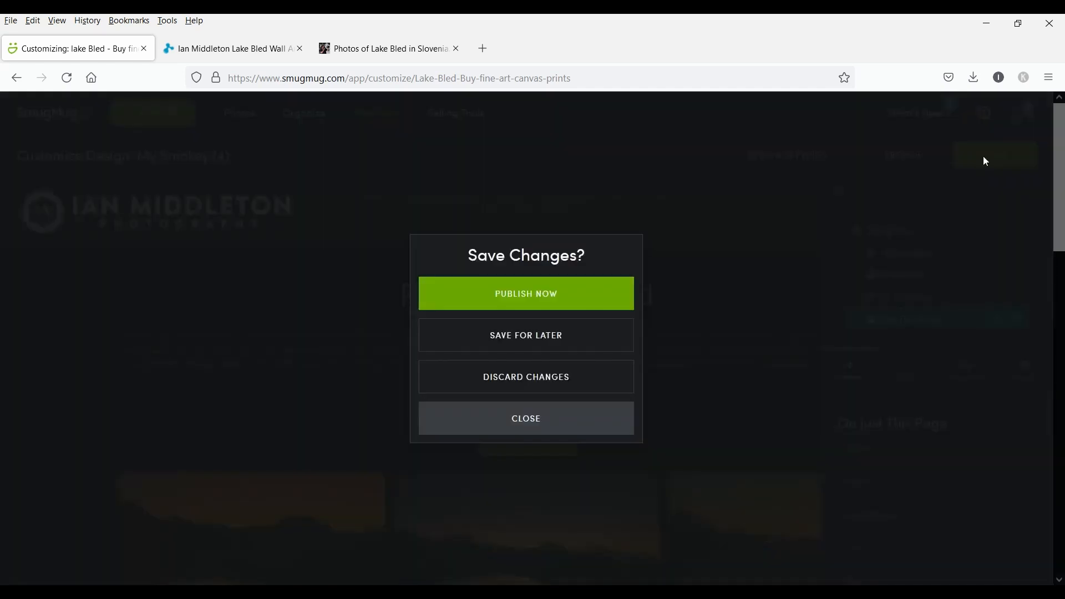
left_click(542, 302)
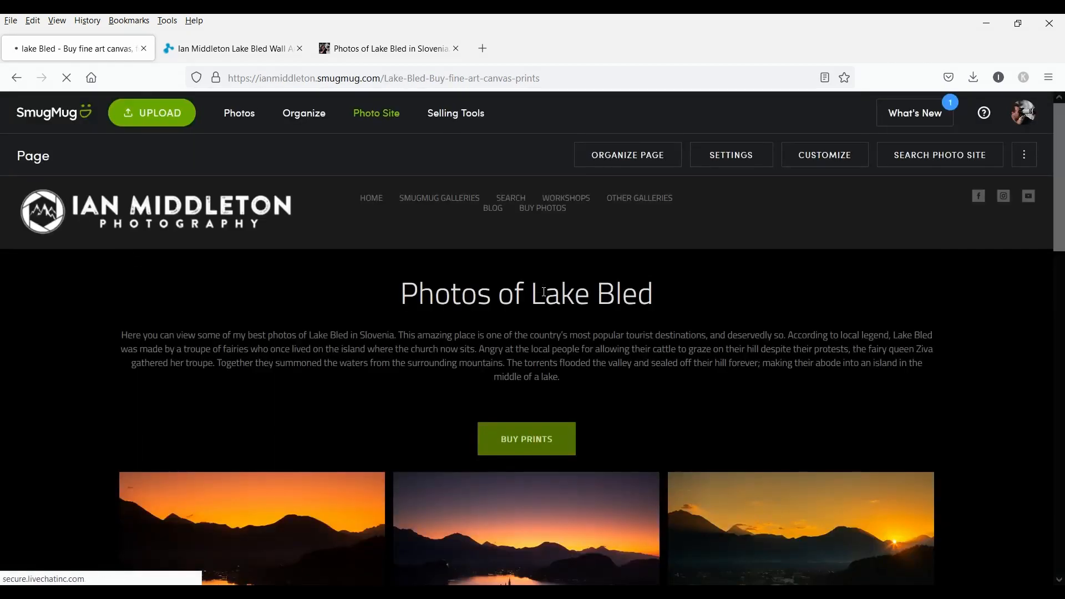
Open the Lake Bled page through the Smugmug Galleries submenu and look over its photo grid.
mouse_move(415, 205)
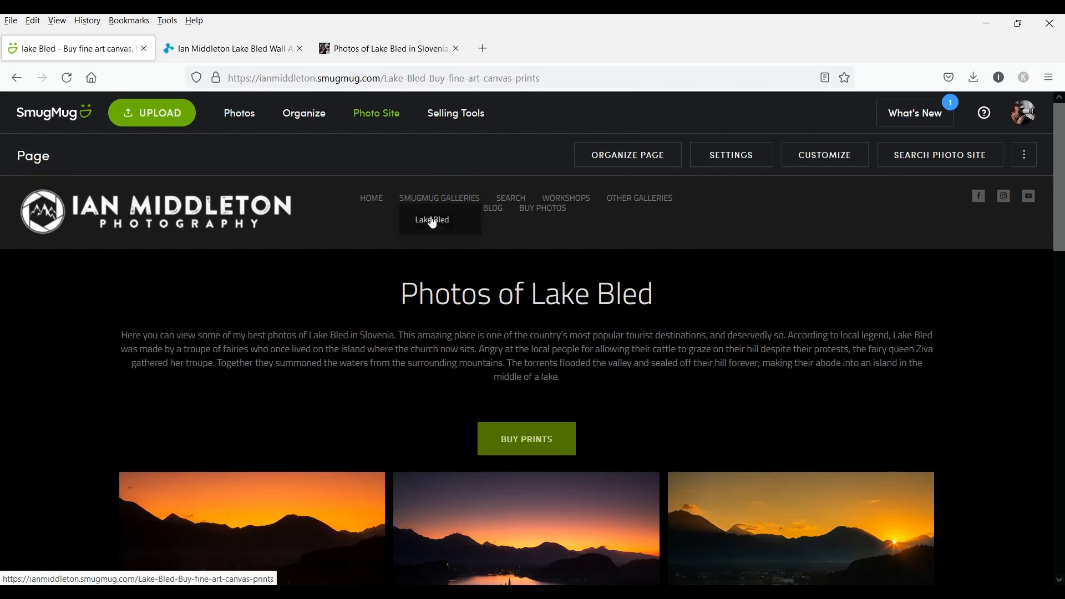
left_click(431, 218)
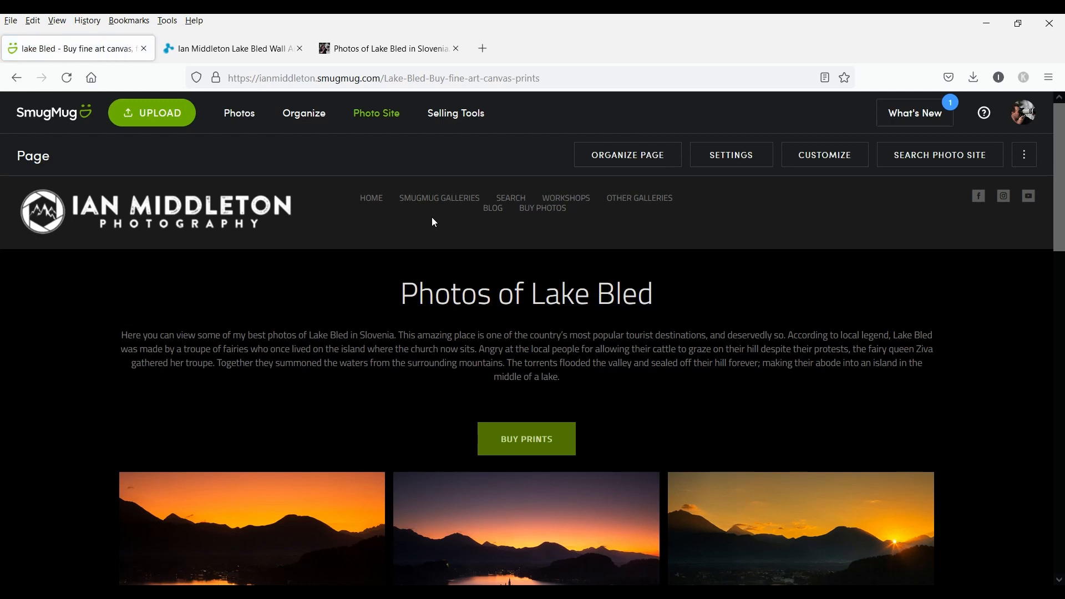
scroll(1040, 436, "down", 12)
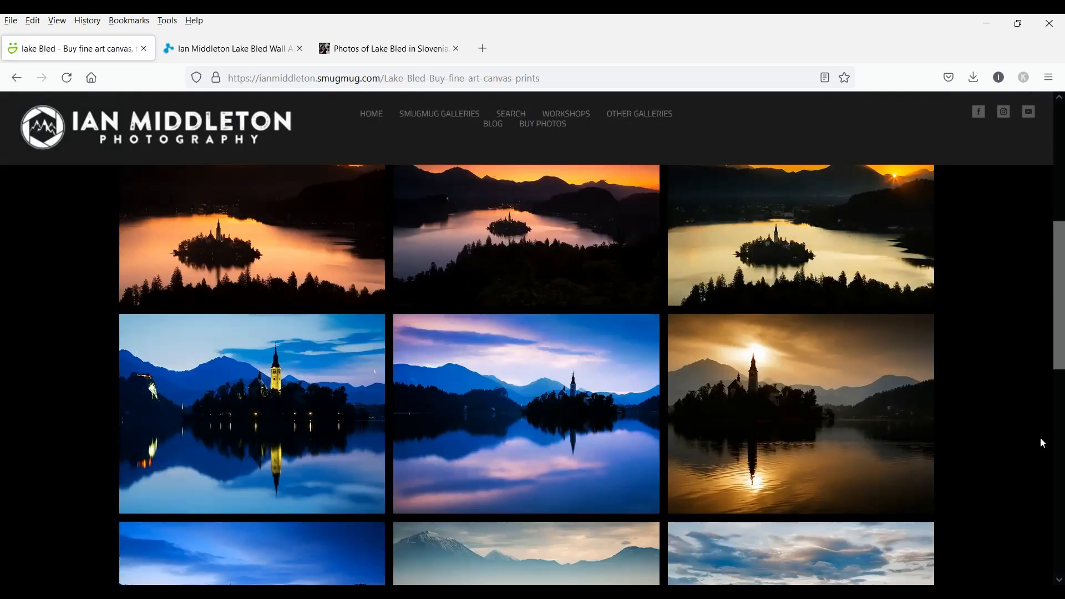
Reopen the Lake Bled page for customizing and look over its buy button and photo grid blocks.
scroll(1006, 319, "up", 15)
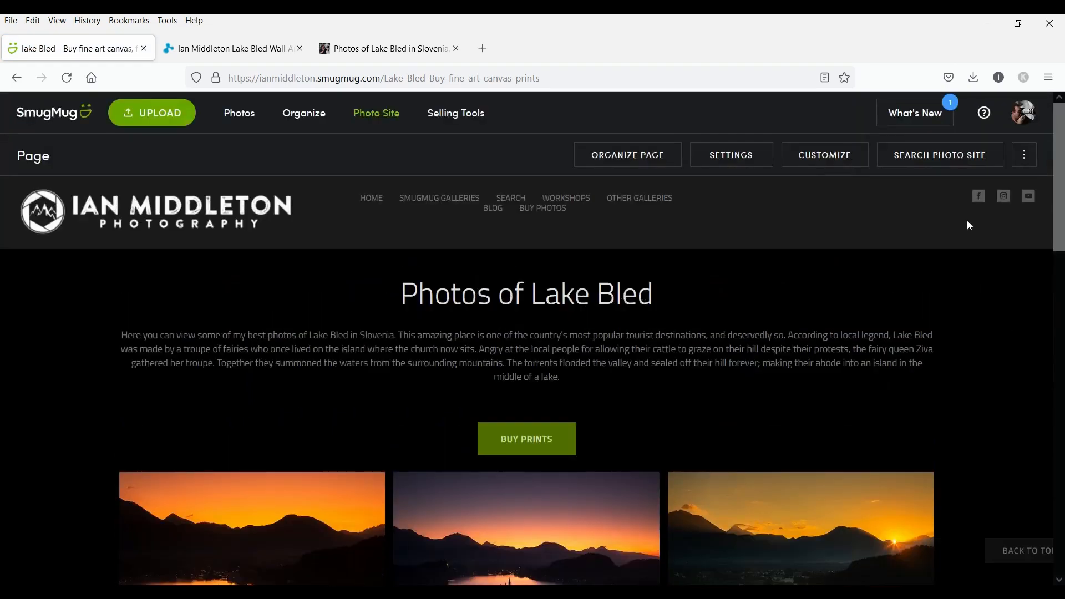
left_click(818, 162)
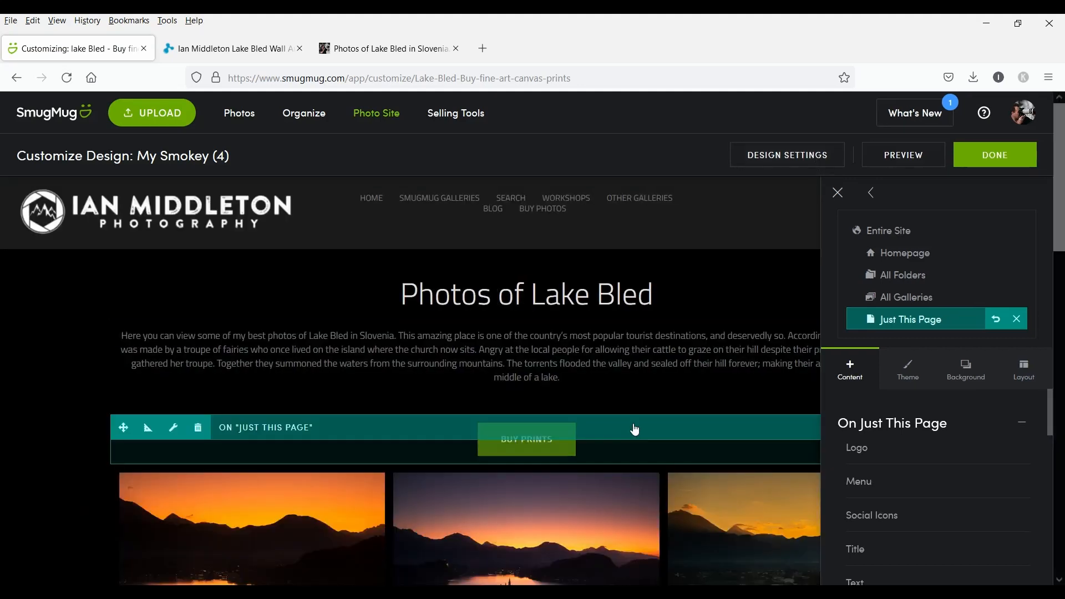
scroll(613, 440, "down", 1)
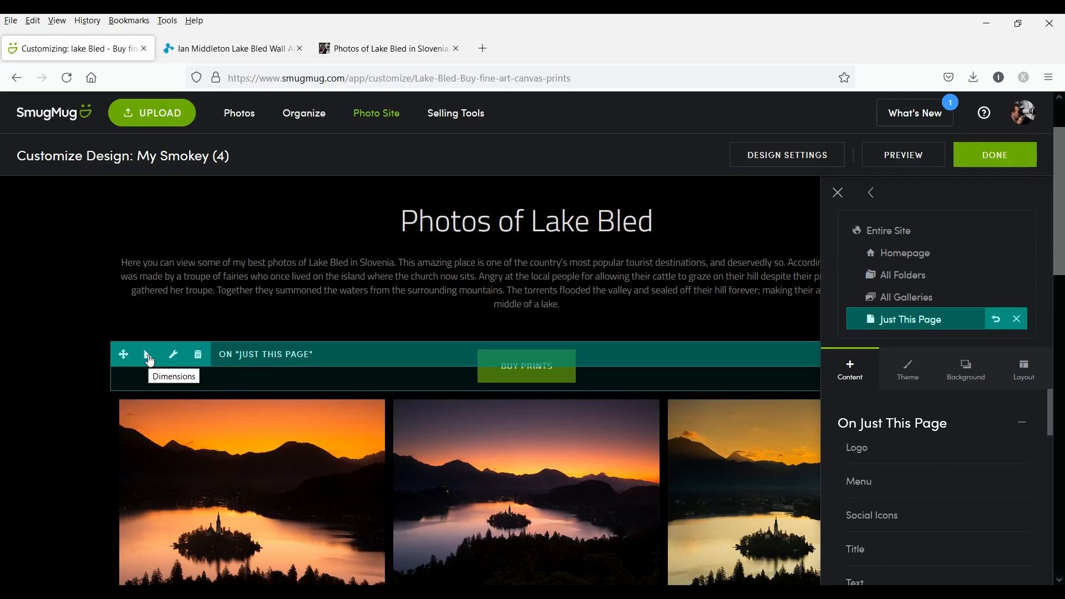
scroll(630, 384, "down", 10)
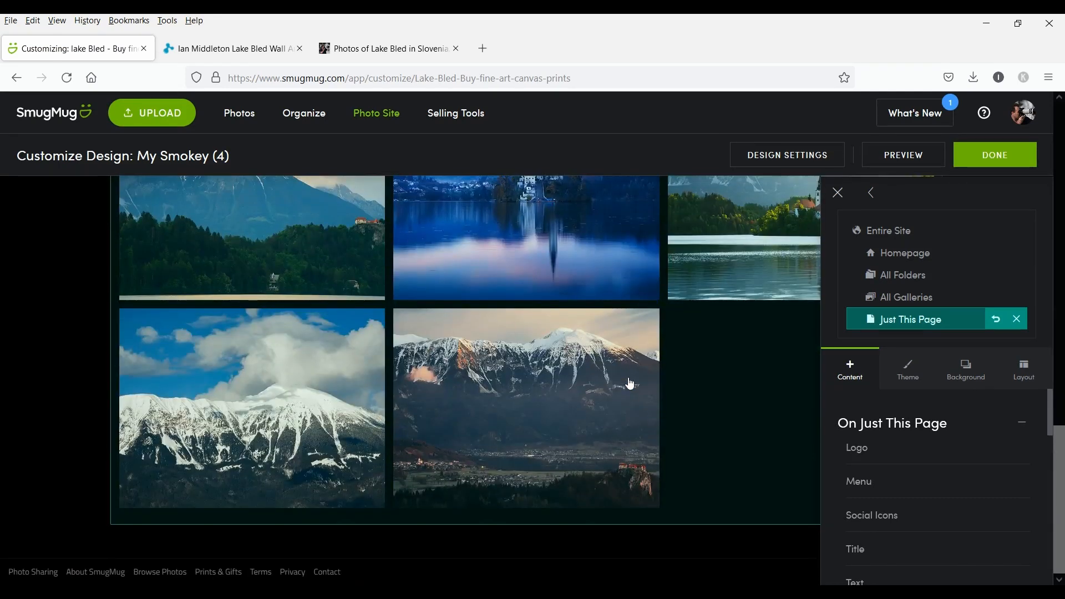
scroll(960, 457, "down", 5)
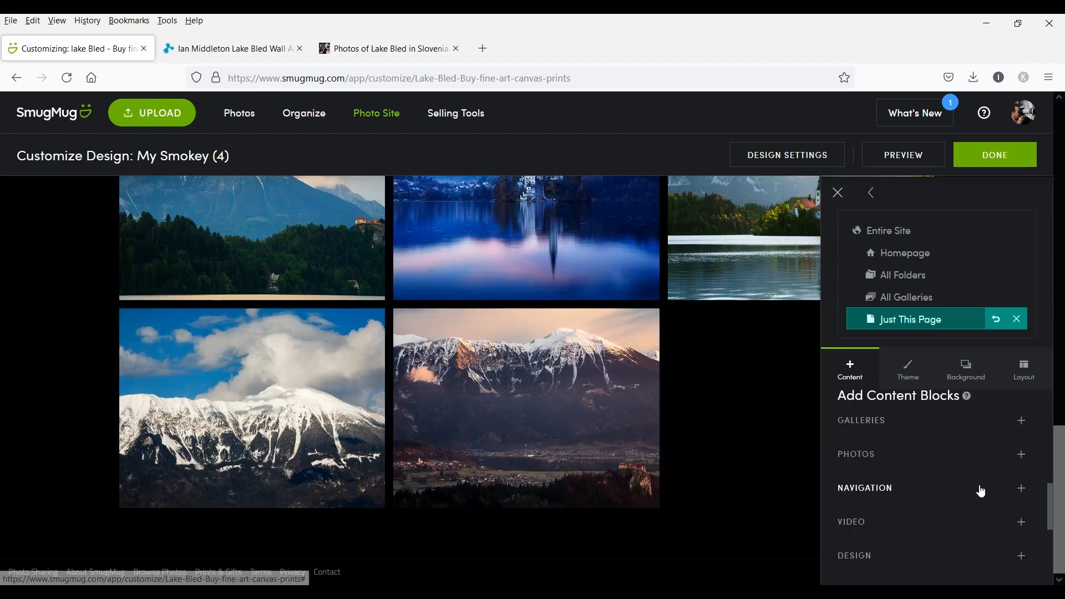
left_click(1021, 489)
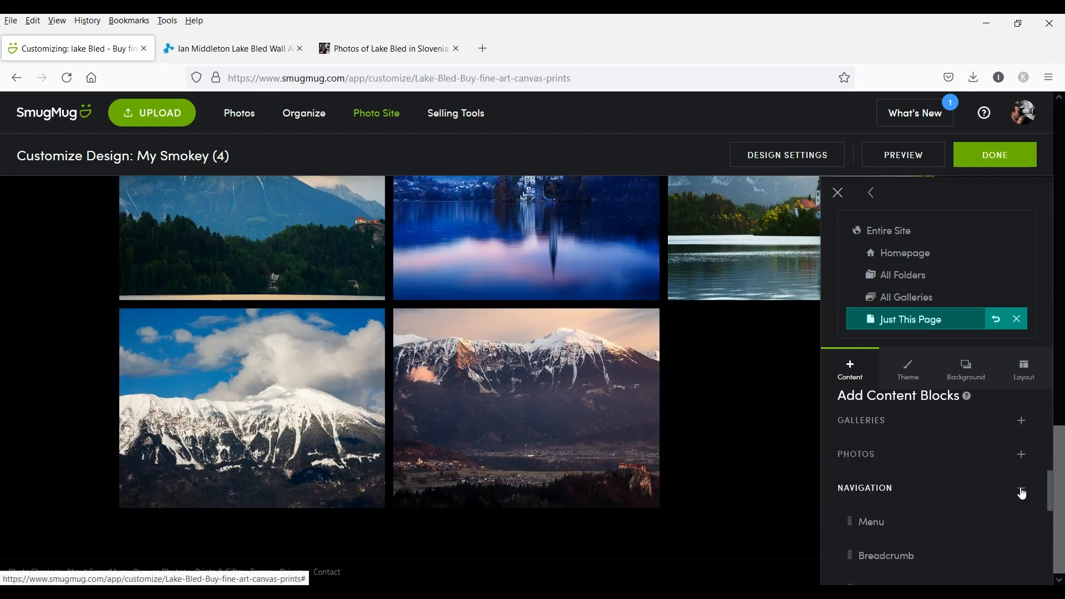
scroll(942, 545, "down", 2)
left_click_drag(899, 509, 528, 350)
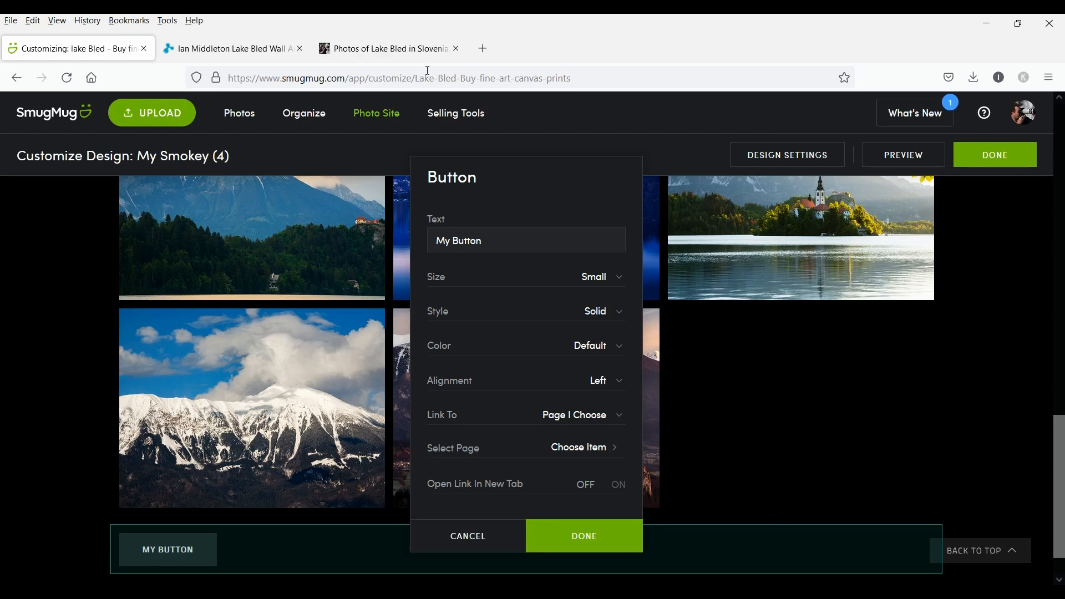
left_click(479, 545)
Remove the photo grid content block below the Buy Prints button from the Lake Bled page.
scroll(751, 559, "up", 10)
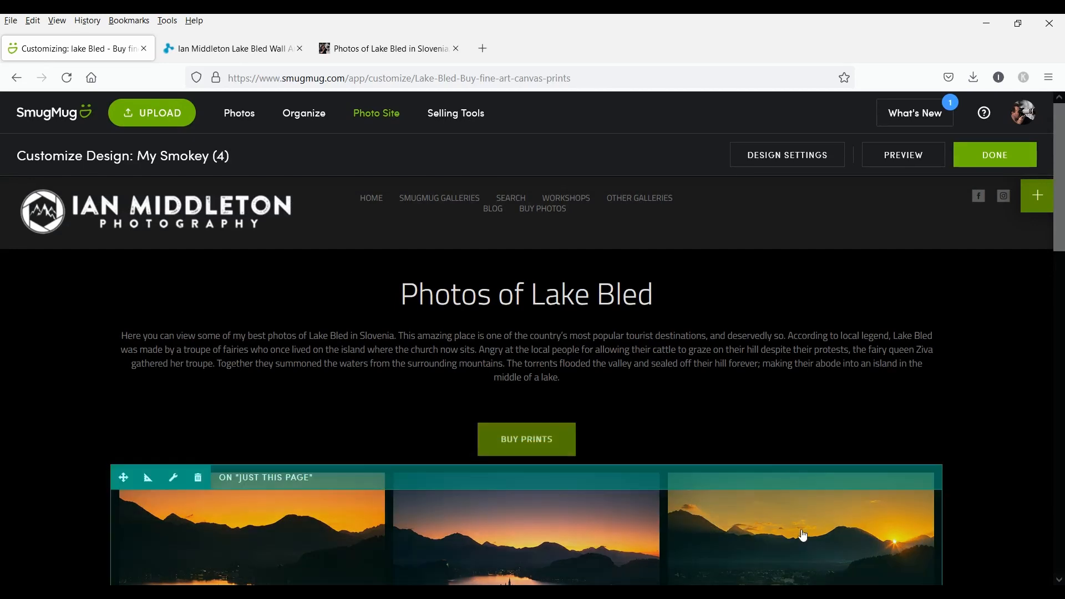
scroll(802, 502, "down", 3)
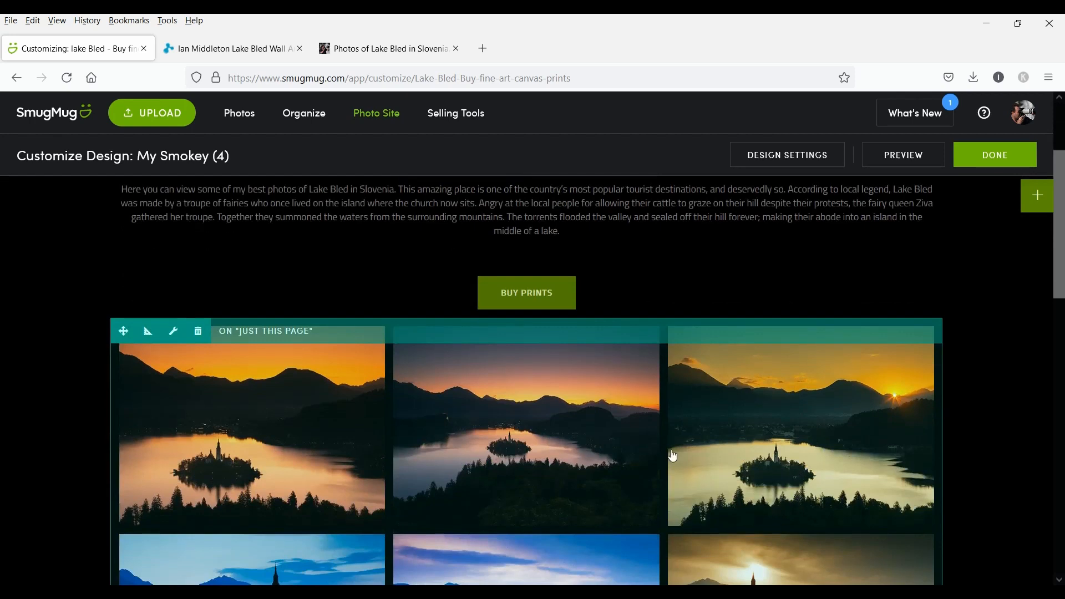
left_click(198, 331)
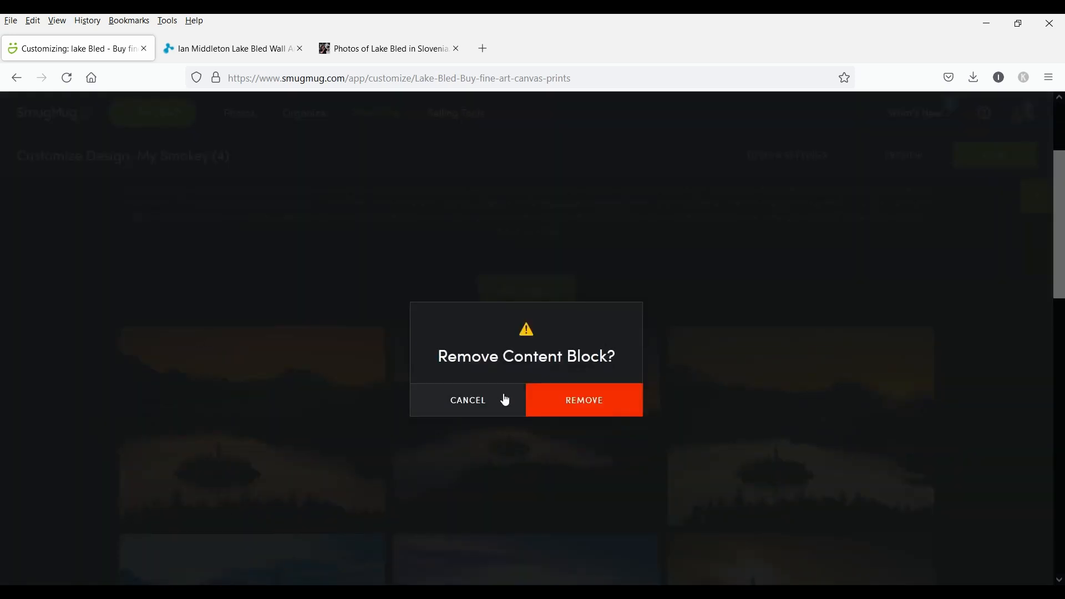
left_click(585, 403)
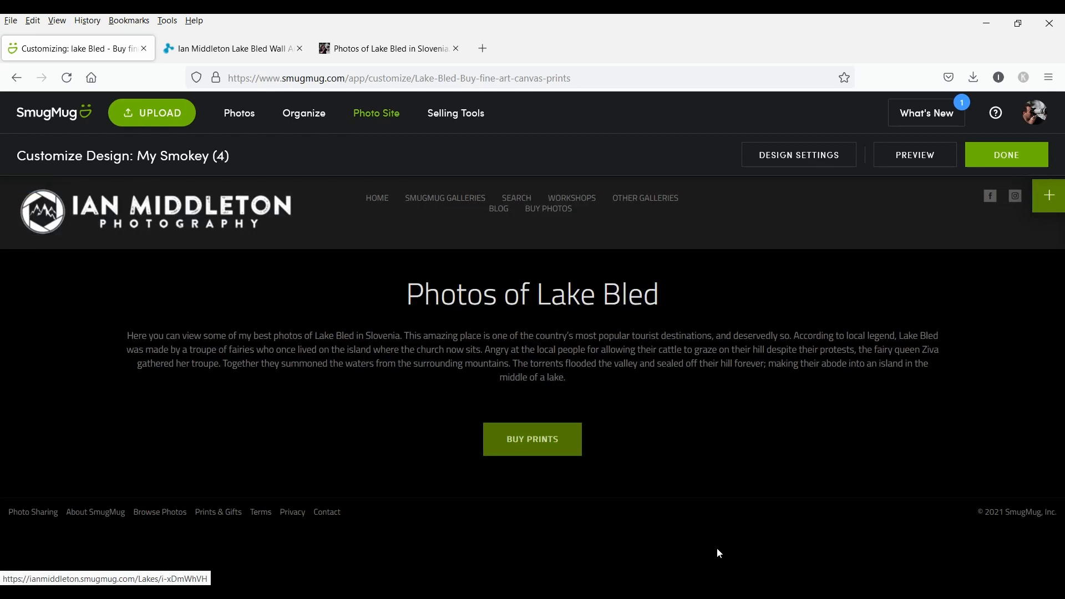
Add a Single Photo content block below the Buy Prints button and move its settings dialog aside.
left_click(1048, 197)
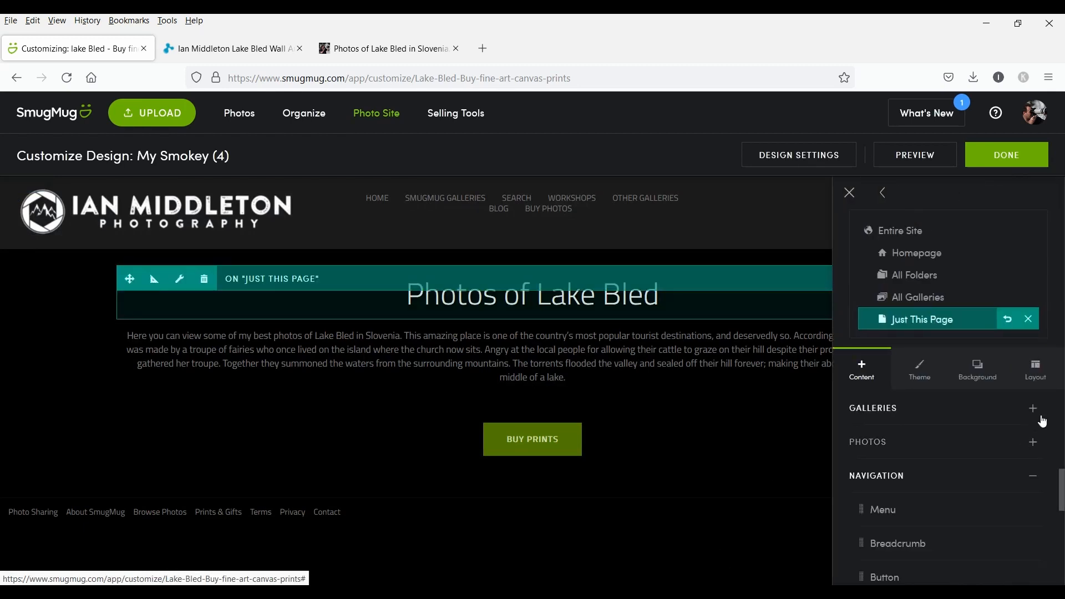
left_click(1033, 443)
scroll(1038, 447, "down", 2)
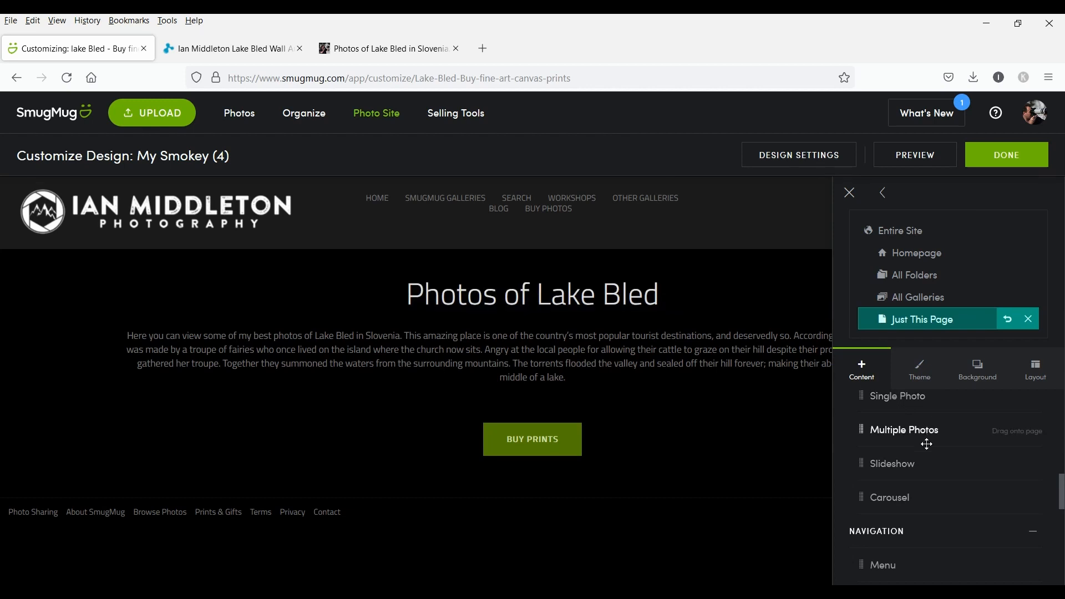
left_click_drag(908, 406, 530, 517)
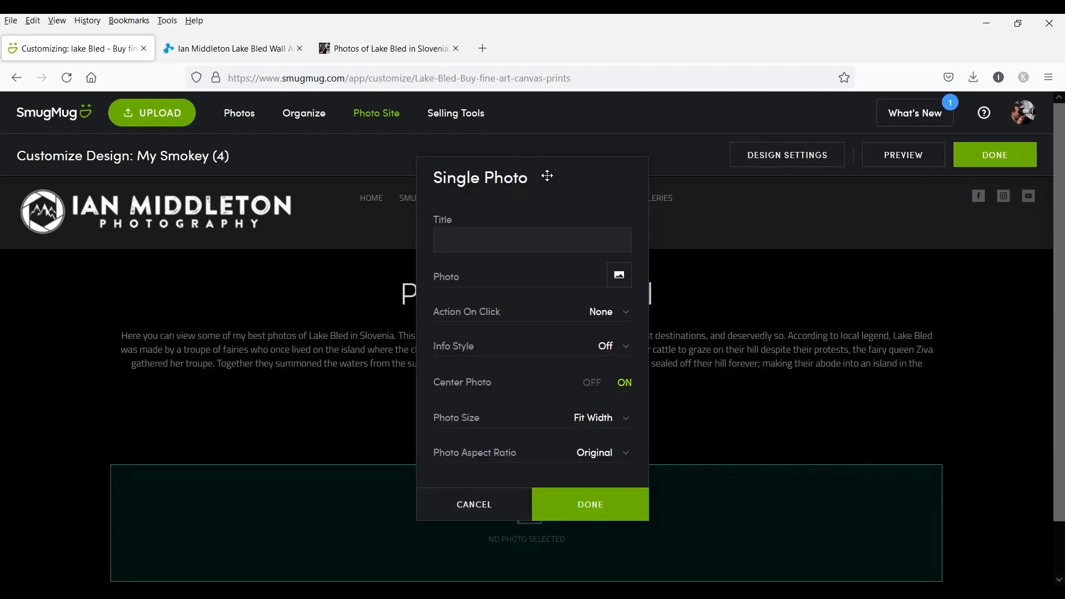
left_click_drag(547, 175, 832, 176)
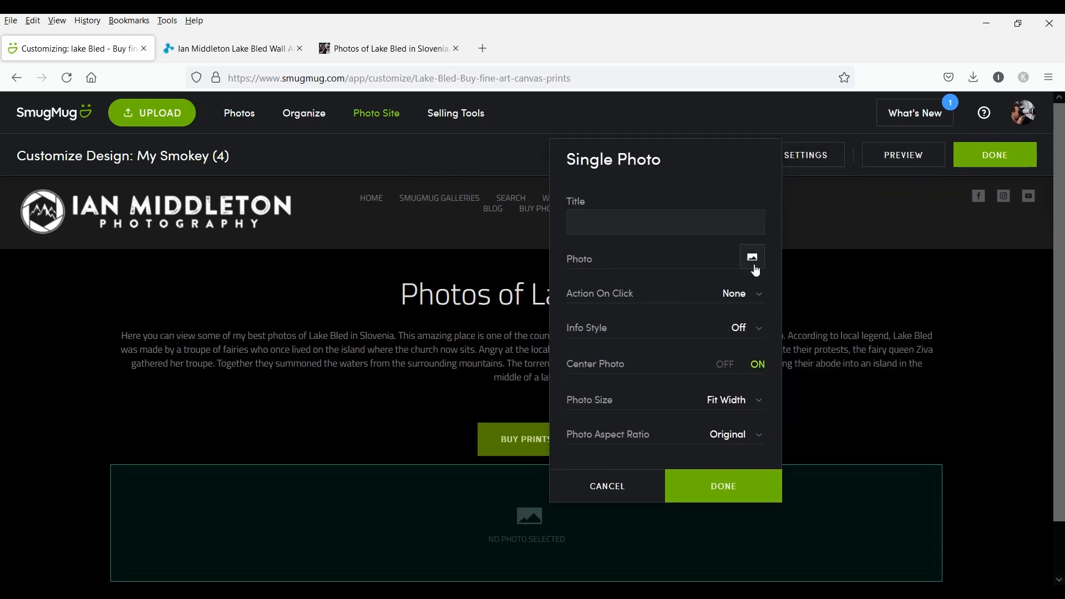
Choose the Lakes gallery photo of the island church framed by yellow-green leaves and set its click action to Go to URL.
left_click(753, 257)
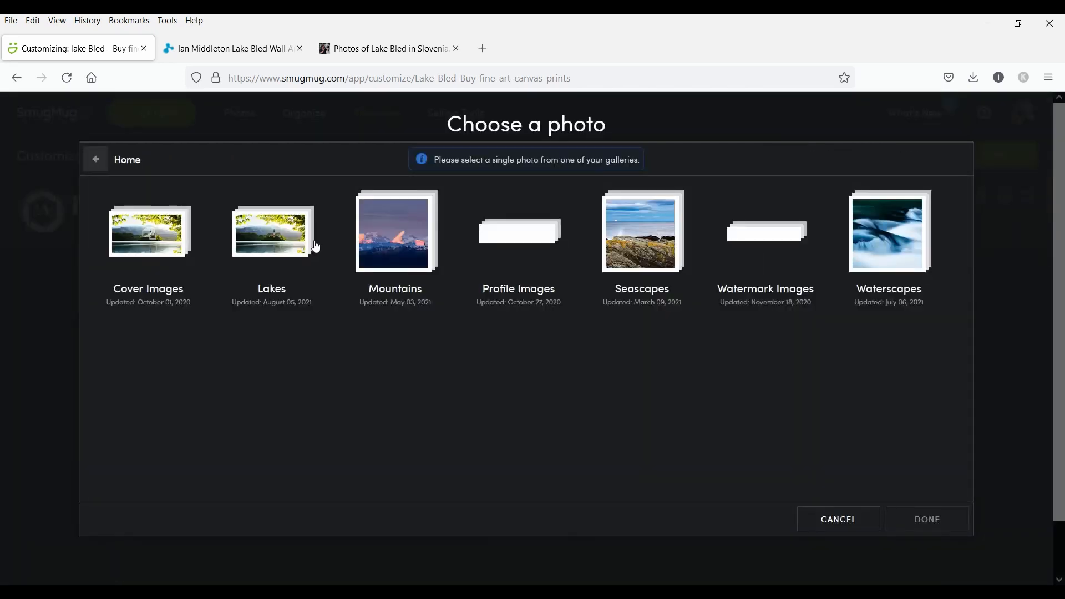
left_click(265, 234)
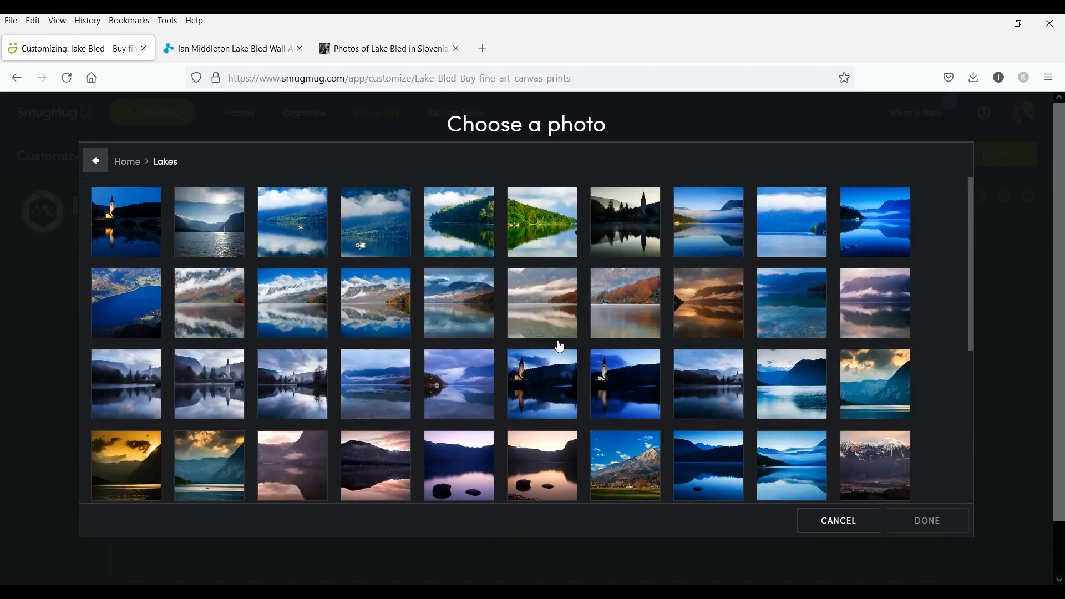
scroll(921, 460, "down", 5)
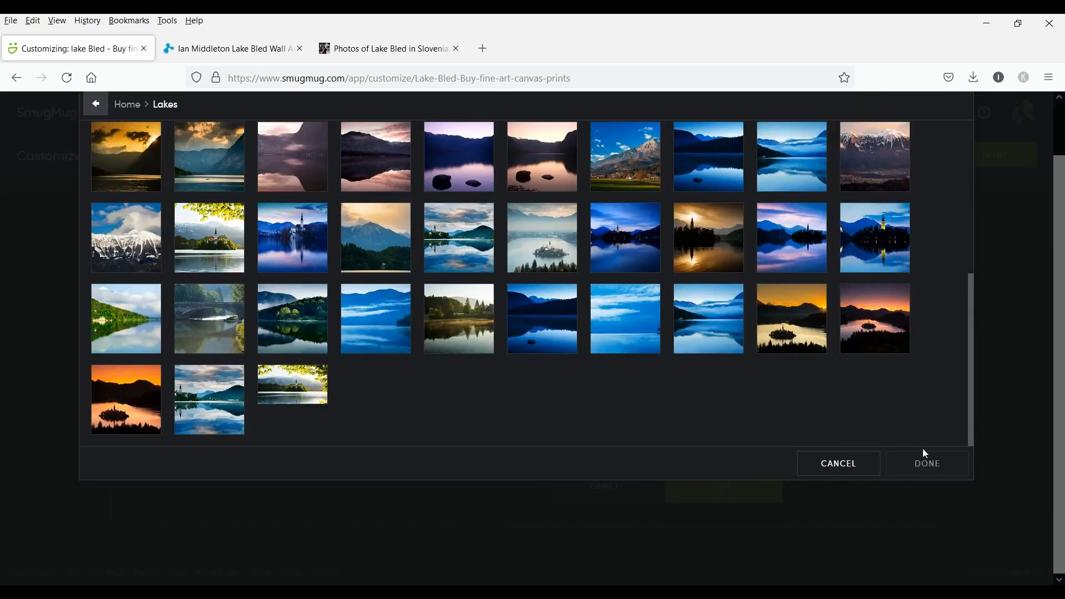
left_click(209, 236)
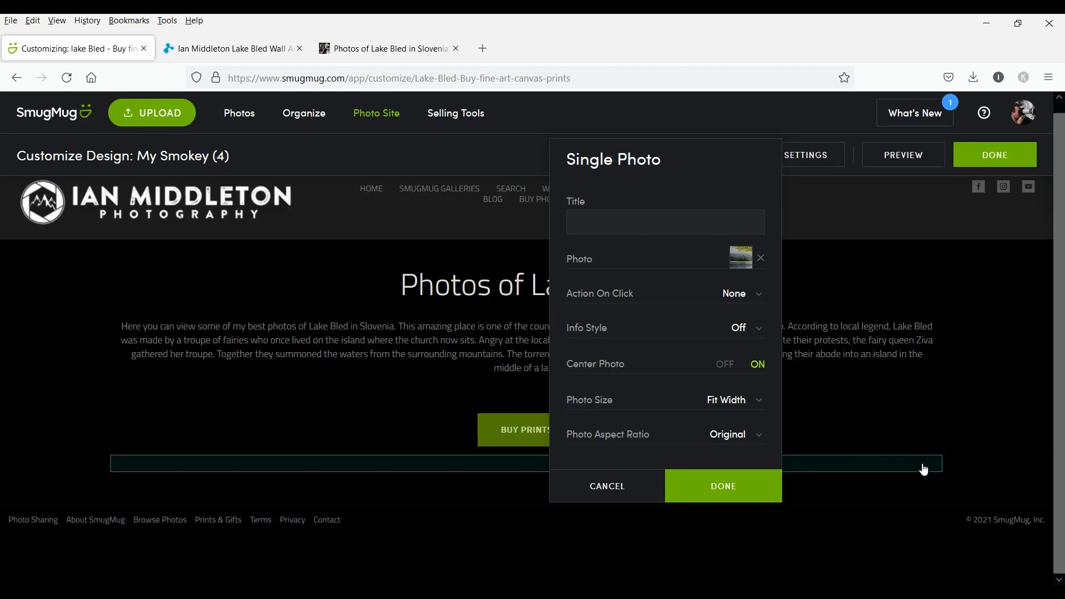
left_click(741, 305)
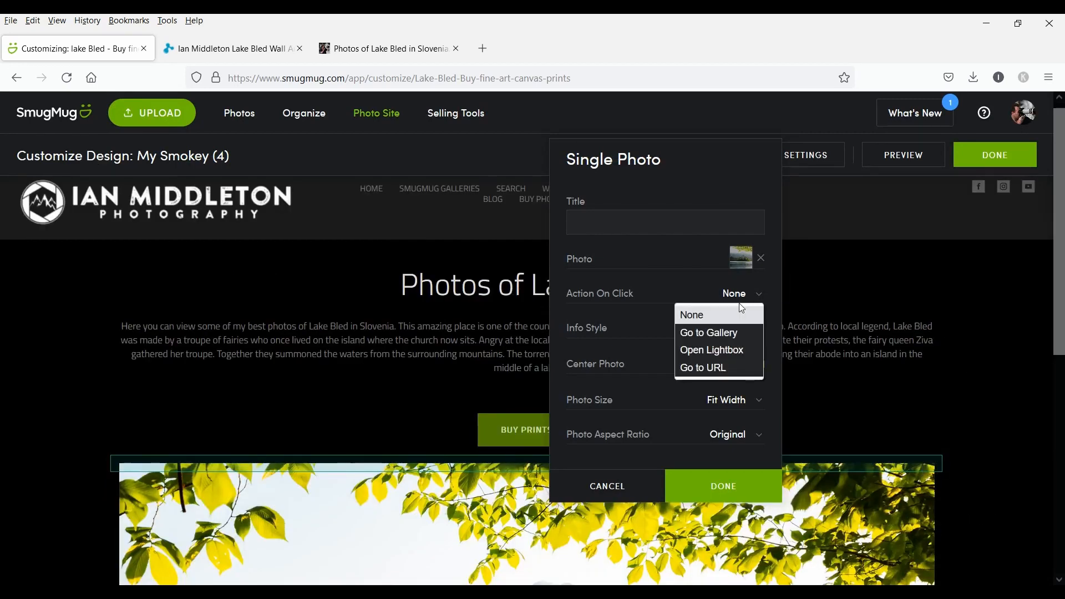
left_click(721, 367)
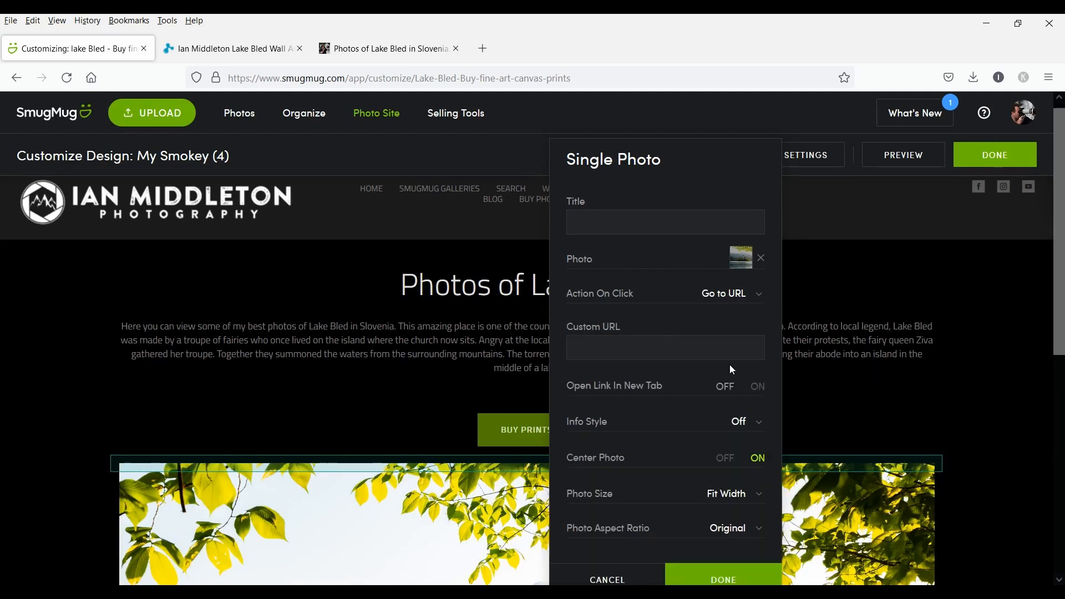
Switch to the Pixels store, open the "Spring colours at Lake Bled" product page, and copy its web address.
left_click(248, 51)
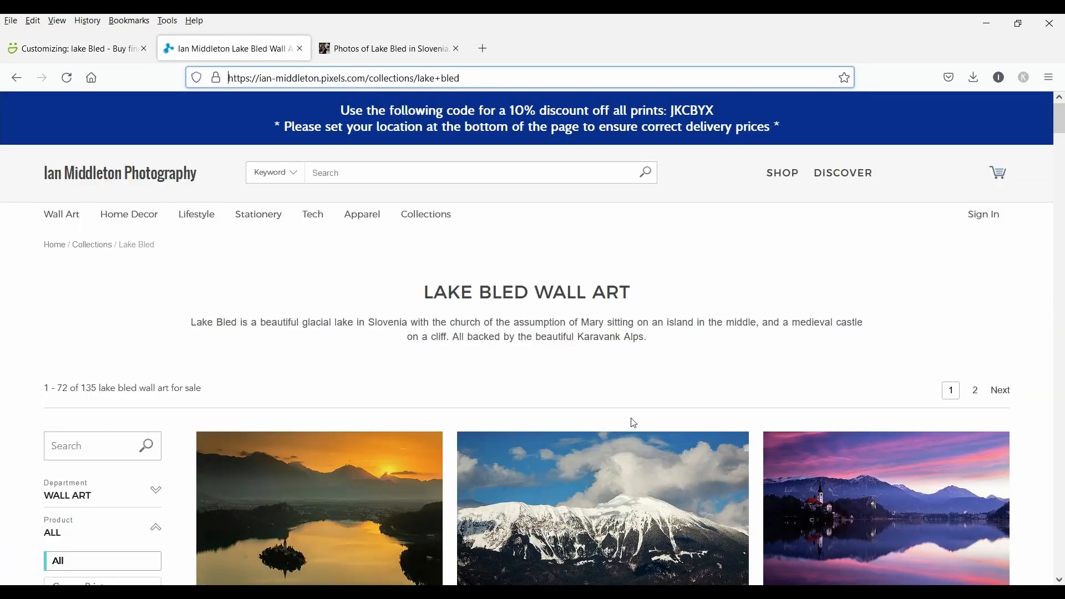
scroll(632, 416, "down", 6)
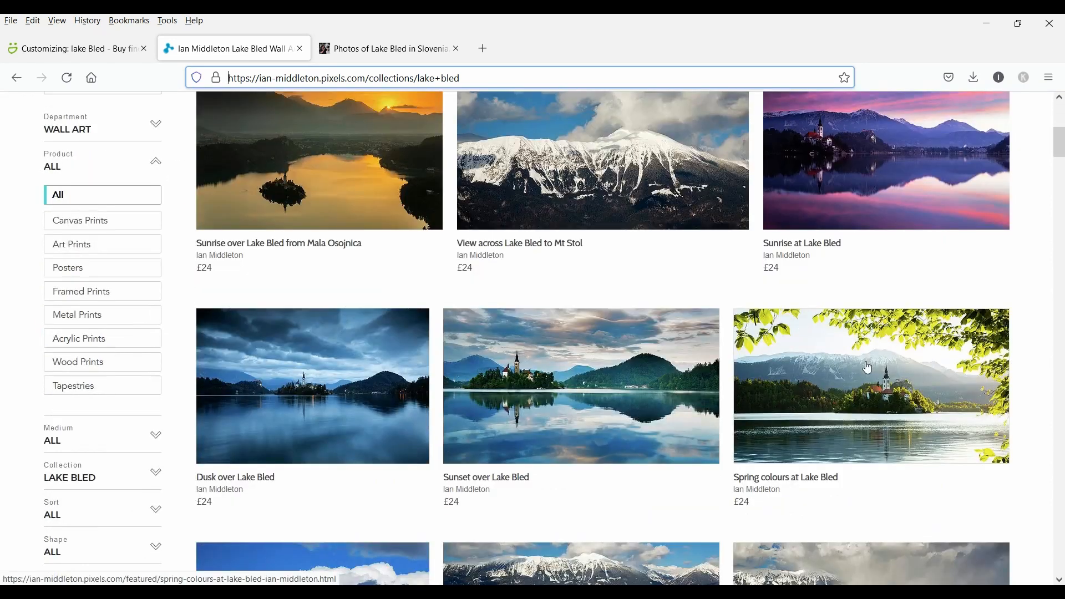
scroll(868, 367, "down", 3)
left_click(964, 261)
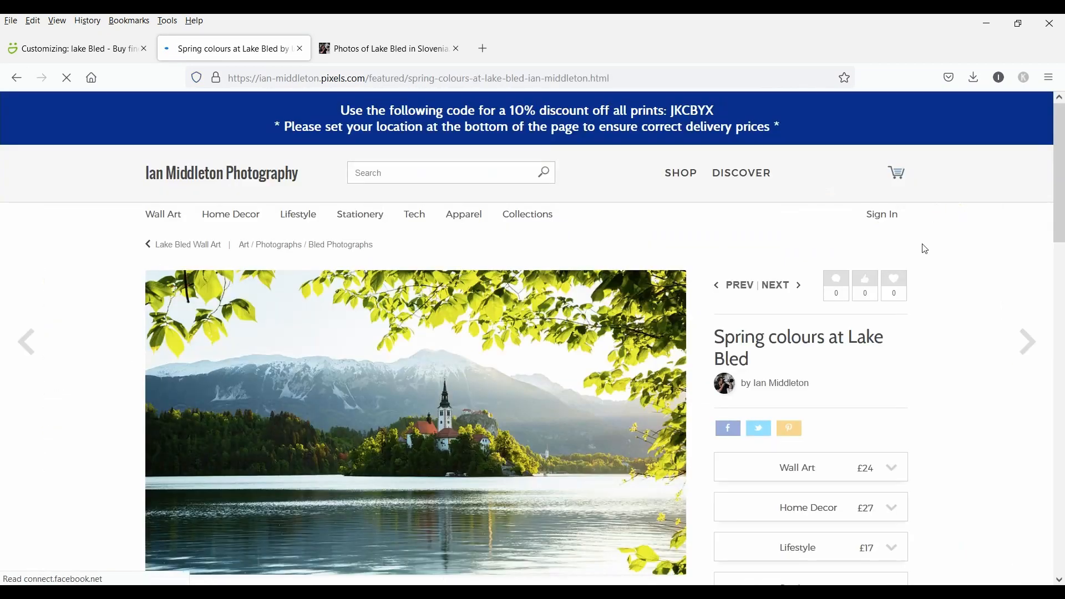
scroll(964, 367, "down", 5)
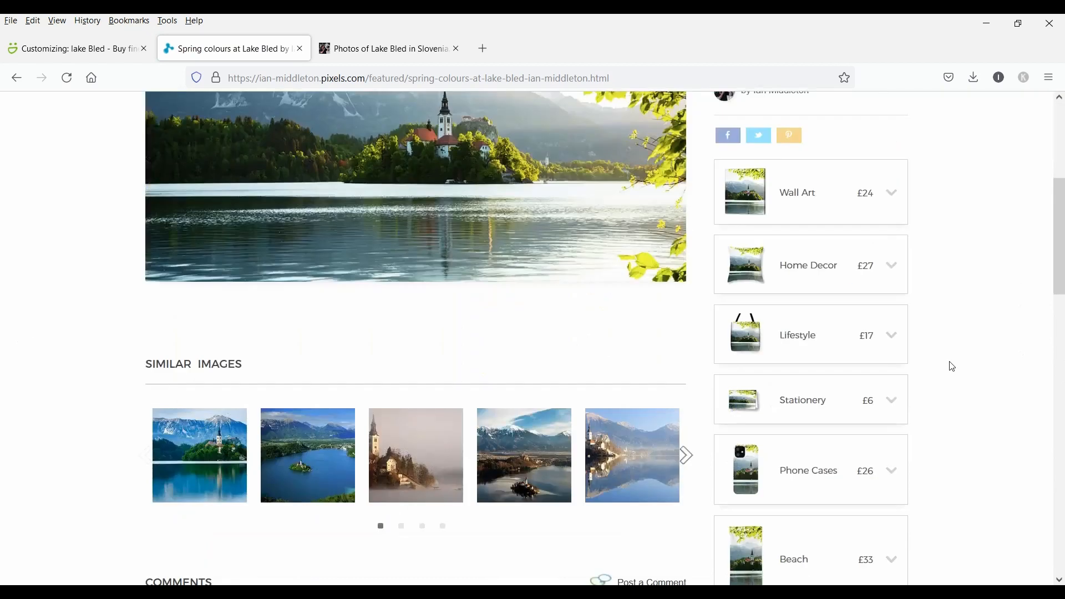
scroll(950, 364, "down", 7)
scroll(950, 364, "up", 12)
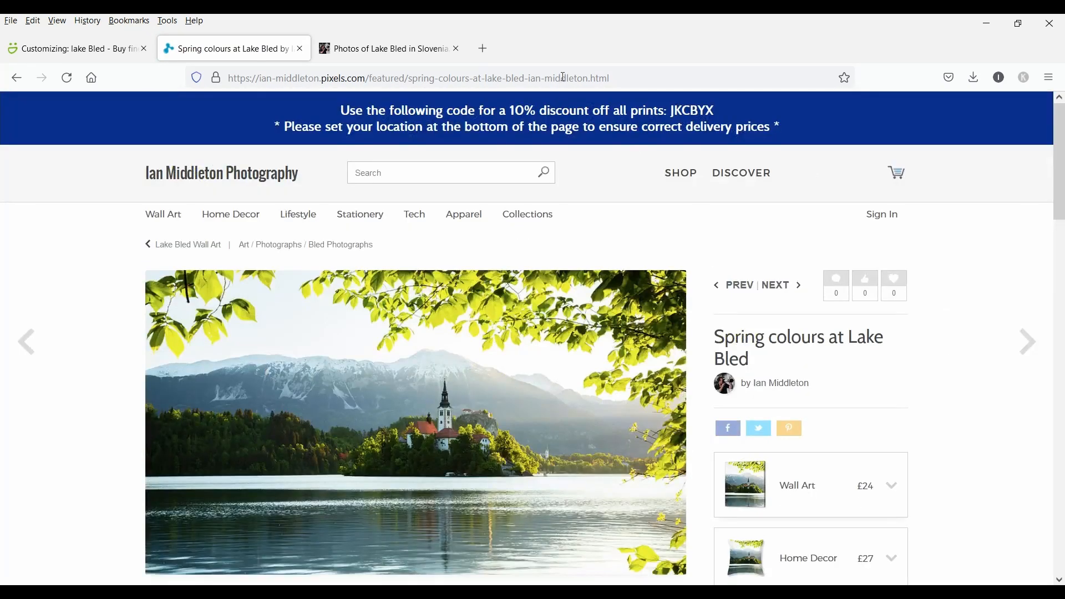
left_click(637, 75)
right_click(368, 71)
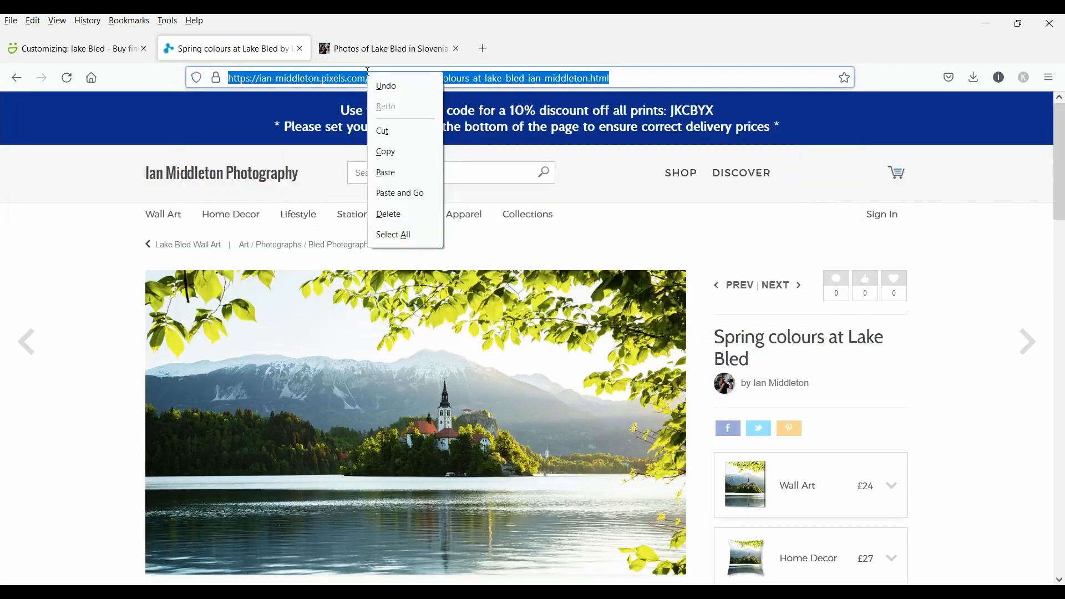
left_click(385, 151)
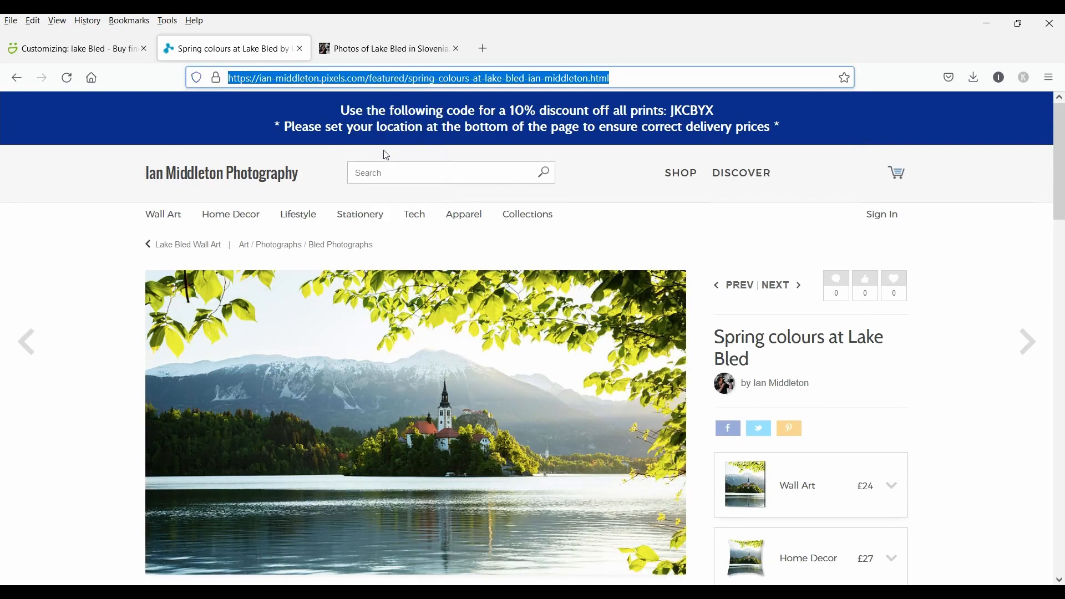
Back in SmugMug, paste the product address as the photo's custom URL, turn on opening the link in a new tab, and confirm.
left_click(77, 52)
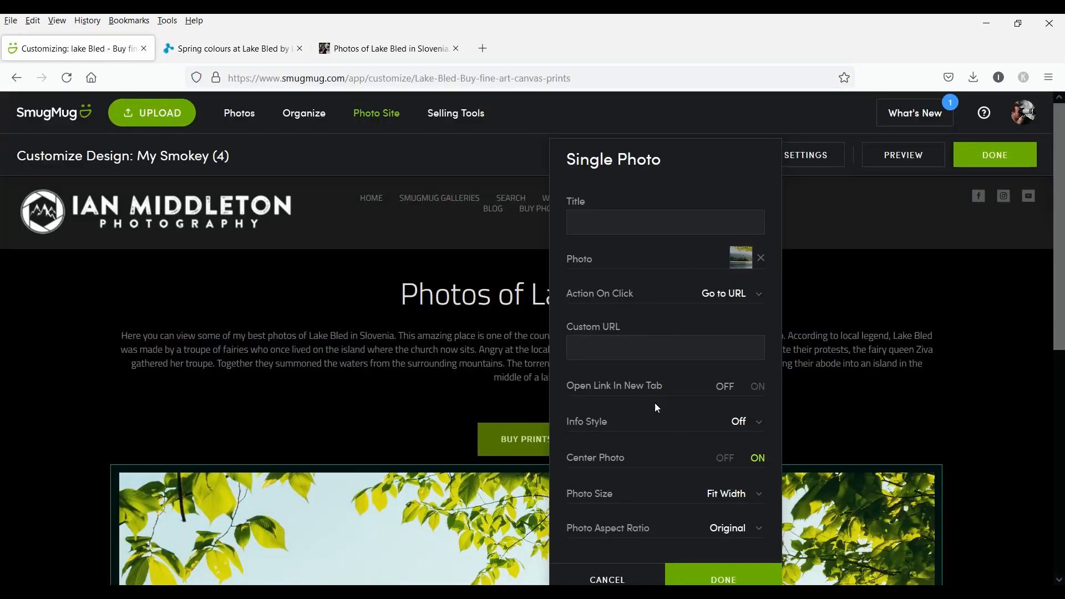
left_click(613, 355)
right_click(608, 351)
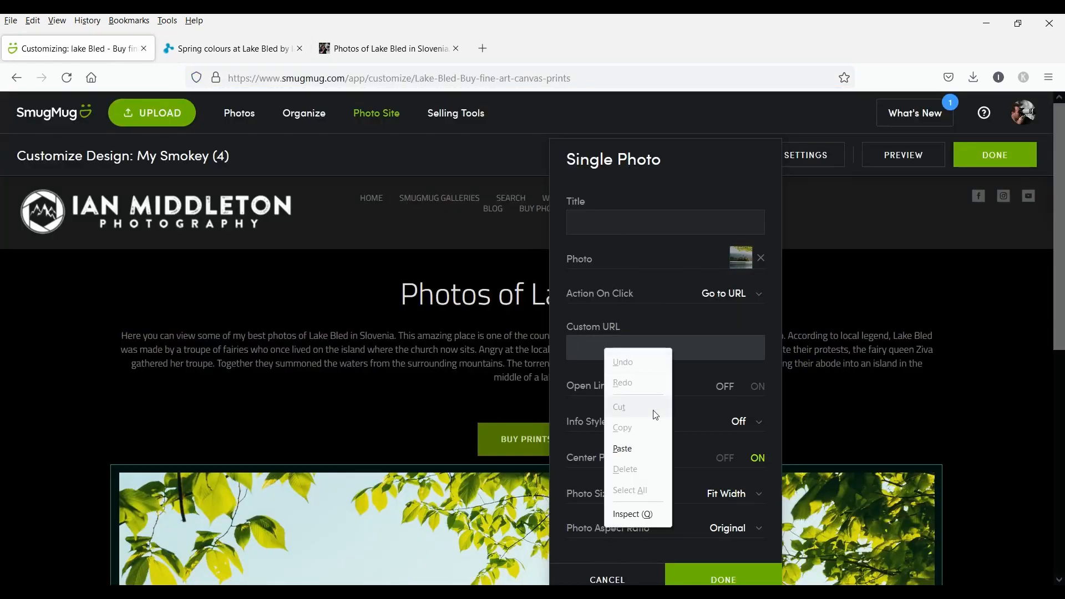
left_click(643, 447)
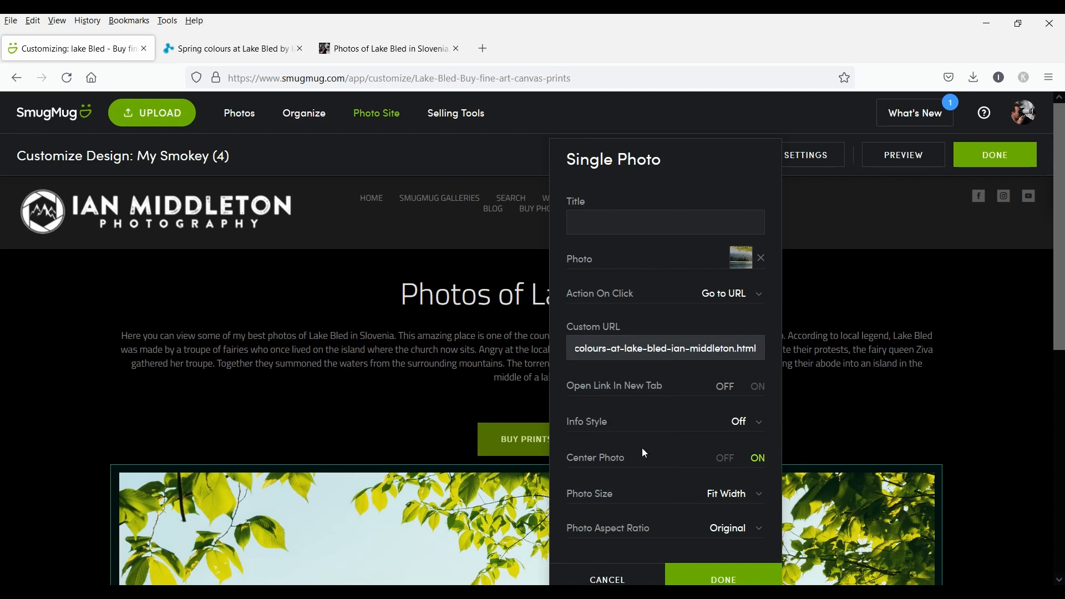
left_click(765, 392)
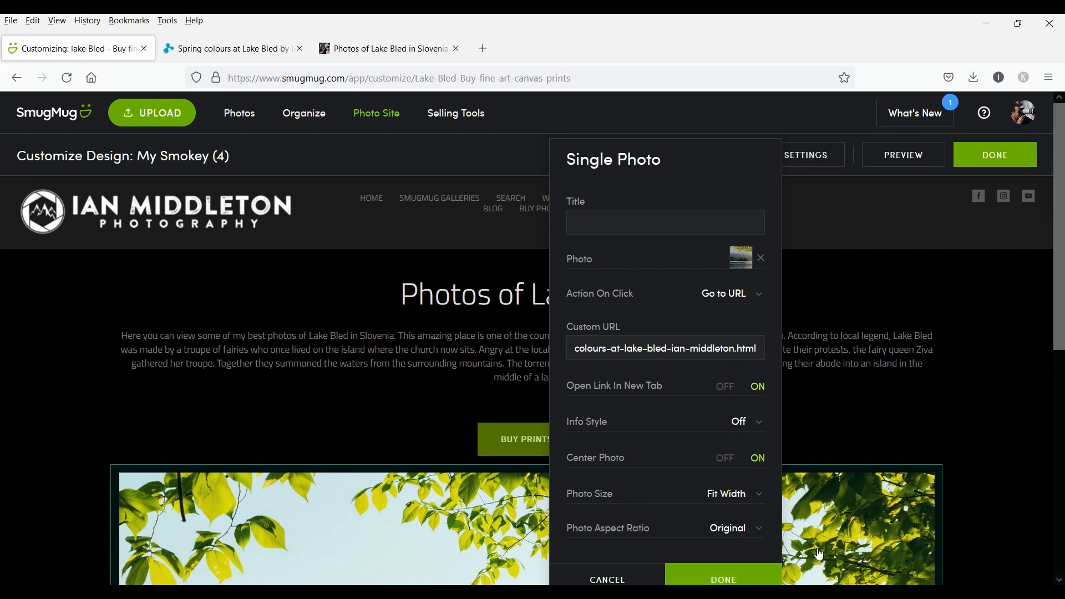
left_click(725, 580)
Look over the linked Lake Bled photo in the page design and publish the page changes.
scroll(934, 417, "down", 6)
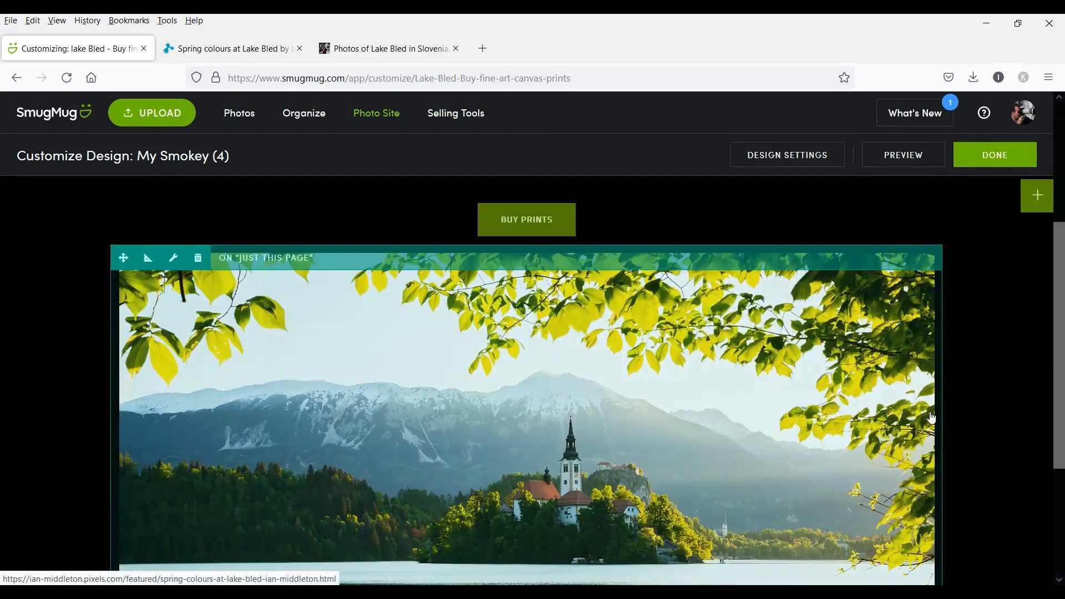
scroll(932, 417, "up", 3)
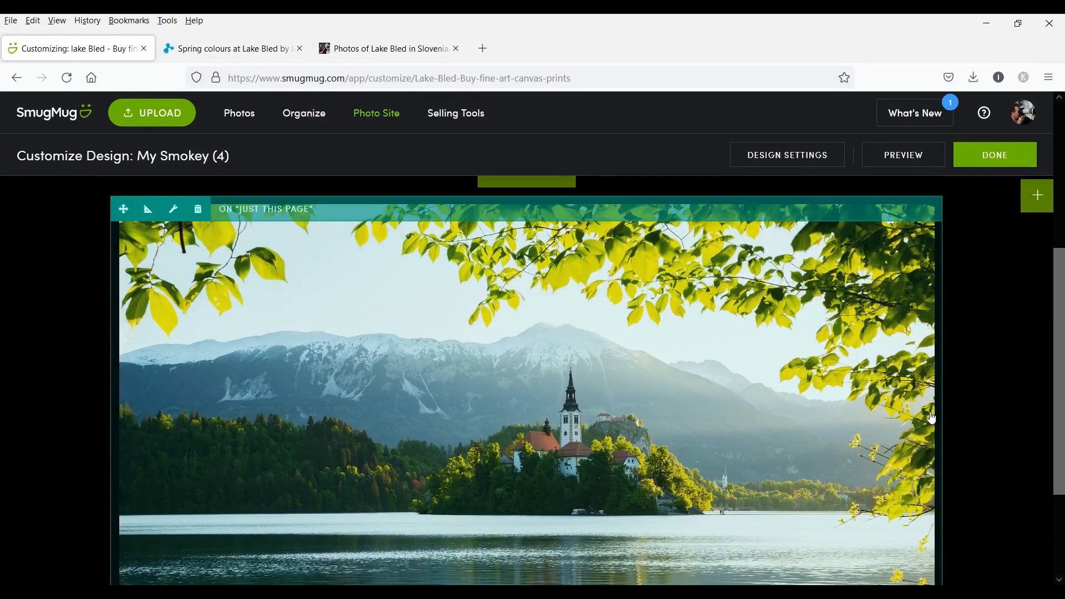
left_click(987, 156)
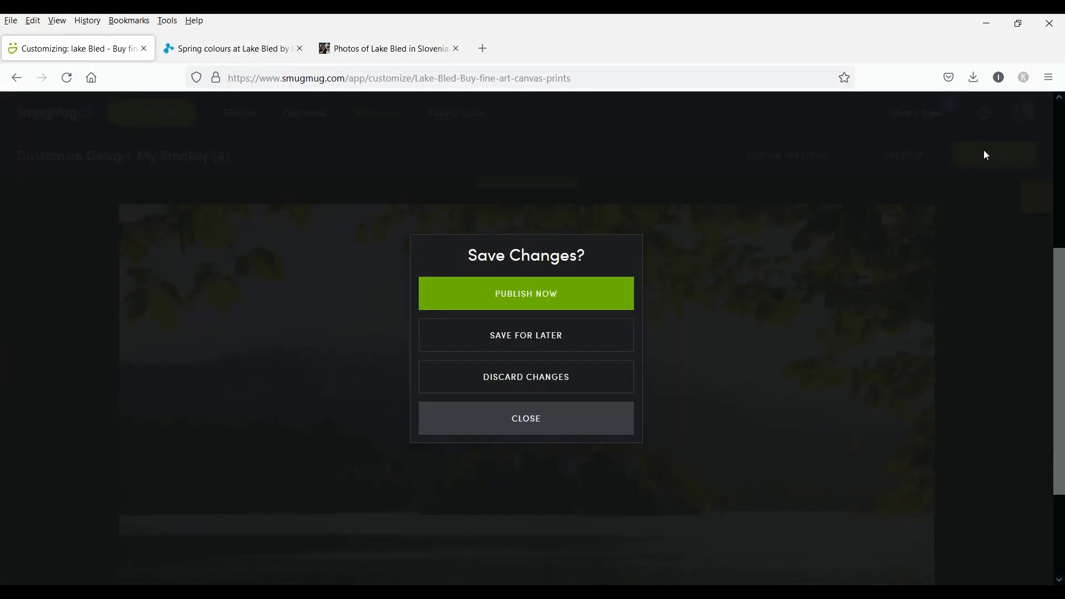
left_click(528, 295)
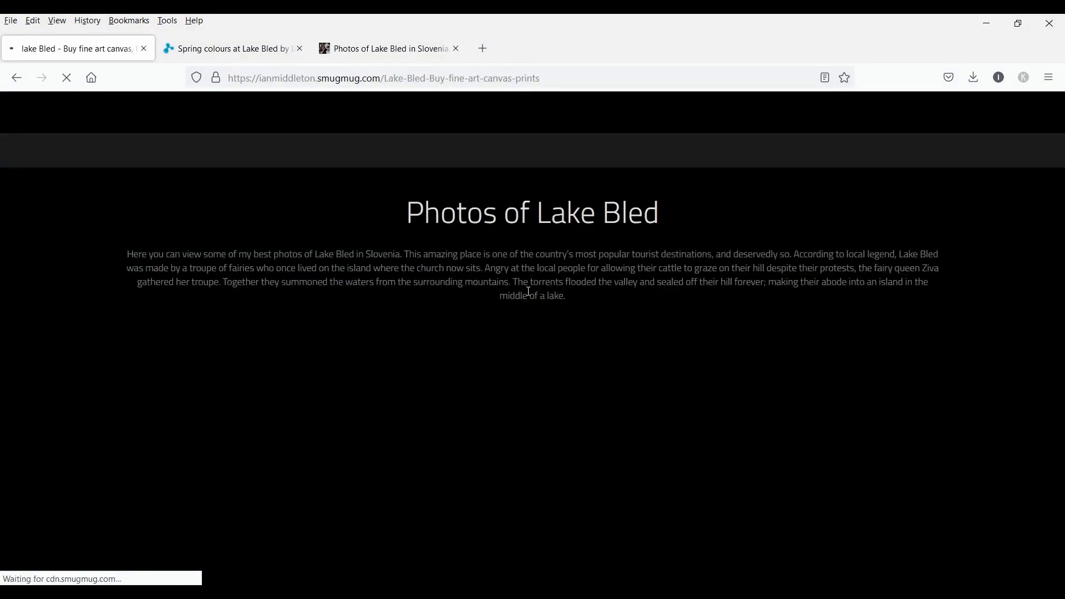
Test the photo's link to the Pixels product on the published page and close the opened product tab.
scroll(528, 294, "down", 5)
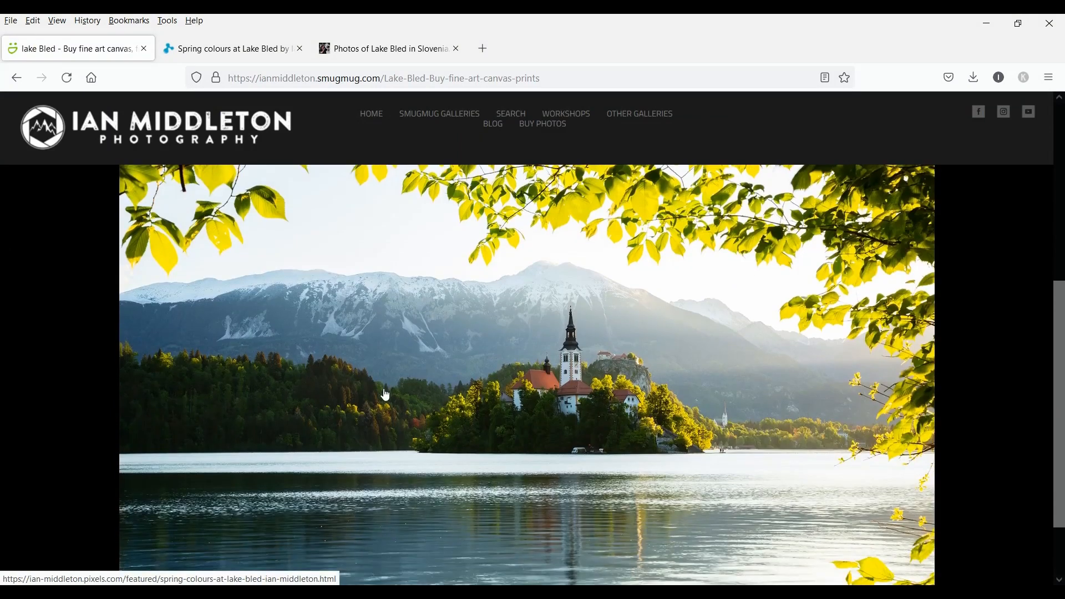
left_click(374, 398)
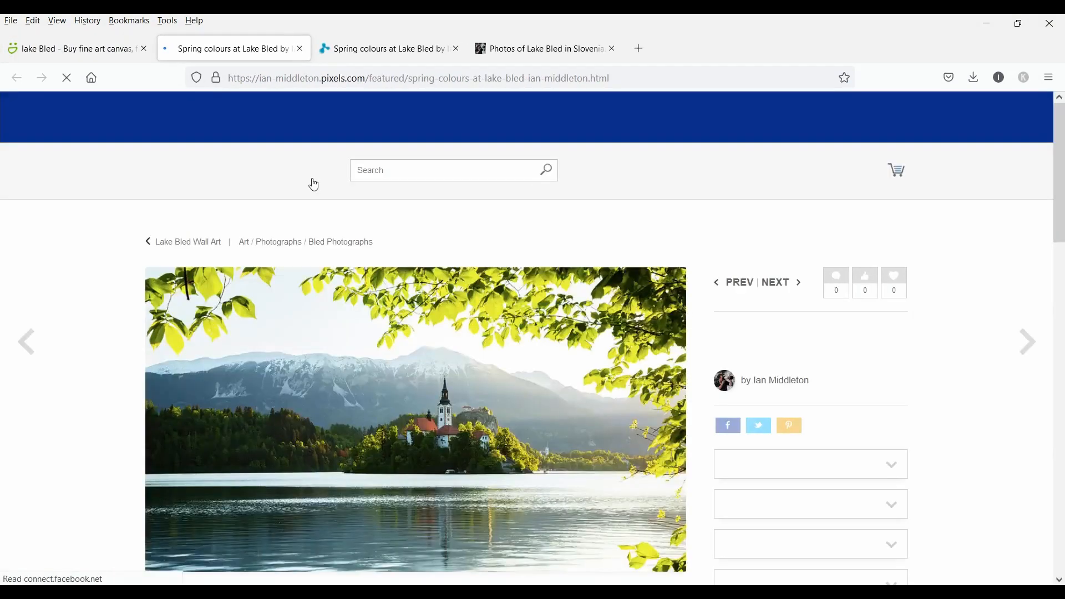
left_click(300, 47)
Reopen the page for customizing and add a Button navigation block below the Lake Bled photo.
scroll(294, 152, "up", 5)
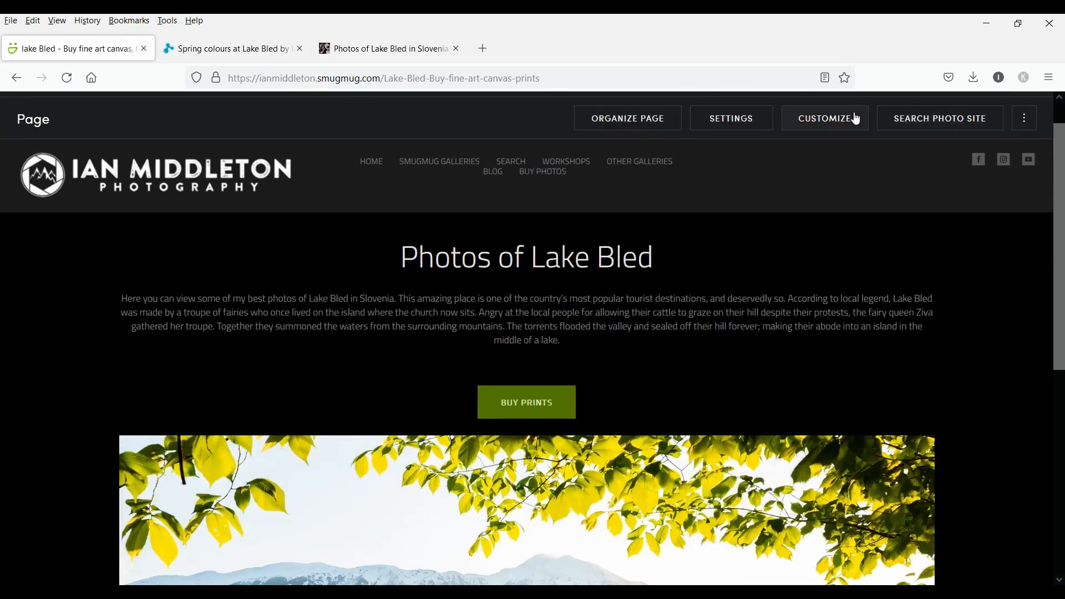
left_click(830, 136)
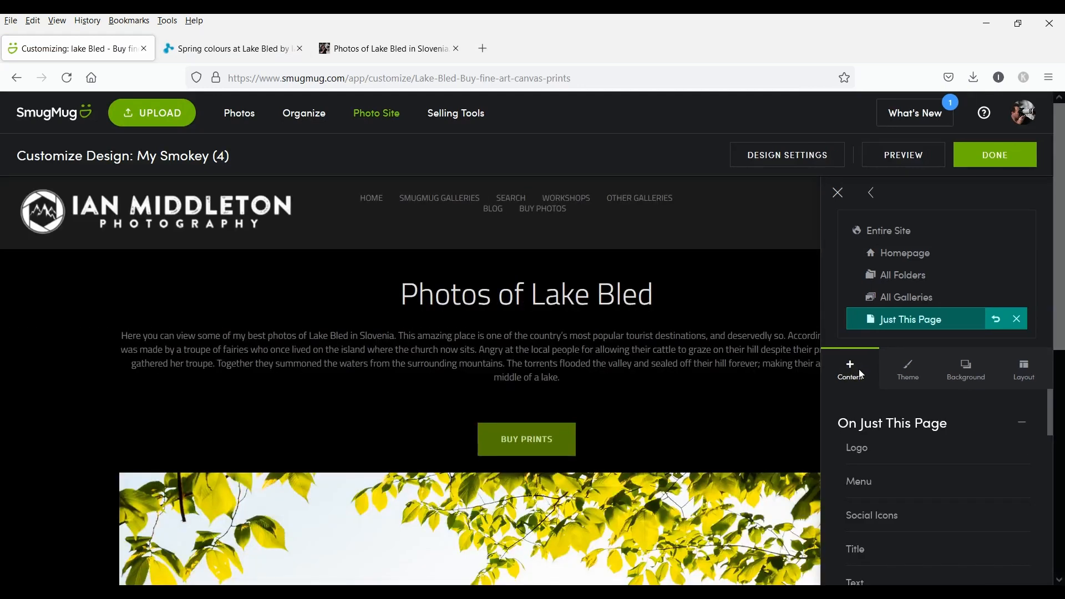
scroll(858, 369, "down", 5)
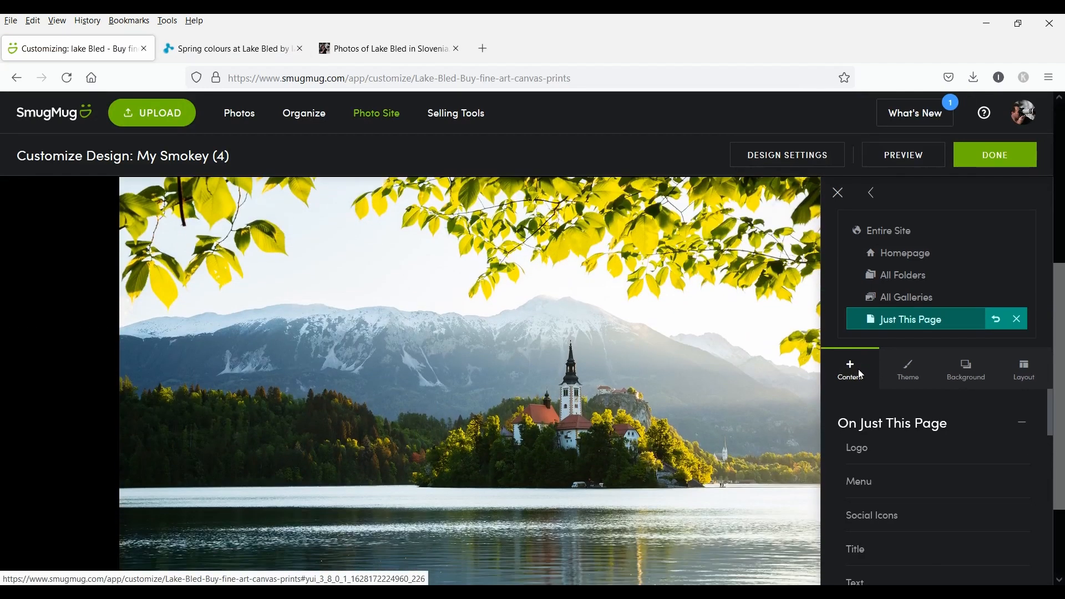
scroll(858, 368, "down", 2)
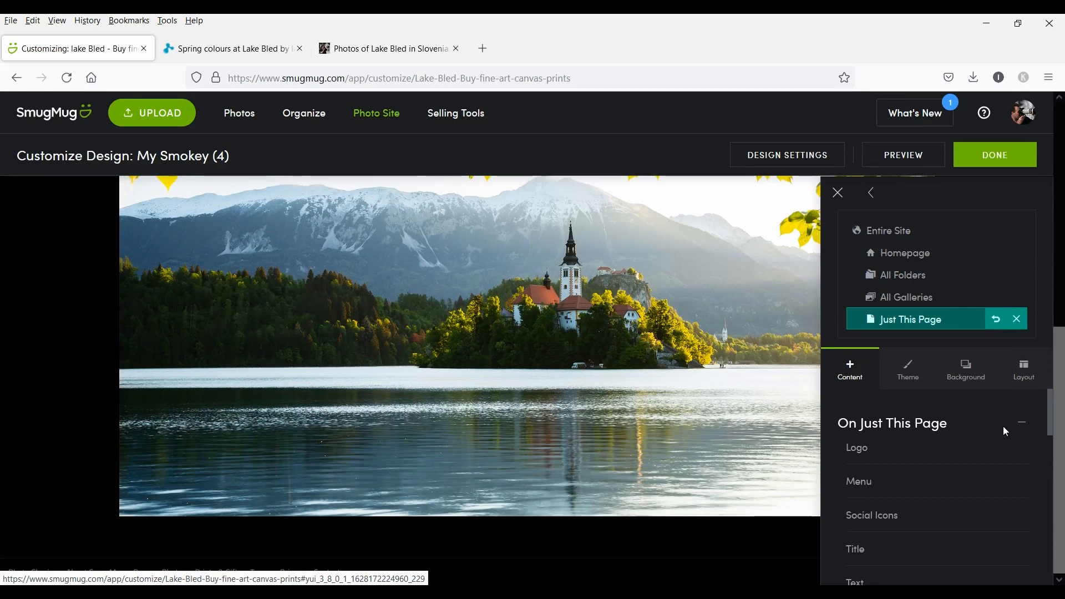
scroll(1003, 425, "down", 5)
scroll(1003, 425, "down", 3)
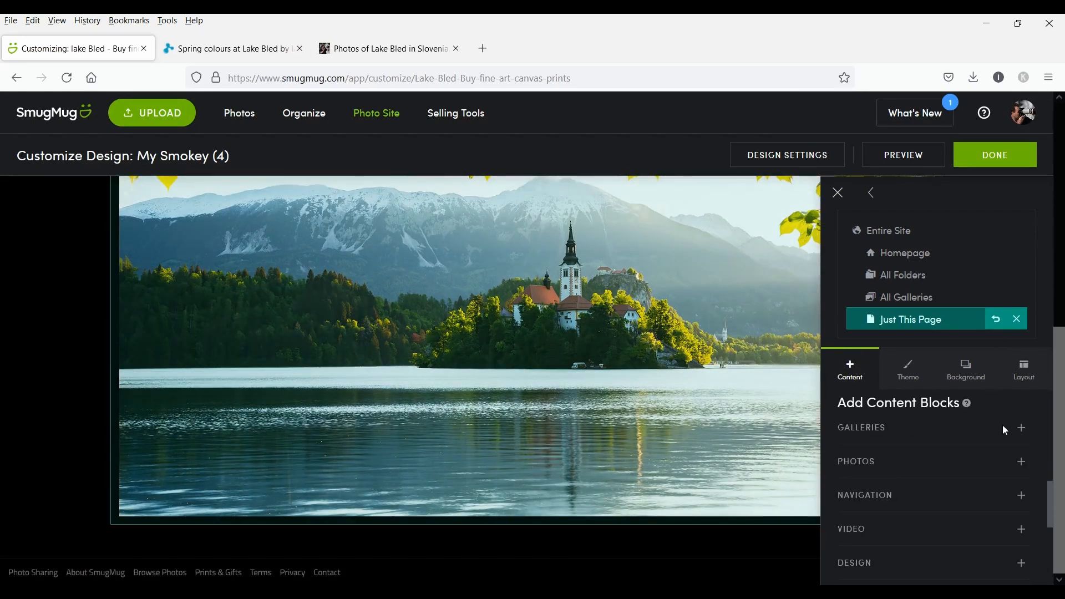
scroll(1017, 468, "down", 3)
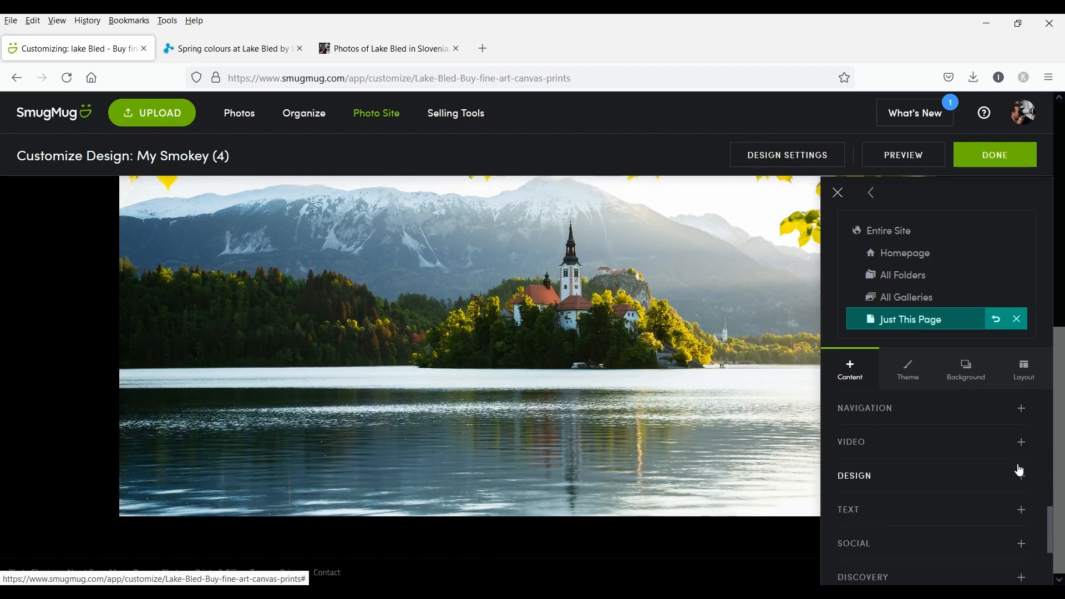
left_click(1022, 413)
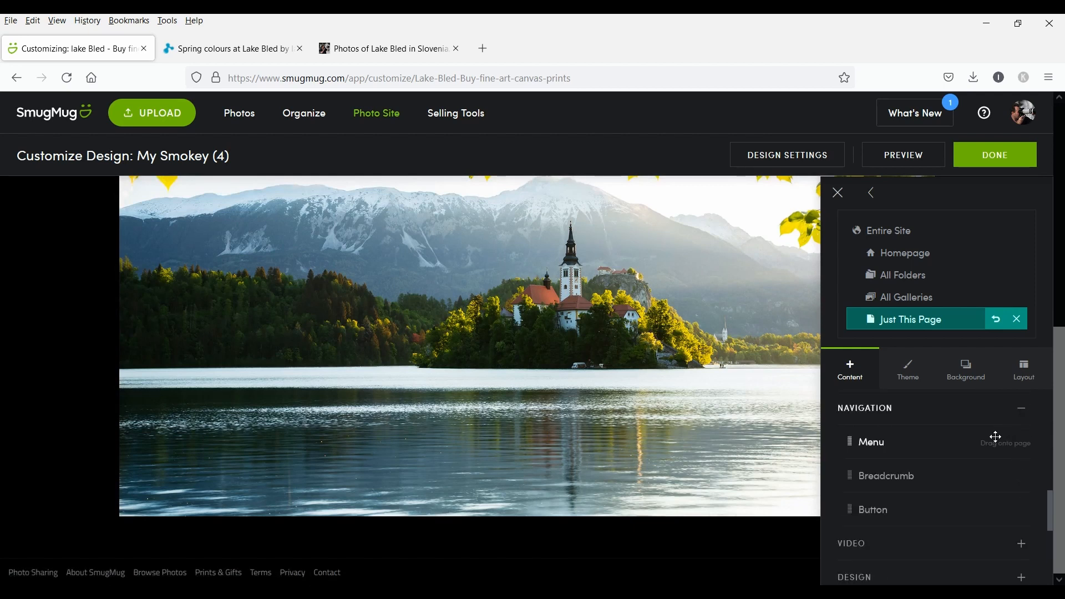
left_click_drag(906, 509, 526, 352)
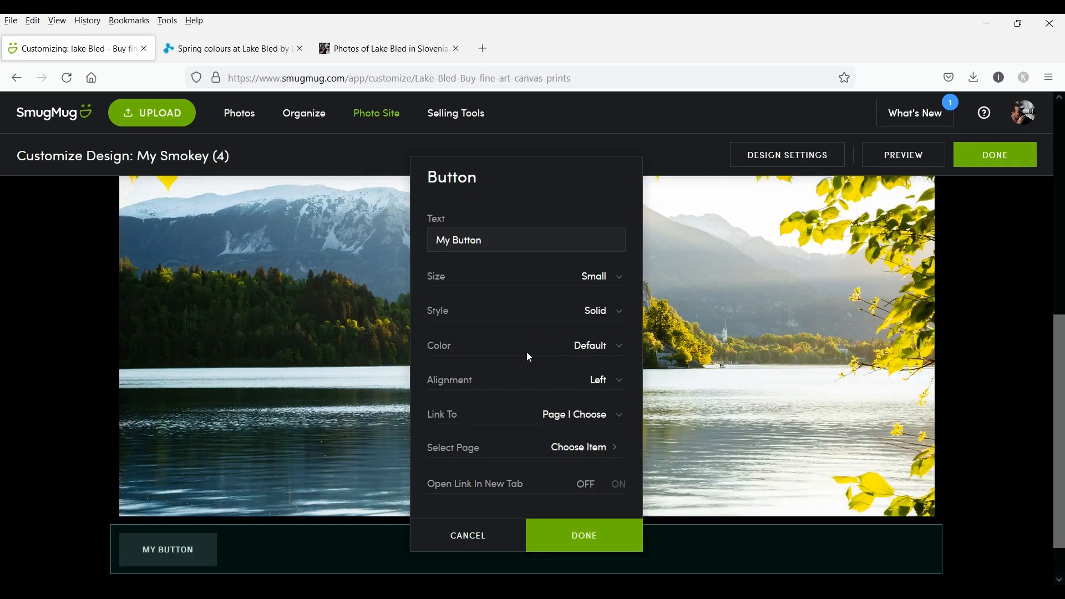
Set the new button's text to "Buy a print", its color to Accent and its alignment to Center.
left_click_drag(459, 240, 482, 240)
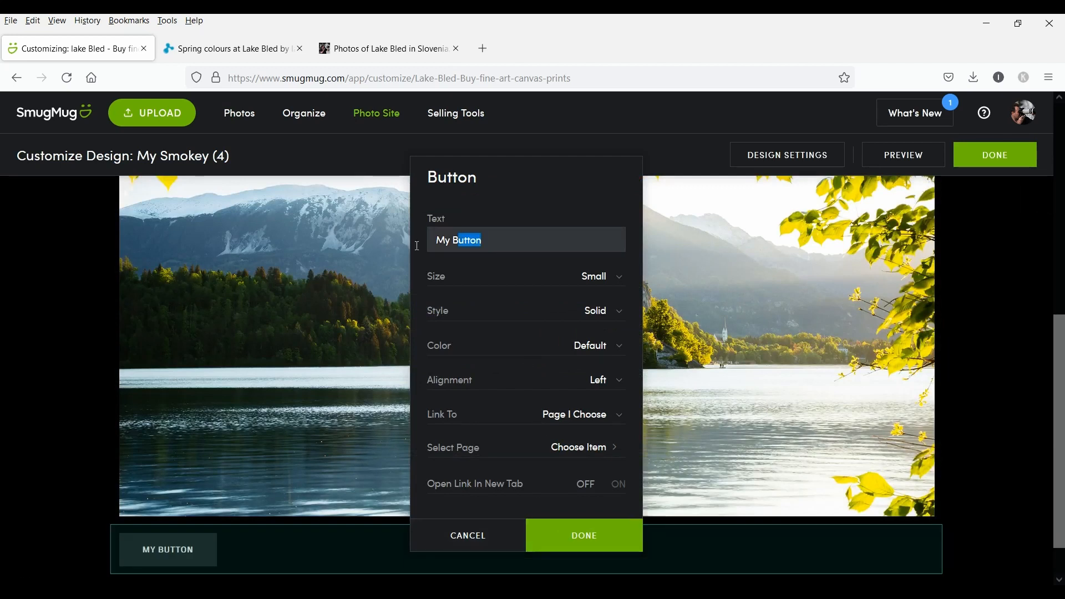
left_click_drag(417, 246, 366, 255)
type("Buy")
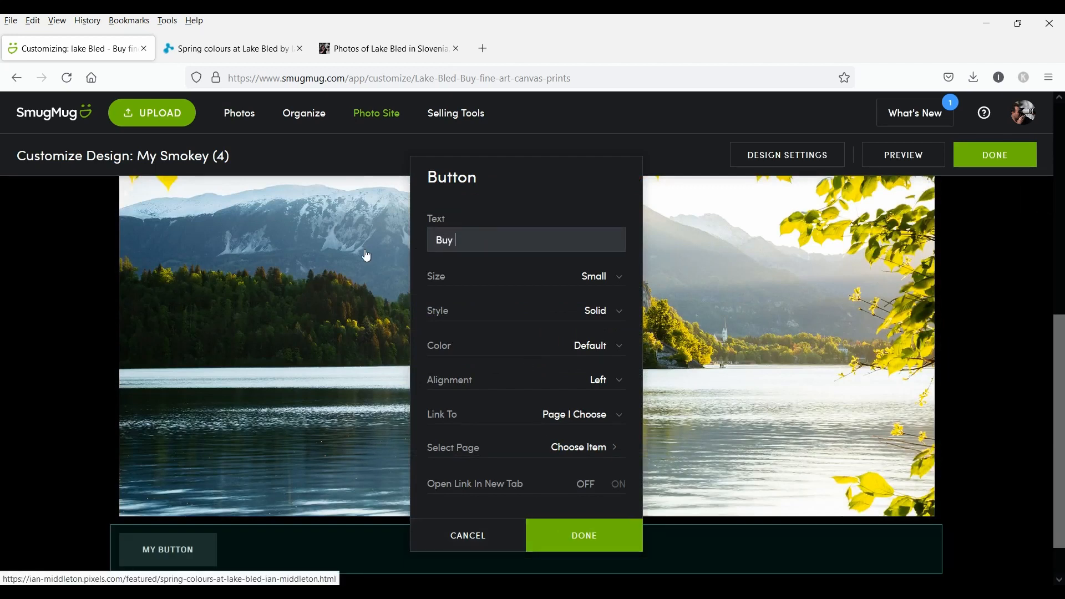
type(" a print")
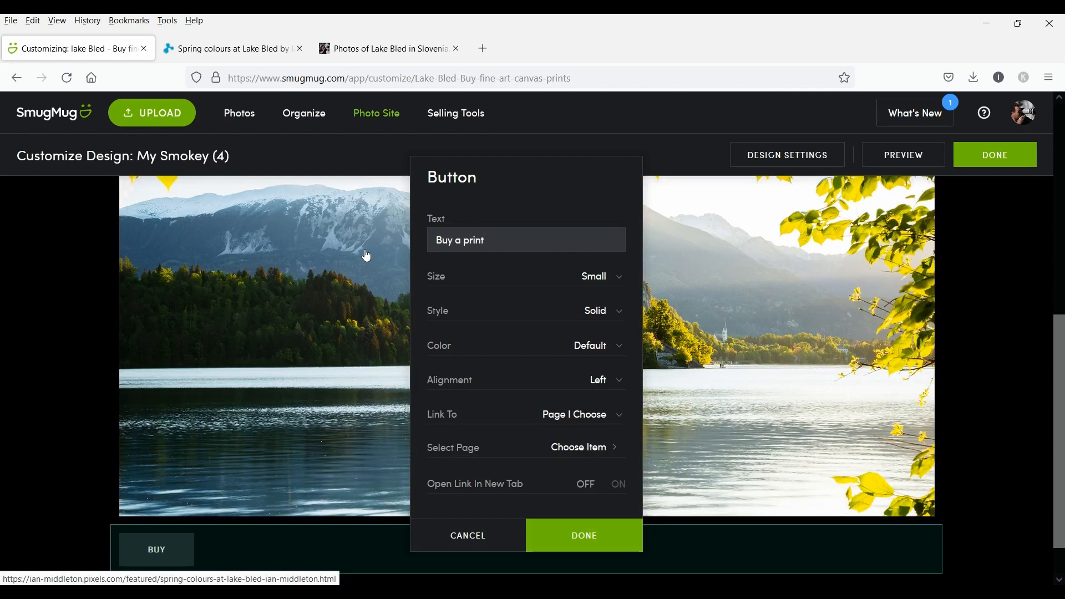
left_click(604, 345)
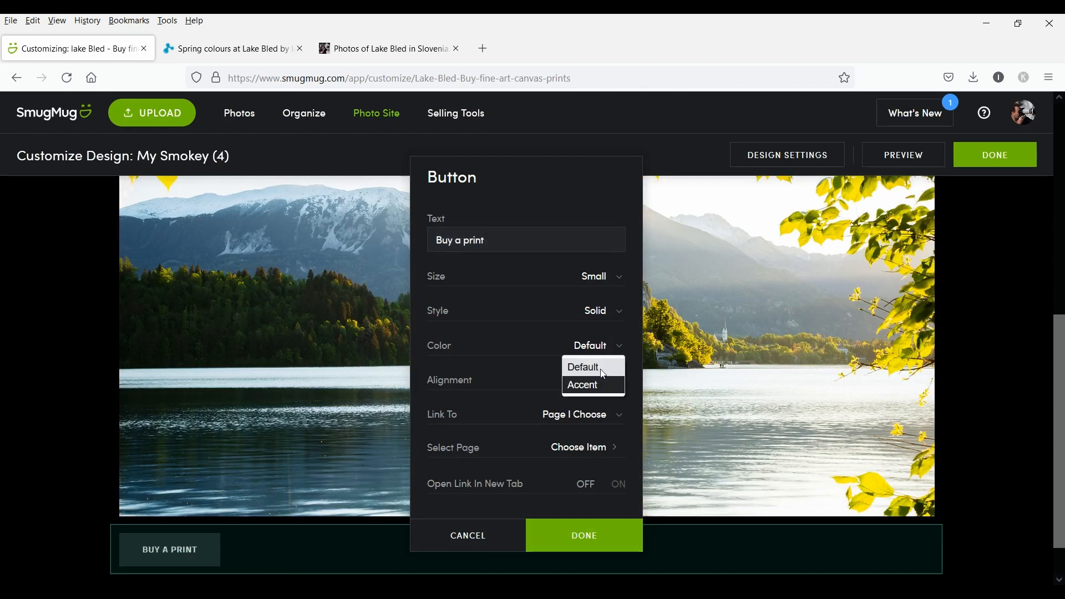
left_click(591, 383)
left_click(612, 382)
left_click(594, 421)
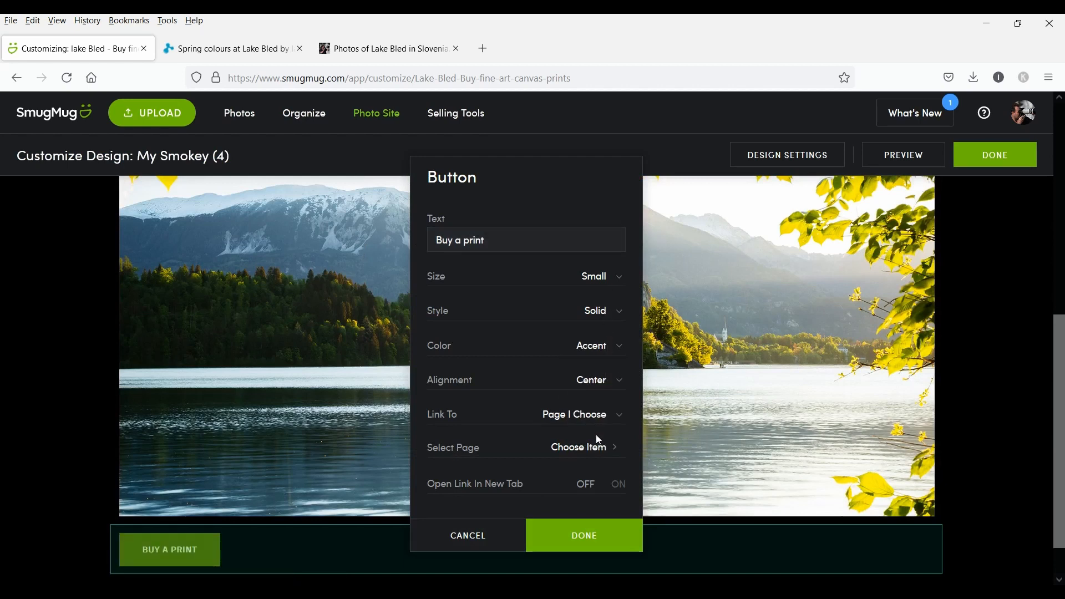
Link the button to the copied product address as a Custom URL, turn on opening in a new tab, and confirm.
left_click(620, 423)
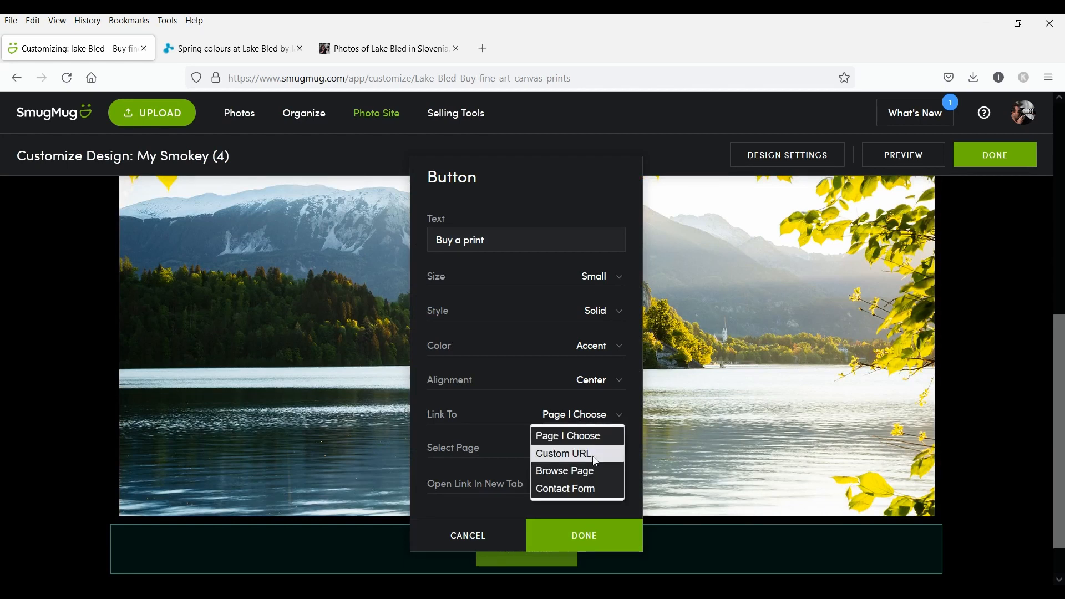
left_click(582, 451)
left_click(506, 473)
right_click(506, 473)
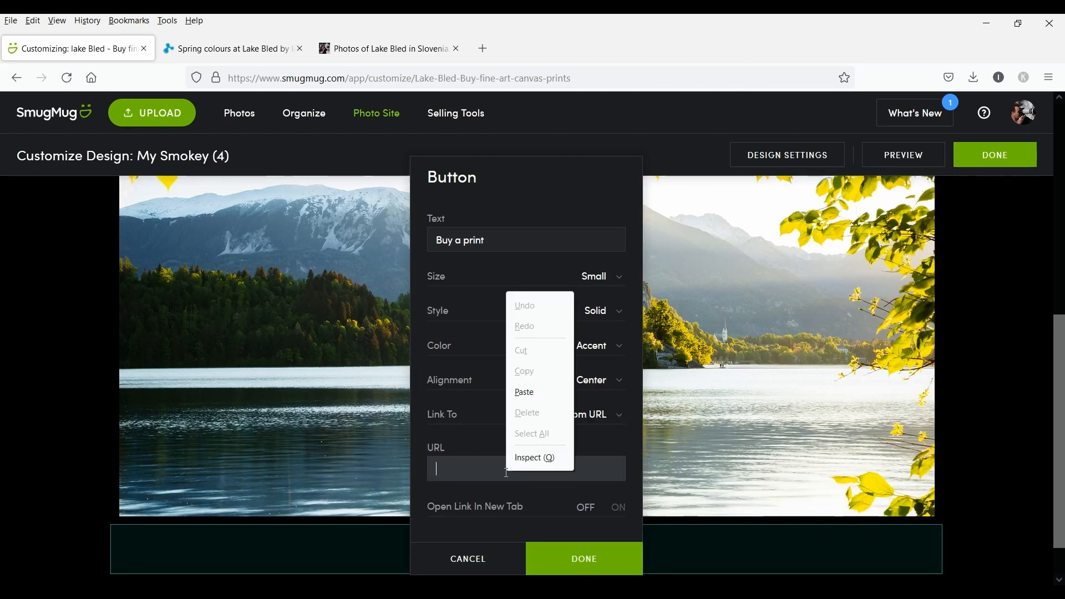
left_click(537, 395)
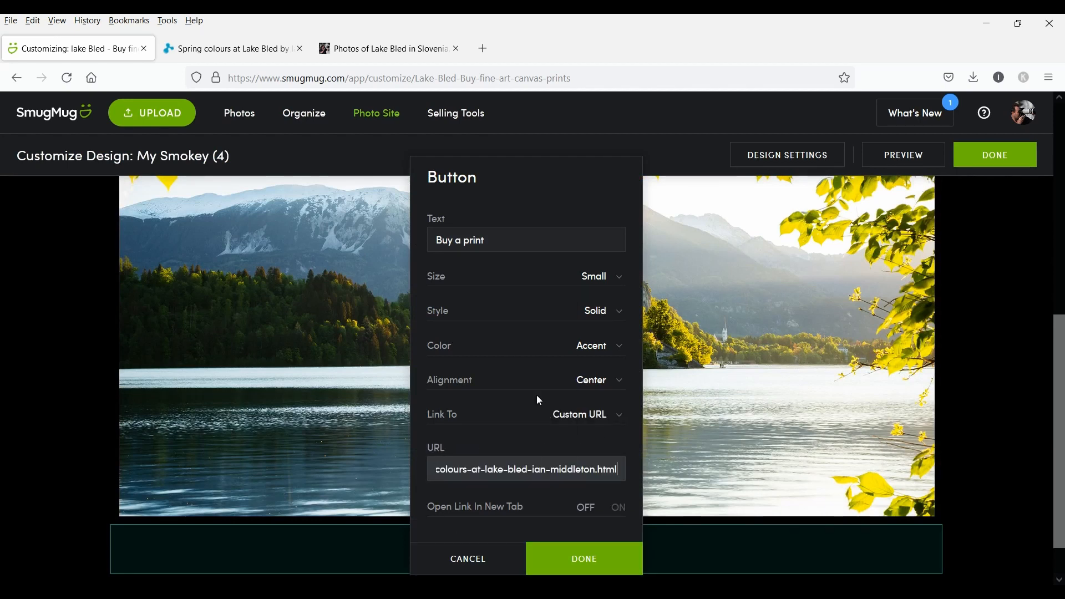
left_click(619, 508)
left_click(607, 563)
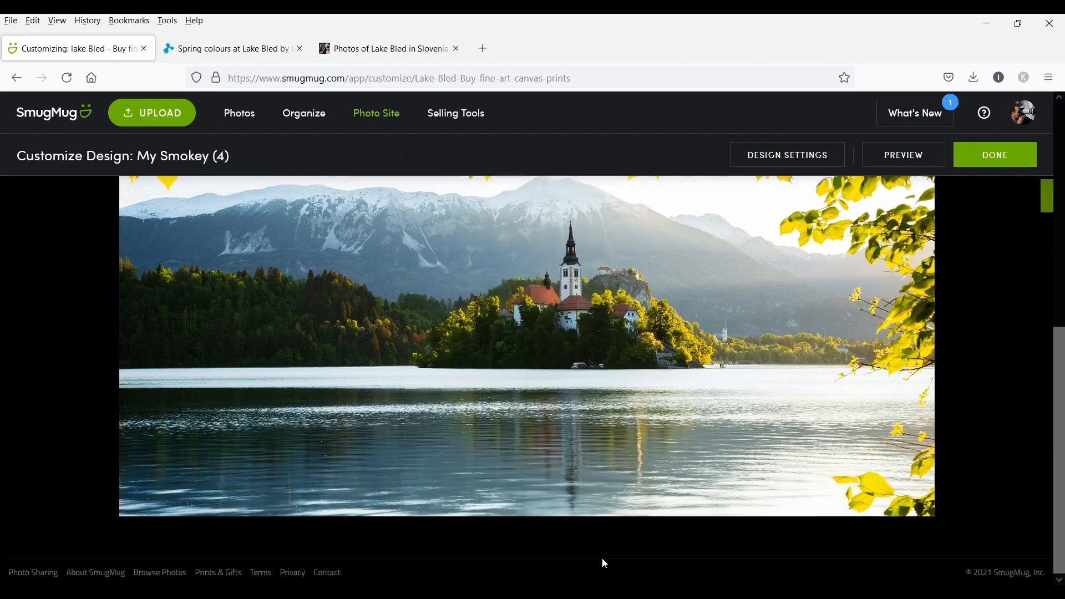
Publish the page, test the "Buy a print" button on the live site, and close the product tab it opens.
left_click(997, 154)
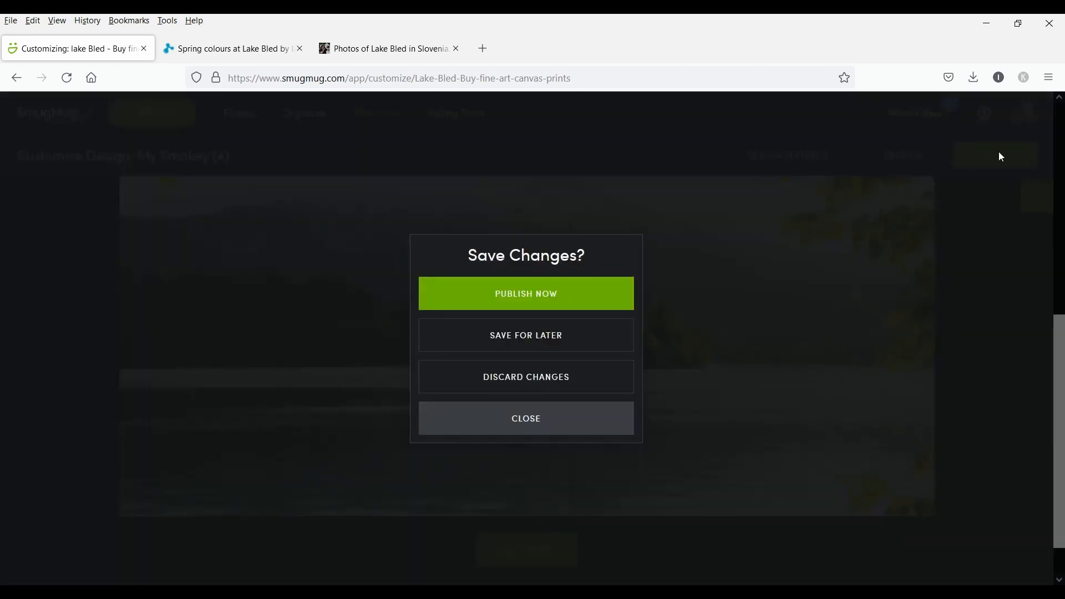
left_click(536, 300)
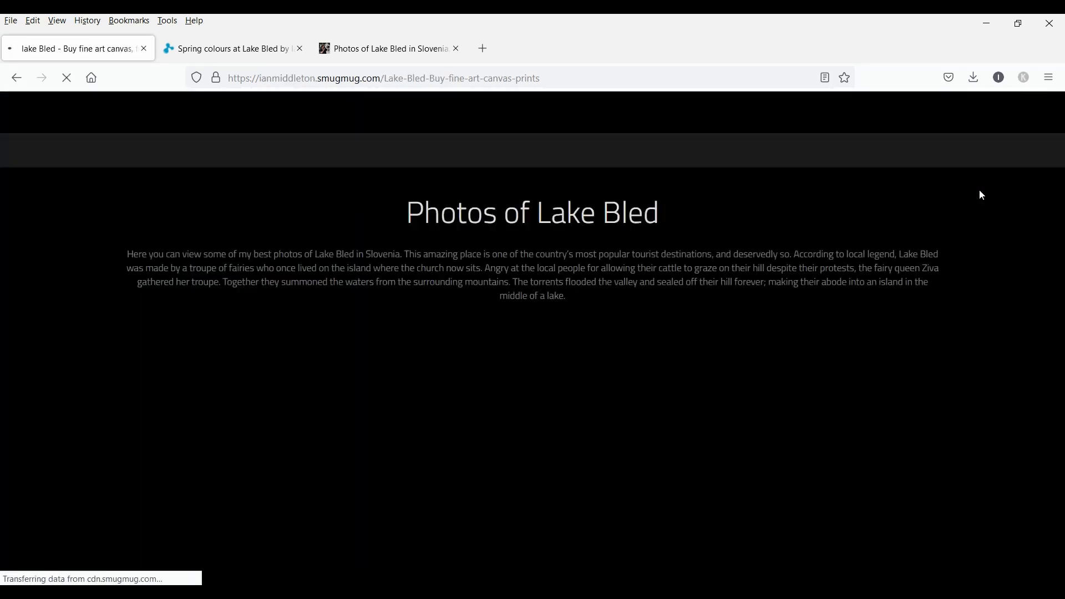
scroll(981, 195, "down", 10)
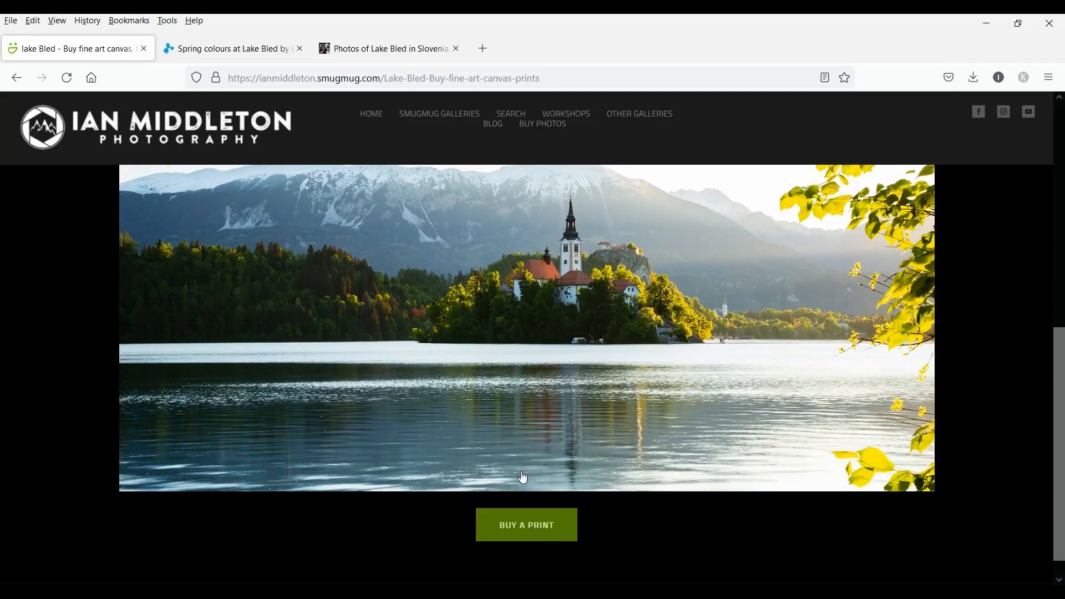
left_click(514, 527)
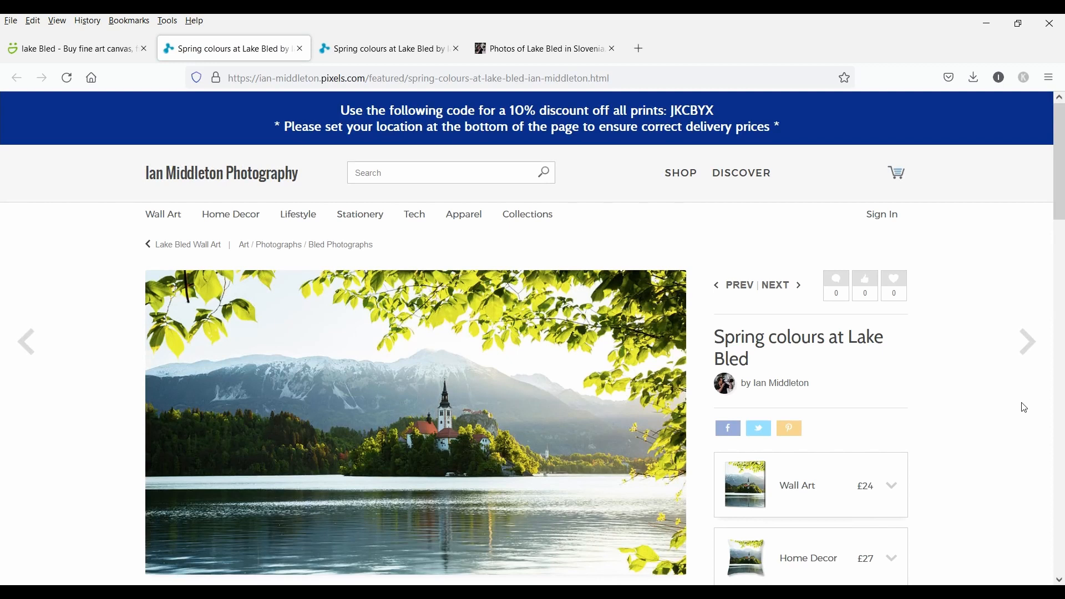
scroll(1025, 407, "down", 2)
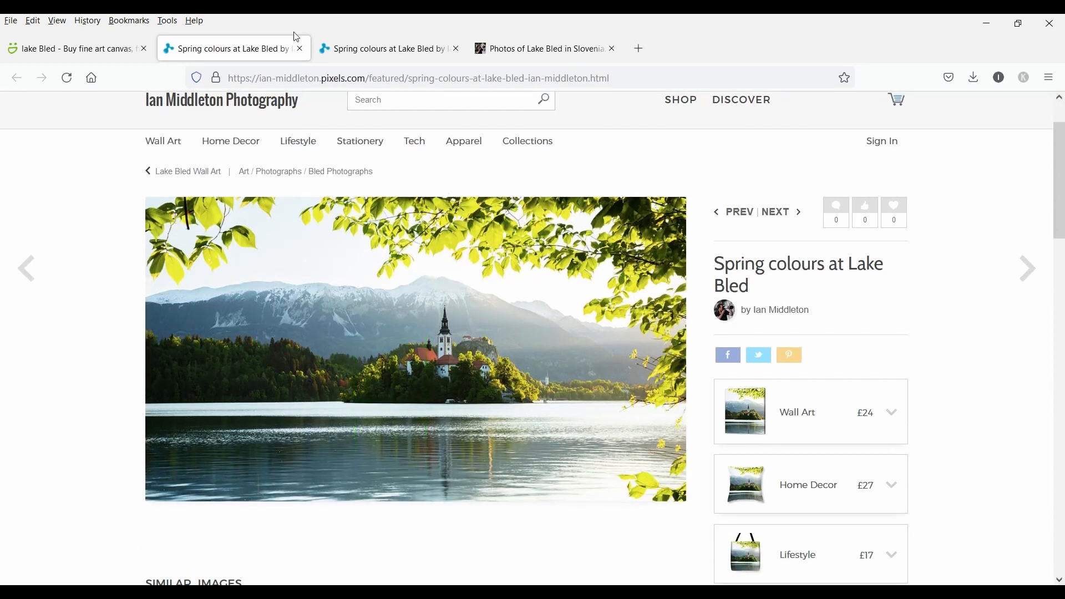
left_click(300, 49)
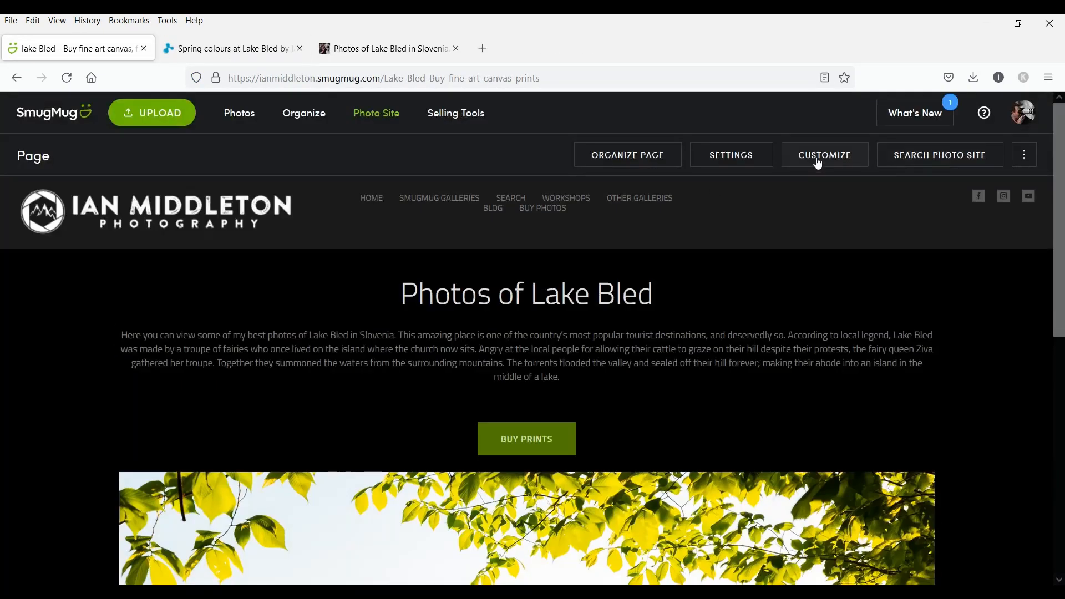
Customize the page again and add a second Single Photo block beside the existing Lake Bled photo.
left_click(819, 161)
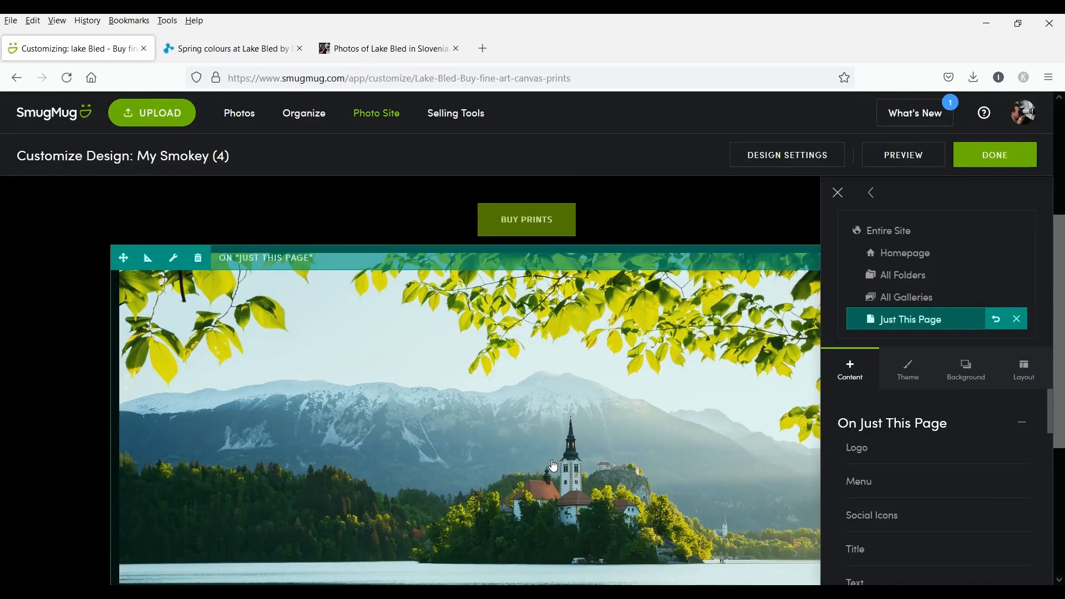
scroll(540, 387, "down", 5)
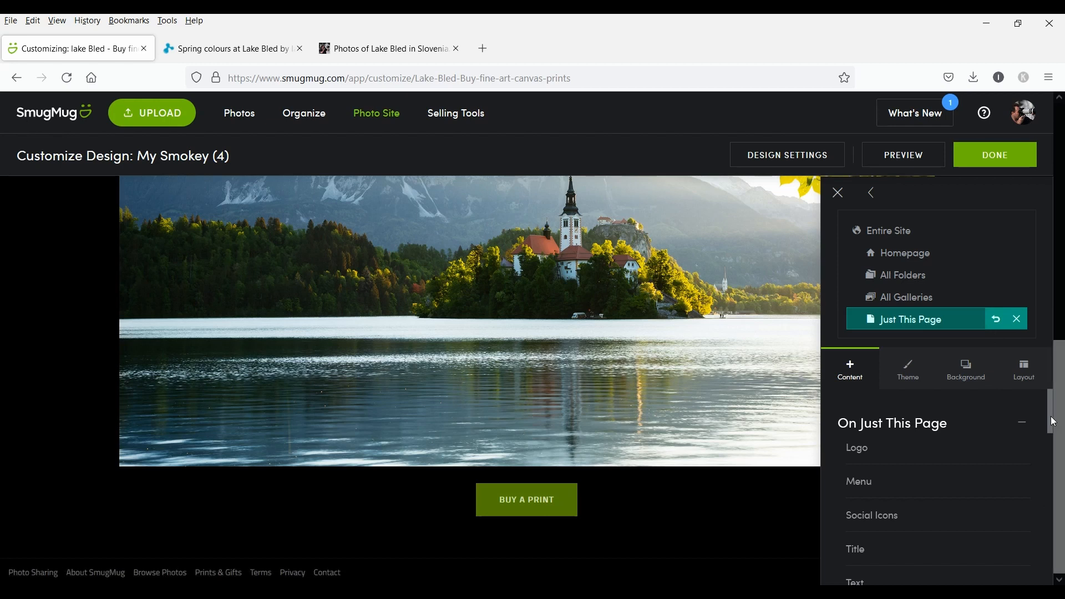
left_click_drag(1053, 423, 1053, 479)
scroll(910, 455, "down", 3)
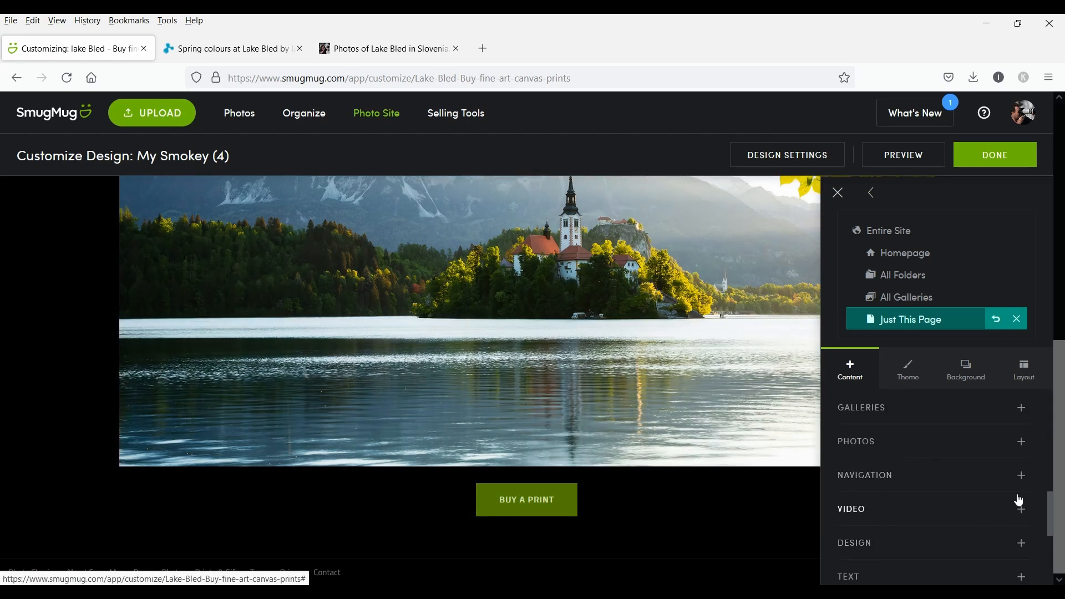
left_click(1023, 442)
left_click_drag(910, 477, 558, 279)
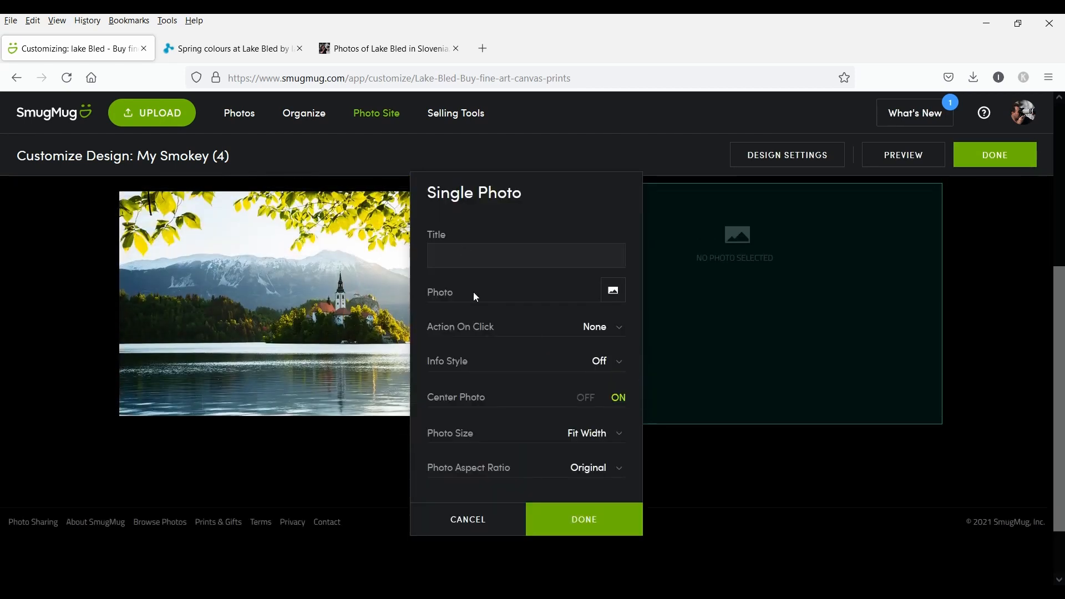
Choose the orange sunrise photo of Lake Bled's island from the Lakes gallery for the new Single Photo block.
left_click(614, 292)
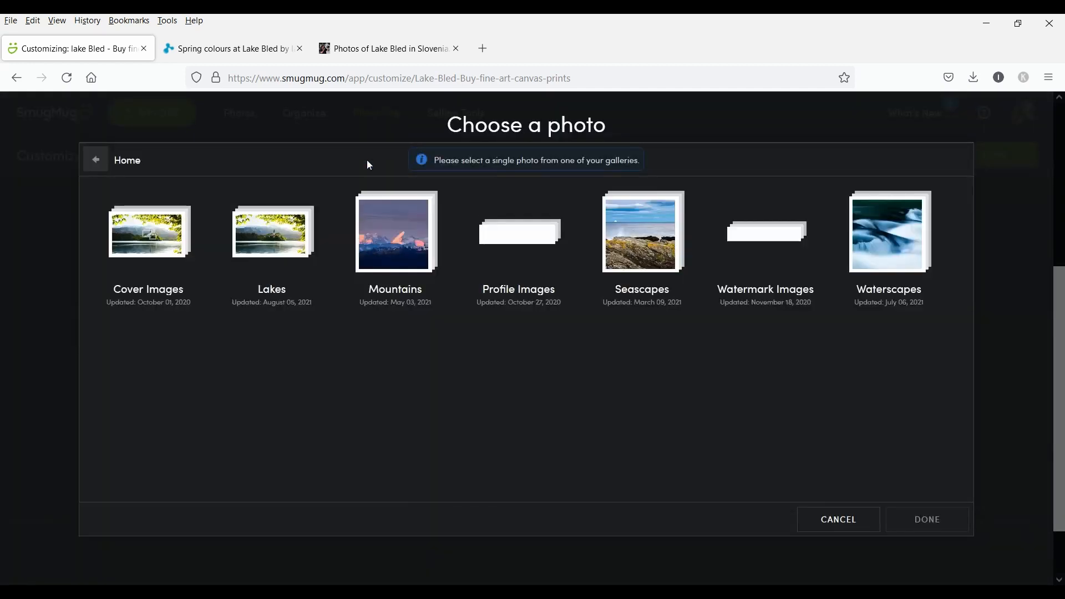
left_click(284, 239)
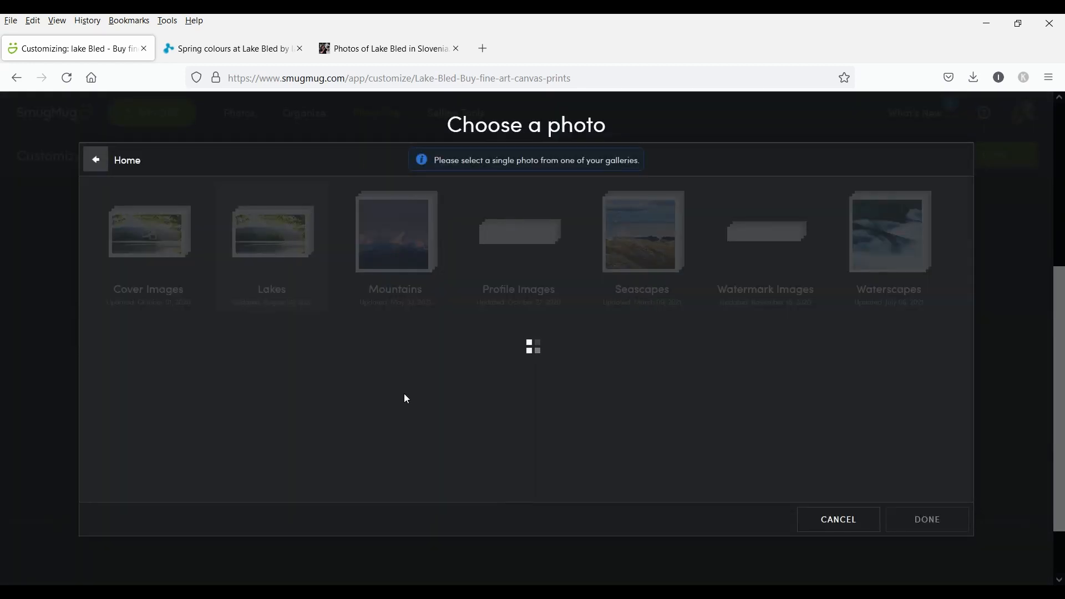
scroll(758, 446, "down", 2)
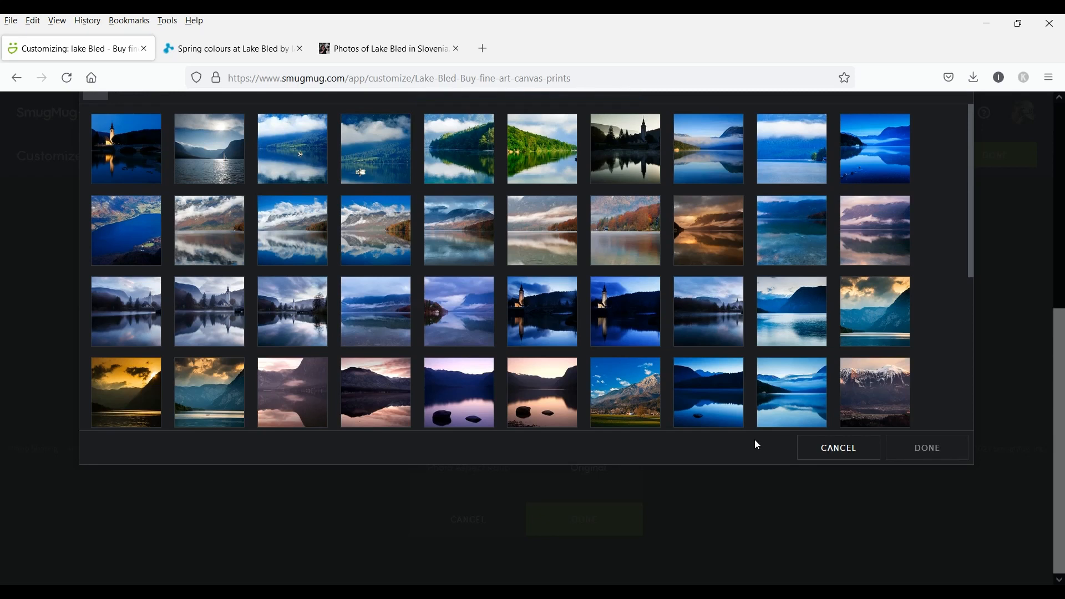
scroll(805, 377, "down", 4)
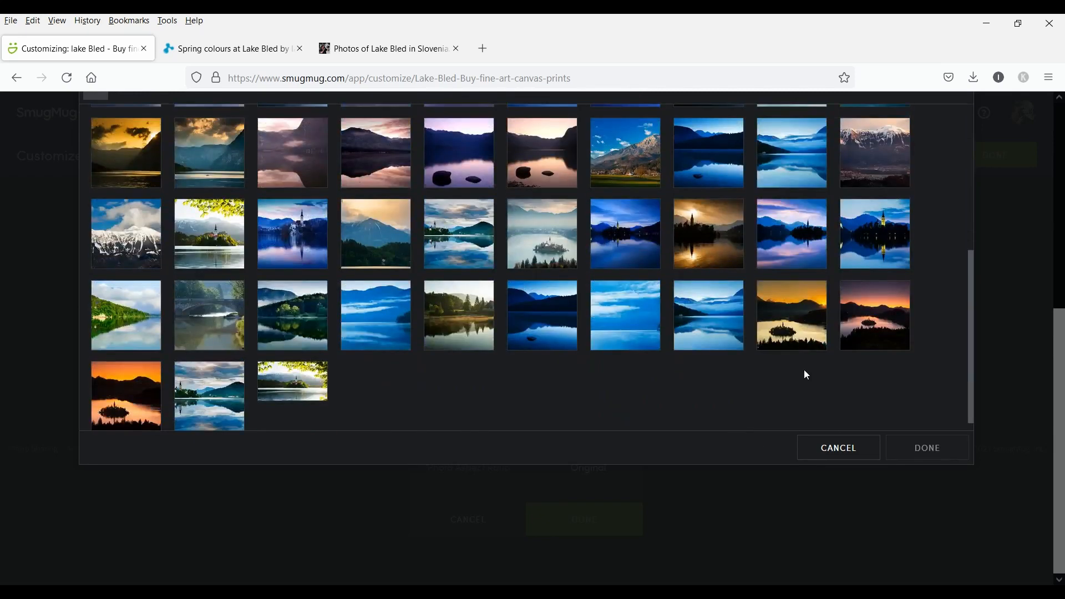
left_click(811, 333)
left_click(933, 450)
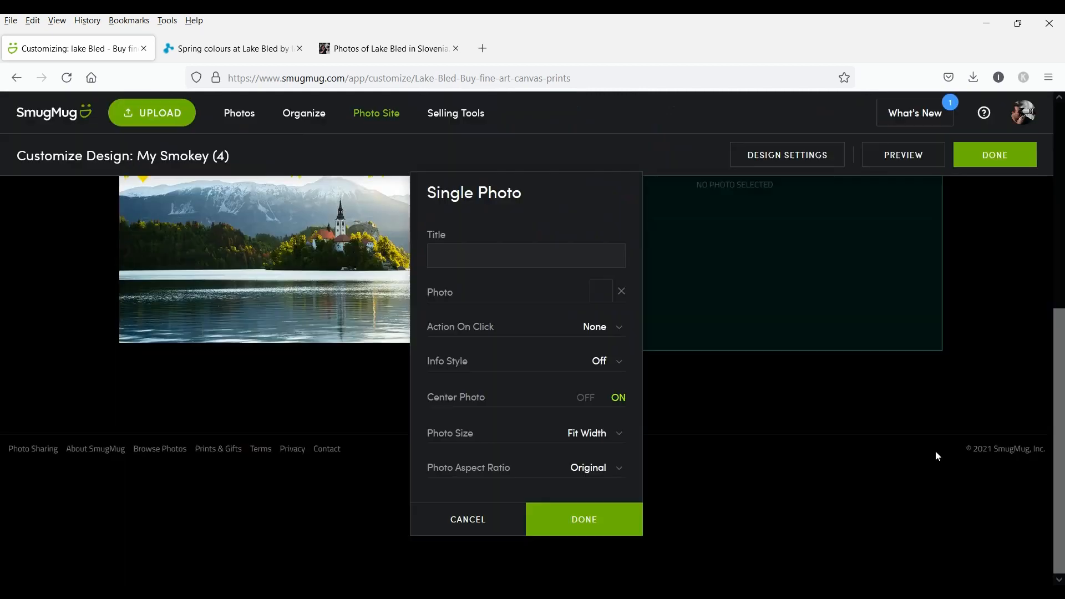
Set the sunrise photo's click action to Go to URL.
left_click(616, 331)
left_click(572, 368)
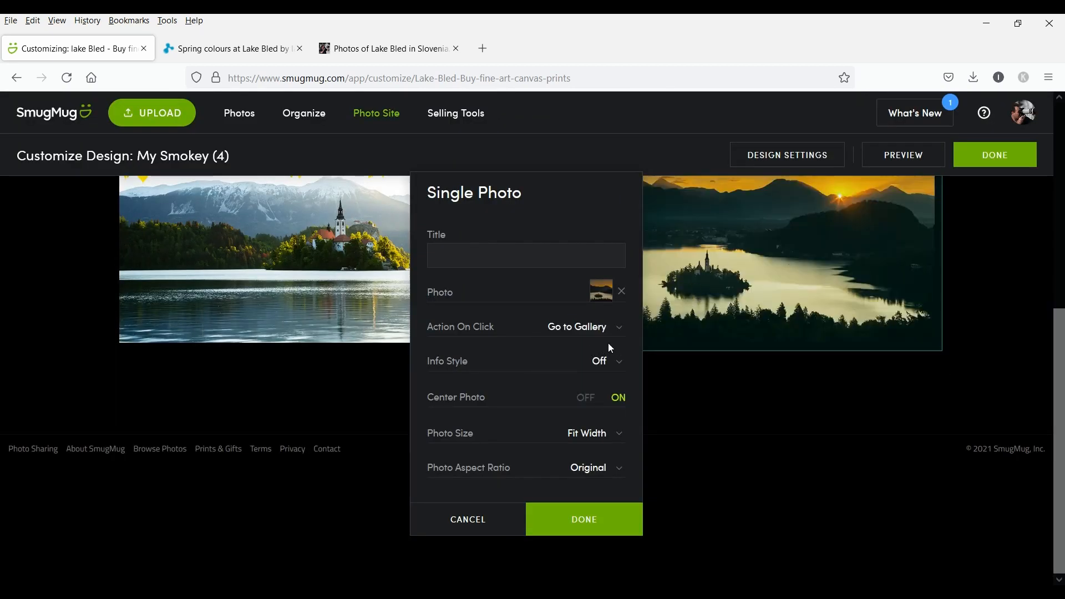
left_click(622, 331)
left_click(582, 398)
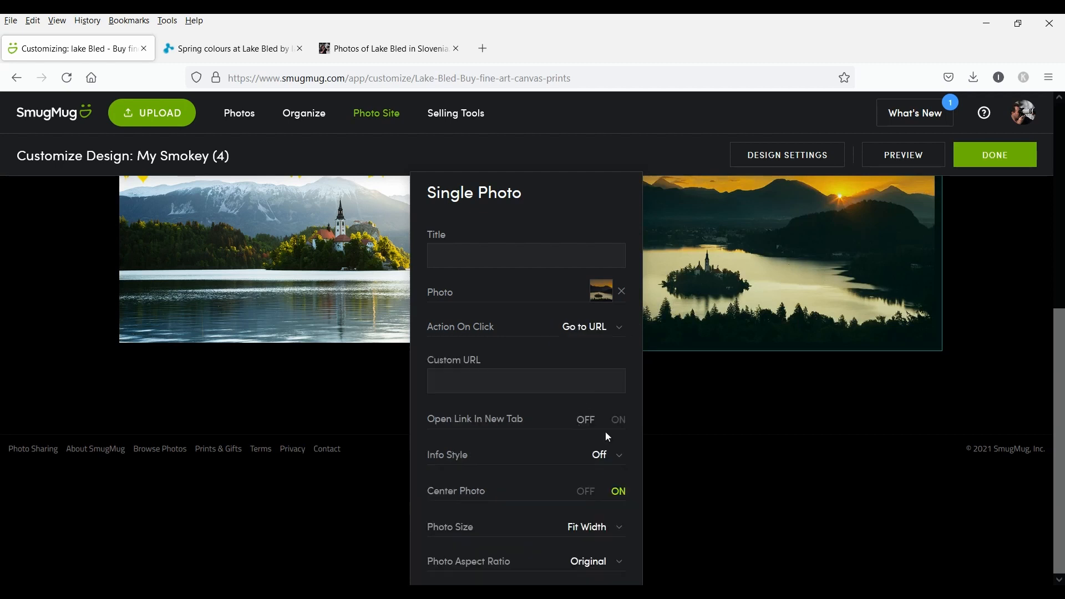
Find "Sunrise over Lake Bled from Ojstrica" in the Pixels store's Lake Bled collection, open it and copy its product address.
left_click(200, 45)
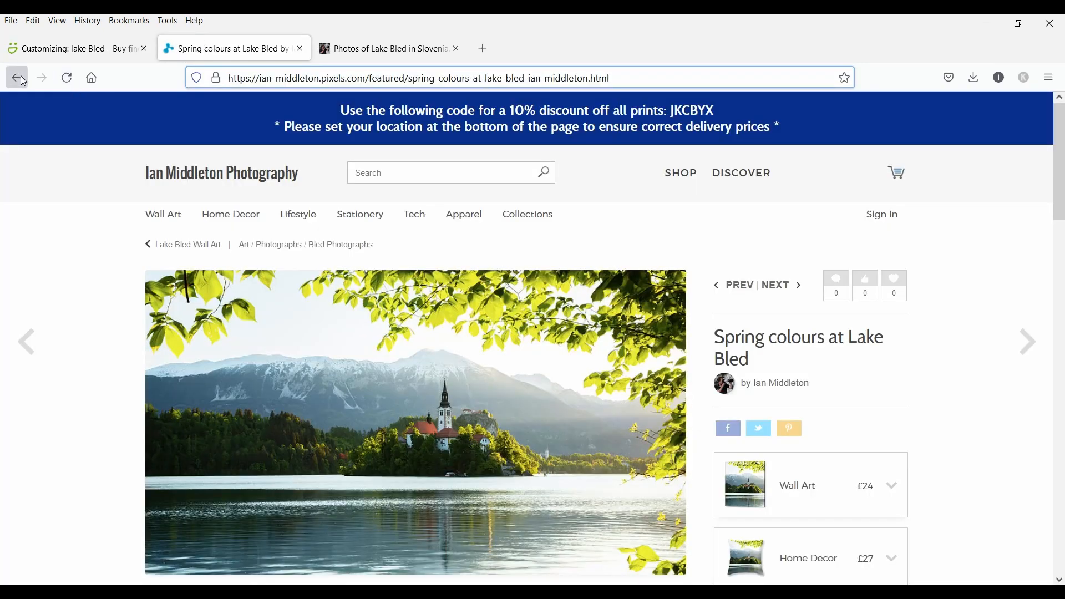
key("alt+Left")
scroll(534, 290, "down", 3)
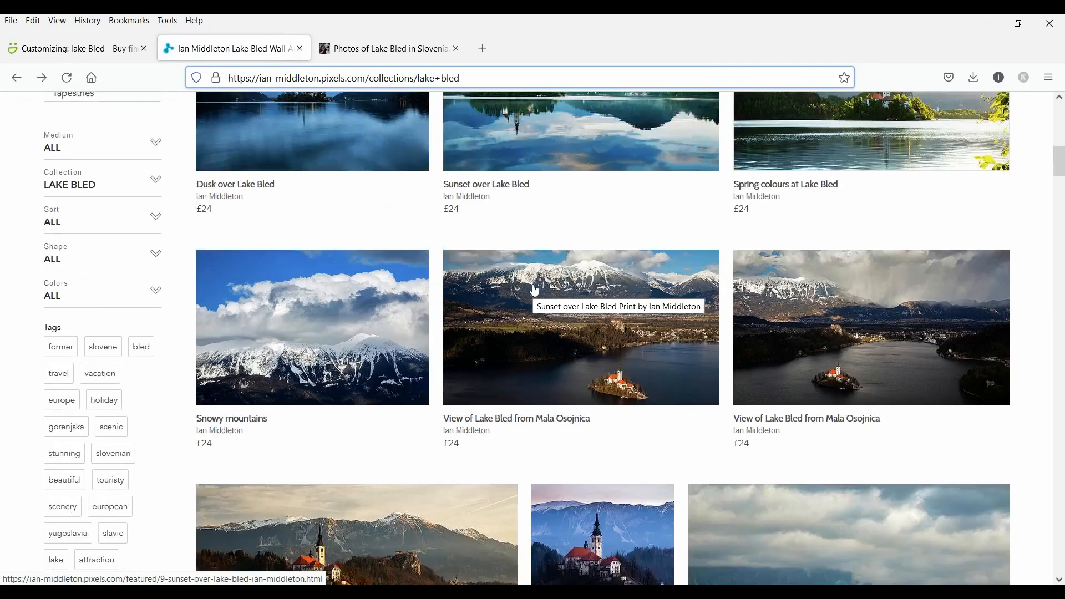
scroll(534, 290, "down", 6)
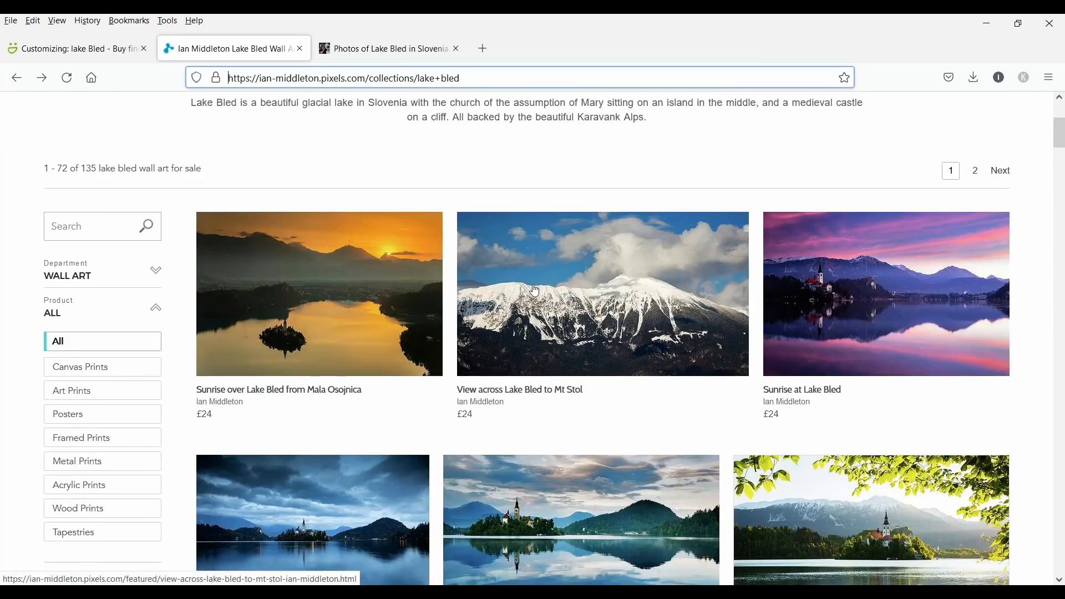
scroll(535, 290, "down", 10)
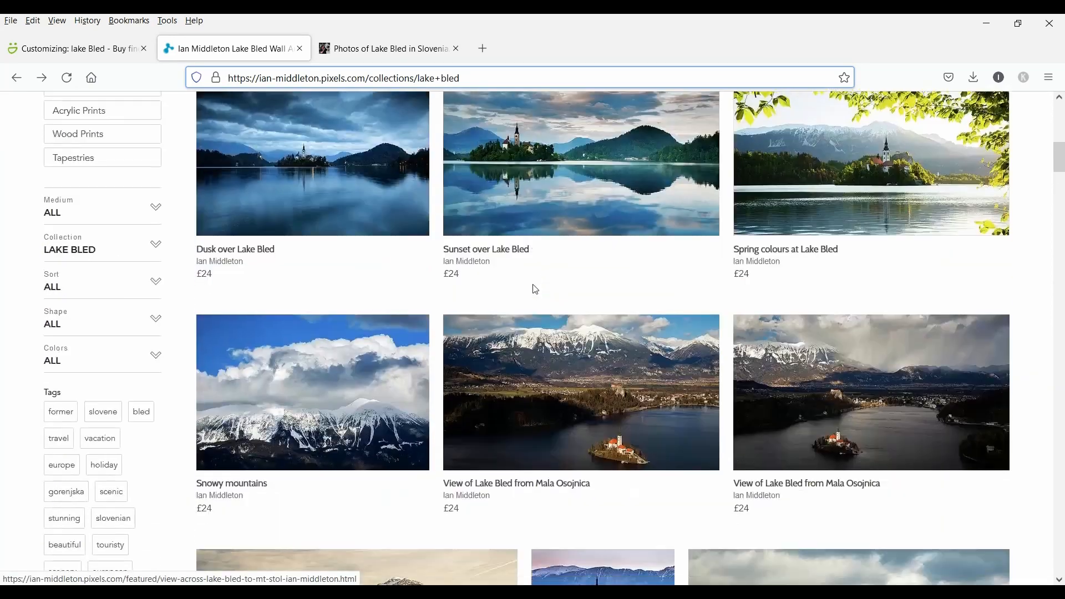
scroll(534, 290, "down", 20)
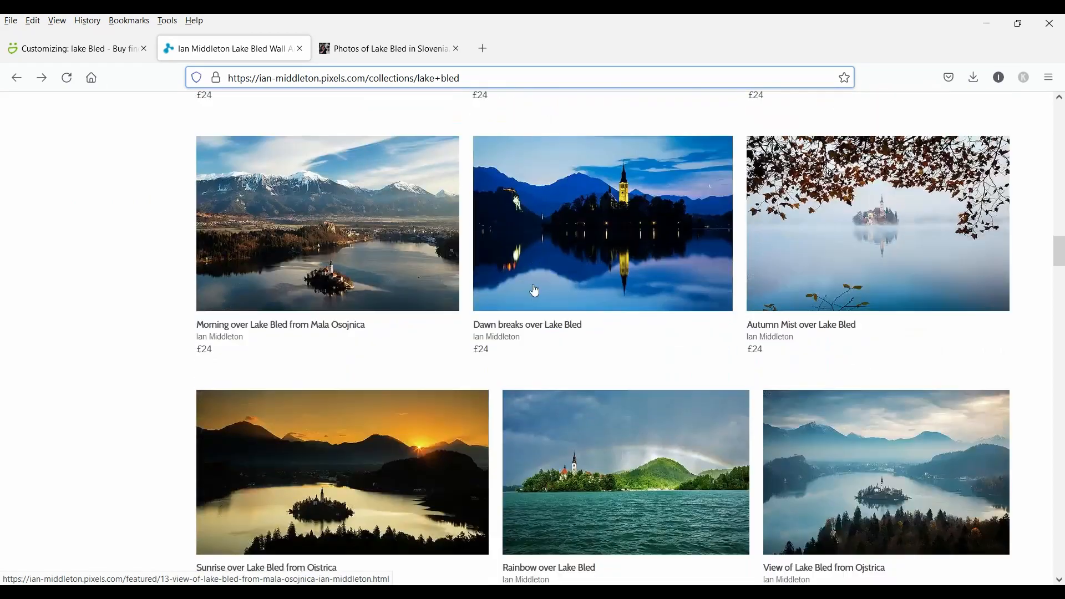
scroll(535, 290, "down", 4)
left_click(355, 237)
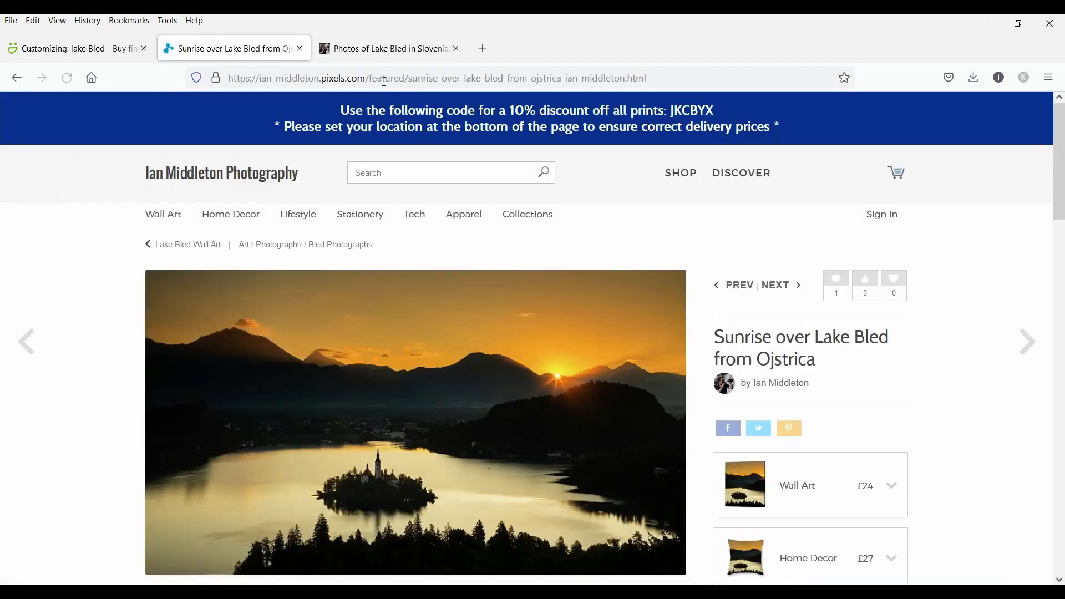
left_click(382, 78)
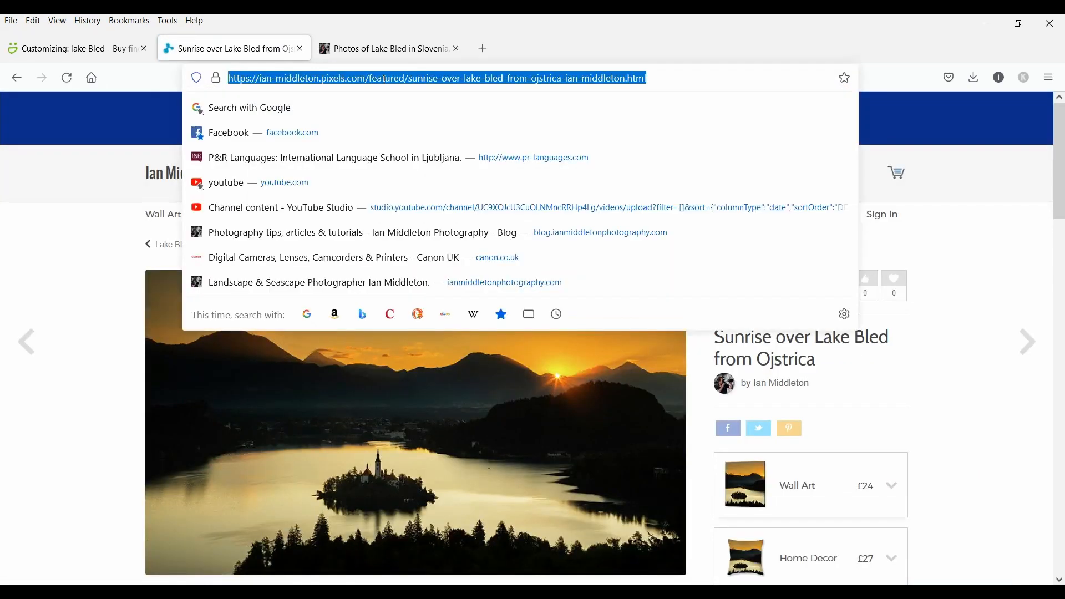
right_click(386, 78)
left_click(417, 158)
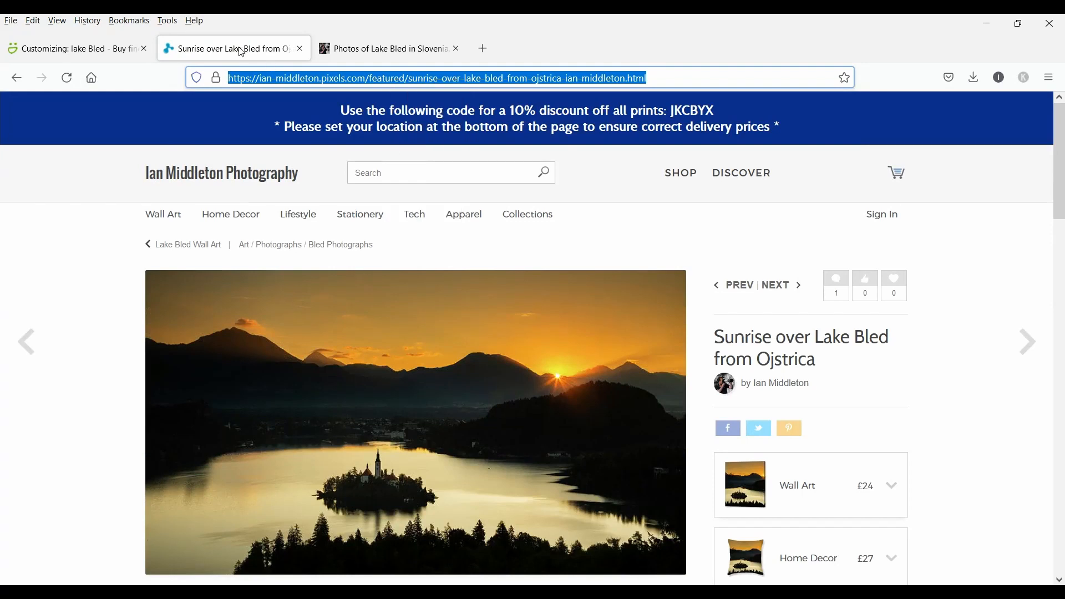
Back in the SmugMug customizer, paste the product address as the sunrise photo's Custom URL, turn on opening in a new tab, and confirm.
left_click(111, 49)
left_click(469, 380)
right_click(473, 383)
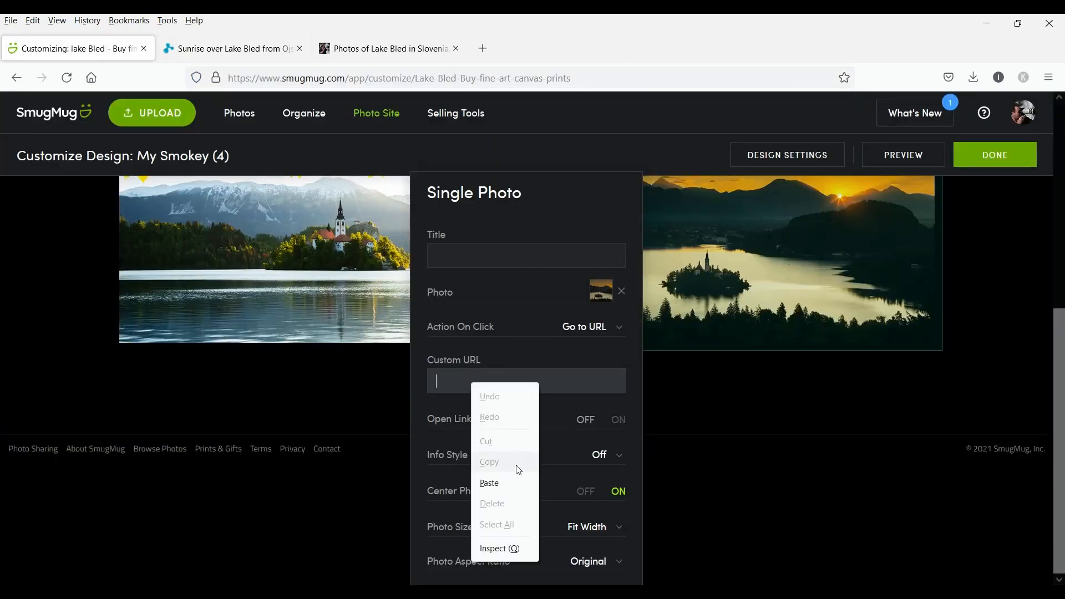
left_click(516, 481)
left_click(620, 422)
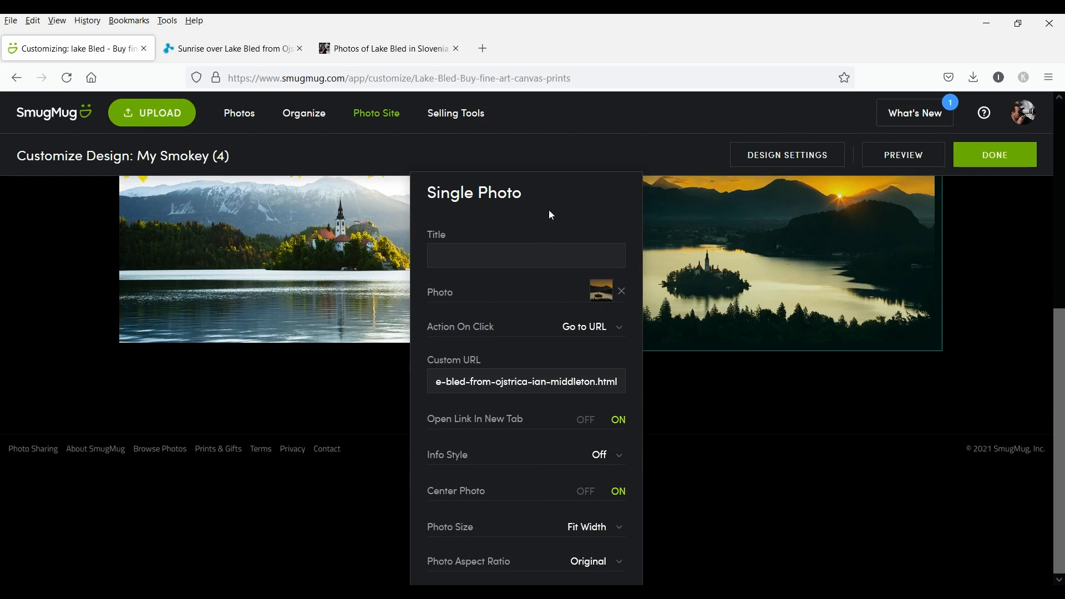
left_click_drag(550, 189, 582, 105)
left_click(627, 534)
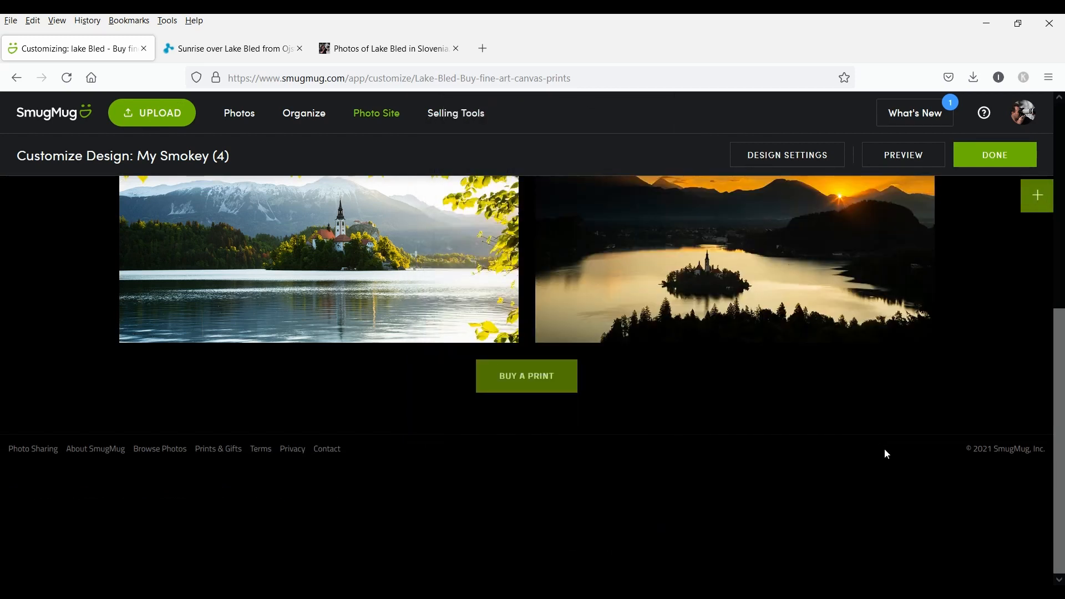
Add a Button block to just this page, beside the existing "Buy a print" button and below the sunrise photo.
mouse_move(552, 394)
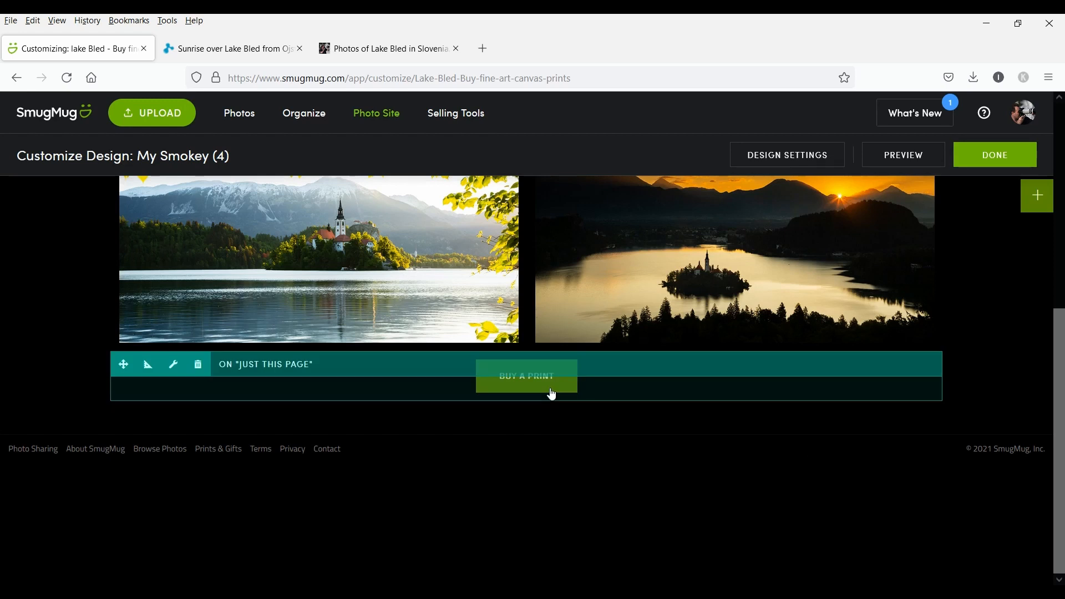
left_click(1035, 196)
scroll(921, 555, "down", 5)
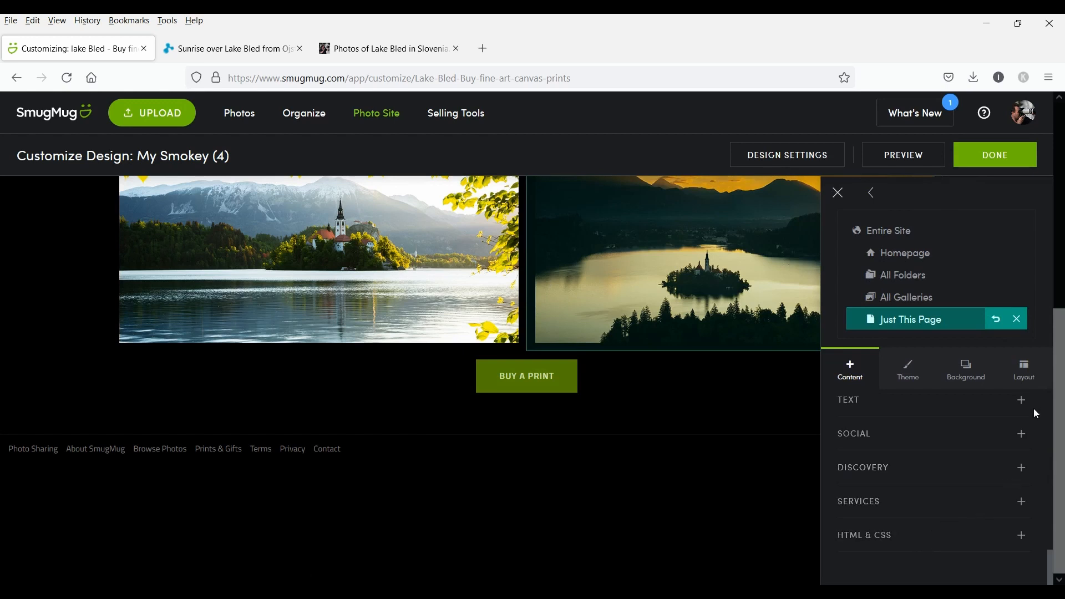
scroll(1034, 408, "up", 3)
left_click(1022, 458)
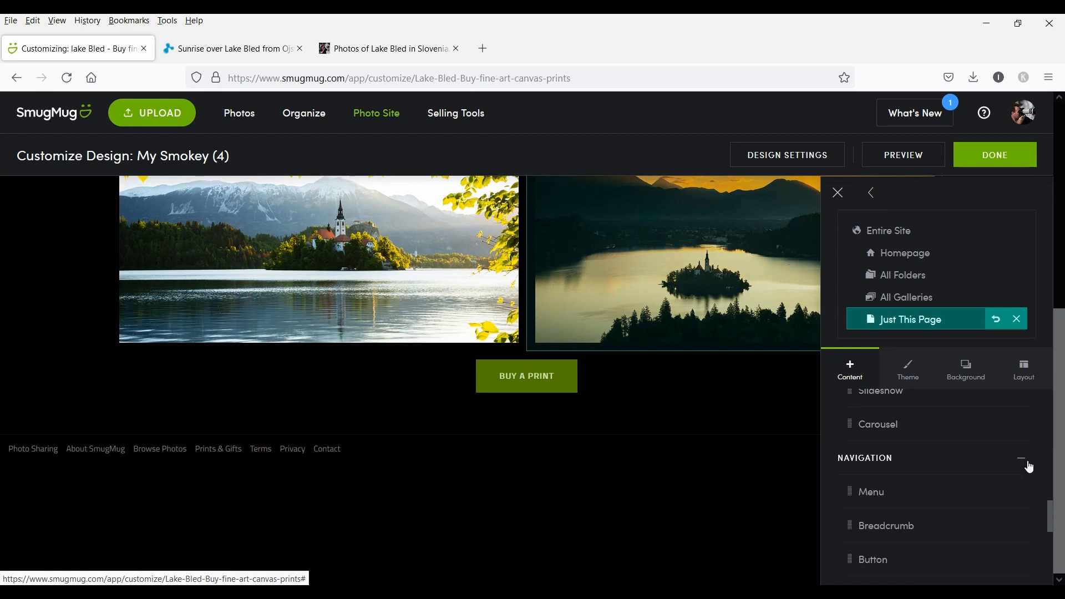
left_click_drag(917, 564, 566, 429)
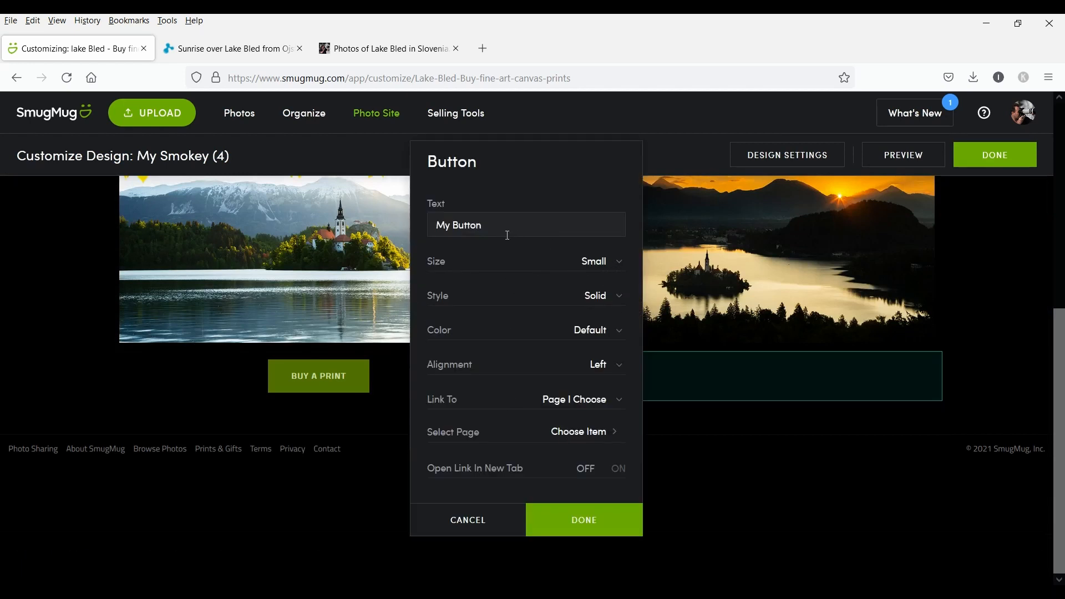
Label the sunrise photo's button "Buy a print", with Accent color and Center alignment.
left_click_drag(506, 230, 361, 232)
type("Buy a print")
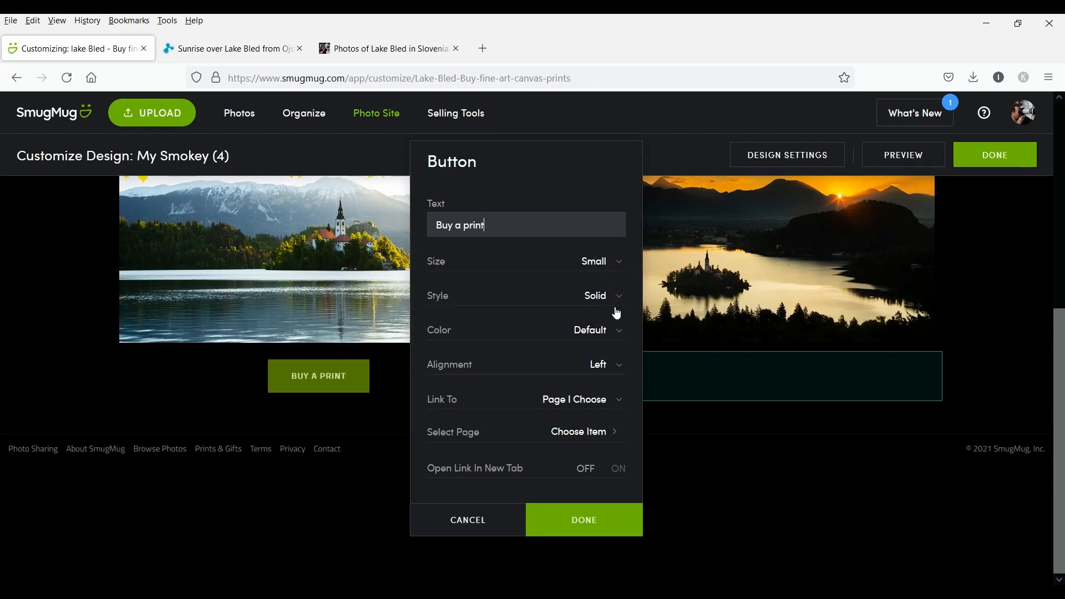
left_click(614, 331)
left_click(604, 367)
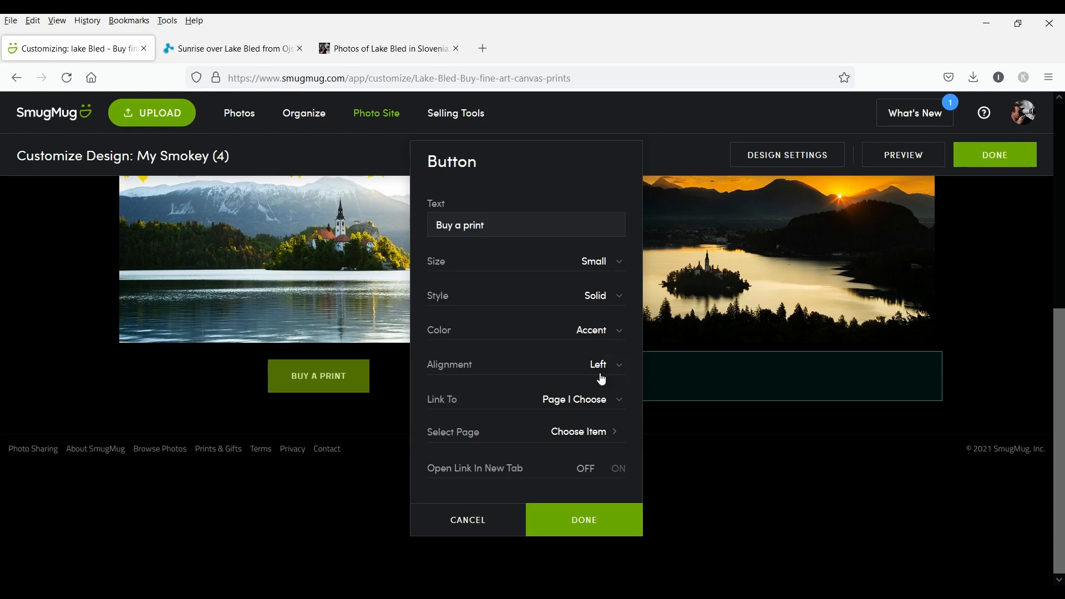
left_click(599, 371)
left_click(599, 413)
Link the sunrise photo's button to the copied Ojstrica product address as a Custom URL, opening in a new tab, and confirm.
left_click(616, 402)
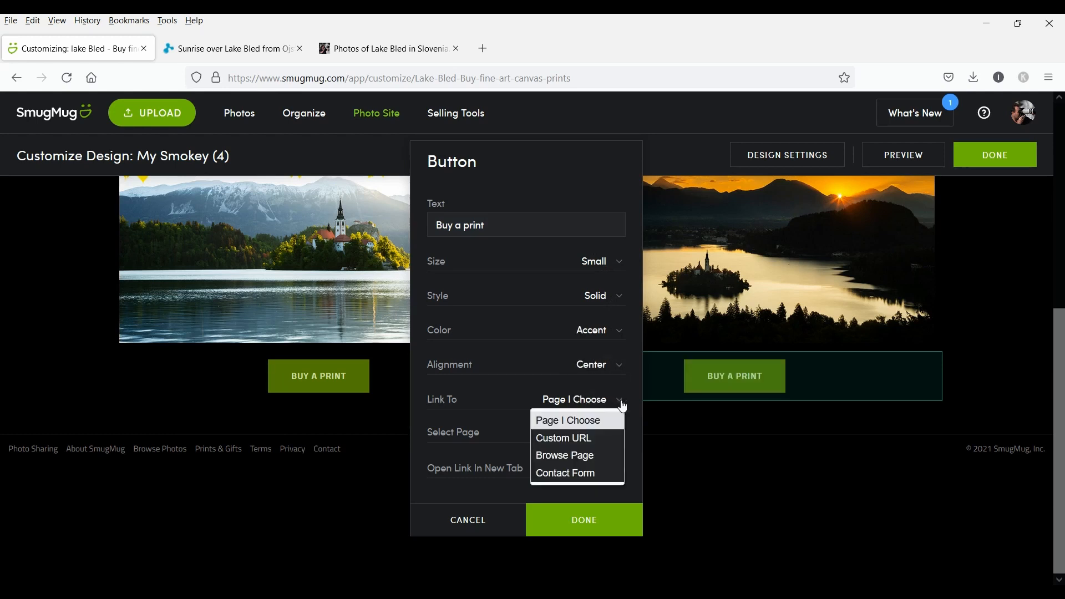
left_click(582, 437)
left_click(523, 453)
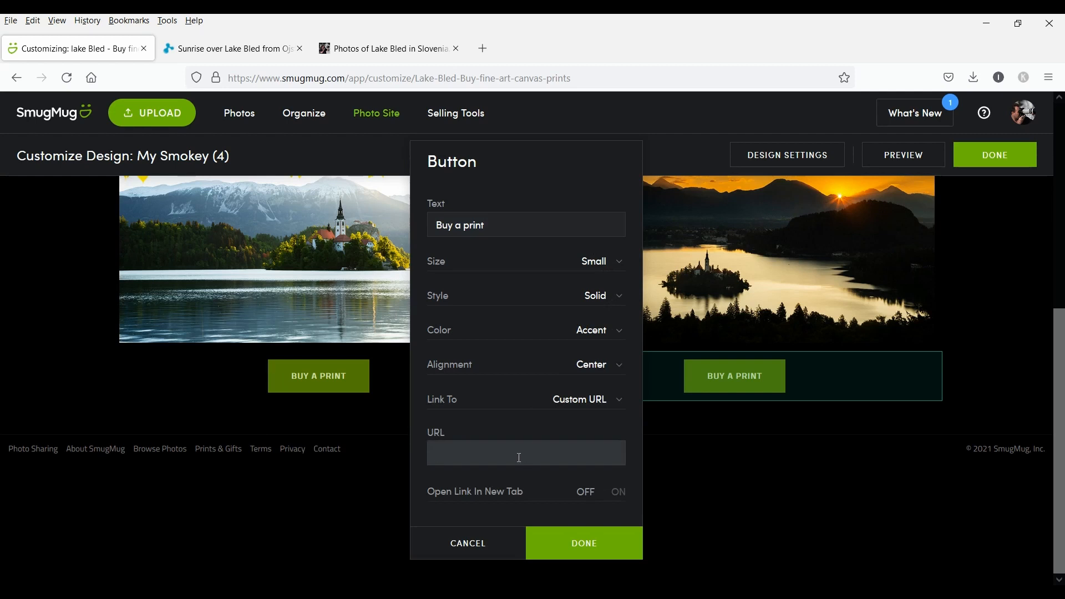
right_click(519, 453)
left_click(553, 372)
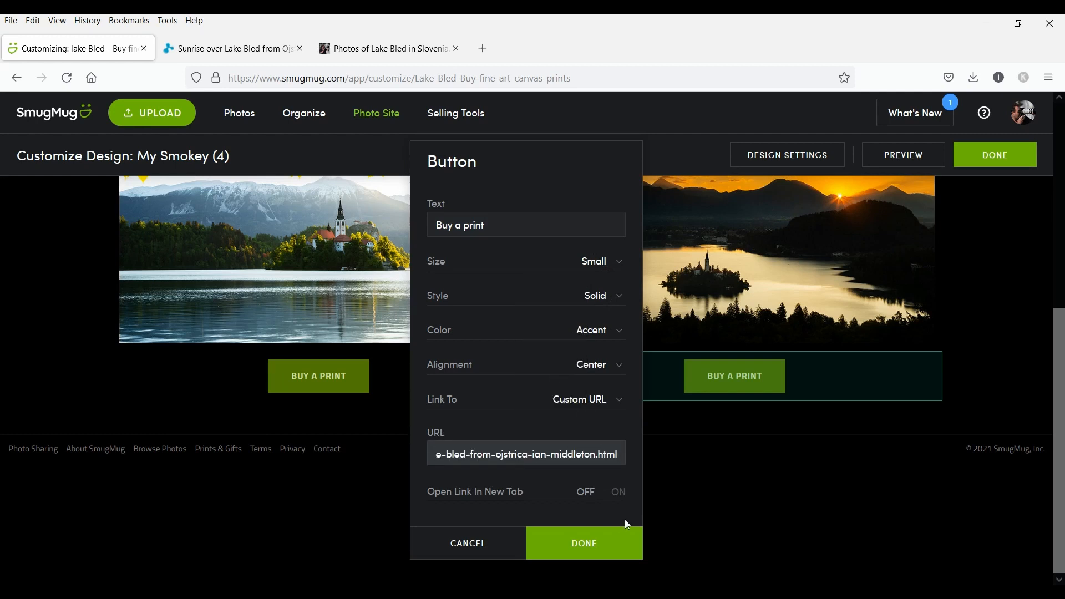
left_click(617, 492)
left_click(629, 534)
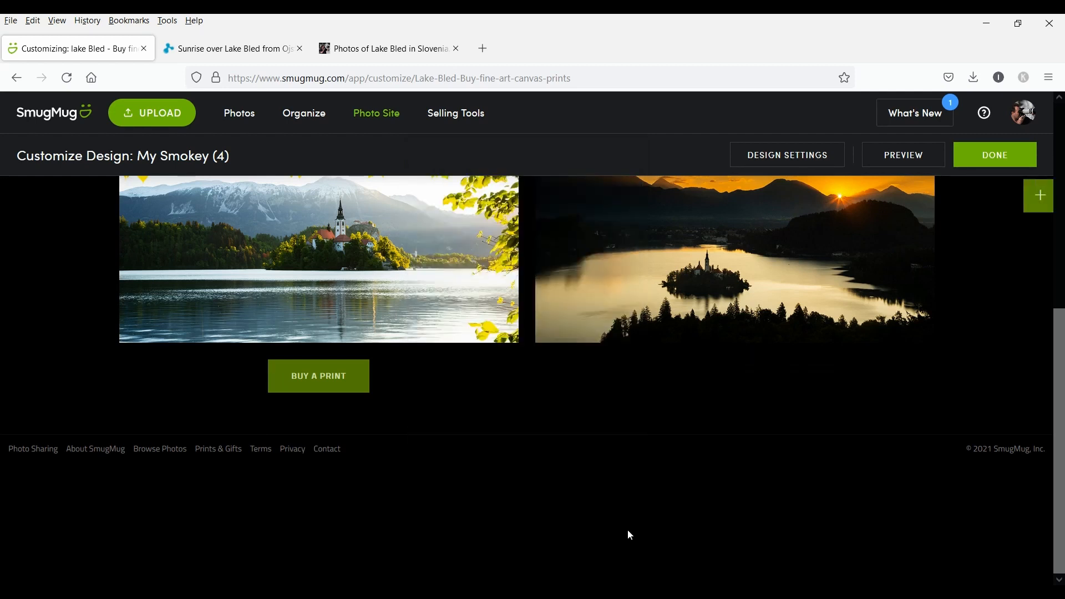
Publish the changes, test the sunrise photo's "Buy a print" button on the live page, and close the product tab it opens.
left_click(992, 160)
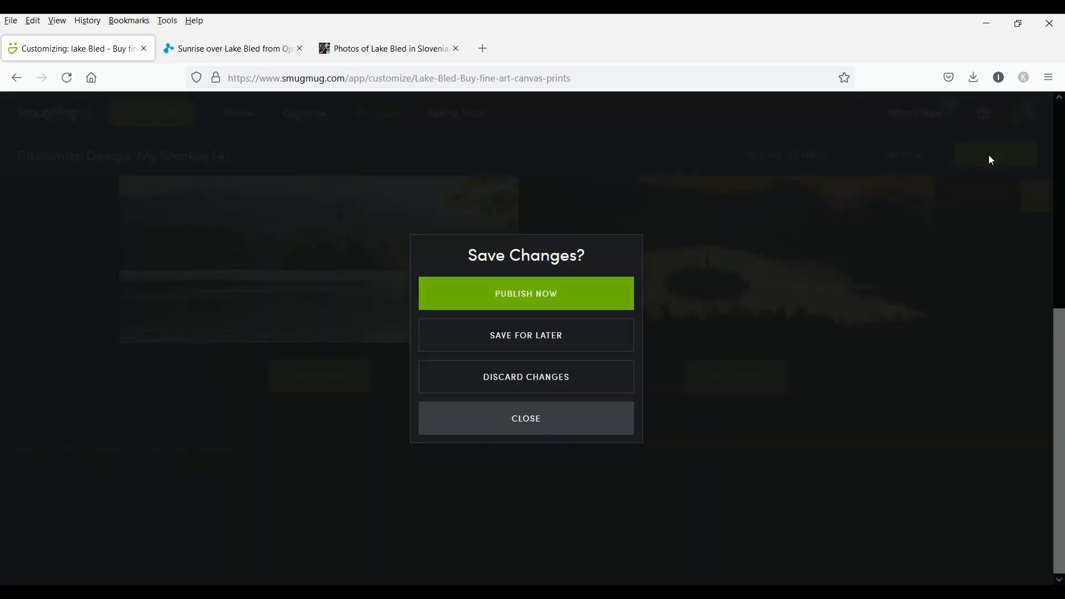
left_click(533, 306)
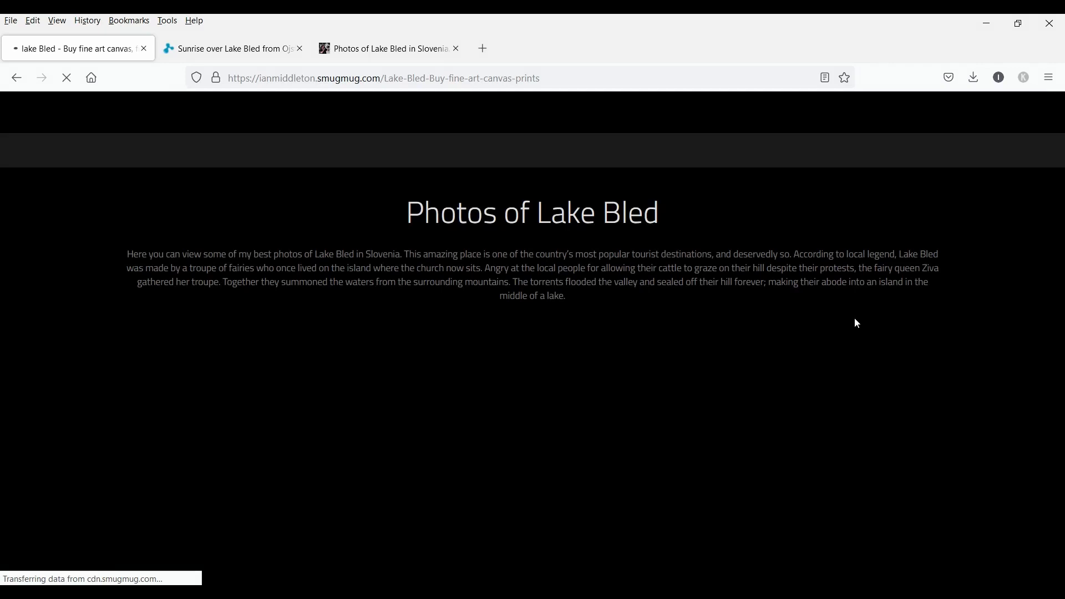
scroll(858, 323, "down", 5)
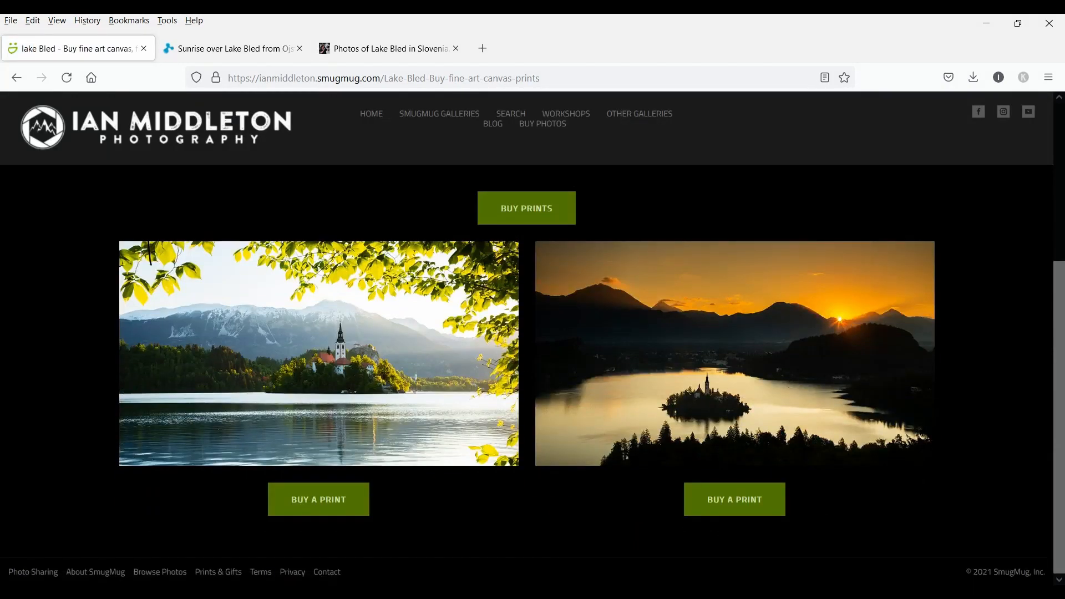
left_click(749, 506)
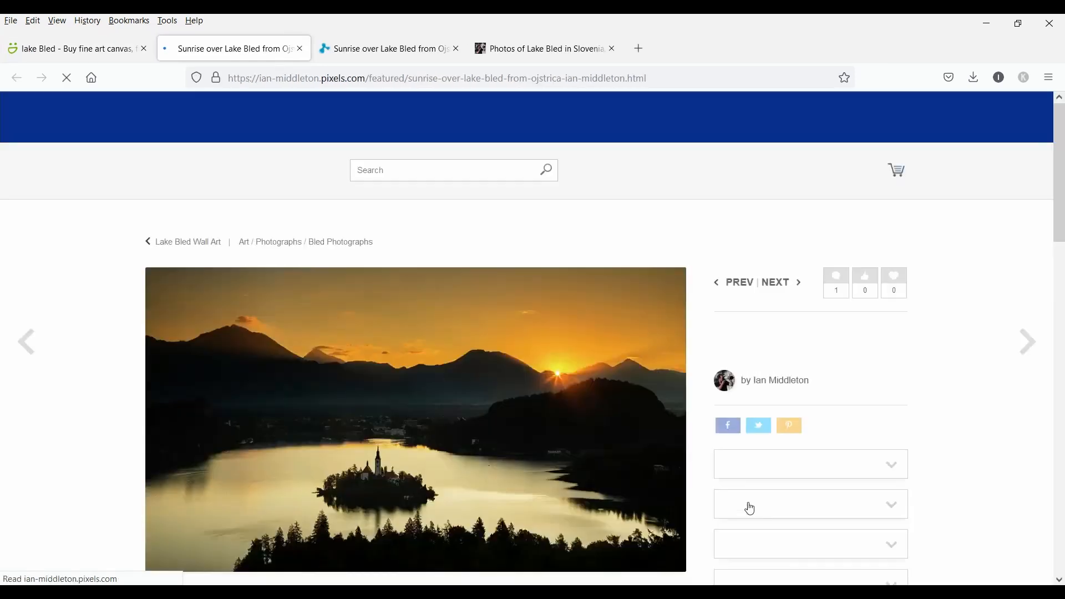
left_click(300, 49)
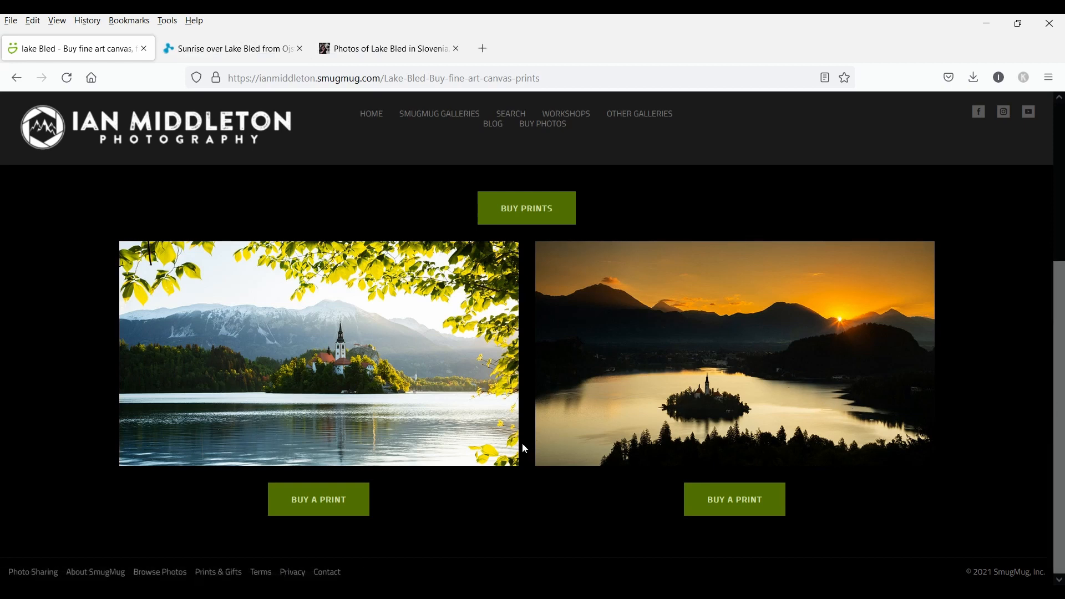
scroll(521, 443, "up", 4)
scroll(525, 449, "down", 4)
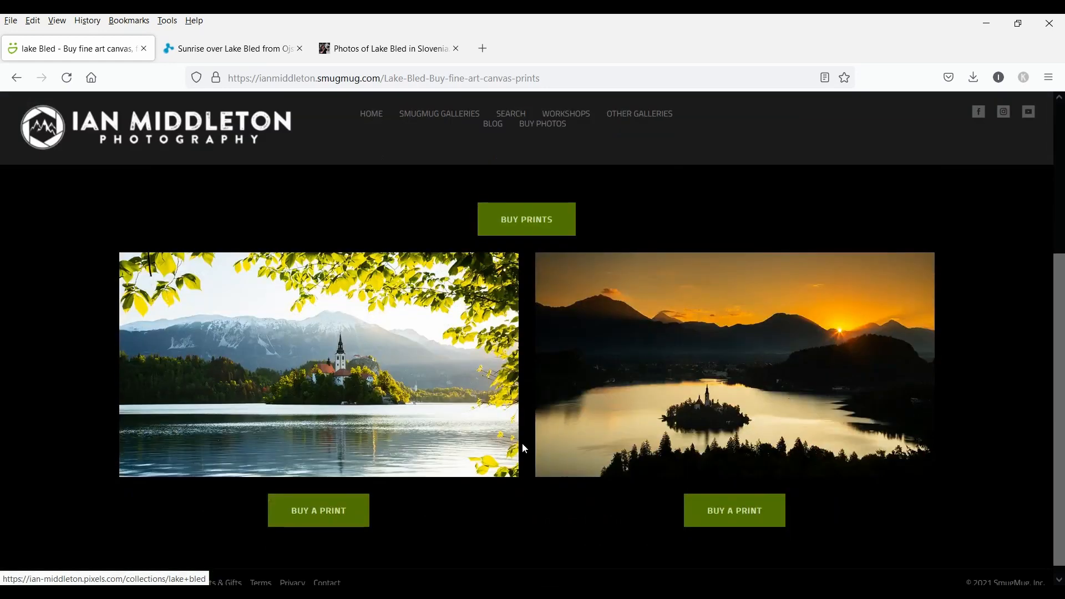